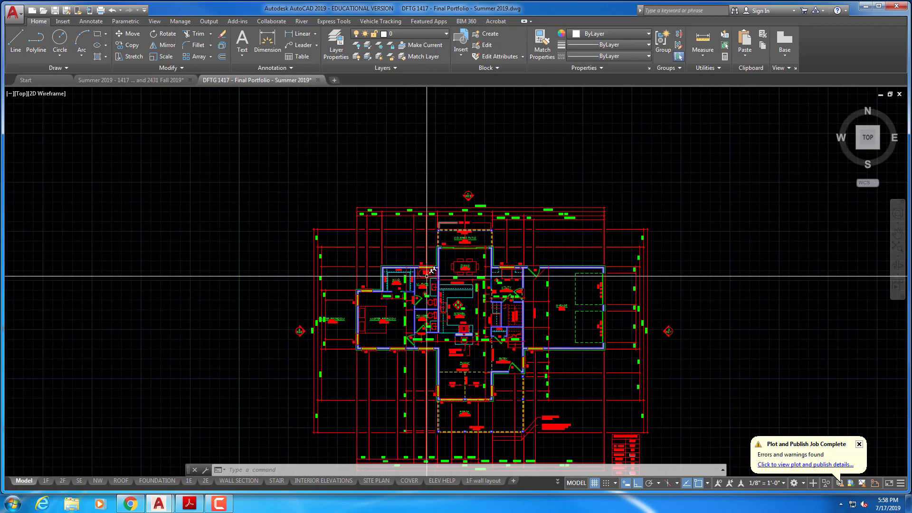
Examine the kitchen, powder room, master bath and utility room on the floor plan, including their cabinets, fixtures and interior elevation markers.
{"action": "middle_click_drag", "start_coordinate": [516, 291], "coordinate": [482, 259]}
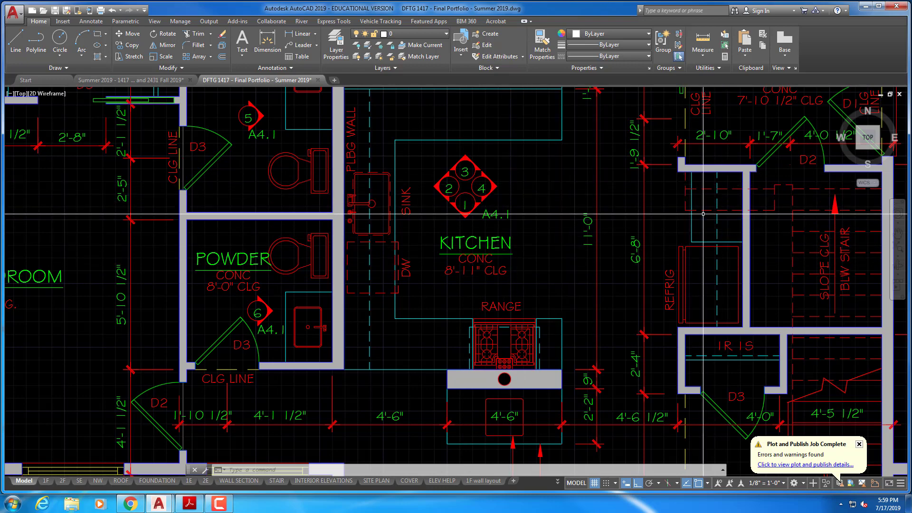
{"action": "middle_click_drag", "start_coordinate": [304, 94], "coordinate": [326, 122]}
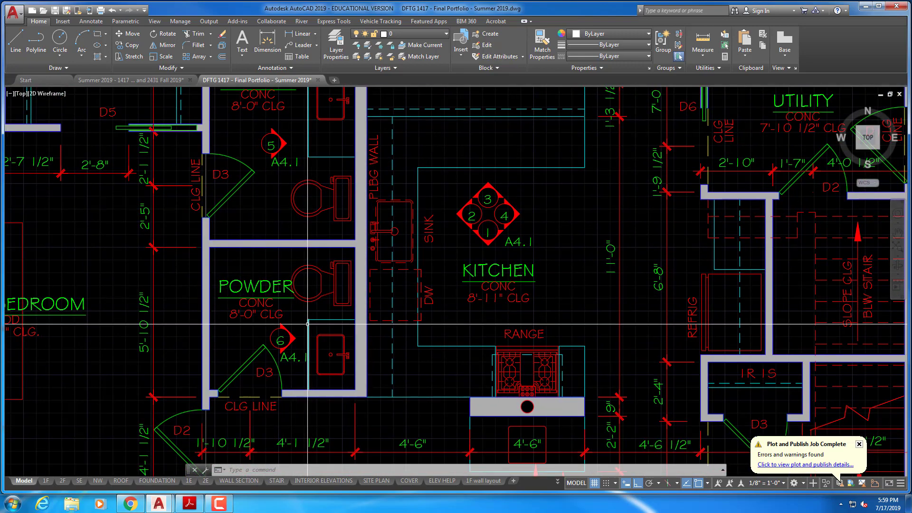
{"action": "scroll", "coordinate": [302, 250], "scroll_direction": "down", "scroll_amount": 2}
{"action": "scroll", "coordinate": [302, 250], "scroll_direction": "up", "scroll_amount": 2}
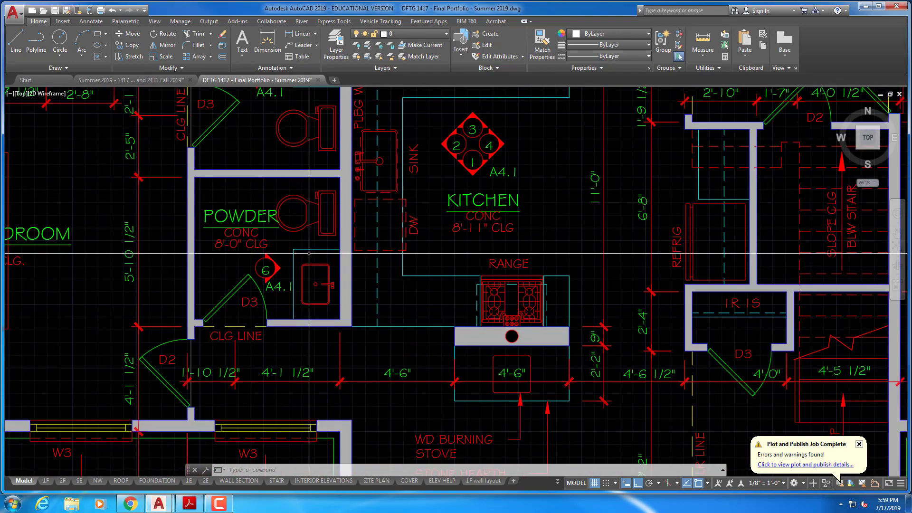
{"action": "scroll", "coordinate": [312, 254], "scroll_direction": "down", "scroll_amount": 2}
{"action": "middle_click_drag", "start_coordinate": [547, 220], "coordinate": [442, 322]}
{"action": "scroll", "coordinate": [500, 193], "scroll_direction": "up", "scroll_amount": 2}
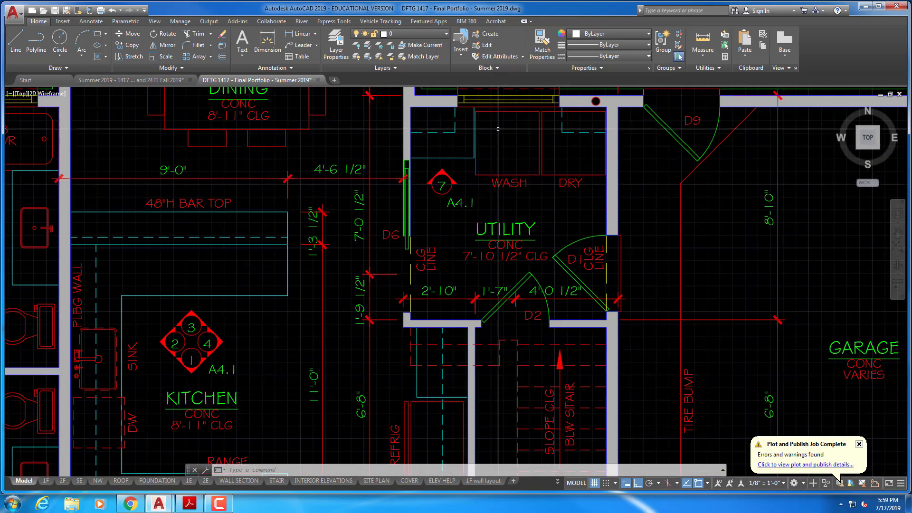
{"action": "scroll", "coordinate": [506, 183], "scroll_direction": "down", "scroll_amount": 2}
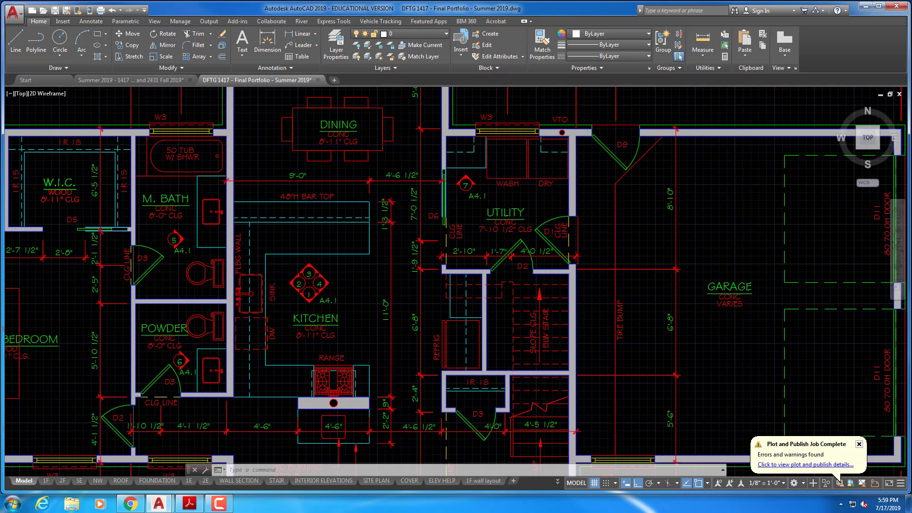
{"action": "scroll", "coordinate": [532, 221], "scroll_direction": "down", "scroll_amount": 2}
{"action": "mouse_move", "coordinate": [484, 224]}
{"action": "middle_mouse_down"}
{"action": "mouse_move", "coordinate": [508, 221]}
{"action": "mouse_move", "coordinate": [512, 202]}
{"action": "mouse_move", "coordinate": [492, 223]}
{"action": "mouse_move", "coordinate": [506, 193]}
{"action": "middle_mouse_up"}
{"action": "scroll", "coordinate": [506, 194], "scroll_direction": "up", "scroll_amount": 2}
{"action": "scroll", "coordinate": [471, 228], "scroll_direction": "up", "scroll_amount": 2}
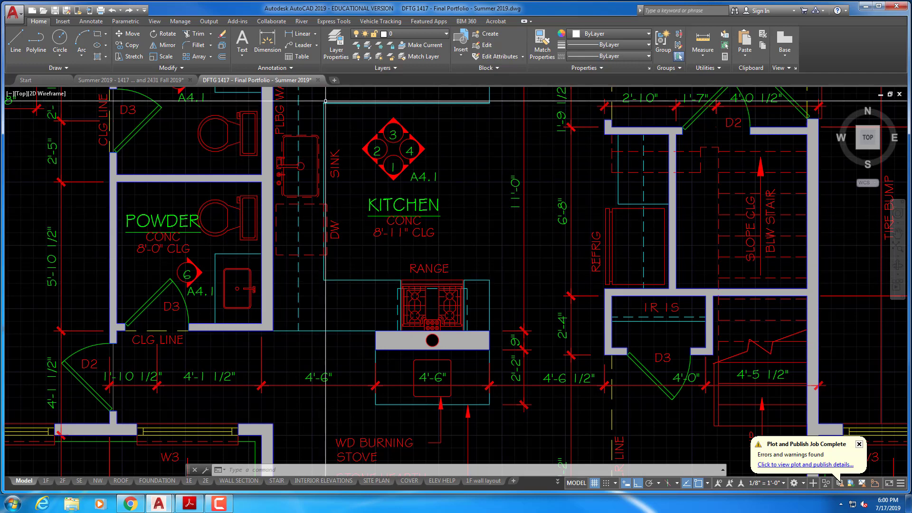
{"action": "scroll", "coordinate": [335, 124], "scroll_direction": "up", "scroll_amount": 2}
{"action": "scroll", "coordinate": [335, 189], "scroll_direction": "down", "scroll_amount": 2}
{"action": "middle_click_drag", "start_coordinate": [319, 285], "coordinate": [323, 246]}
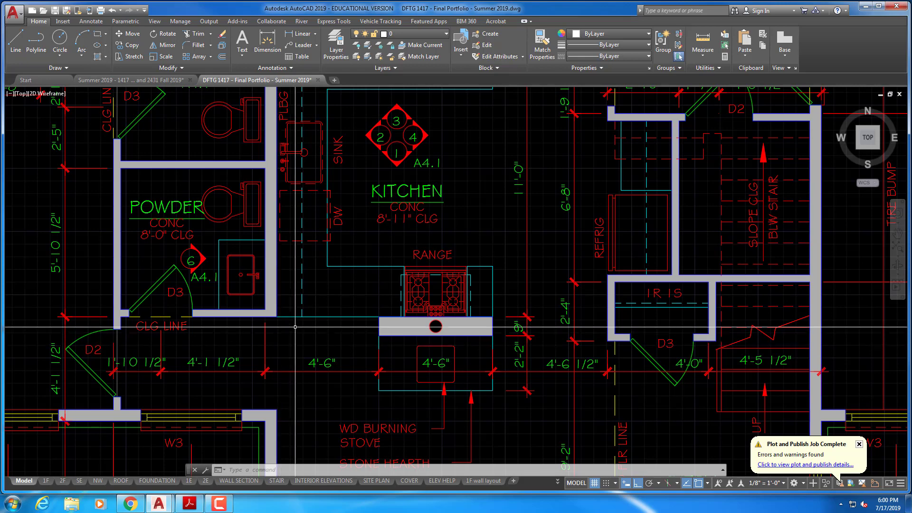
{"action": "scroll", "coordinate": [305, 319], "scroll_direction": "down", "scroll_amount": 4}
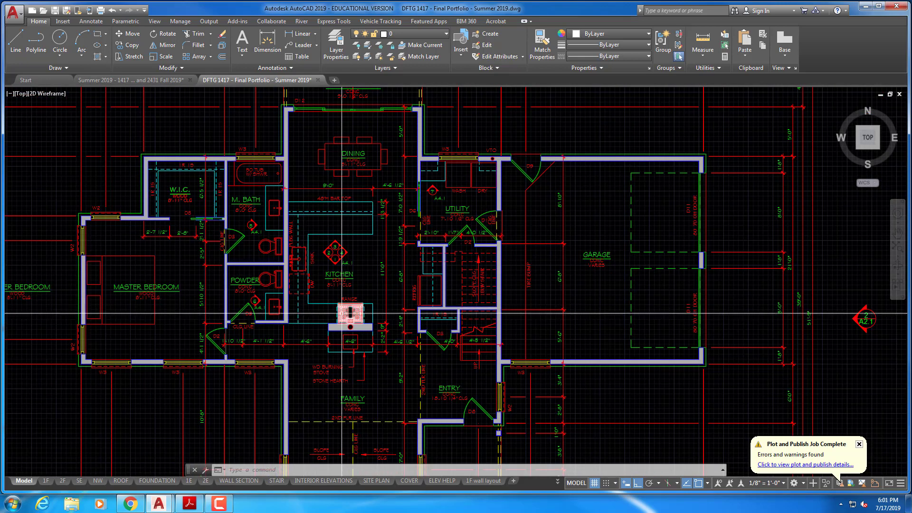
{"action": "mouse_move", "coordinate": [347, 308]}
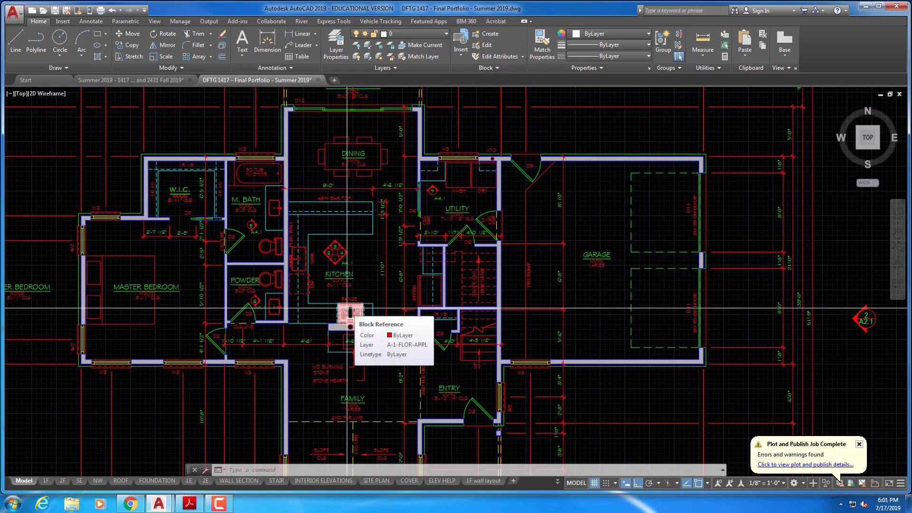
Copy the kitchen portion of the floor plan, with its cabinets, appliances and dimensions, to the clipboard.
{"action": "middle_click_drag", "start_coordinate": [466, 290], "coordinate": [475, 277]}
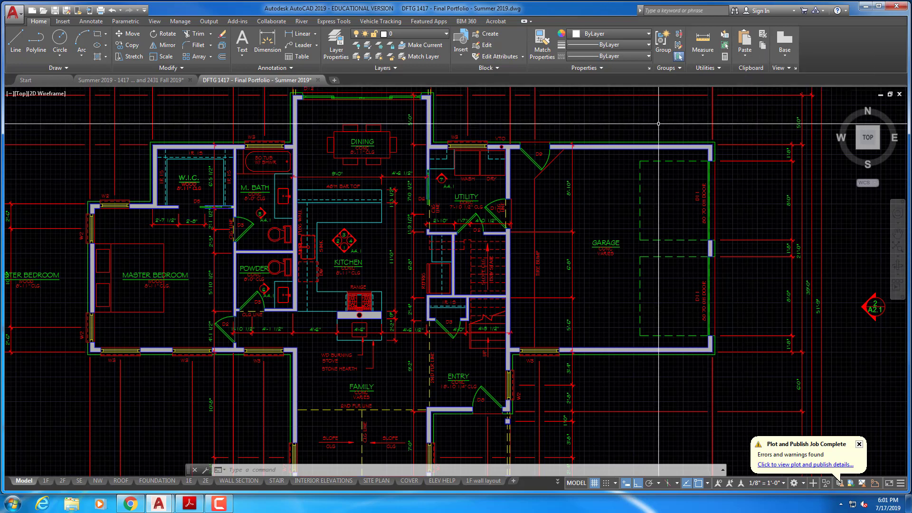
{"action": "right_click", "coordinate": [644, 125]}
{"action": "mouse_move", "coordinate": [683, 147]}
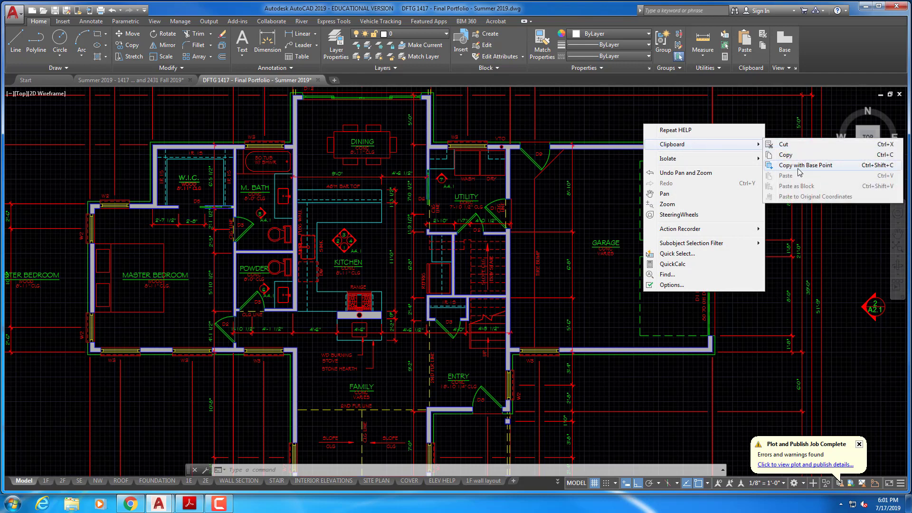
{"action": "left_click", "coordinate": [797, 156]}
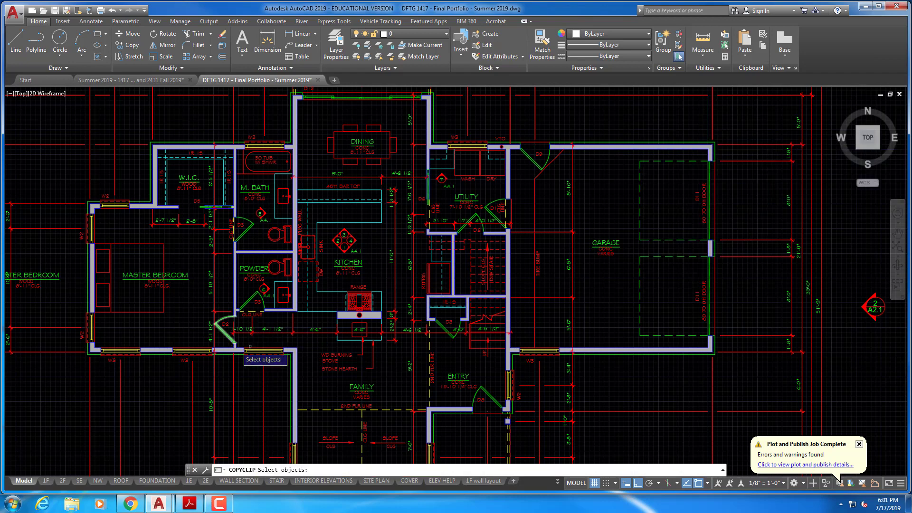
{"action": "left_click", "coordinate": [277, 341]}
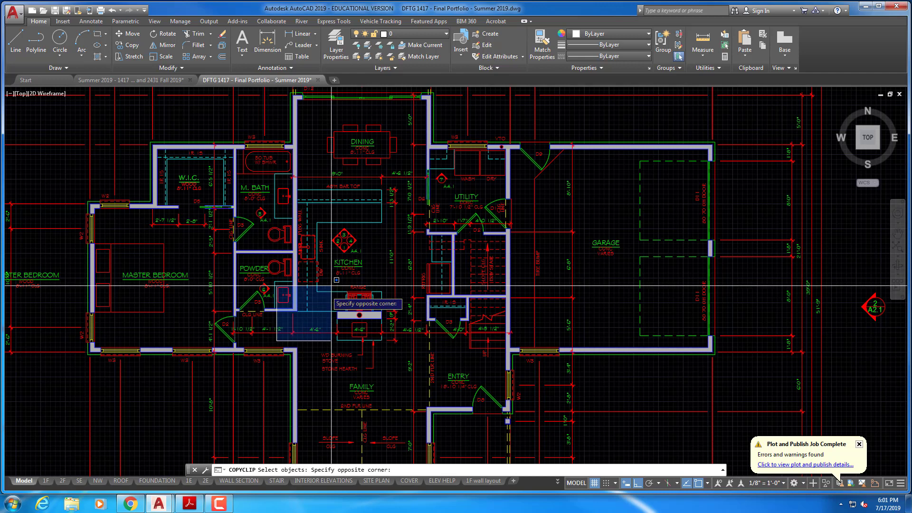
{"action": "left_click", "coordinate": [443, 175]}
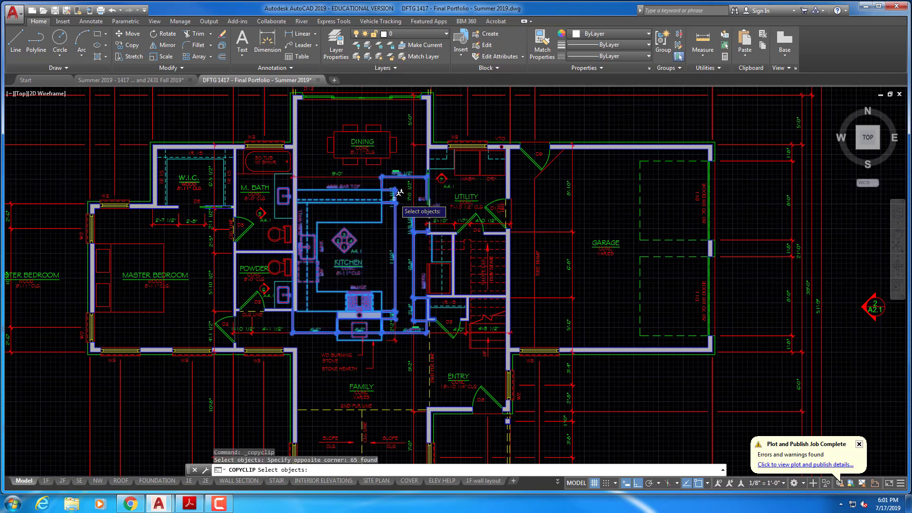
{"action": "key", "text": "Return"}
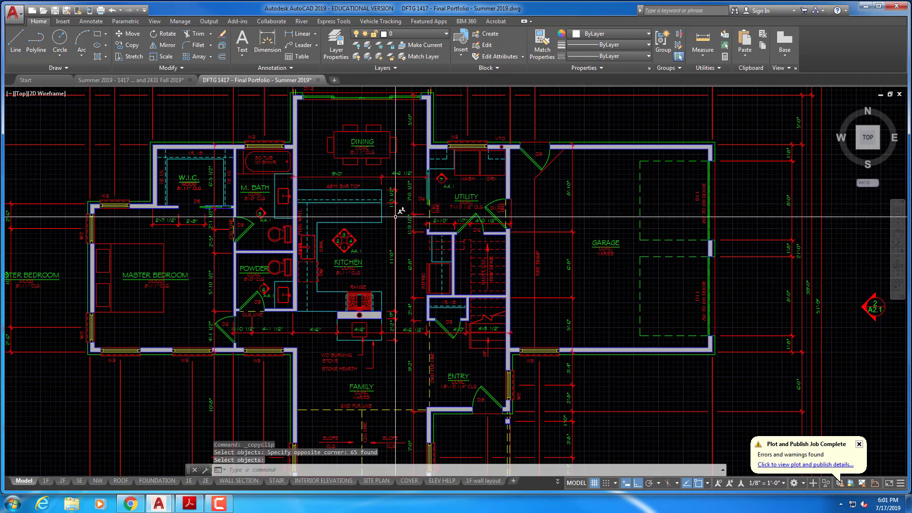
Turn on and thaw all layers so the interior elevations beside the title text are displayed.
{"action": "scroll", "coordinate": [402, 298], "scroll_direction": "down", "scroll_amount": 6}
{"action": "middle_click_drag", "start_coordinate": [402, 298], "coordinate": [465, 113]}
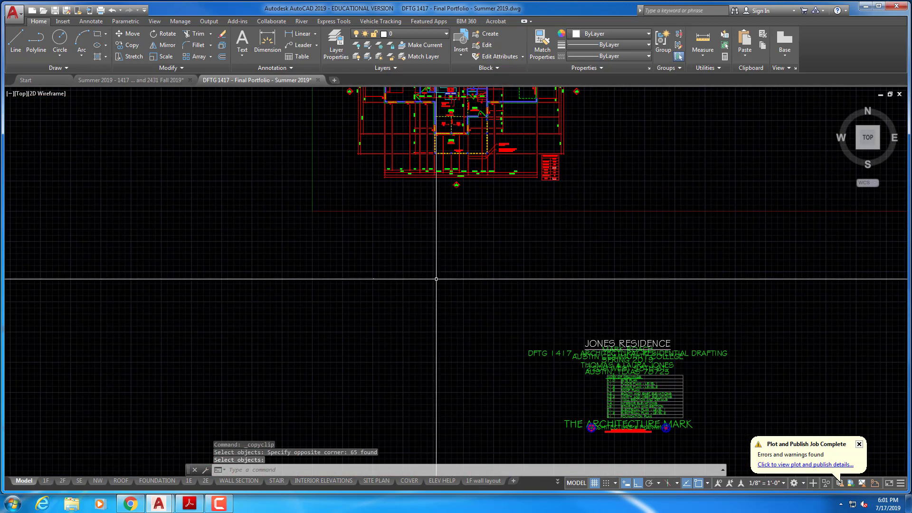
{"action": "middle_click_drag", "start_coordinate": [436, 270], "coordinate": [463, 147]}
{"action": "left_click", "coordinate": [393, 67]}
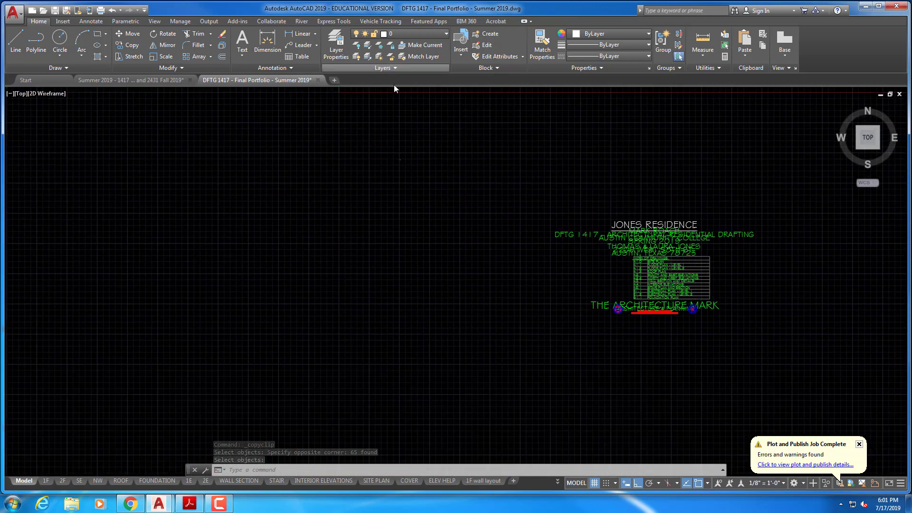
{"action": "left_click", "coordinate": [398, 79]}
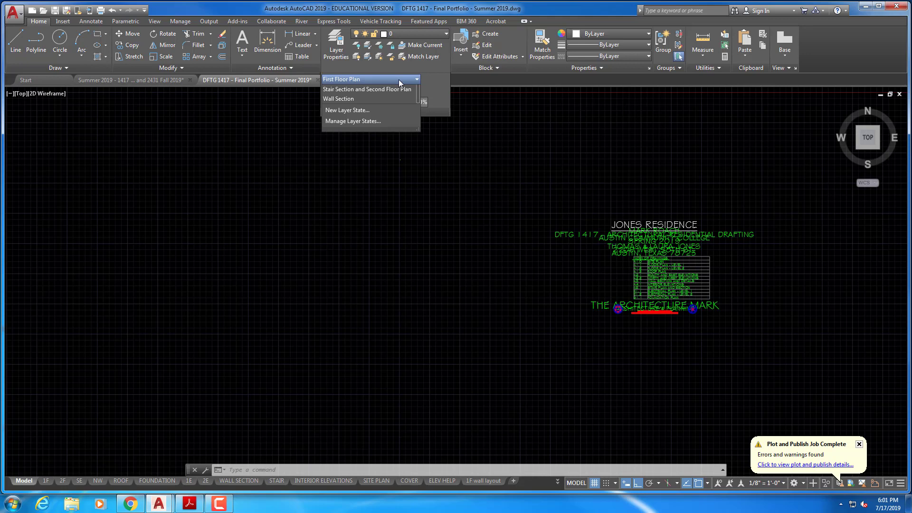
{"action": "left_click", "coordinate": [380, 58]}
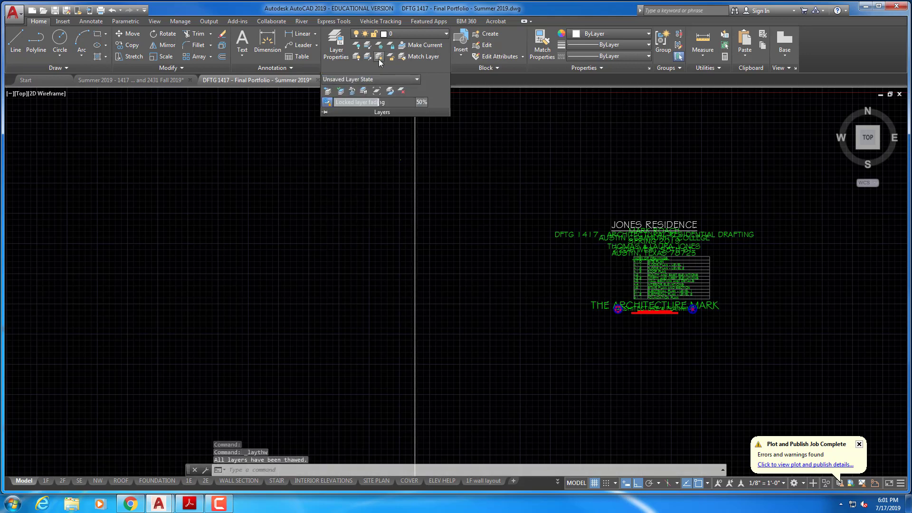
{"action": "left_click", "coordinate": [356, 57]}
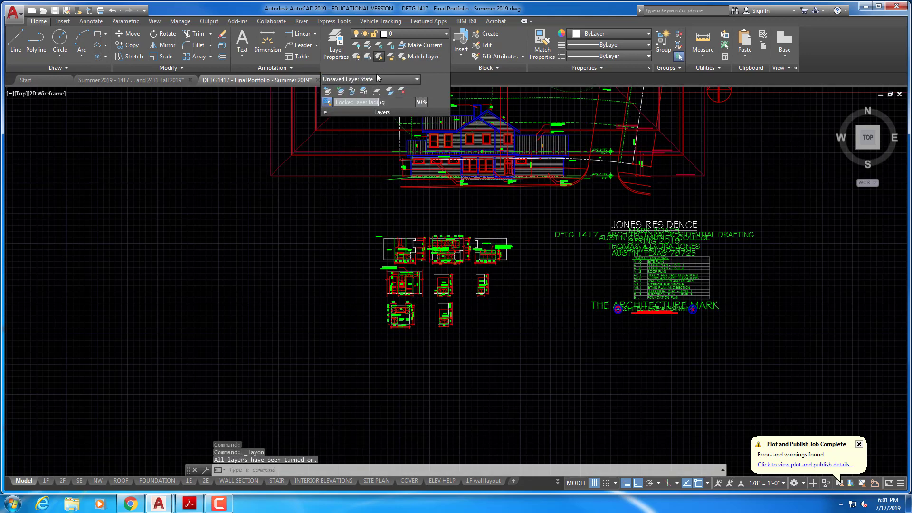
Paste the copied kitchen plan as a block in the empty area above the range wall elevation.
{"action": "scroll", "coordinate": [392, 228], "scroll_direction": "up", "scroll_amount": 5}
{"action": "right_click", "coordinate": [392, 203]}
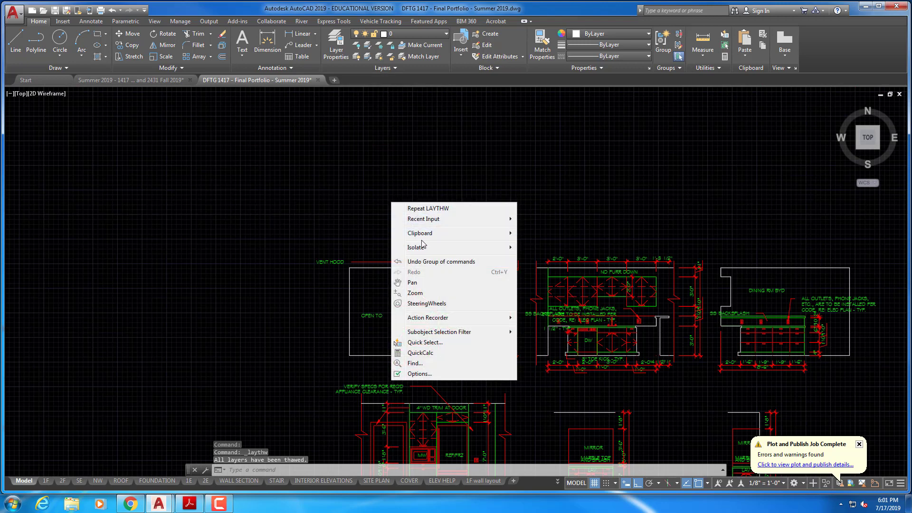
{"action": "mouse_move", "coordinate": [425, 236]}
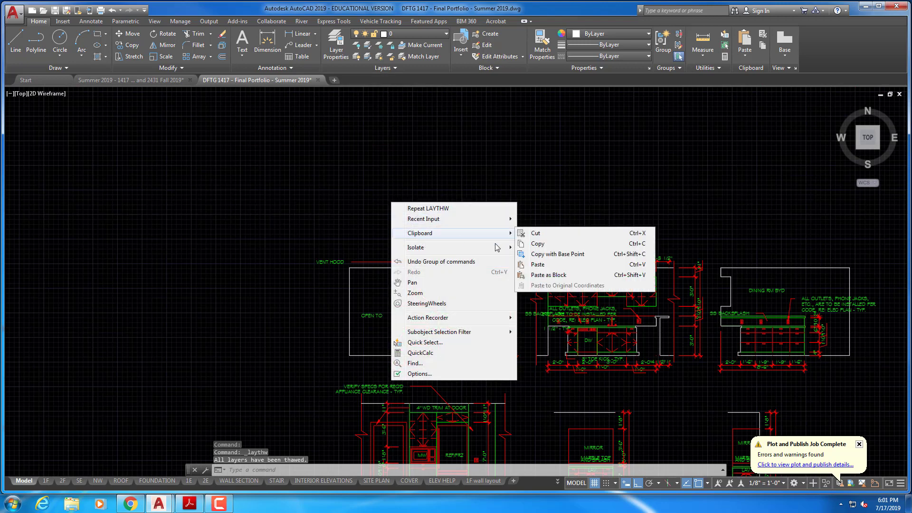
{"action": "left_click", "coordinate": [540, 279]}
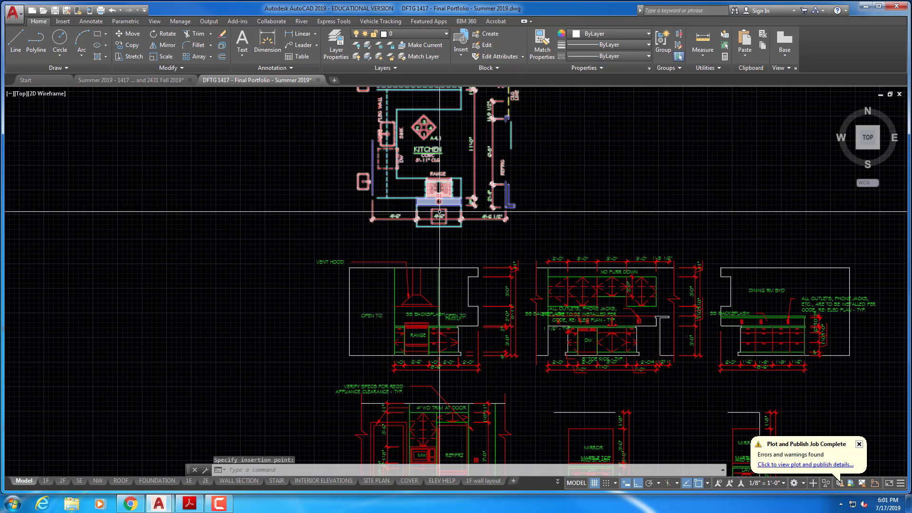
{"action": "middle_click_drag", "start_coordinate": [439, 211], "coordinate": [413, 263]}
Rotate the pasted kitchen plan block 180 degrees about a point near the kitchen label.
{"action": "type", "text": "r"}
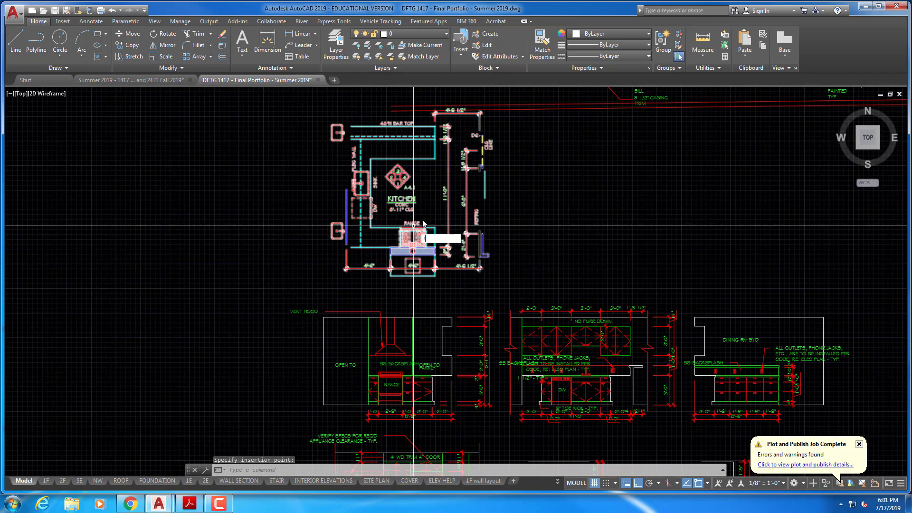
{"action": "type", "text": "o"}
{"action": "key", "text": "Return"}
{"action": "left_click", "coordinate": [403, 229]}
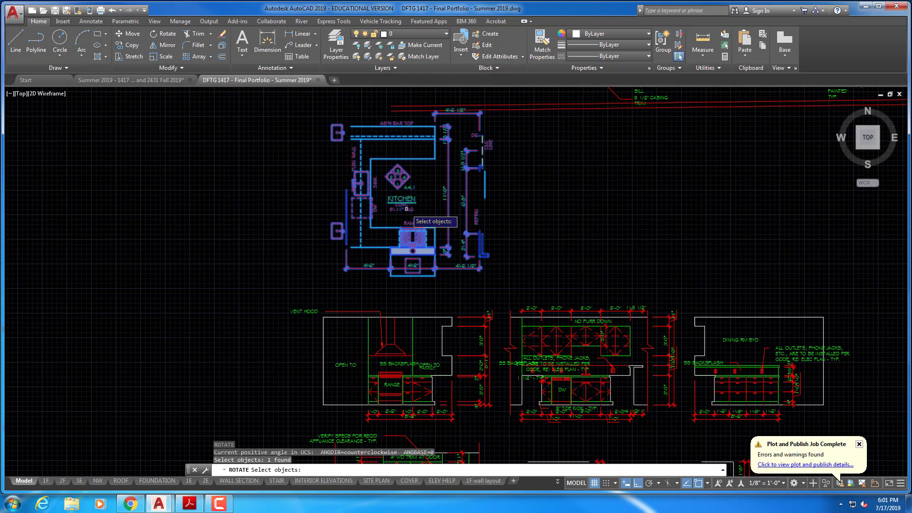
{"action": "key", "text": "Return"}
{"action": "left_click", "coordinate": [395, 206]}
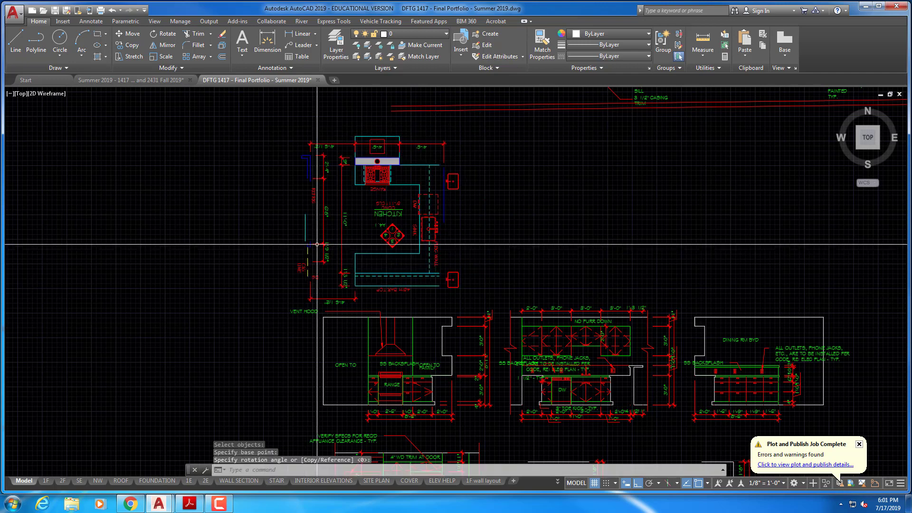
{"action": "left_click", "coordinate": [347, 192]}
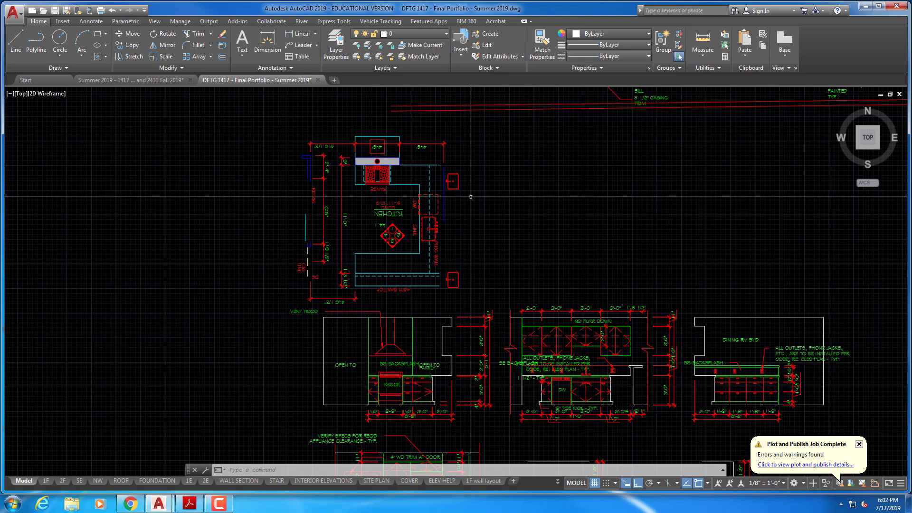
Erase the rotated kitchen plan block above the interior elevations.
{"action": "type", "text": "e"}
{"action": "key", "text": "Return"}
{"action": "left_click", "coordinate": [413, 257]}
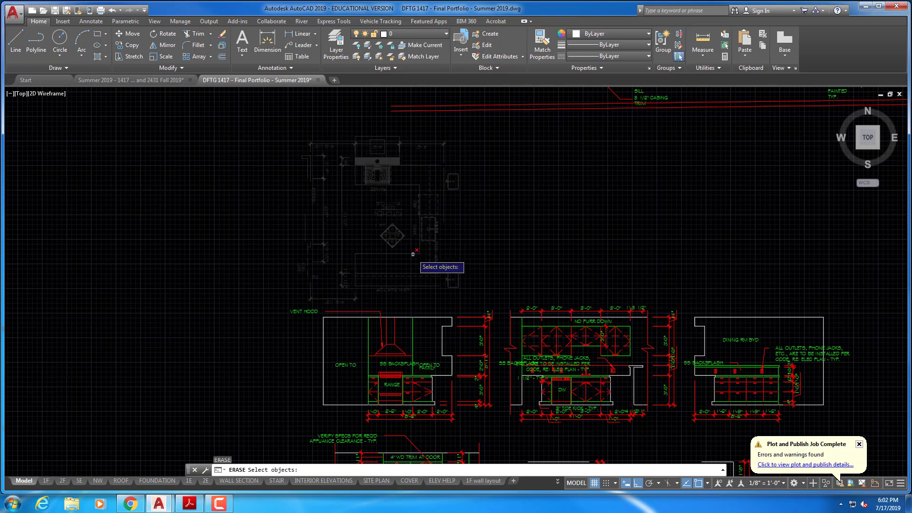
{"action": "key", "text": "Return"}
Set the annotation scale to 1/4" = 1'-0" for the interior elevations.
{"action": "middle_click_drag", "start_coordinate": [423, 266], "coordinate": [438, 214]}
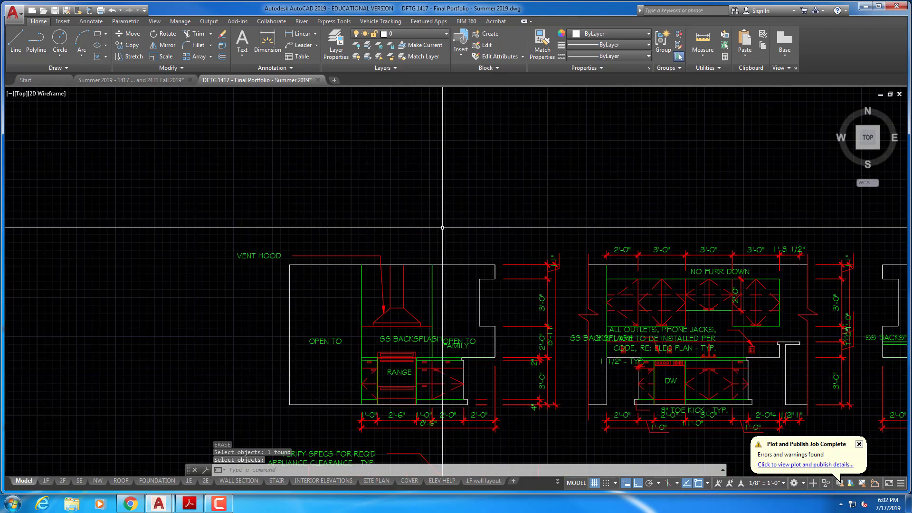
{"action": "mouse_move", "coordinate": [440, 207]}
{"action": "middle_mouse_down"}
{"action": "mouse_move", "coordinate": [419, 196]}
{"action": "mouse_move", "coordinate": [407, 140]}
{"action": "mouse_move", "coordinate": [343, 161]}
{"action": "middle_mouse_up"}
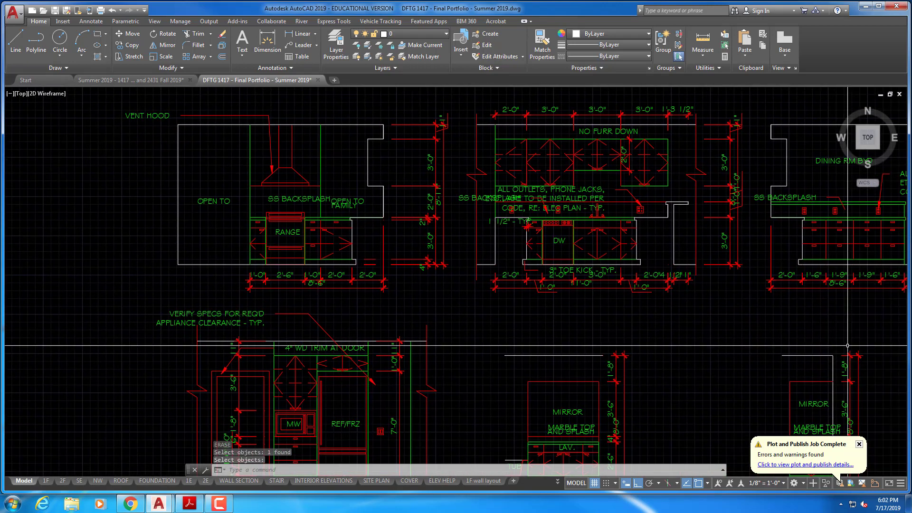
{"action": "left_click", "coordinate": [786, 484]}
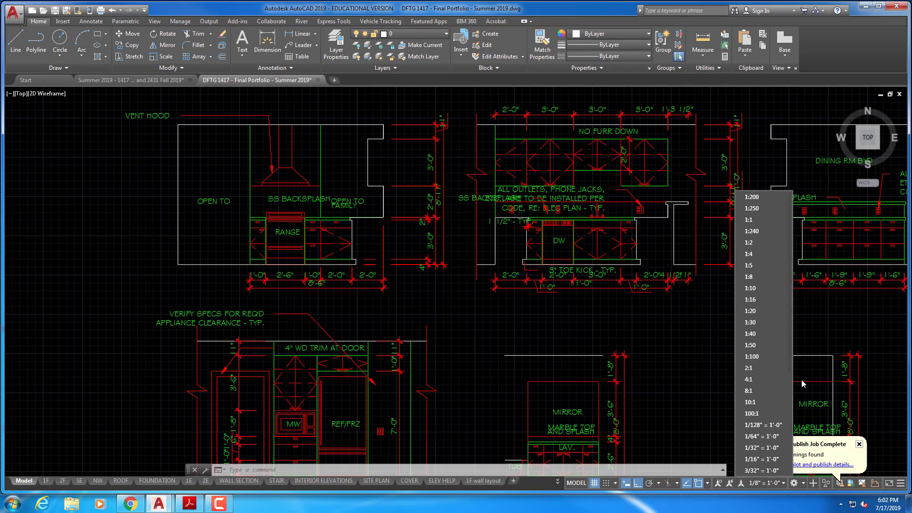
{"action": "scroll", "coordinate": [788, 354], "scroll_direction": "down", "scroll_amount": 3}
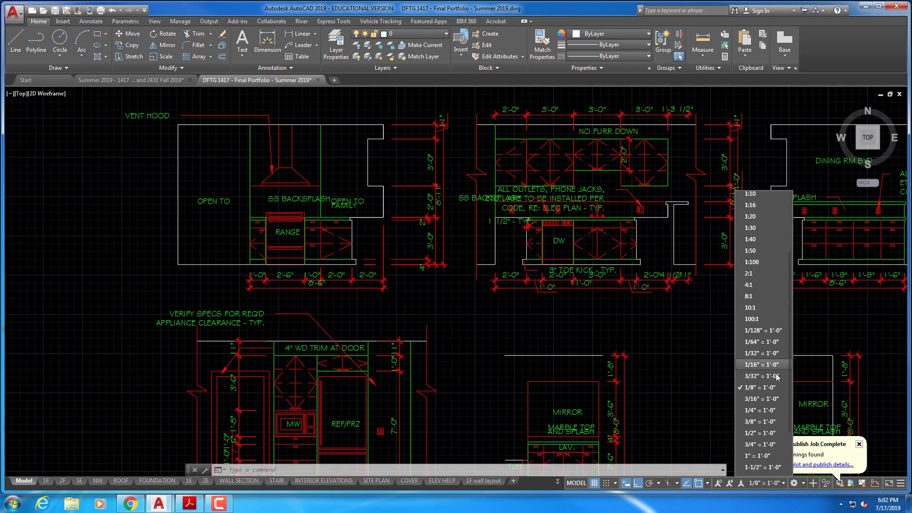
{"action": "left_click", "coordinate": [755, 411]}
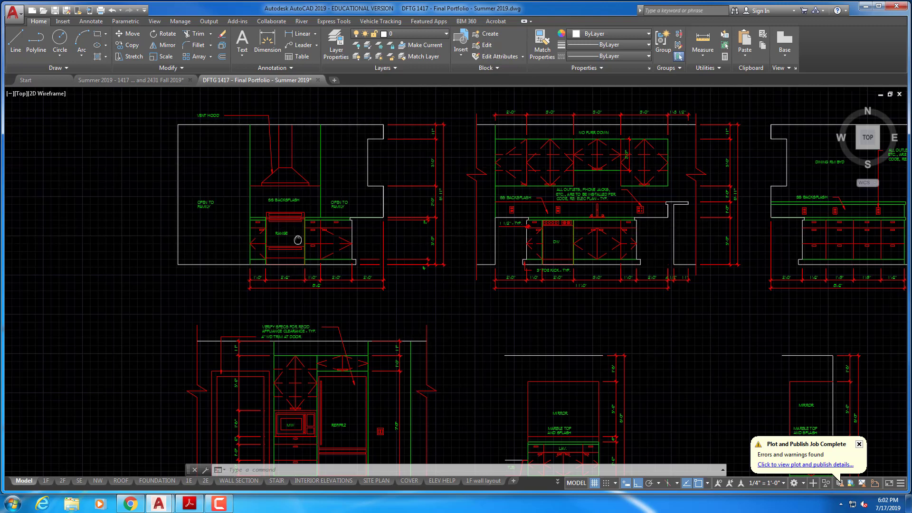
Examine the range wall elevation's base cabinets and check the counter, drawer and door-swing lines beside the range.
{"action": "middle_click_drag", "start_coordinate": [303, 239], "coordinate": [357, 260]}
{"action": "scroll", "coordinate": [356, 260], "scroll_direction": "up", "scroll_amount": 6}
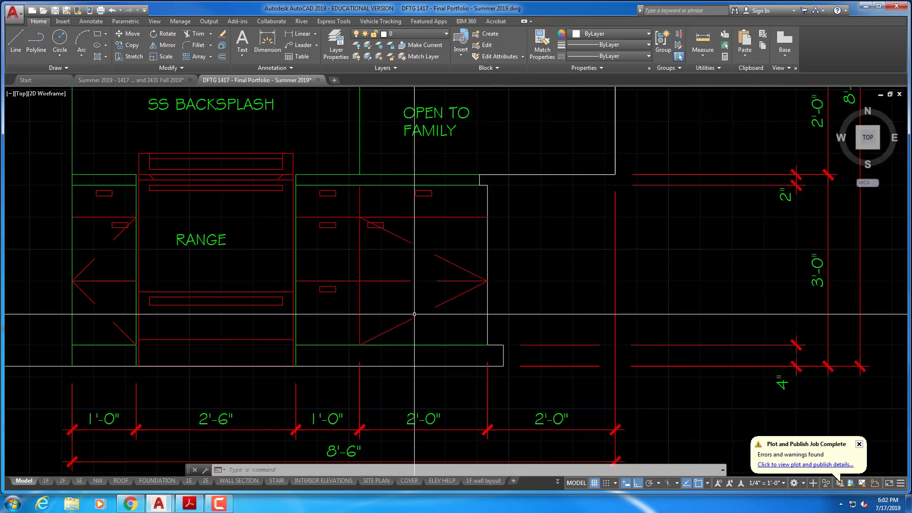
{"action": "scroll", "coordinate": [414, 314], "scroll_direction": "down", "scroll_amount": 2}
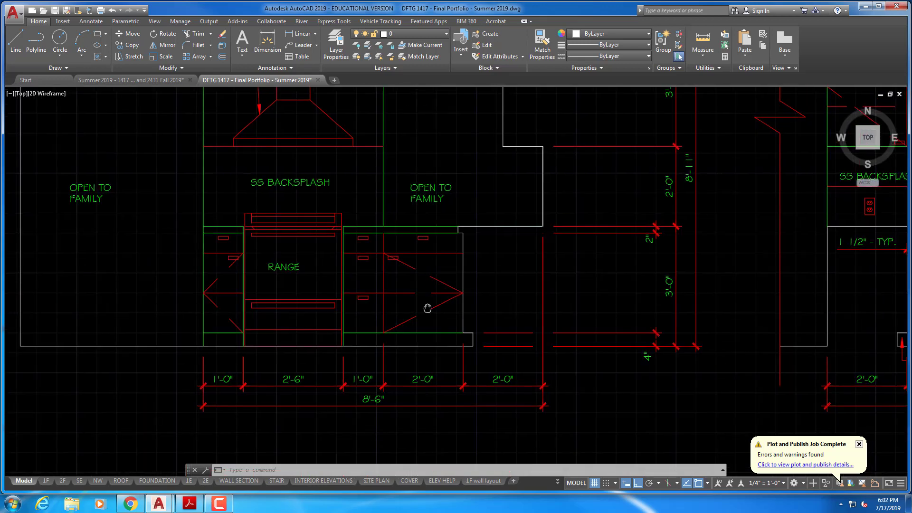
{"action": "middle_click_drag", "start_coordinate": [428, 309], "coordinate": [611, 321]}
{"action": "middle_click_drag", "start_coordinate": [536, 320], "coordinate": [639, 316]}
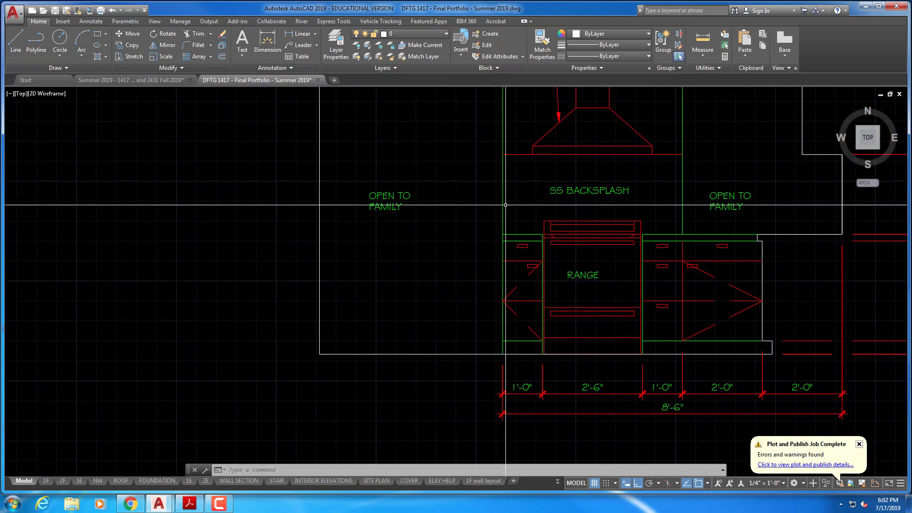
{"action": "middle_click_drag", "start_coordinate": [400, 297], "coordinate": [500, 298]}
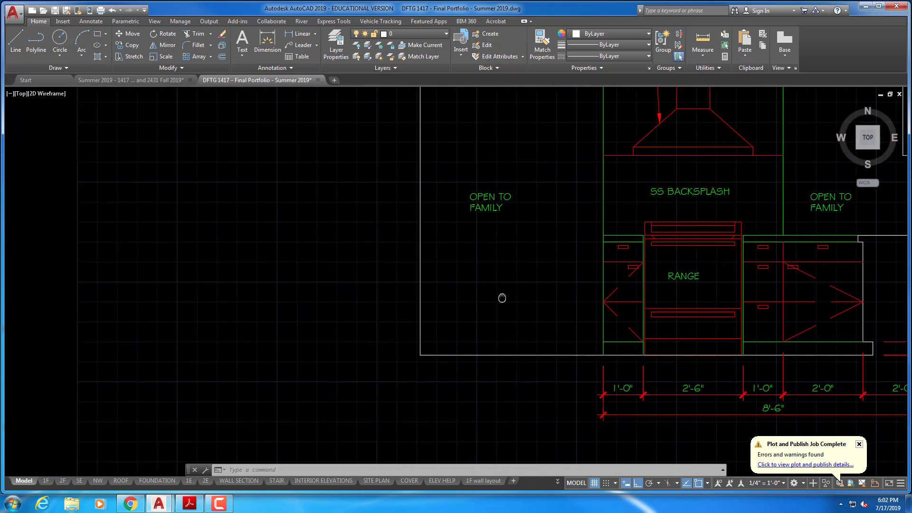
{"action": "left_click", "coordinate": [627, 236]}
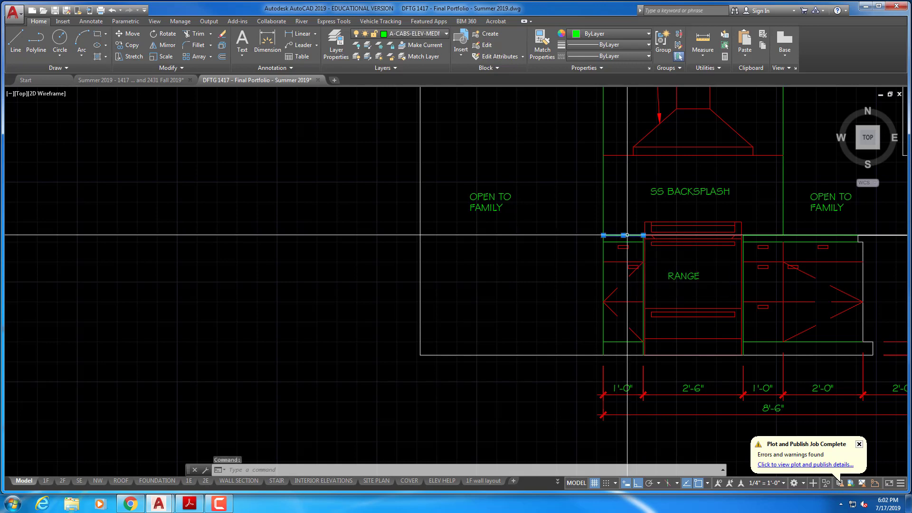
{"action": "key", "text": "Escape"}
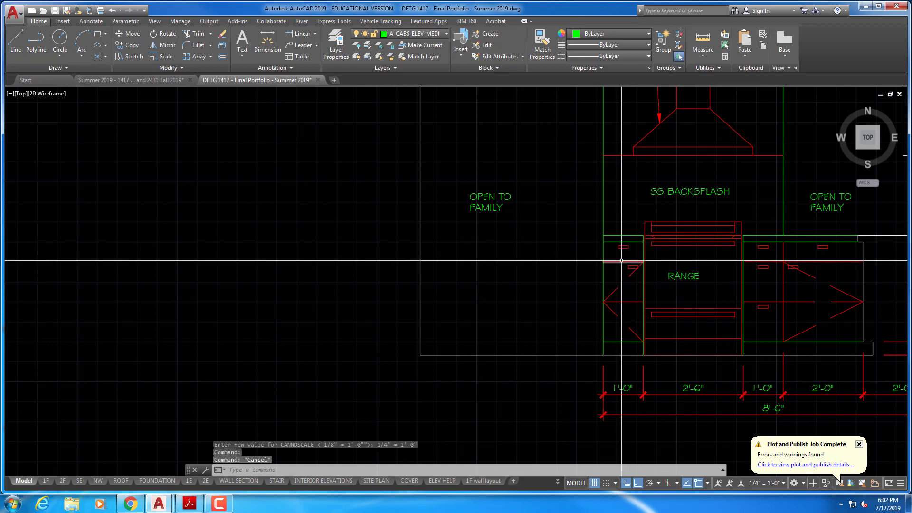
{"action": "left_click", "coordinate": [621, 262]}
{"action": "key", "text": "Escape"}
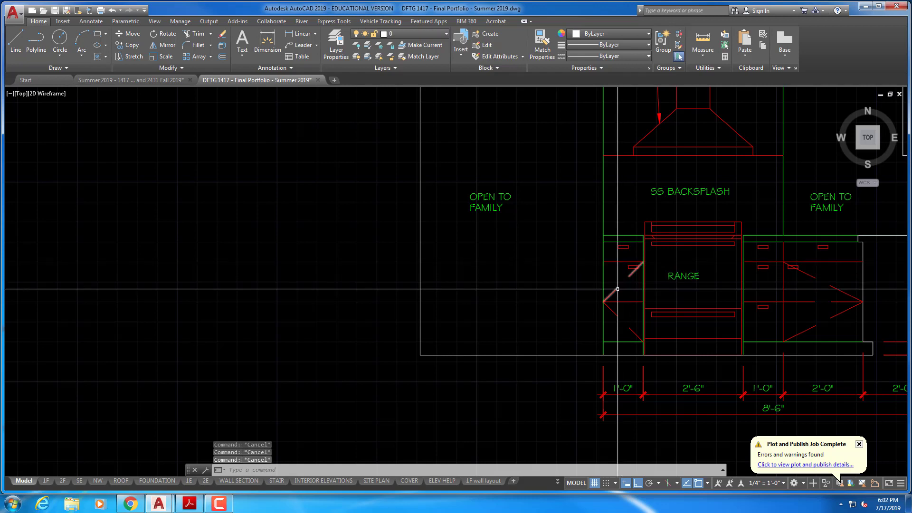
{"action": "left_click", "coordinate": [616, 289]}
{"action": "key", "text": "Escape"}
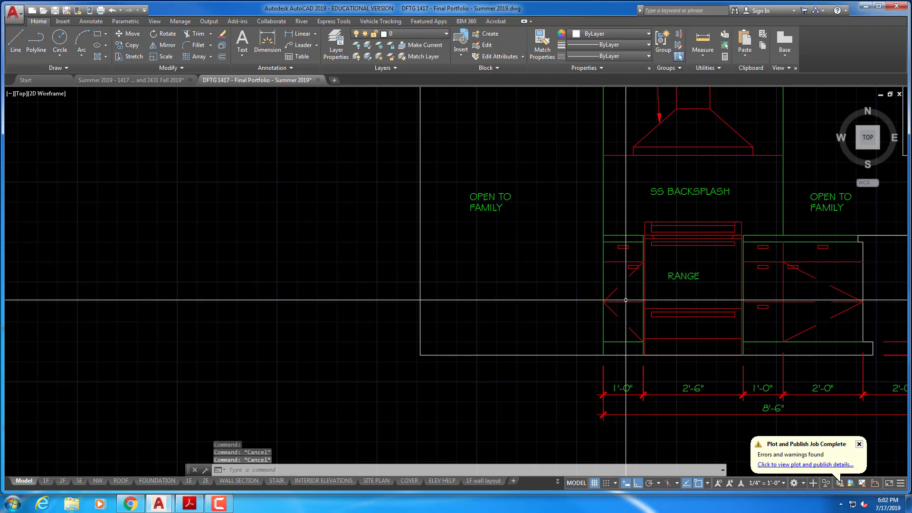
{"action": "left_click", "coordinate": [624, 302]}
{"action": "key", "text": "Escape"}
Regenerate the drawing to refresh the dashed door-swing lines on the range wall's base cabinets.
{"action": "type", "text": "re"}
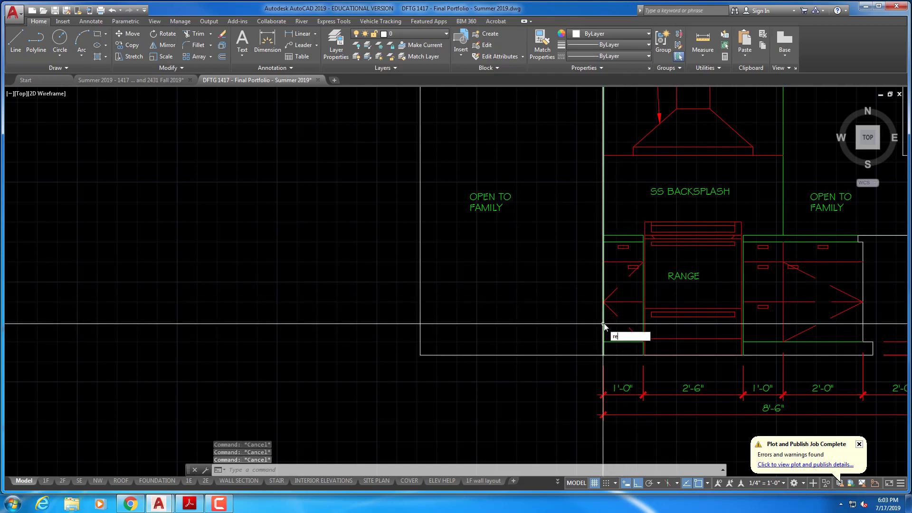
{"action": "key", "text": "Return"}
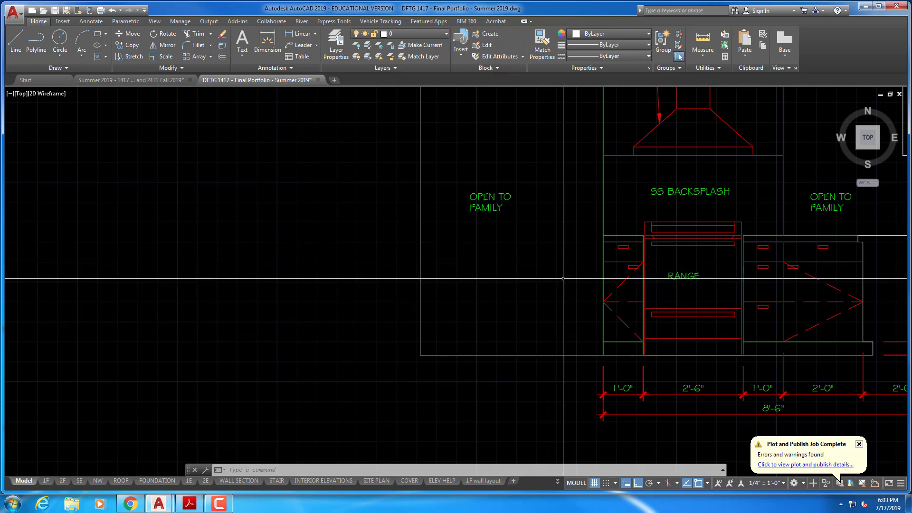
{"action": "scroll", "coordinate": [561, 279], "scroll_direction": "down", "scroll_amount": 2}
{"action": "mouse_move", "coordinate": [542, 279]}
{"action": "middle_mouse_down"}
{"action": "mouse_move", "coordinate": [541, 339]}
{"action": "mouse_move", "coordinate": [607, 286]}
{"action": "middle_mouse_up"}
{"action": "scroll", "coordinate": [539, 338], "scroll_direction": "up", "scroll_amount": 2}
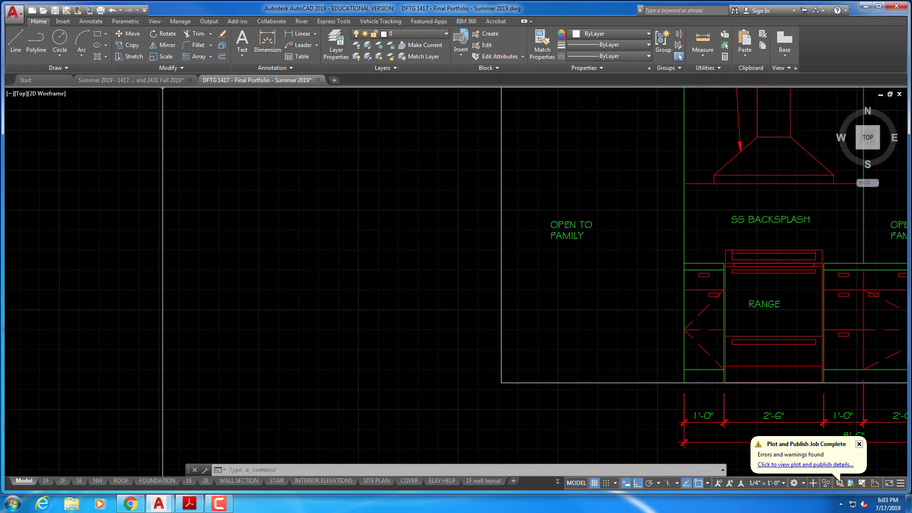
Make layer A-CABS-ELEV-MEDM current and draw a short horizontal line leftward from the range wall elevation's lower-left corner.
{"action": "left_click", "coordinate": [440, 35]}
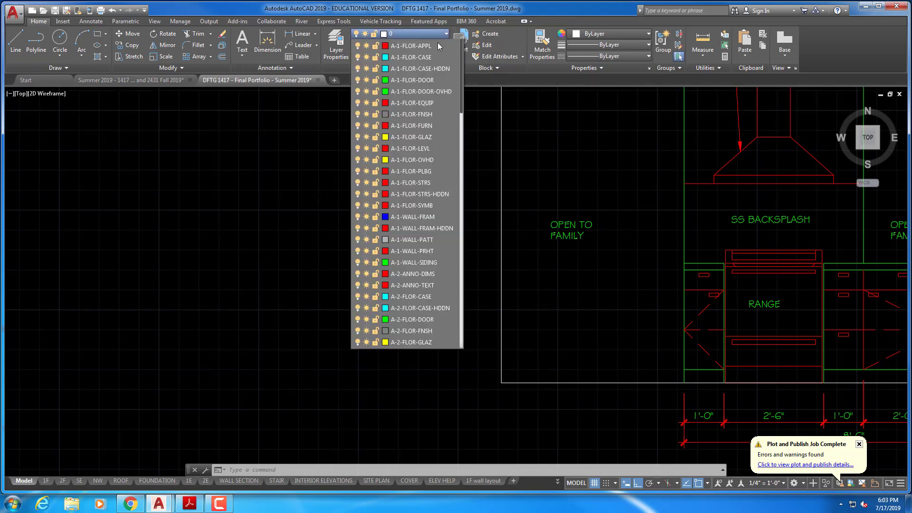
{"action": "left_click_drag", "start_coordinate": [460, 137], "coordinate": [444, 255]}
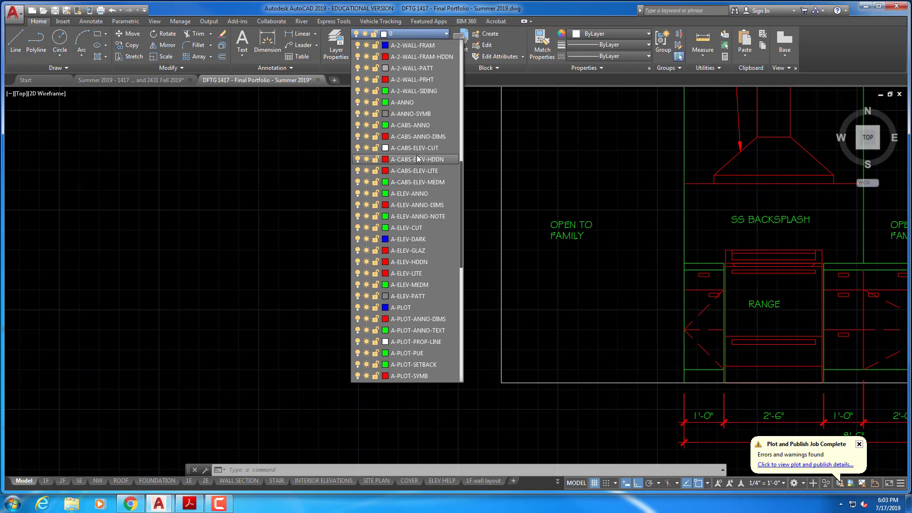
{"action": "left_click", "coordinate": [418, 182]}
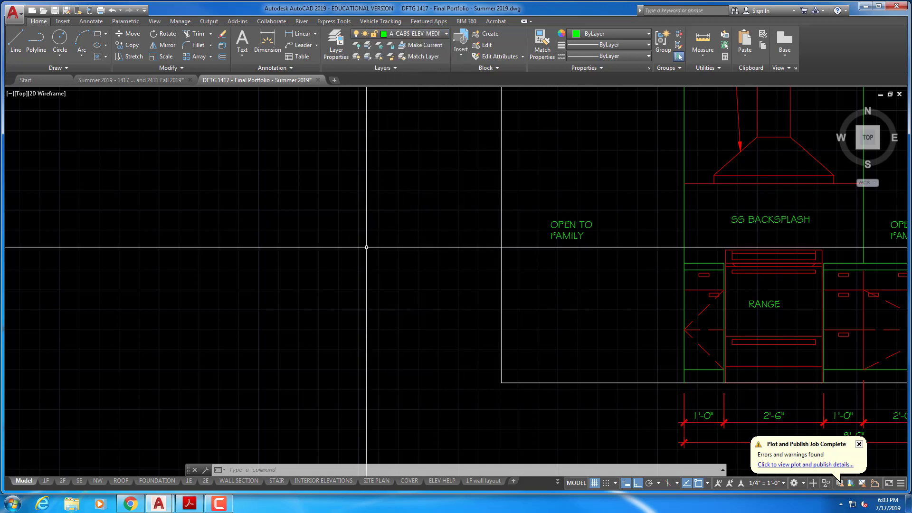
{"action": "key", "text": "Return"}
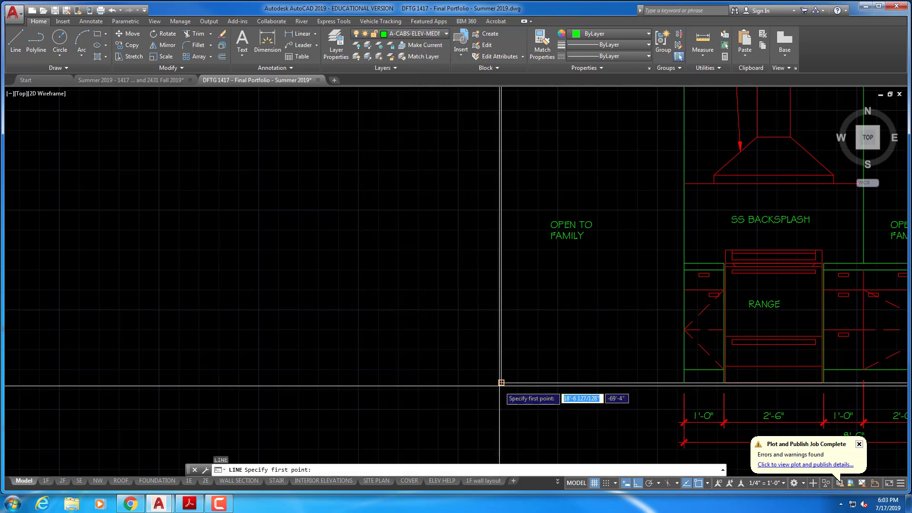
{"action": "left_click", "coordinate": [501, 382]}
{"action": "left_click", "coordinate": [410, 390]}
{"action": "key", "text": "Escape"}
{"action": "key", "text": "Escape"}
{"action": "key", "text": "Escape"}
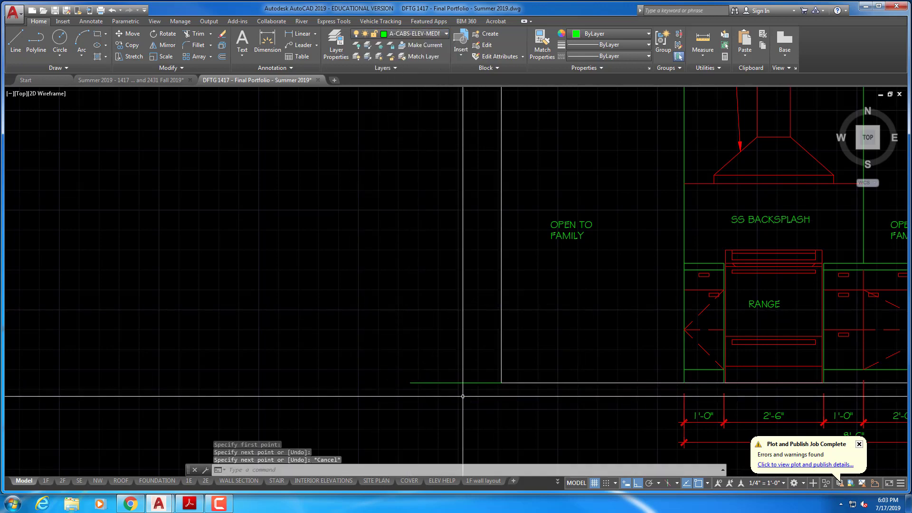
Move the short horizontal base line straight left into the empty area, clear of the range wall elevation.
{"action": "type", "text": "m"}
{"action": "key", "text": "Return"}
{"action": "left_click", "coordinate": [467, 369]}
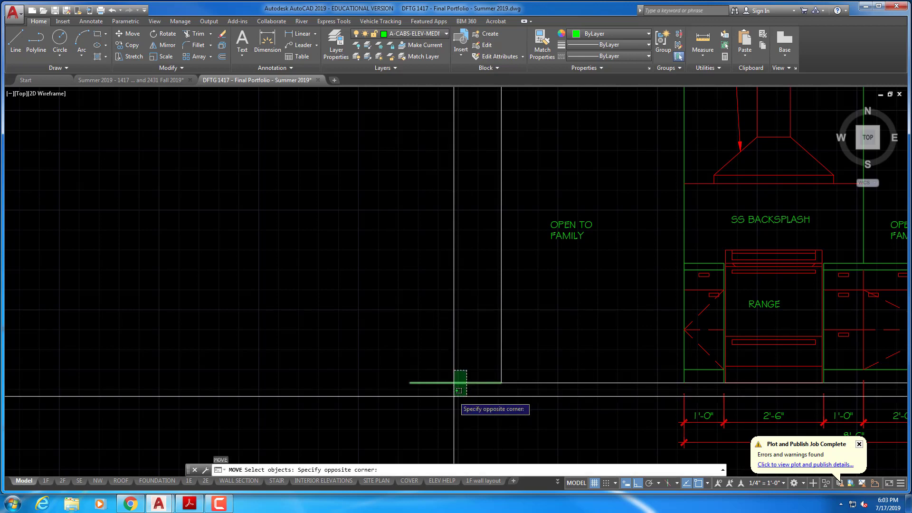
{"action": "left_click", "coordinate": [453, 396]}
{"action": "key", "text": "Return"}
{"action": "left_click", "coordinate": [453, 404]}
{"action": "left_click", "coordinate": [309, 403]}
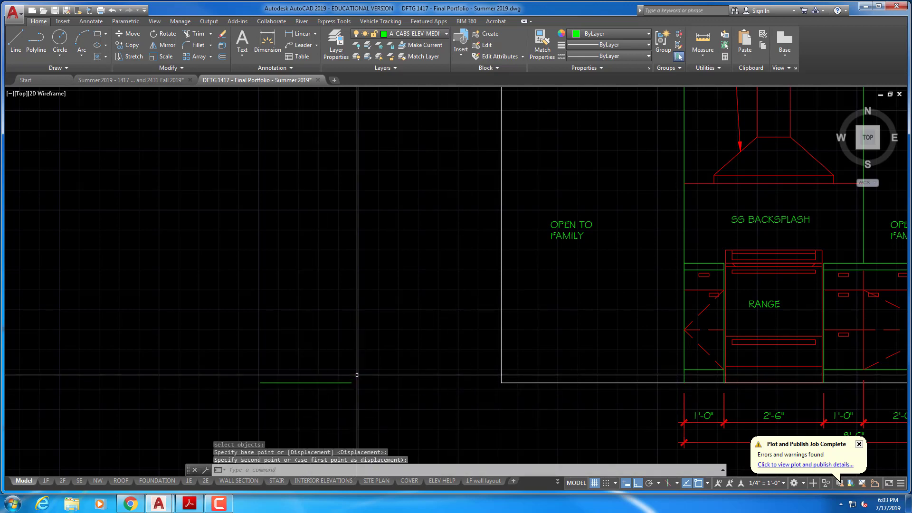
{"action": "key", "text": "Escape"}
{"action": "key", "text": "Escape"}
{"action": "key", "text": "Escape"}
Offset the short base line 3' upward to form the cabinet's countertop line.
{"action": "middle_click_drag", "start_coordinate": [395, 295], "coordinate": [456, 285]}
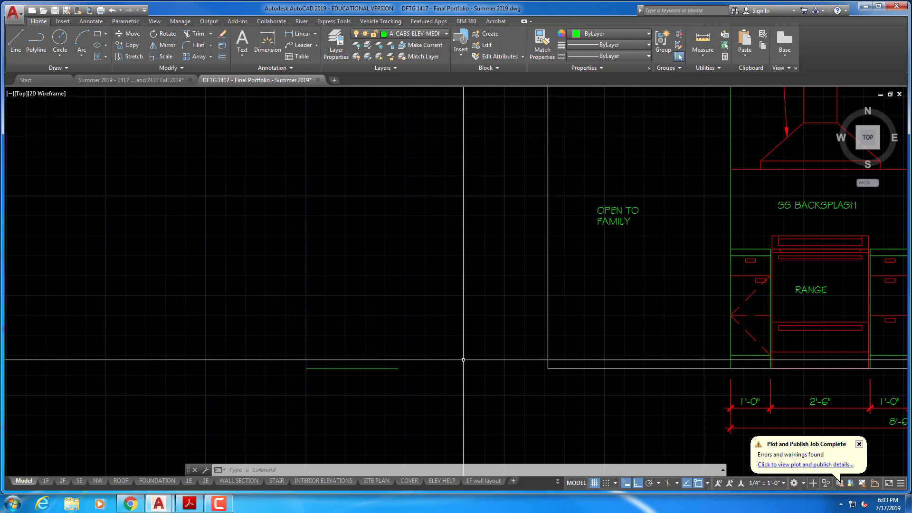
{"action": "key", "text": "Escape"}
{"action": "key", "text": "Escape"}
{"action": "key", "text": "Escape"}
{"action": "type", "text": "o"}
{"action": "key", "text": "Return"}
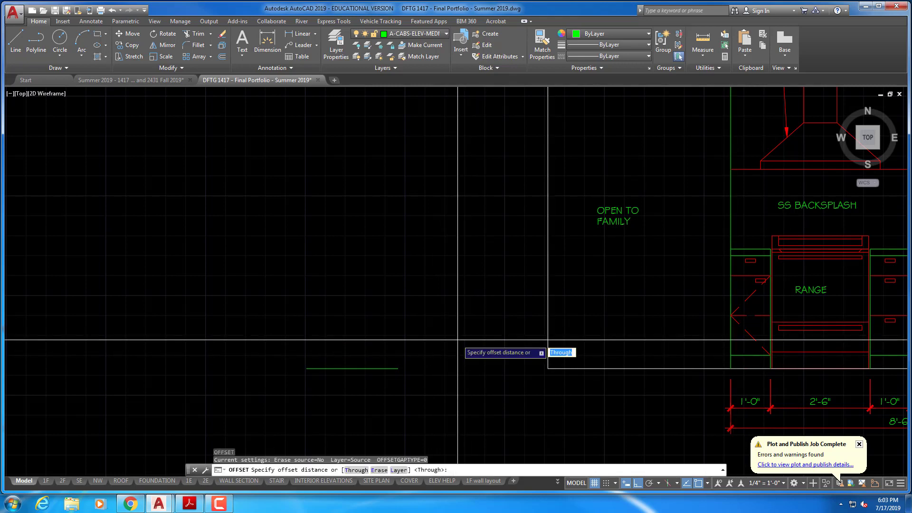
{"action": "type", "text": "3'"}
{"action": "key", "text": "Return"}
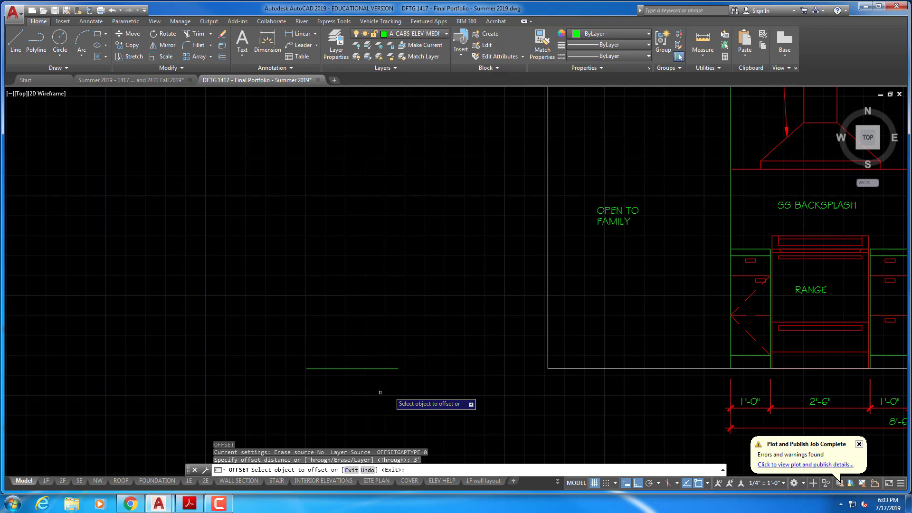
{"action": "left_click", "coordinate": [368, 368]}
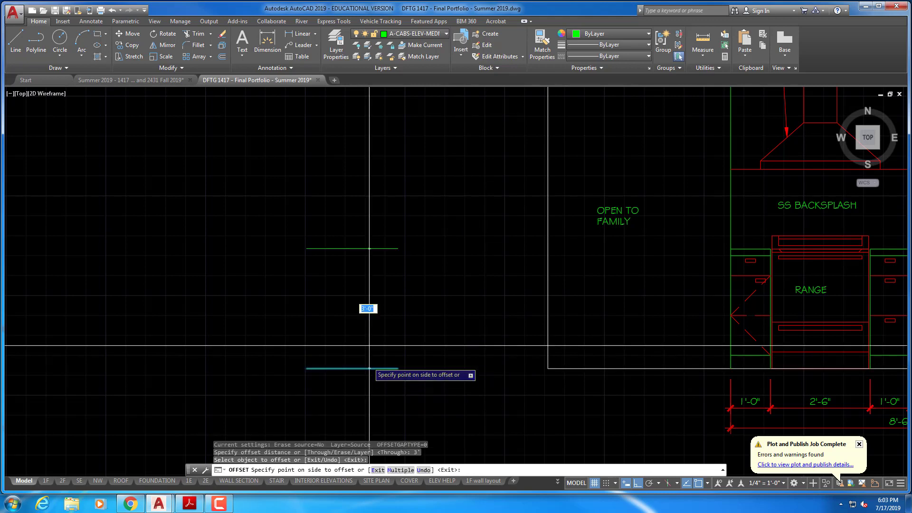
{"action": "left_click", "coordinate": [371, 319]}
{"action": "key", "text": "Escape"}
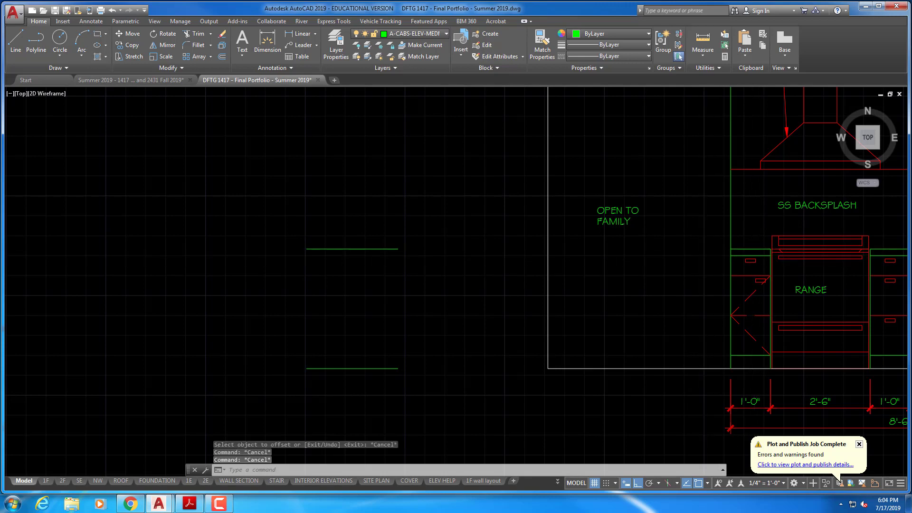
Offset the countertop line 2" downward to show the counter thickness.
{"action": "key", "text": "Return"}
{"action": "type", "text": "2"}
{"action": "key", "text": "Return"}
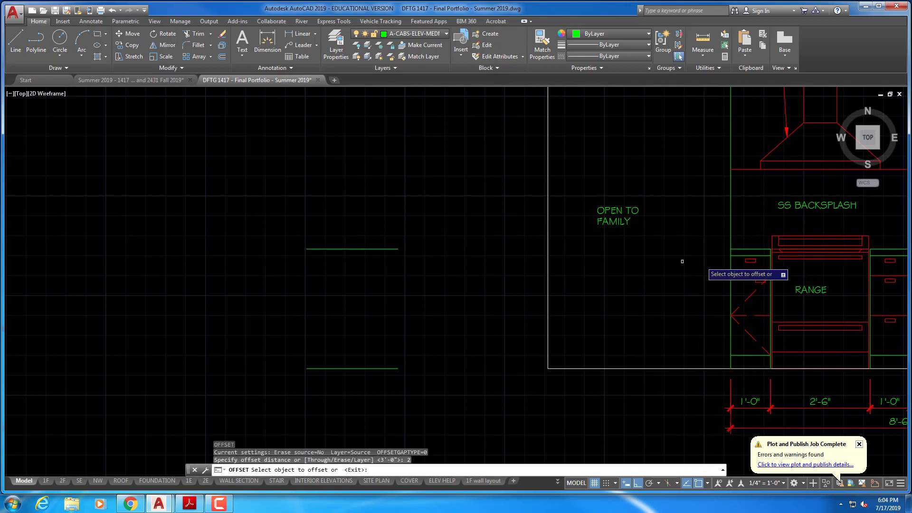
{"action": "left_click", "coordinate": [328, 249]}
{"action": "left_click", "coordinate": [318, 264]}
{"action": "key", "text": "Escape"}
{"action": "key", "text": "Escape"}
{"action": "key", "text": "Escape"}
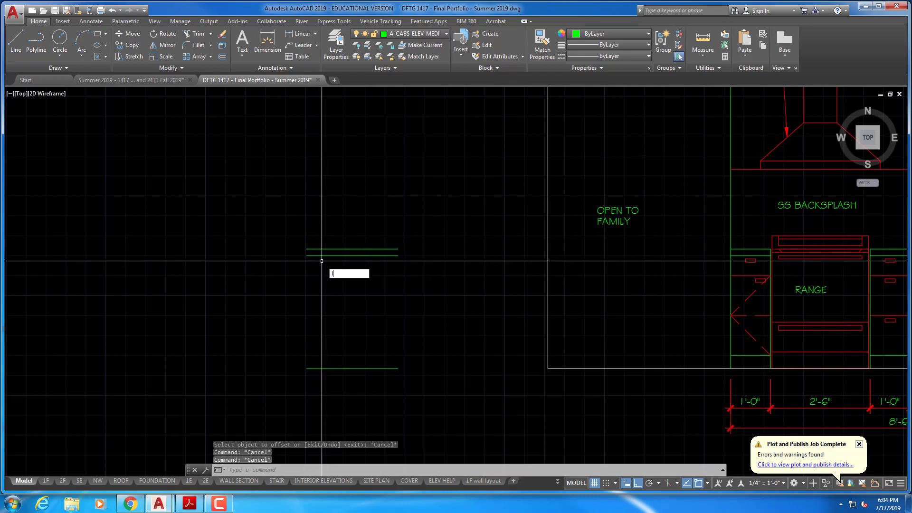
Draw the cabinet's left side as a vertical line from the countertop line's left end down to the base line.
{"action": "type", "text": "l"}
{"action": "key", "text": "Return"}
{"action": "left_click", "coordinate": [307, 249]}
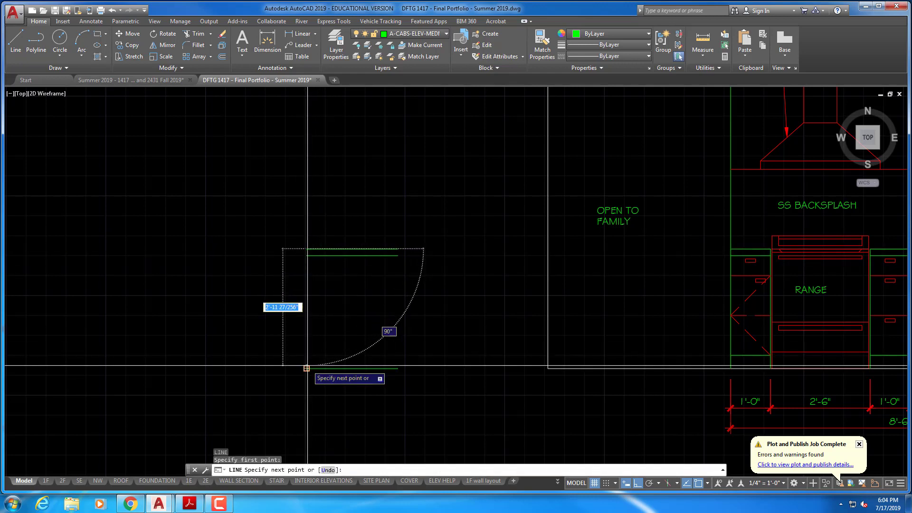
{"action": "left_click", "coordinate": [306, 368]}
{"action": "key", "text": "Escape"}
{"action": "key", "text": "Escape"}
{"action": "key", "text": "Escape"}
{"action": "key", "text": "Escape"}
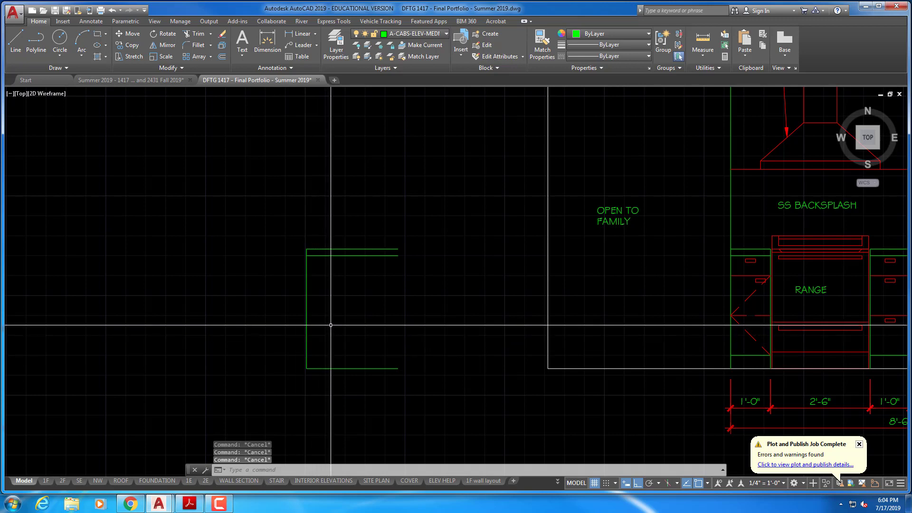
Offset the cabinet's left side line 12" to the right to form its right side.
{"action": "type", "text": "o"}
{"action": "key", "text": "Return"}
{"action": "key", "text": "Return"}
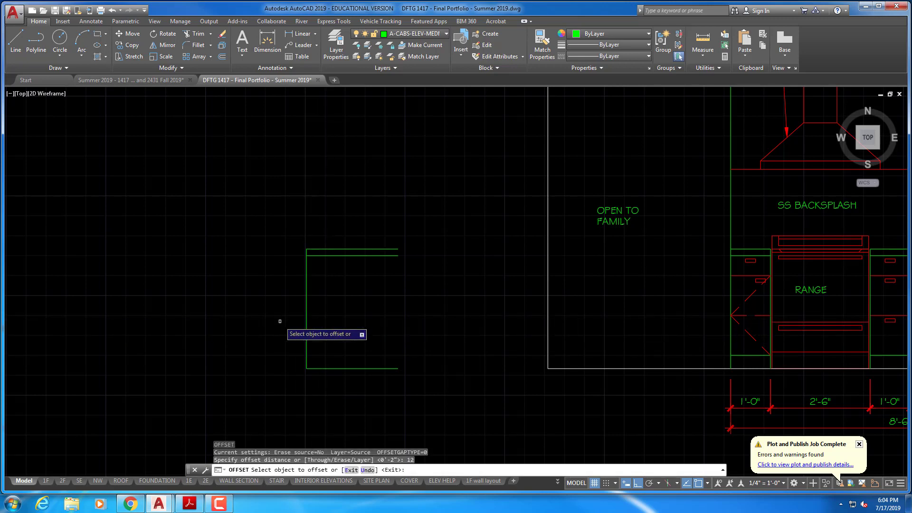
{"action": "left_click", "coordinate": [306, 329]}
{"action": "left_click", "coordinate": [363, 328]}
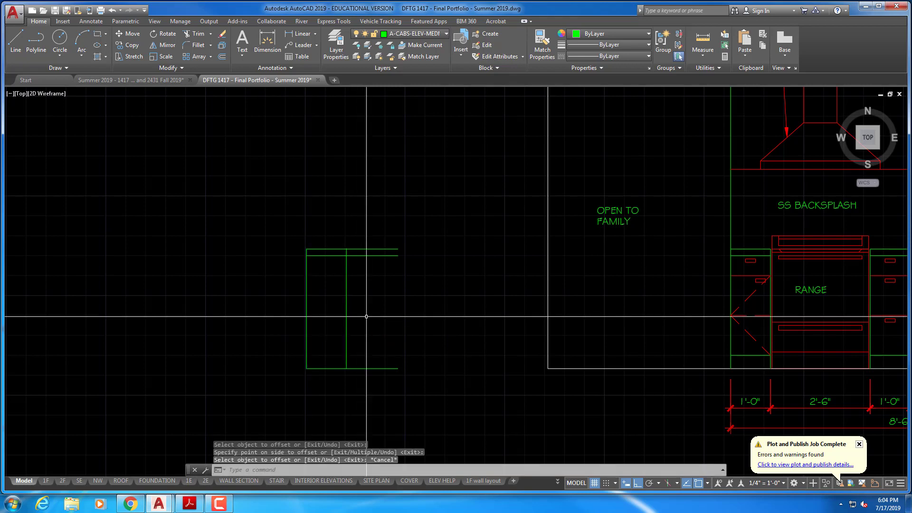
{"action": "key", "text": "Escape"}
{"action": "key", "text": "Escape"}
{"action": "key", "text": "Escape"}
Trim the two countertop lines back to the cabinet's right side.
{"action": "key", "text": "Return"}
{"action": "left_click", "coordinate": [360, 292]}
{"action": "left_click", "coordinate": [297, 306]}
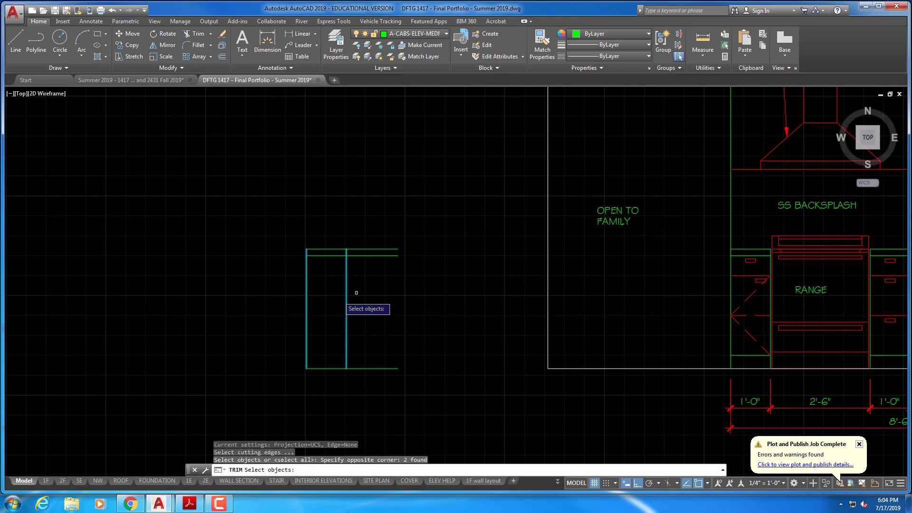
{"action": "key", "text": "Return"}
{"action": "left_click", "coordinate": [405, 279]}
{"action": "left_click", "coordinate": [379, 229]}
{"action": "key", "text": "Escape"}
{"action": "key", "text": "Escape"}
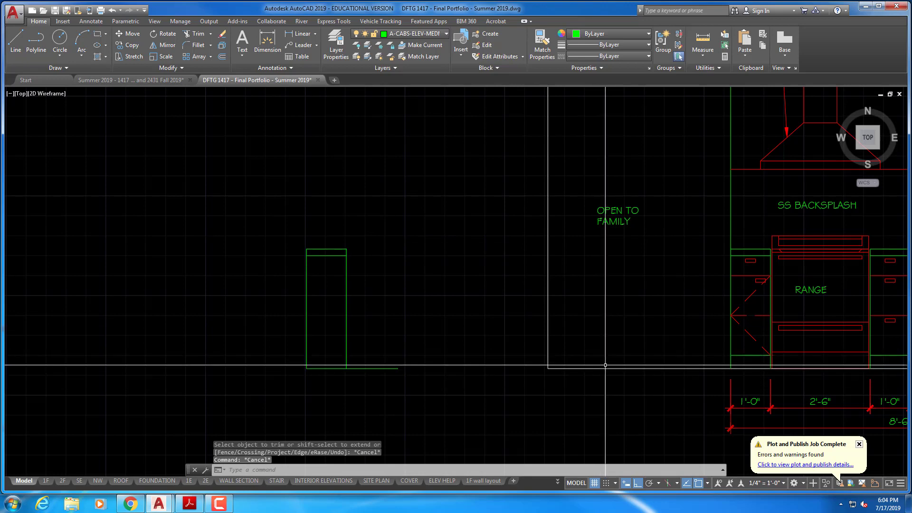
Examine the counter overhang, drawer divisions and toe kick on the base cabinets of the elevation labelled DINING RM BYD.
{"action": "scroll", "coordinate": [605, 355], "scroll_direction": "down", "scroll_amount": 4}
{"action": "middle_click_drag", "start_coordinate": [619, 345], "coordinate": [273, 342]}
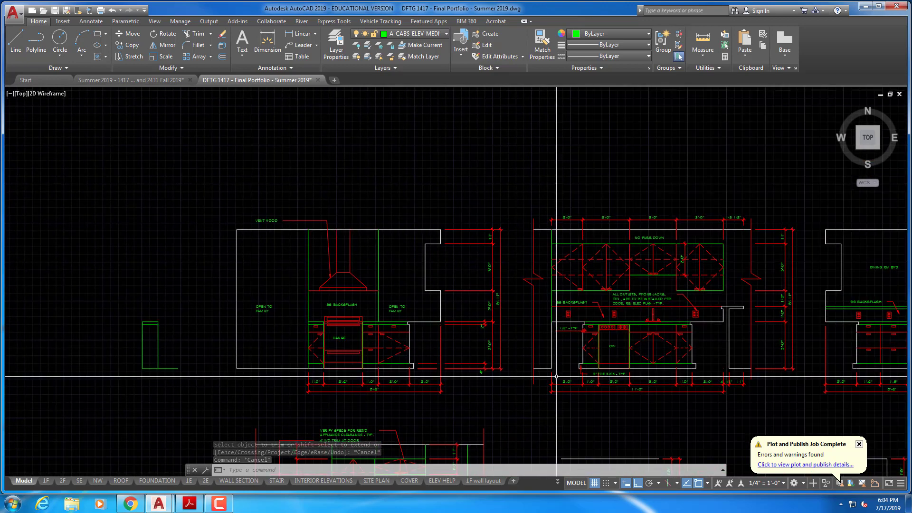
{"action": "scroll", "coordinate": [526, 374], "scroll_direction": "up", "scroll_amount": 1}
{"action": "middle_click_drag", "start_coordinate": [635, 374], "coordinate": [18, 392]}
{"action": "scroll", "coordinate": [489, 374], "scroll_direction": "up", "scroll_amount": 1}
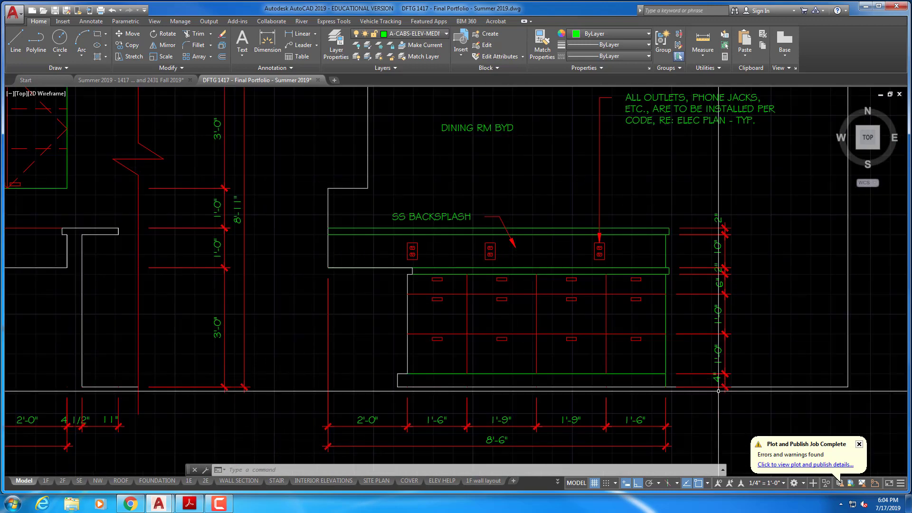
{"action": "middle_click_drag", "start_coordinate": [676, 392], "coordinate": [466, 380]}
{"action": "scroll", "coordinate": [473, 378], "scroll_direction": "up", "scroll_amount": 1}
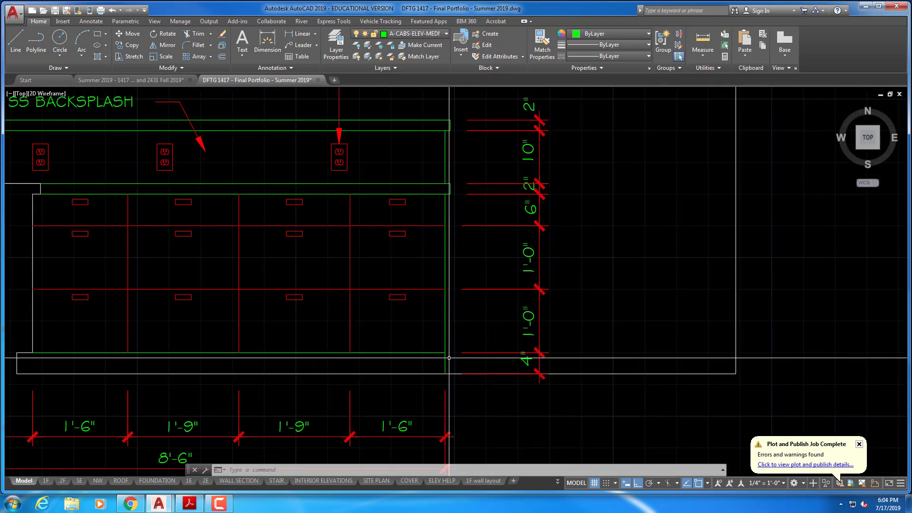
{"action": "middle_click_drag", "start_coordinate": [457, 281], "coordinate": [457, 303]}
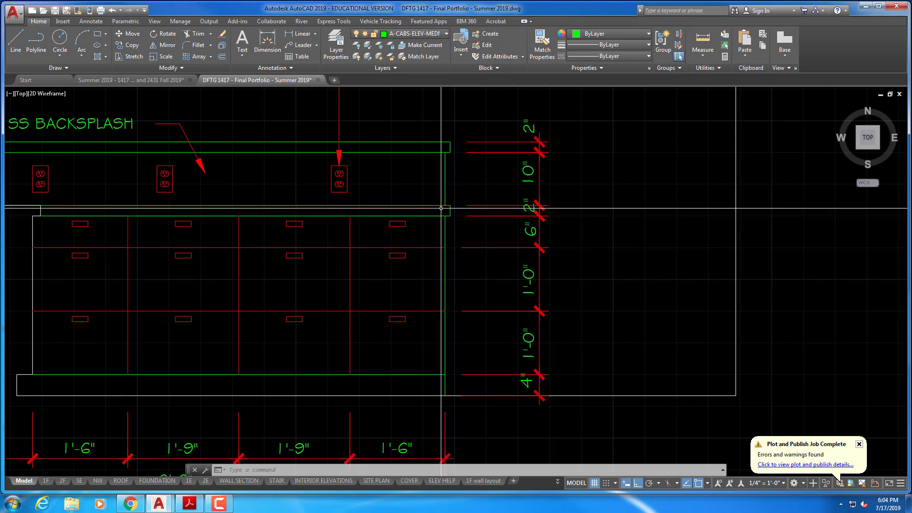
Offset the new cabinet's base line 4" upward to form the toe kick line.
{"action": "scroll", "coordinate": [822, 245], "scroll_direction": "down", "scroll_amount": 8}
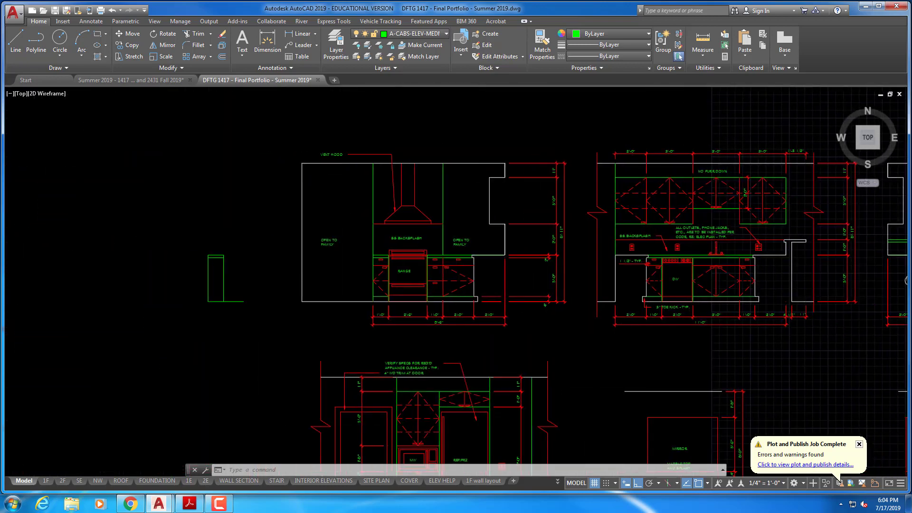
{"action": "scroll", "coordinate": [641, 332], "scroll_direction": "up", "scroll_amount": 5}
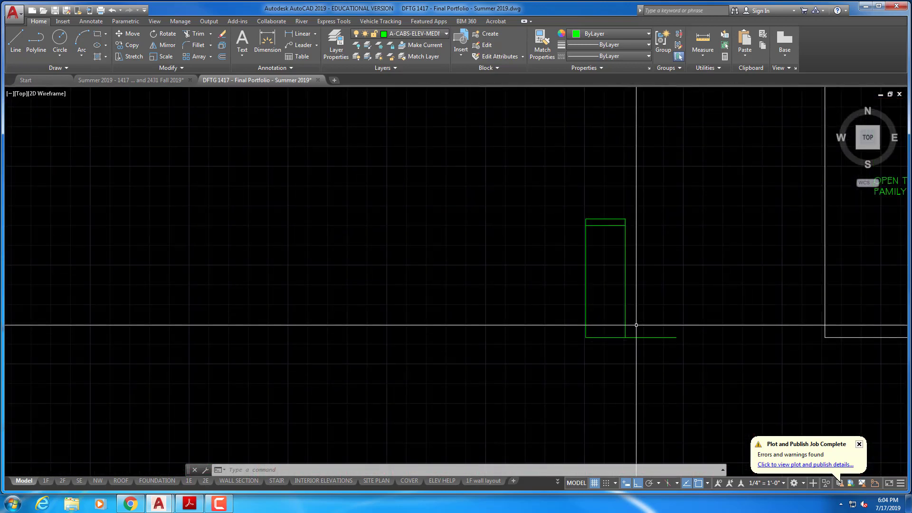
{"action": "key", "text": "Return"}
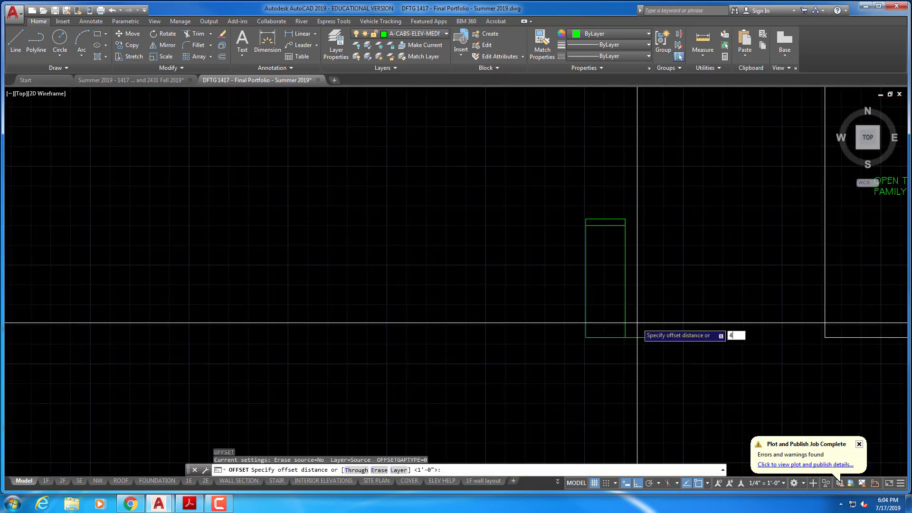
{"action": "type", "text": "4"}
{"action": "key", "text": "Return"}
{"action": "left_click", "coordinate": [617, 337]}
{"action": "left_click", "coordinate": [611, 328]}
{"action": "scroll", "coordinate": [613, 310], "scroll_direction": "up", "scroll_amount": 2}
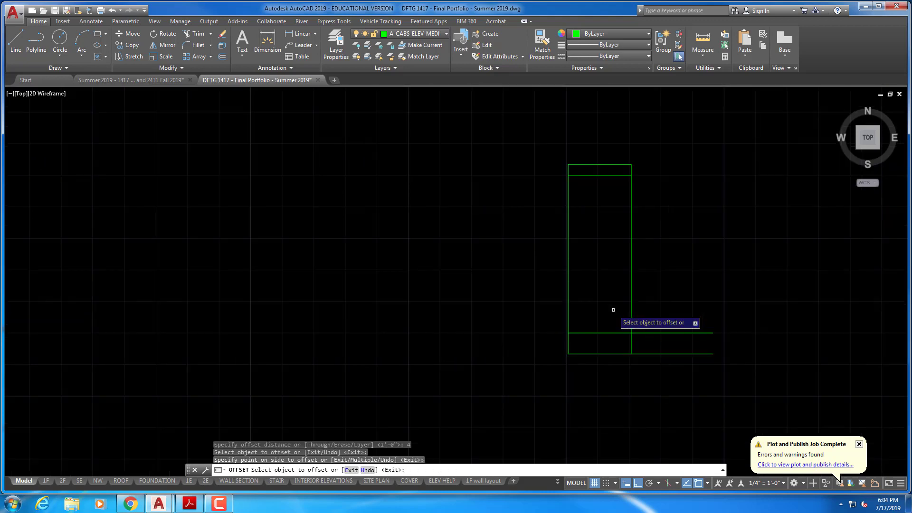
{"action": "scroll", "coordinate": [613, 310], "scroll_direction": "up", "scroll_amount": 2}
{"action": "key", "text": "Escape"}
{"action": "key", "text": "Escape"}
Trim the base line and toe kick line back to the cabinet's right side.
{"action": "type", "text": "tr"}
{"action": "key", "text": "Return"}
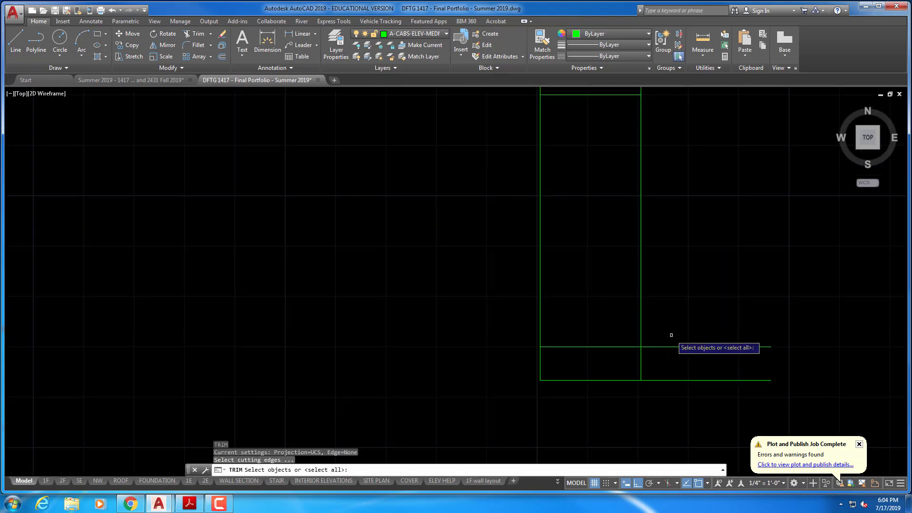
{"action": "left_click", "coordinate": [672, 334]}
{"action": "left_click", "coordinate": [617, 393]}
{"action": "key", "text": "Return"}
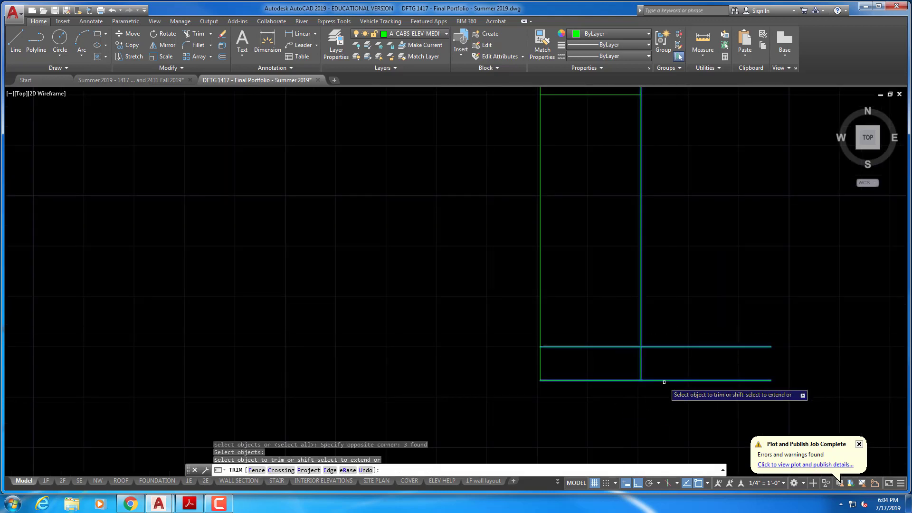
{"action": "left_click", "coordinate": [664, 380]}
{"action": "left_click", "coordinate": [666, 347]}
{"action": "right_click", "coordinate": [670, 349]}
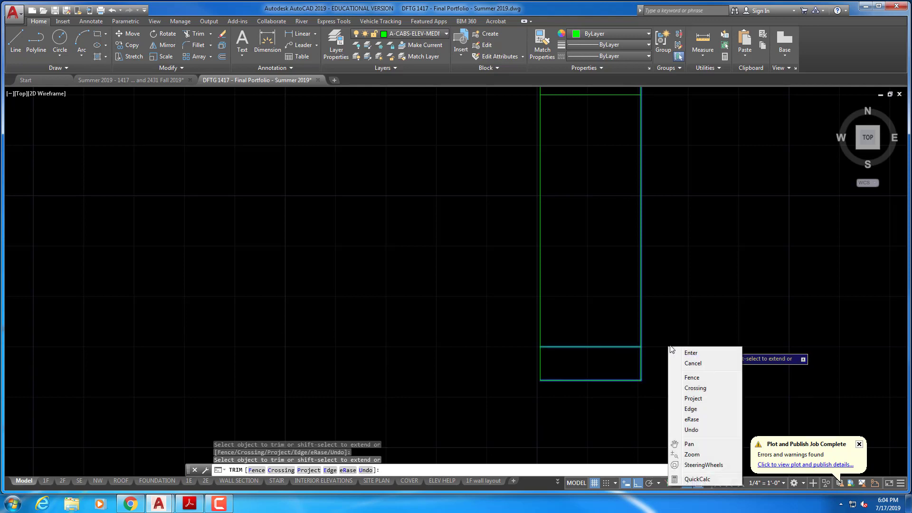
{"action": "left_click", "coordinate": [685, 326]}
{"action": "key", "text": "Escape"}
{"action": "key", "text": "Escape"}
{"action": "key", "text": "Escape"}
{"action": "key", "text": "Escape"}
Offset the countertop's lower line 6" downward to form the bottom edge of the drawer.
{"action": "middle_click_drag", "start_coordinate": [671, 310], "coordinate": [613, 369]}
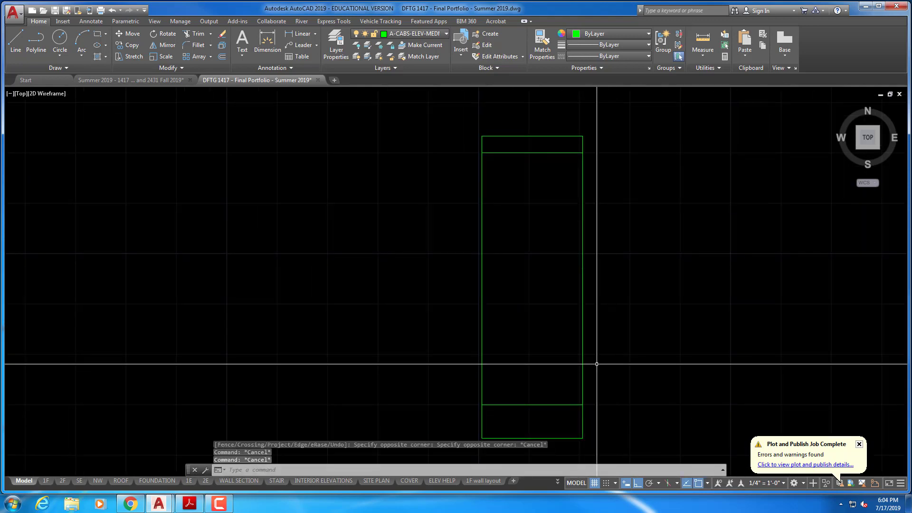
{"action": "key", "text": "Return"}
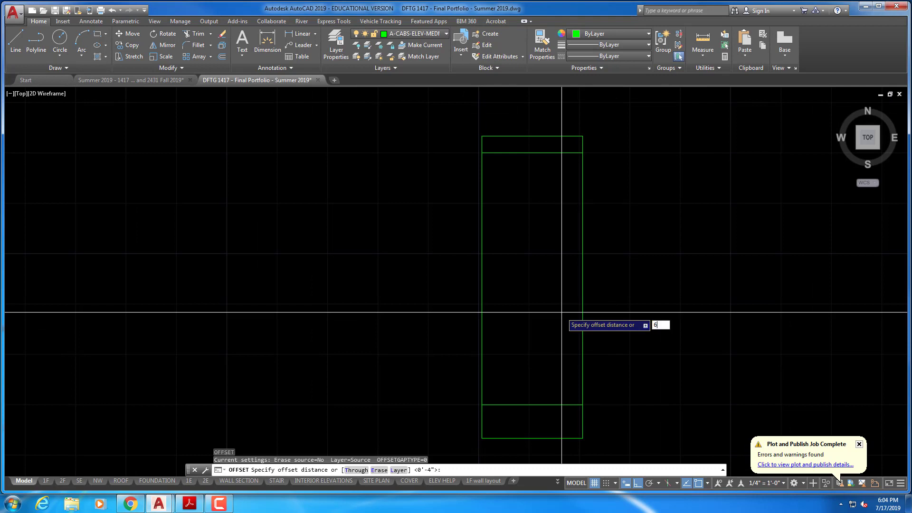
{"action": "key", "text": "Return"}
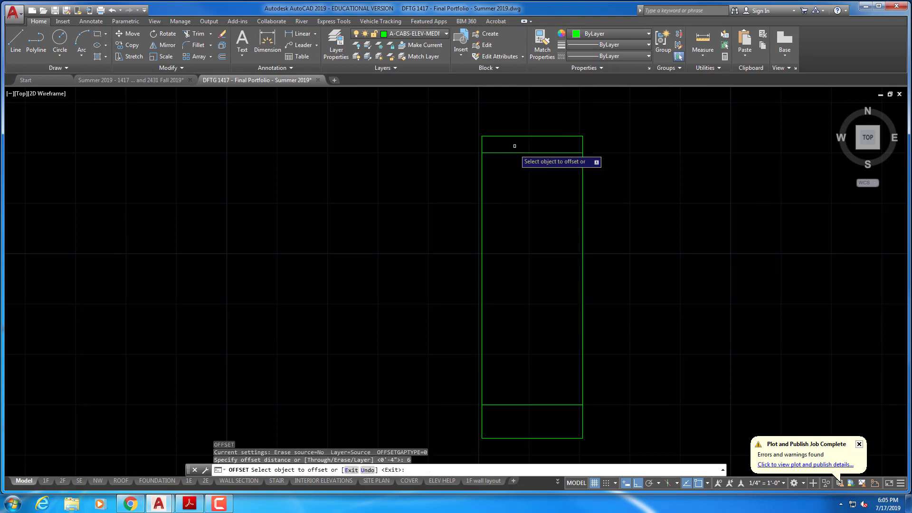
{"action": "left_click", "coordinate": [522, 151]}
{"action": "left_click", "coordinate": [517, 211]}
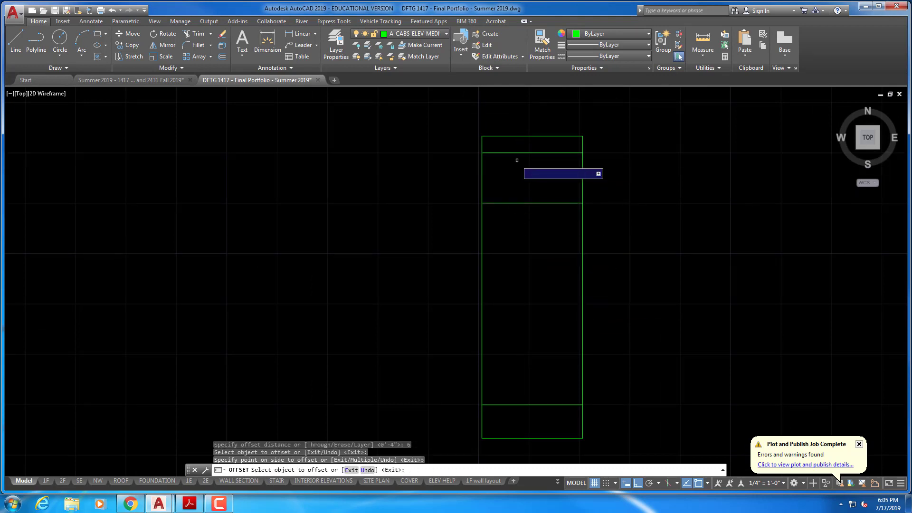
{"action": "key", "text": "Escape"}
{"action": "key", "text": "Escape"}
{"action": "key", "text": "Escape"}
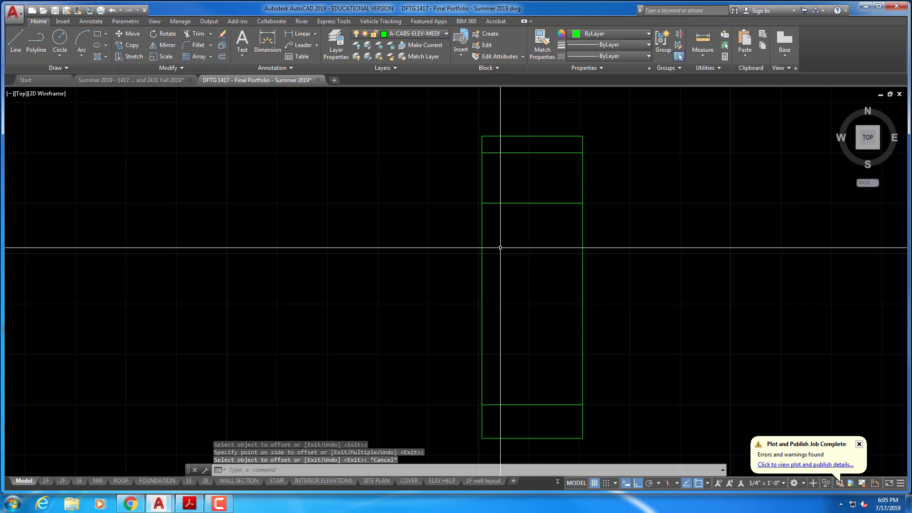
Measure the door height between the toe kick line and the drawer line with a temporary linear dimension.
{"action": "scroll", "coordinate": [470, 223], "scroll_direction": "down", "scroll_amount": 3}
{"action": "key", "text": "Escape"}
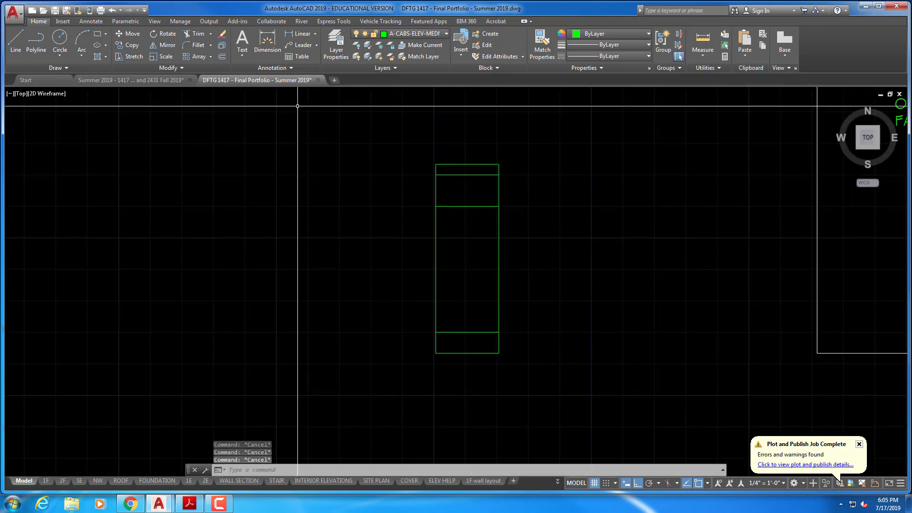
{"action": "left_click", "coordinate": [299, 33]}
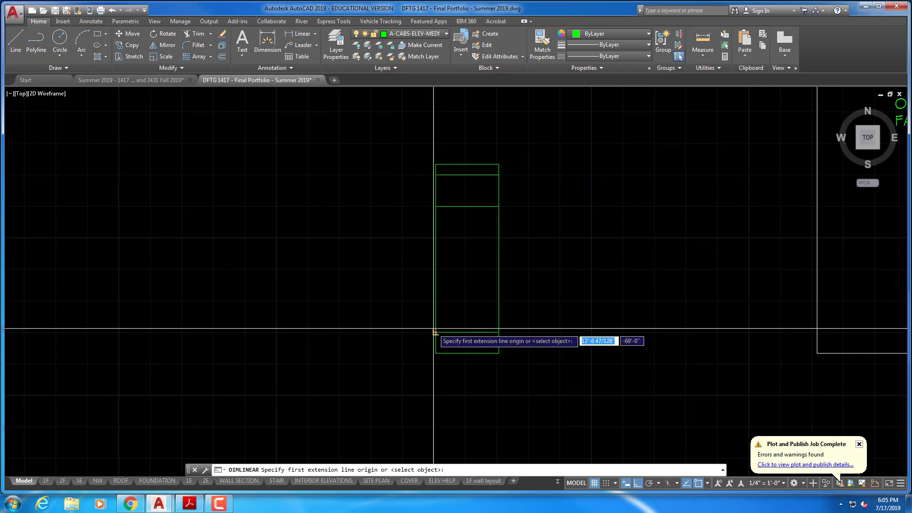
{"action": "left_click", "coordinate": [435, 332]}
{"action": "left_click", "coordinate": [435, 206]}
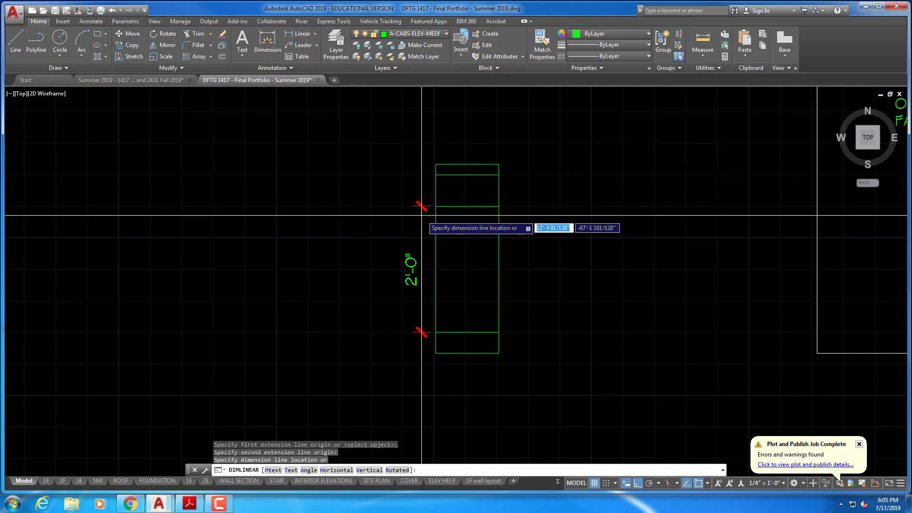
{"action": "key", "text": "Escape"}
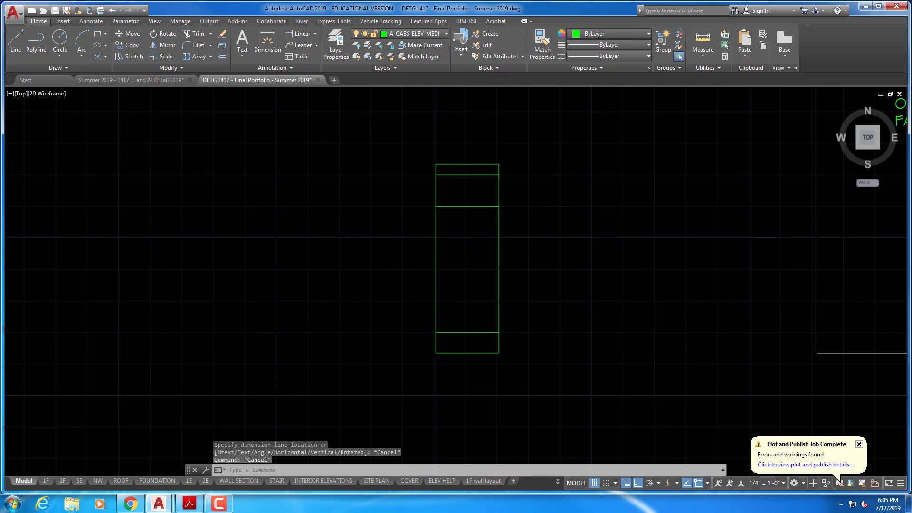
Offset the toe kick line 12" upward to form a horizontal line at the door's mid-height.
{"action": "type", "text": "o"}
{"action": "key", "text": "Return"}
{"action": "type", "text": "12"}
{"action": "key", "text": "Return"}
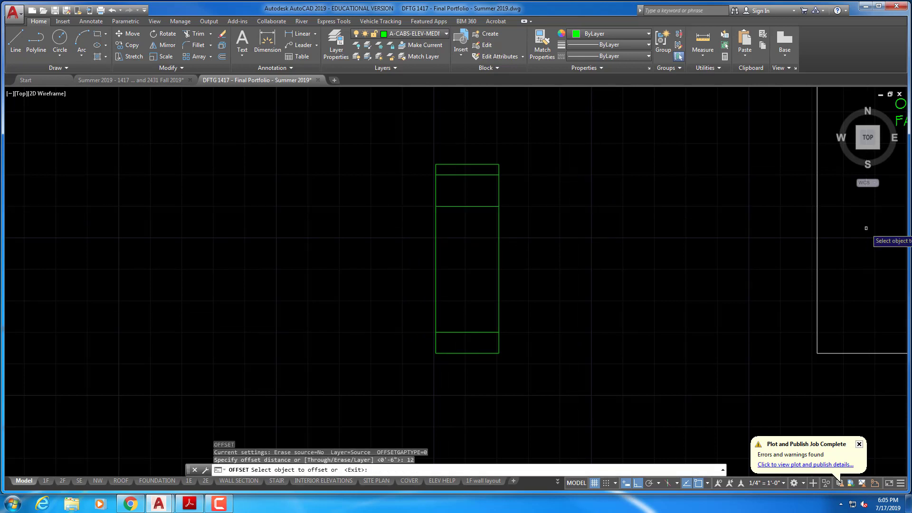
{"action": "left_click", "coordinate": [472, 332]}
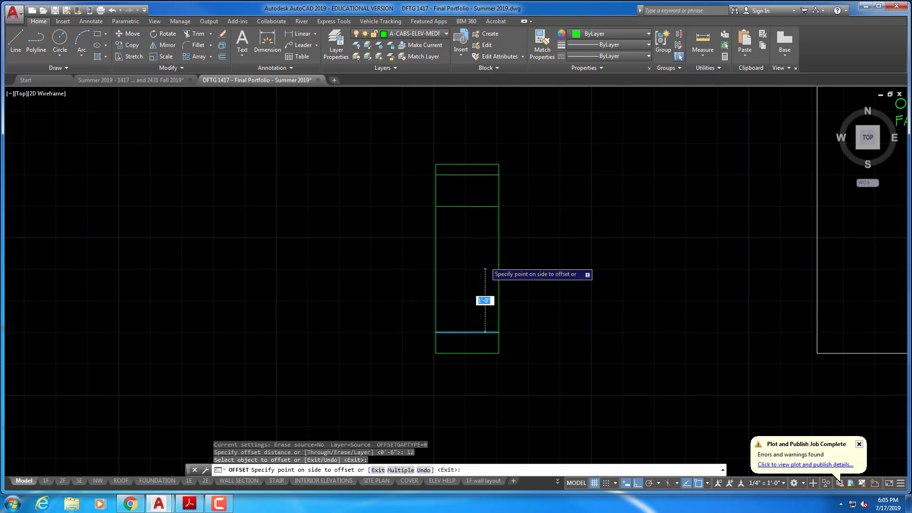
{"action": "left_click", "coordinate": [484, 268]}
{"action": "key", "text": "Escape"}
{"action": "scroll", "coordinate": [566, 214], "scroll_direction": "down", "scroll_amount": 2}
{"action": "key", "text": "Escape"}
Match the door's mid-height line to the dashed red door line of the cabinet left of the range.
{"action": "scroll", "coordinate": [696, 294], "scroll_direction": "down", "scroll_amount": 3}
{"action": "scroll", "coordinate": [727, 288], "scroll_direction": "up", "scroll_amount": 3}
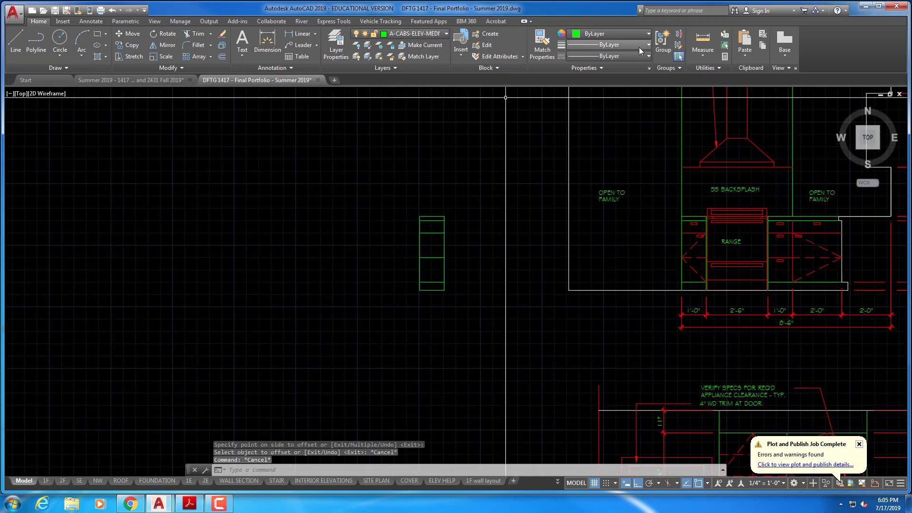
{"action": "left_click", "coordinate": [552, 53]}
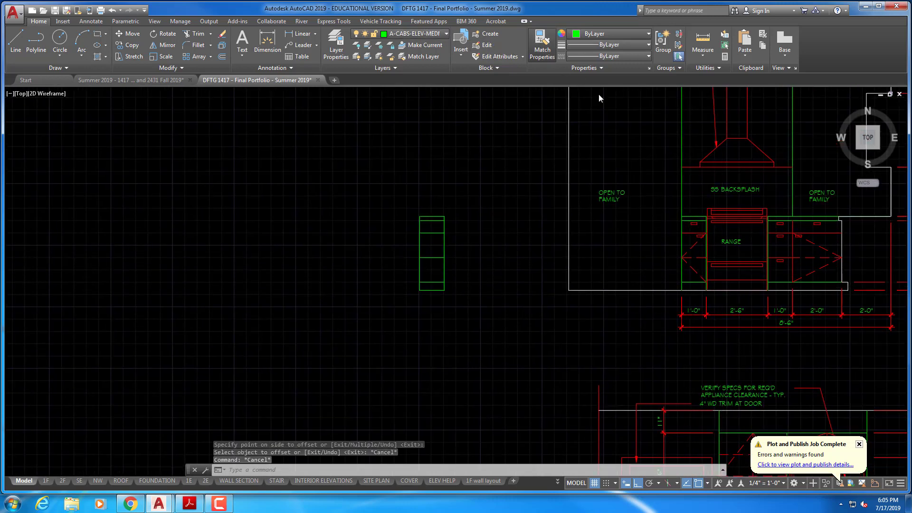
{"action": "left_click", "coordinate": [697, 258]}
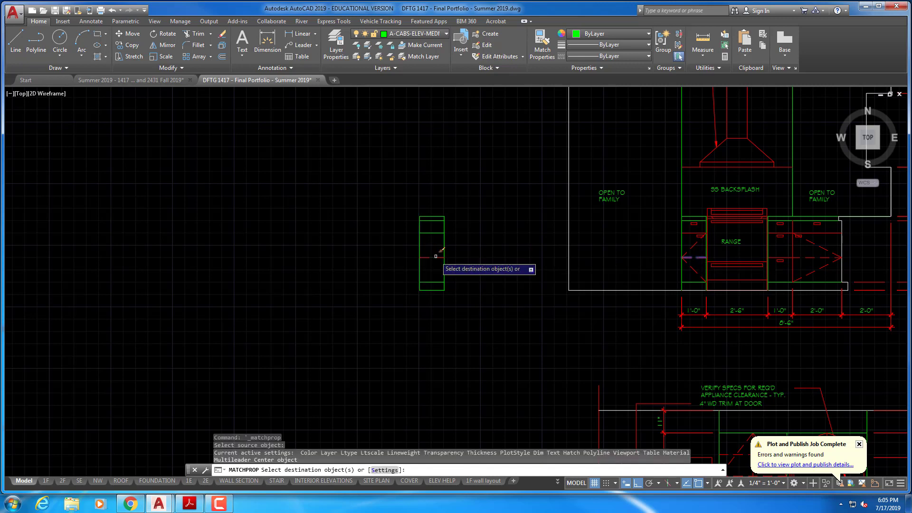
{"action": "key", "text": "Escape"}
{"action": "key", "text": "Escape"}
Draw the two diagonal door swing lines from the door's right corners to the left end of its mid-height line.
{"action": "scroll", "coordinate": [441, 261], "scroll_direction": "up", "scroll_amount": 2}
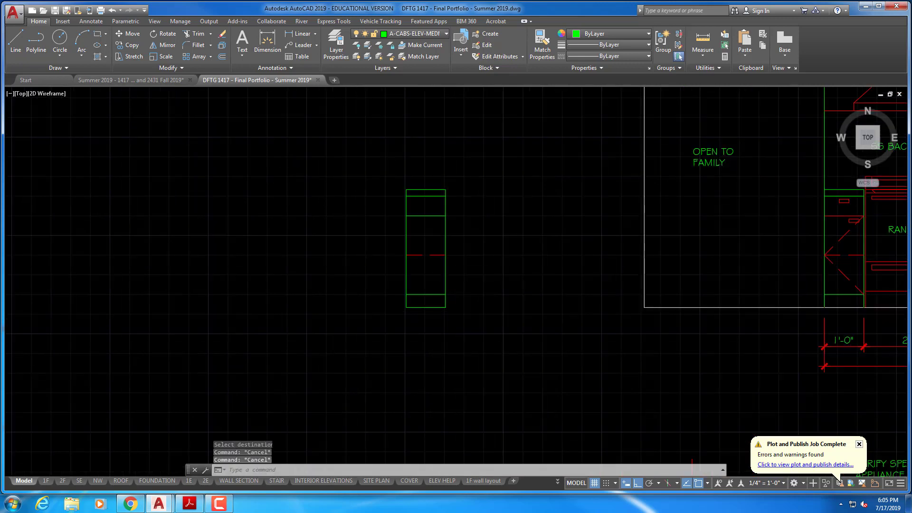
{"action": "type", "text": "l"}
{"action": "key", "text": "Return"}
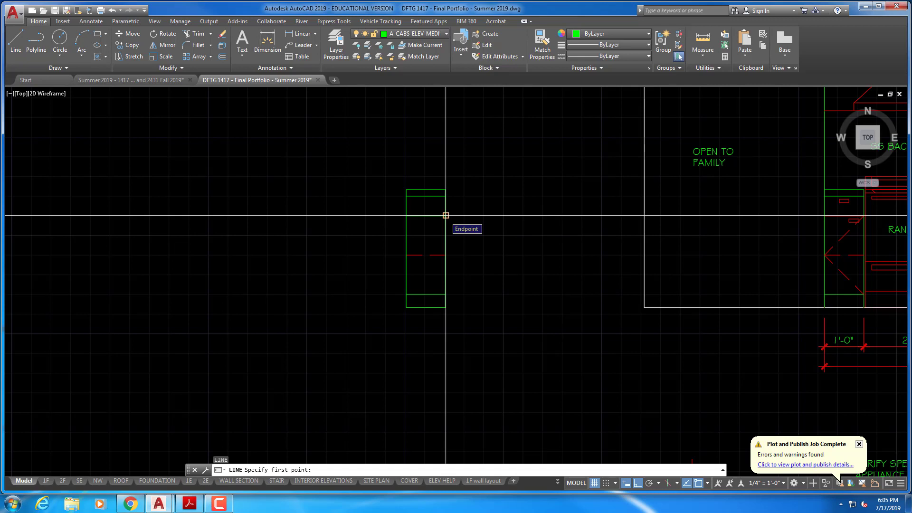
{"action": "left_click", "coordinate": [446, 216]}
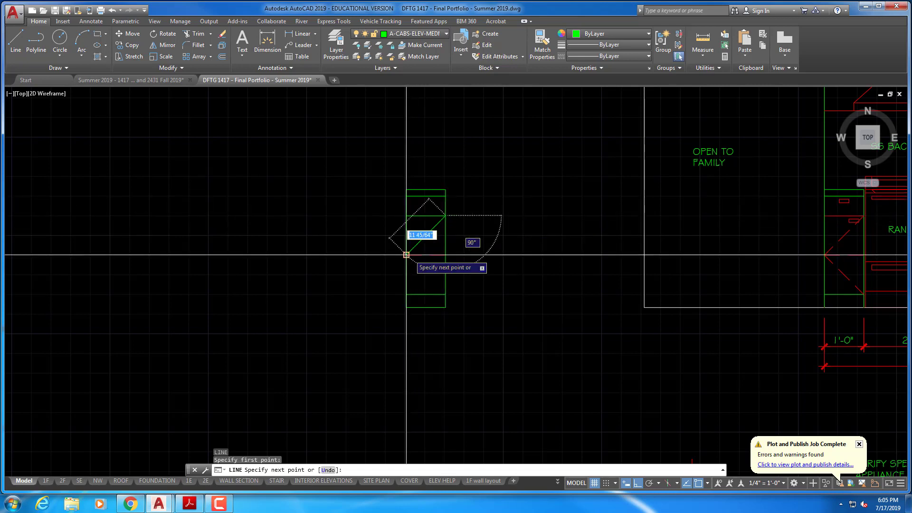
{"action": "left_click", "coordinate": [406, 255]}
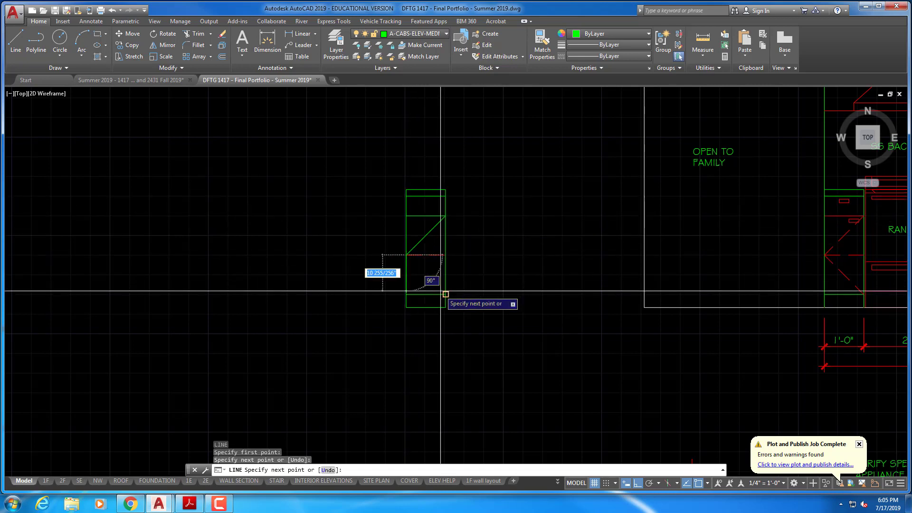
{"action": "left_click", "coordinate": [445, 294]}
{"action": "key", "text": "Escape"}
{"action": "key", "text": "Escape"}
{"action": "key", "text": "Escape"}
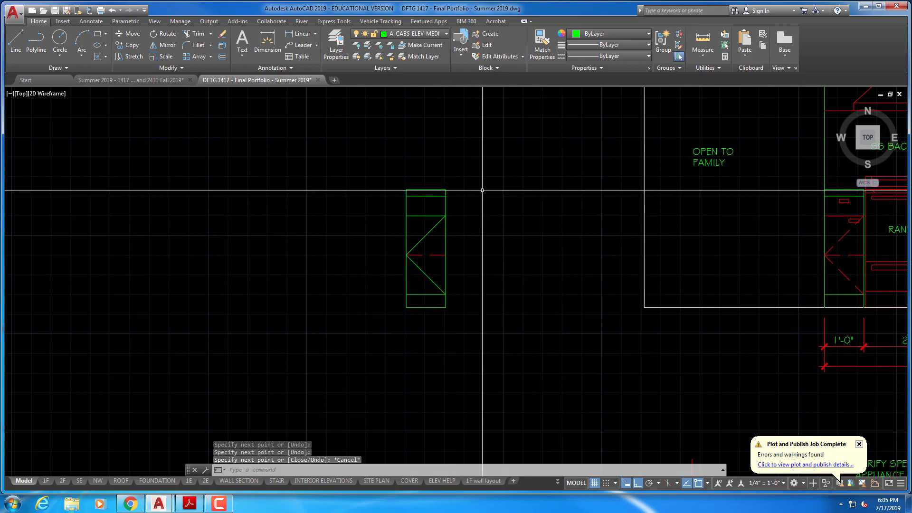
Match the properties of both diagonal door swing lines to the dashed red mid-height line.
{"action": "left_click", "coordinate": [542, 47]}
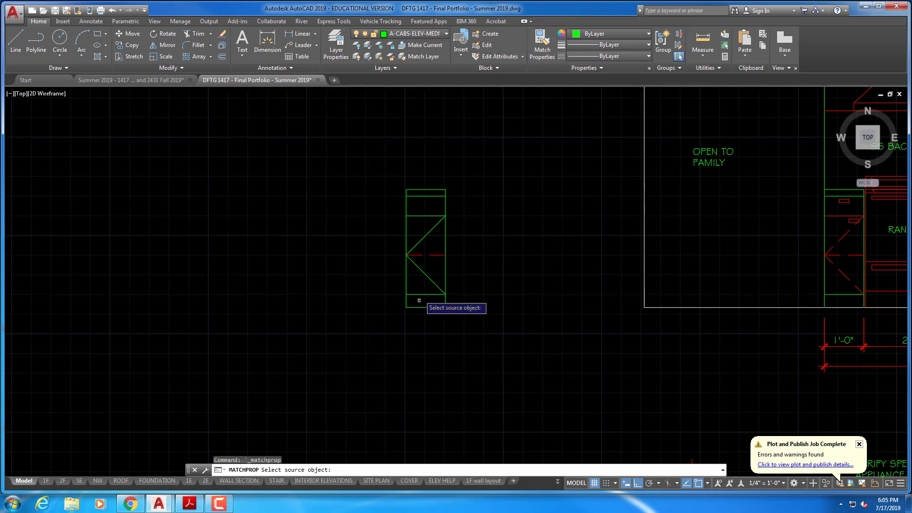
{"action": "left_click", "coordinate": [437, 255]}
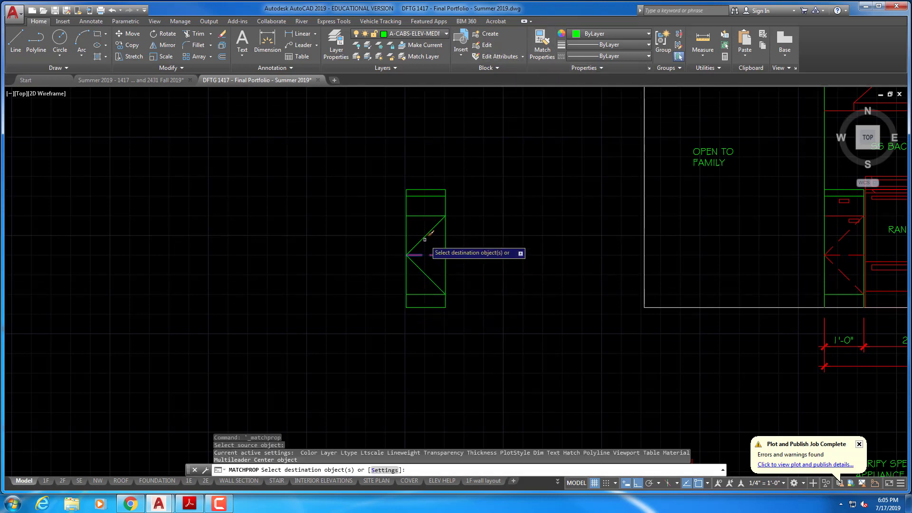
{"action": "left_click", "coordinate": [424, 238]}
{"action": "key", "text": "Escape"}
{"action": "key", "text": "Escape"}
{"action": "right_click", "coordinate": [495, 217]}
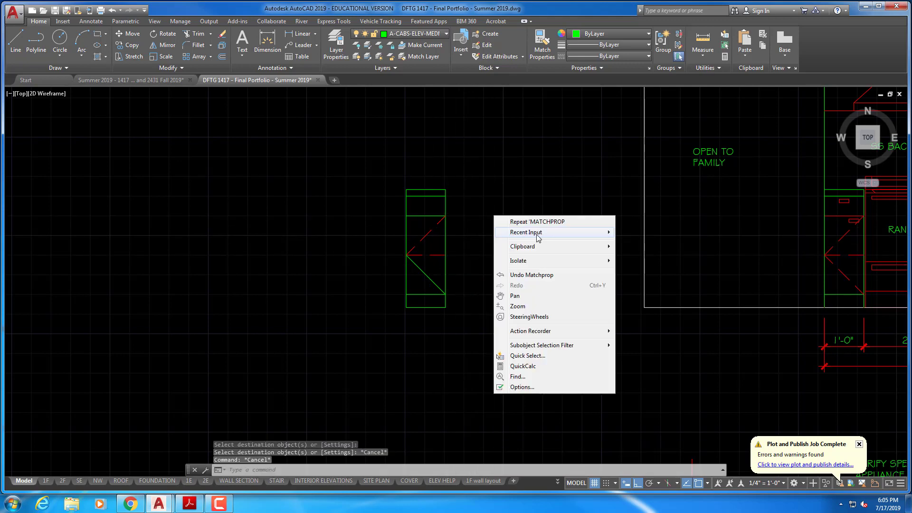
{"action": "left_click", "coordinate": [536, 222]}
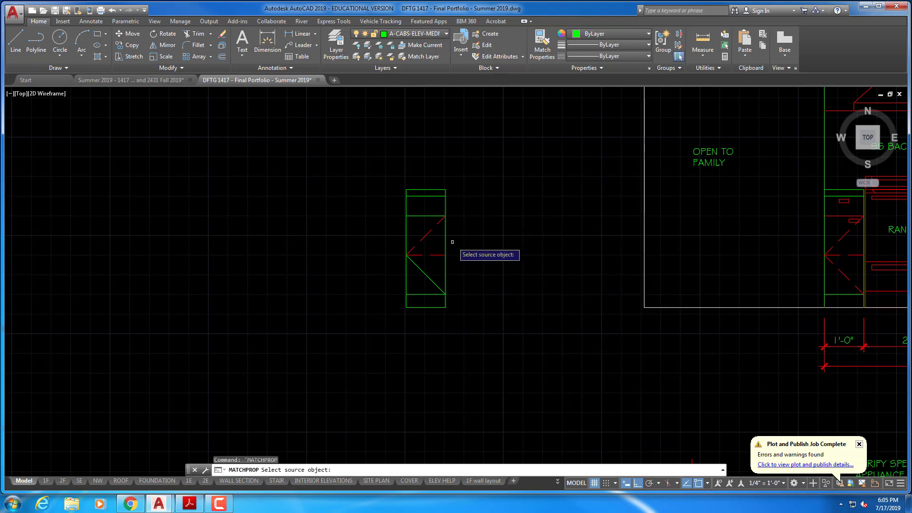
{"action": "left_click", "coordinate": [420, 241]}
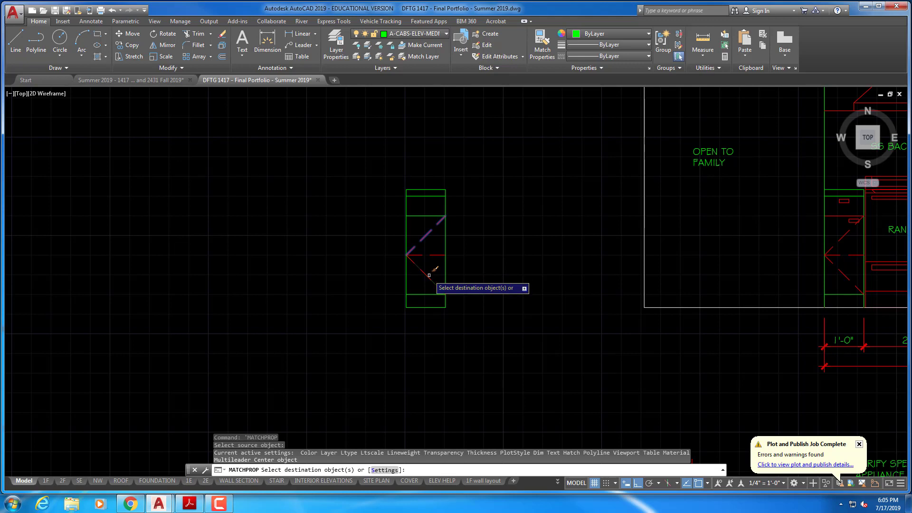
{"action": "left_click", "coordinate": [429, 275]}
{"action": "key", "text": "Escape"}
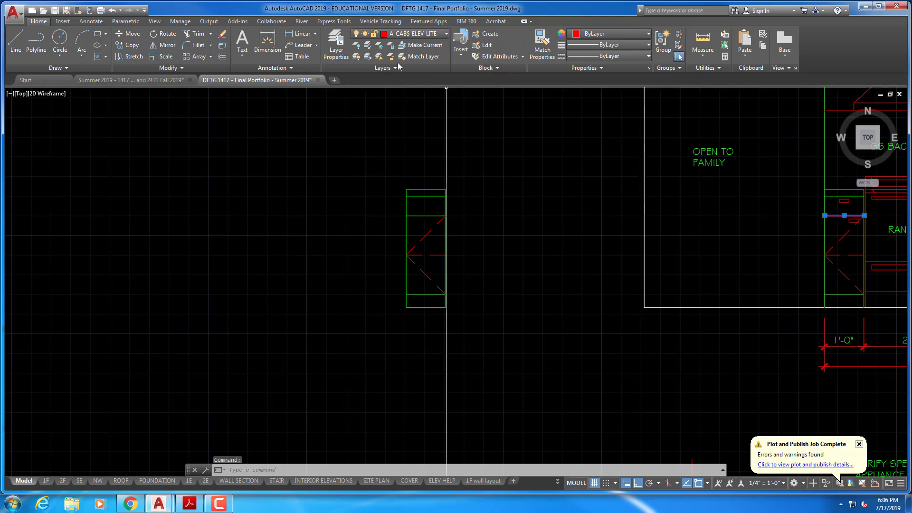
Match the new cabinet's drawer-to-door dividing line to the solid red line on the cabinet beside the range.
{"action": "key", "text": "Escape"}
{"action": "key", "text": "Escape"}
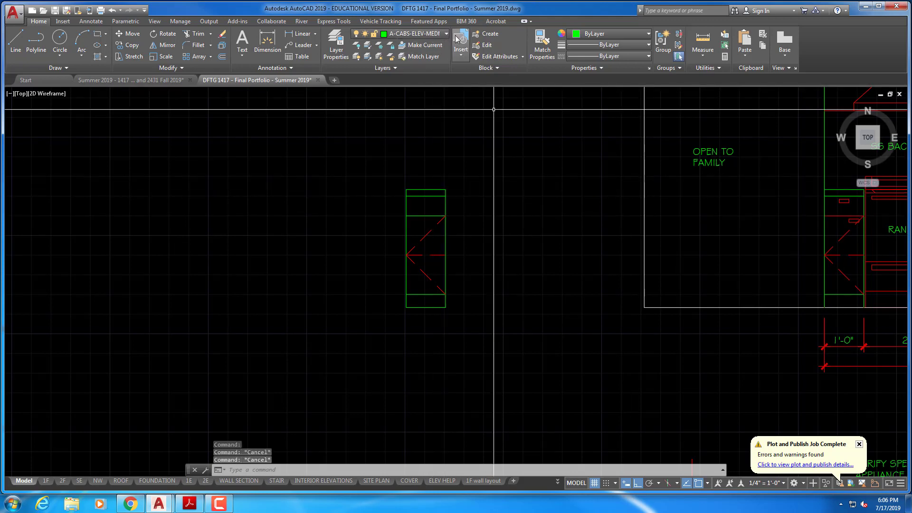
{"action": "left_click", "coordinate": [546, 50]}
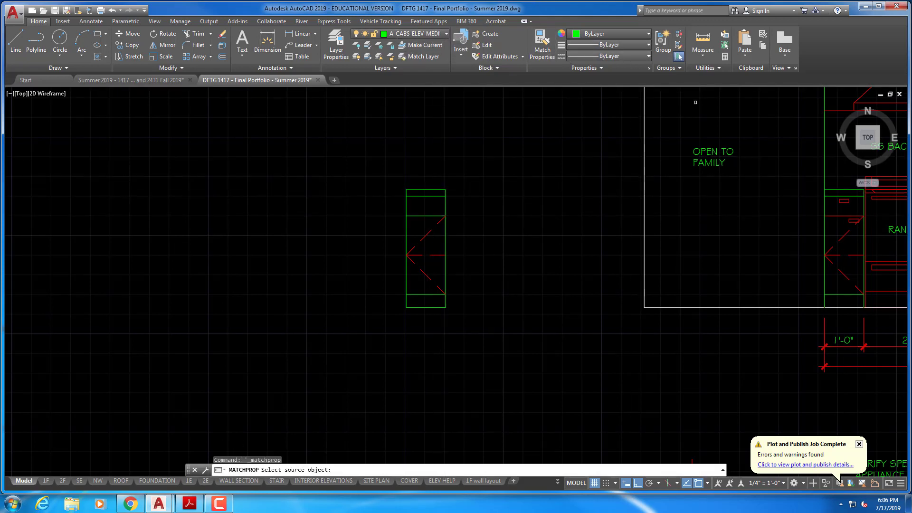
{"action": "left_click", "coordinate": [835, 216]}
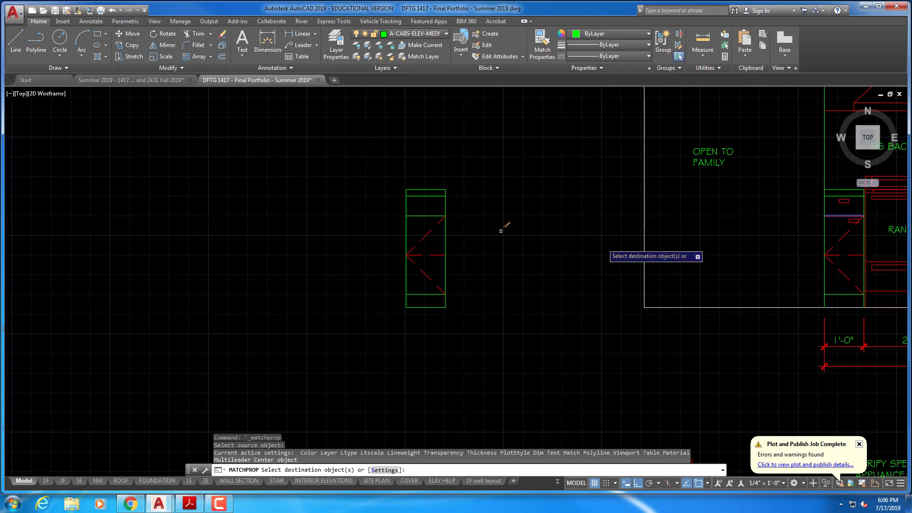
{"action": "key", "text": "Escape"}
{"action": "key", "text": "Escape"}
{"action": "key", "text": "Escape"}
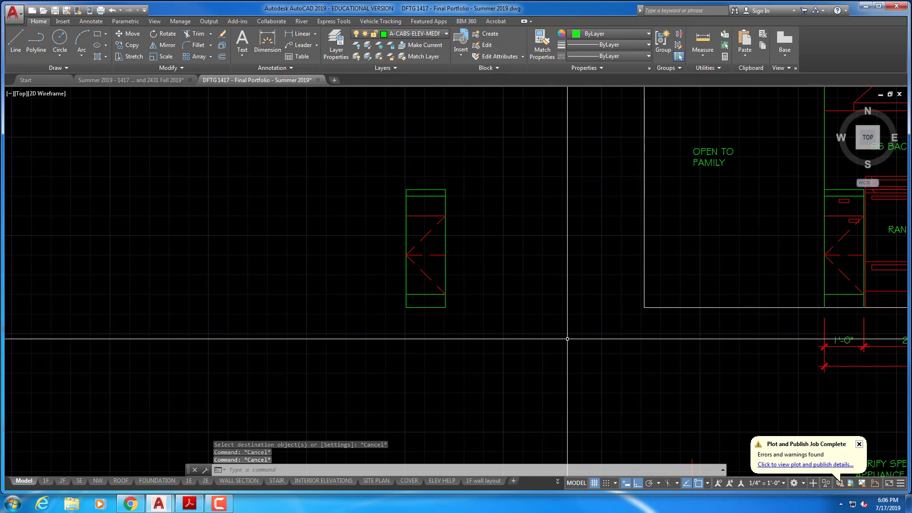
Add a linear dimension for the width of the drawer pull on the cabinet beside the range.
{"action": "scroll", "coordinate": [482, 301], "scroll_direction": "up", "scroll_amount": 2}
{"action": "mouse_move", "coordinate": [521, 245]}
{"action": "middle_mouse_down"}
{"action": "mouse_move", "coordinate": [182, 277]}
{"action": "mouse_move", "coordinate": [201, 270]}
{"action": "middle_mouse_up"}
{"action": "scroll", "coordinate": [696, 220], "scroll_direction": "up", "scroll_amount": 2}
{"action": "mouse_move", "coordinate": [658, 228]}
{"action": "middle_mouse_down"}
{"action": "mouse_move", "coordinate": [321, 295]}
{"action": "mouse_move", "coordinate": [175, 311]}
{"action": "middle_mouse_up"}
{"action": "scroll", "coordinate": [263, 285], "scroll_direction": "up", "scroll_amount": 2}
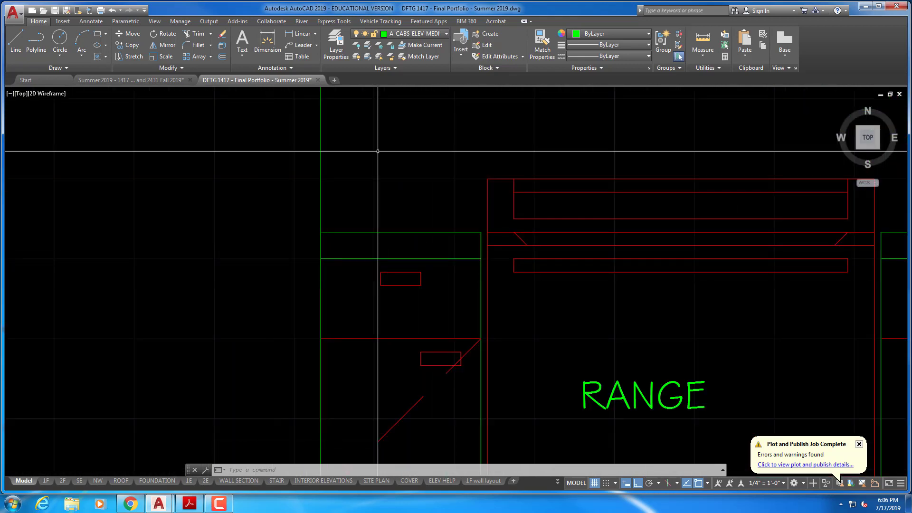
{"action": "left_click", "coordinate": [303, 35]}
{"action": "left_click", "coordinate": [380, 271]}
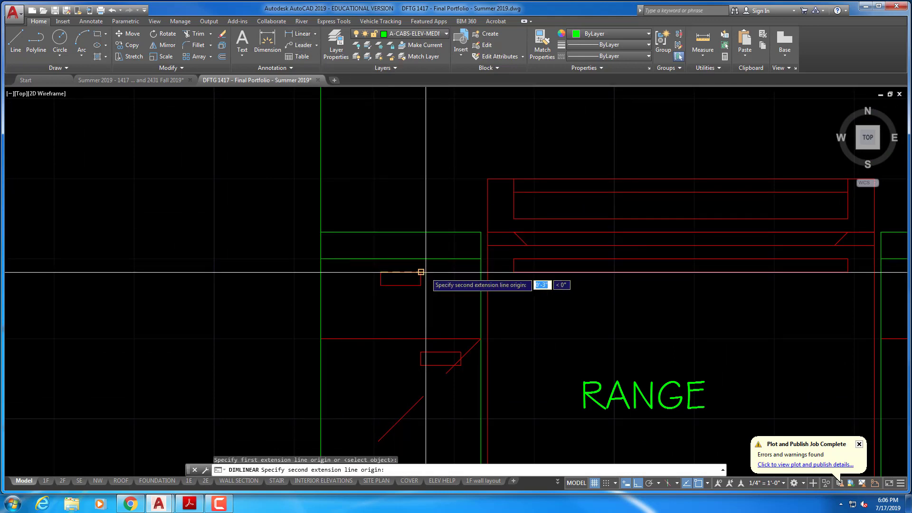
{"action": "left_click", "coordinate": [421, 272]}
{"action": "left_click", "coordinate": [340, 179]}
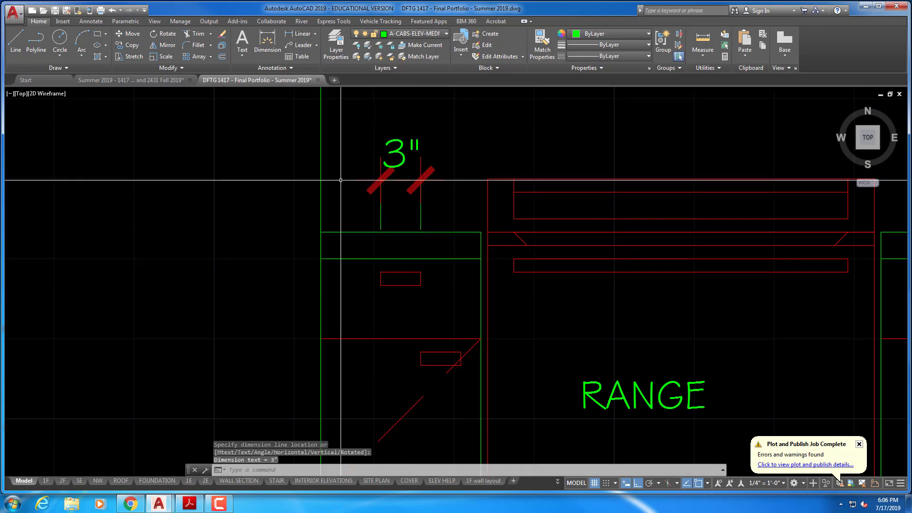
Add a linear dimension for the height of the same drawer pull, placed outside the cabinet.
{"action": "right_click", "coordinate": [359, 179]}
{"action": "left_click", "coordinate": [503, 196]}
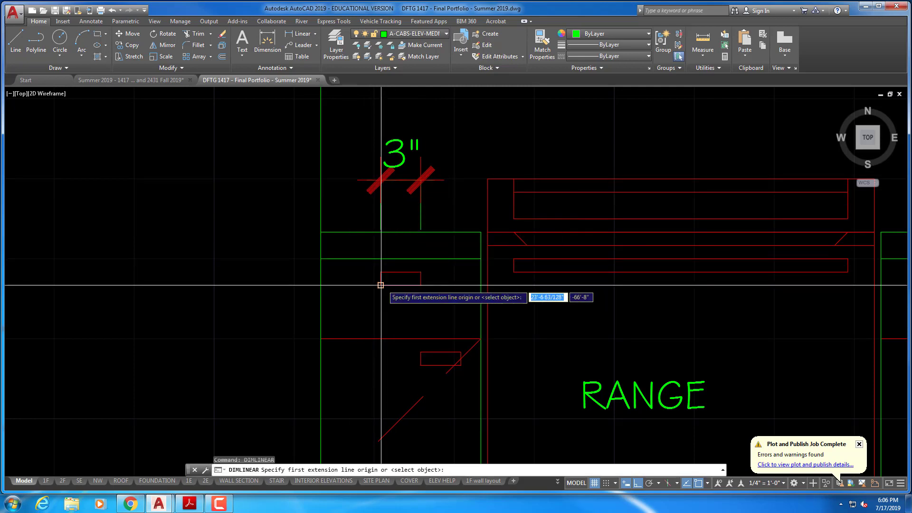
{"action": "left_click", "coordinate": [381, 283]}
{"action": "left_click", "coordinate": [381, 272]}
{"action": "left_click", "coordinate": [234, 279]}
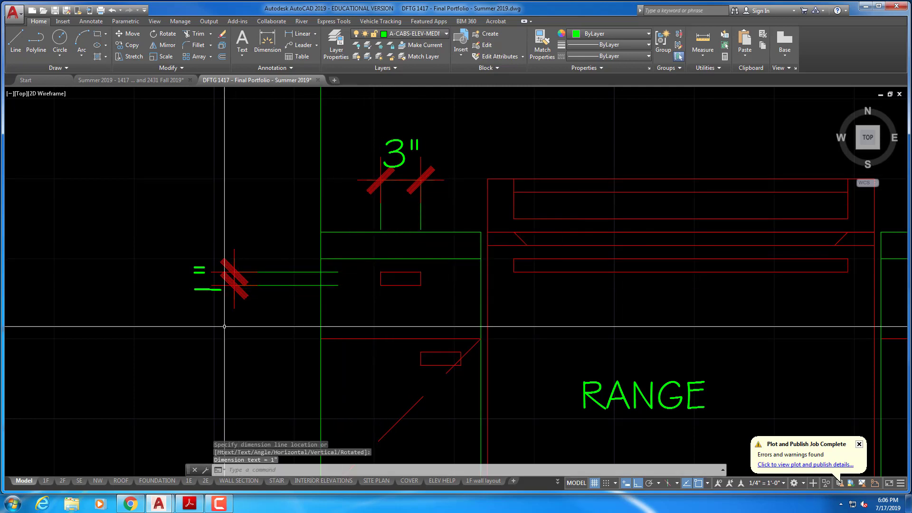
Dimension the vertical gap between the drawer pull's top edge and the countertop's lower line.
{"action": "right_click", "coordinate": [246, 189]}
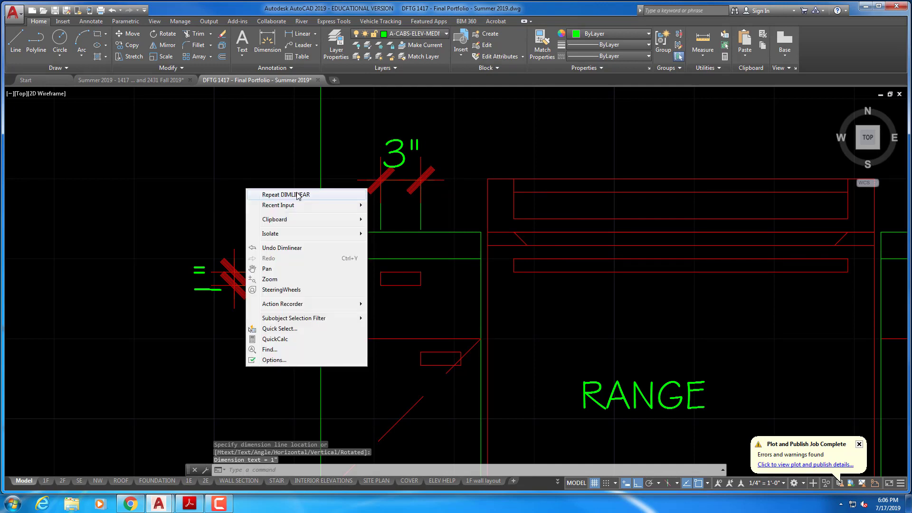
{"action": "left_click", "coordinate": [297, 196]}
{"action": "left_click", "coordinate": [401, 272]}
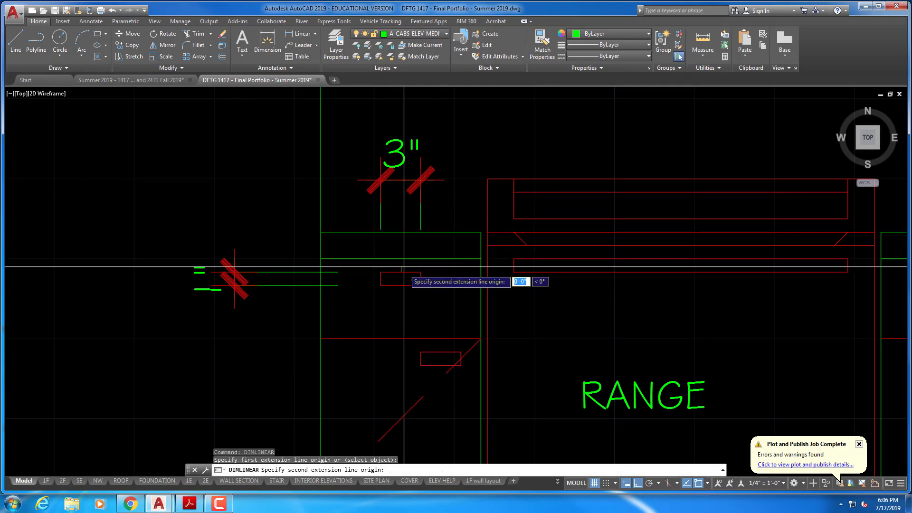
{"action": "left_click", "coordinate": [401, 259]}
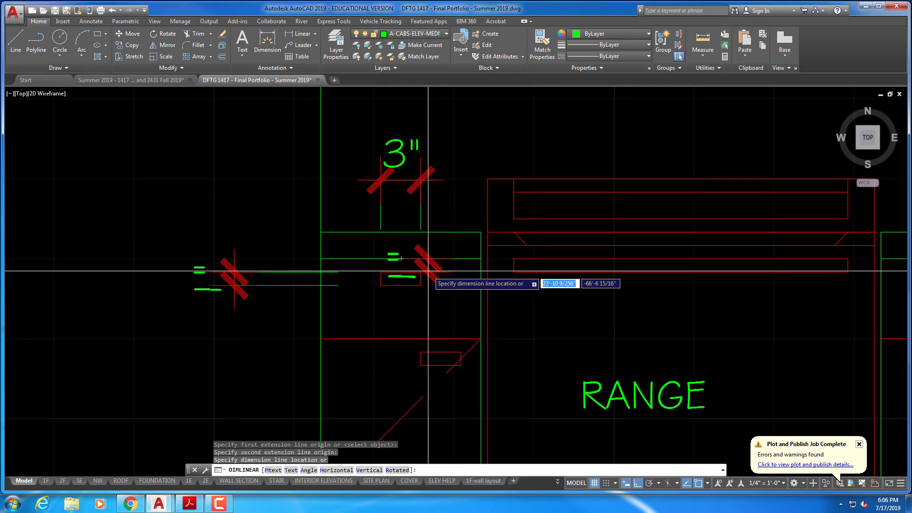
{"action": "left_click", "coordinate": [460, 295]}
{"action": "key", "text": "Escape"}
{"action": "key", "text": "Escape"}
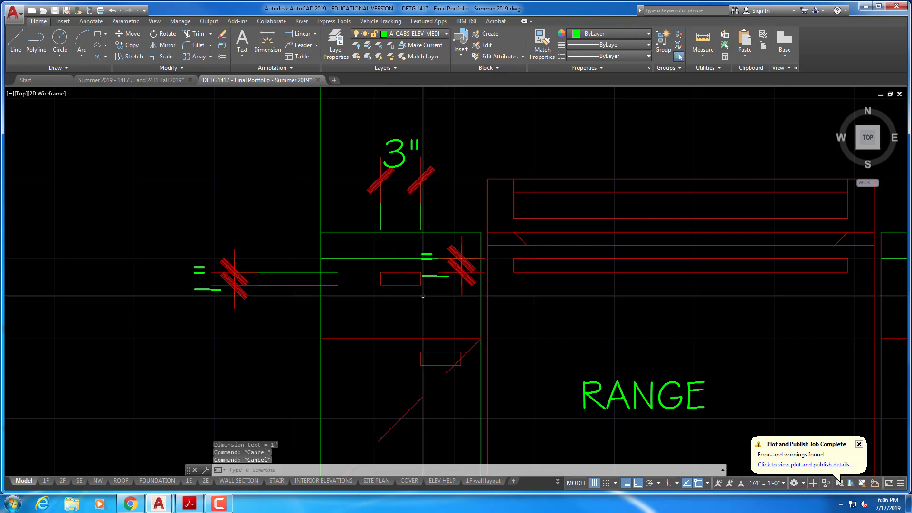
Dimension the horizontal gap between the door pull's right edge and the cabinet's right side.
{"action": "middle_click_drag", "start_coordinate": [414, 296], "coordinate": [403, 239]}
{"action": "right_click", "coordinate": [423, 226]}
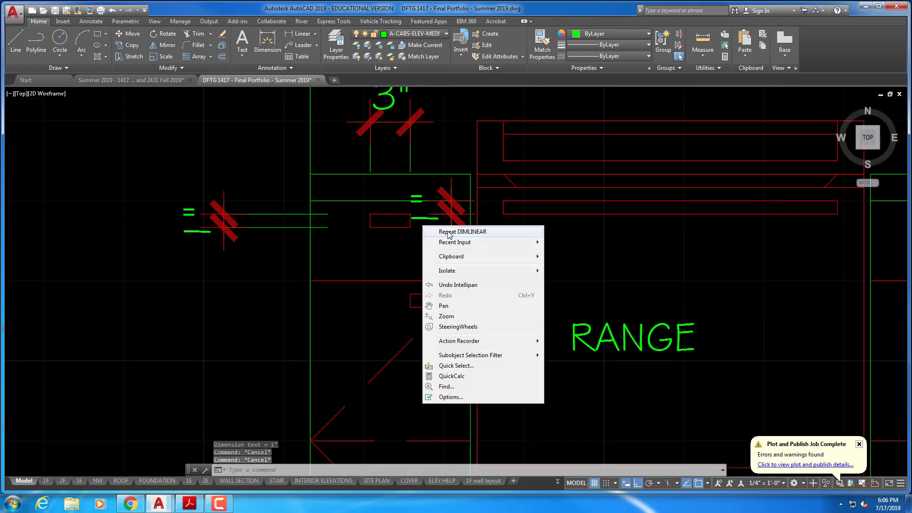
{"action": "left_click", "coordinate": [449, 232]}
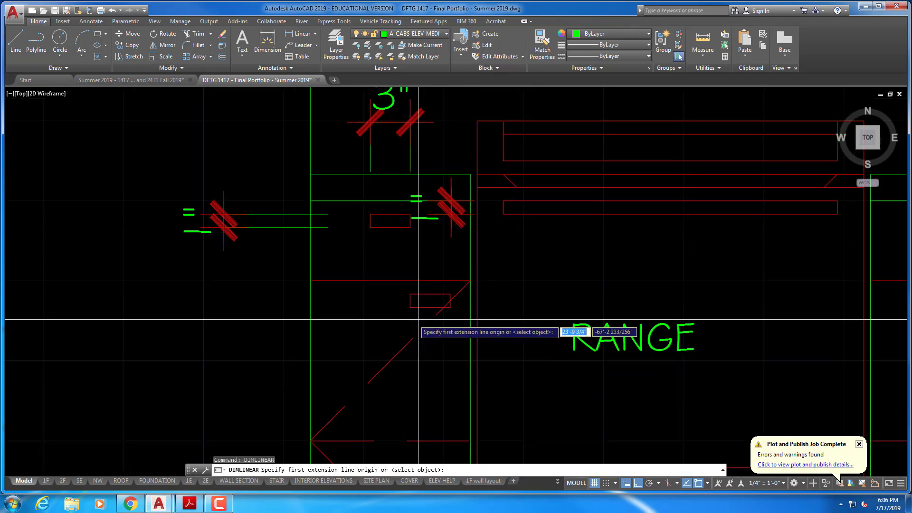
{"action": "left_click", "coordinate": [459, 307]}
{"action": "left_click", "coordinate": [477, 308]}
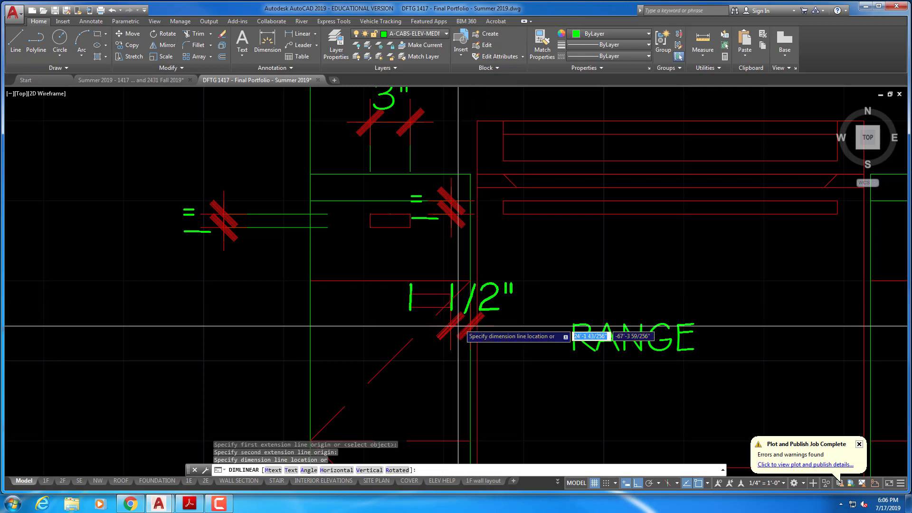
{"action": "left_click", "coordinate": [430, 386]}
Dimension the vertical gap between the door pull's top edge and the red line at the door's top.
{"action": "right_click", "coordinate": [386, 297]}
{"action": "left_click", "coordinate": [408, 303]}
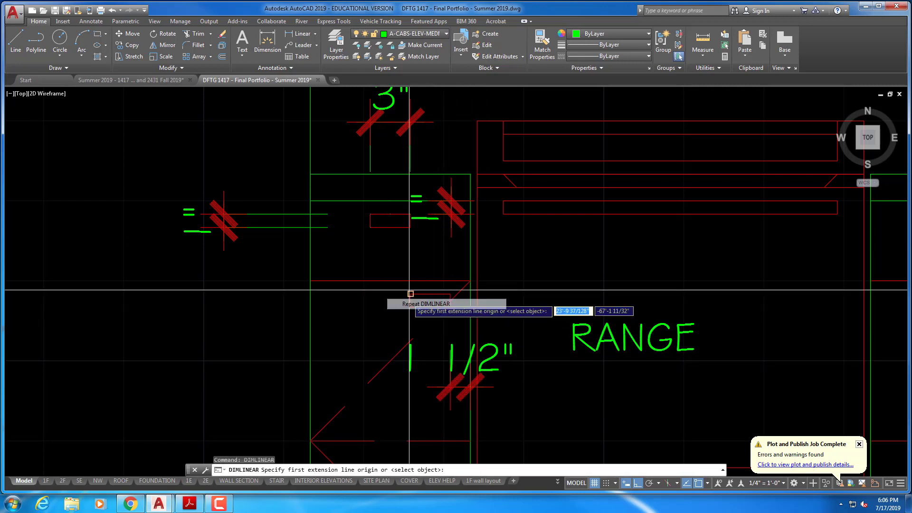
{"action": "left_click", "coordinate": [407, 294]}
{"action": "left_click", "coordinate": [409, 280]}
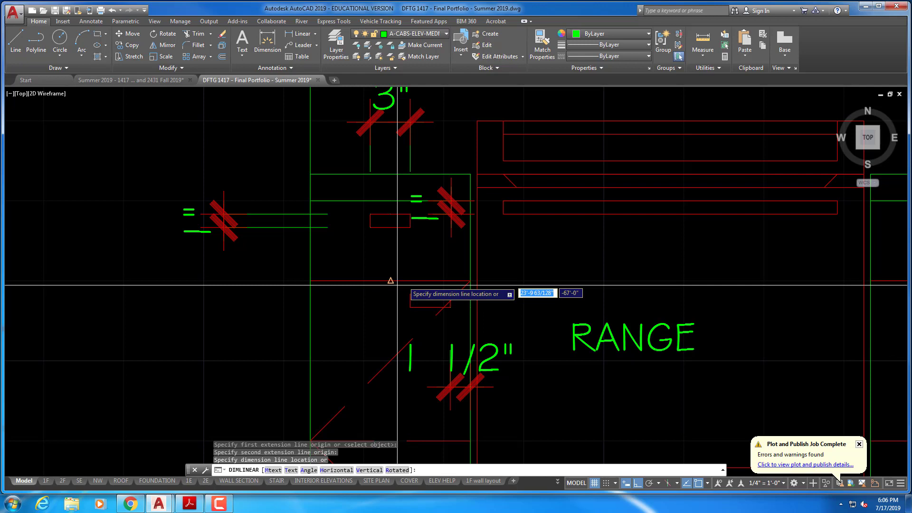
{"action": "left_click", "coordinate": [372, 298]}
{"action": "key", "text": "Escape"}
{"action": "key", "text": "Escape"}
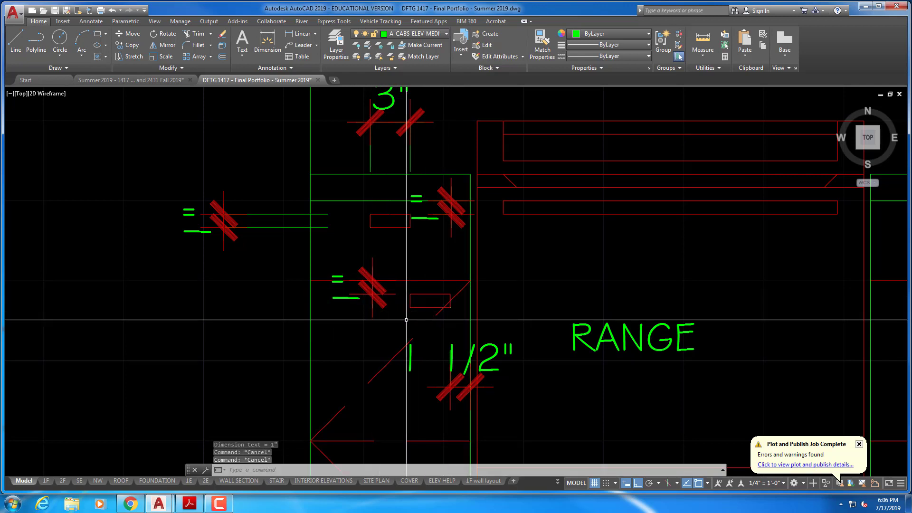
Make A-CABS-ELEV-LITE the current layer for drawing the pulls of the new cabinet.
{"action": "middle_click_drag", "start_coordinate": [346, 254], "coordinate": [466, 262]}
{"action": "scroll", "coordinate": [456, 262], "scroll_direction": "down", "scroll_amount": 6}
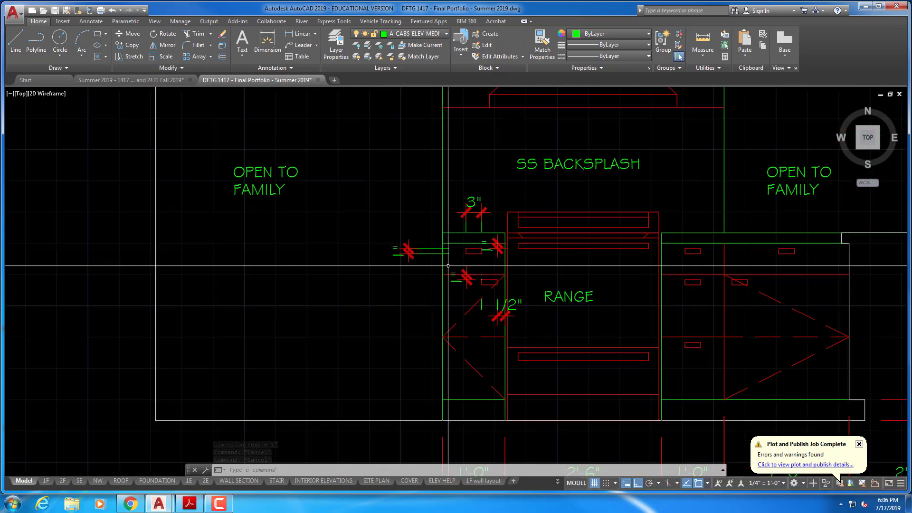
{"action": "scroll", "coordinate": [404, 264], "scroll_direction": "up", "scroll_amount": 6}
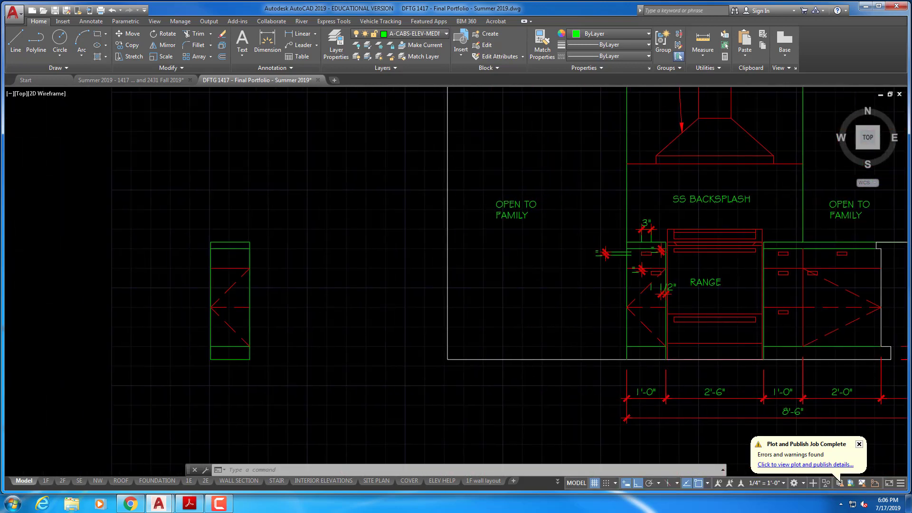
{"action": "key", "text": "Escape"}
{"action": "key", "text": "Escape"}
{"action": "key", "text": "Escape"}
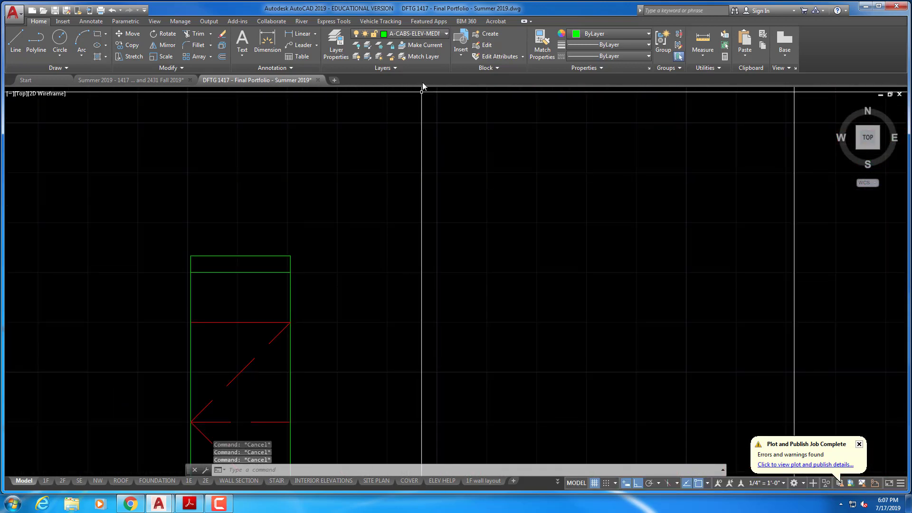
{"action": "left_click", "coordinate": [429, 33]}
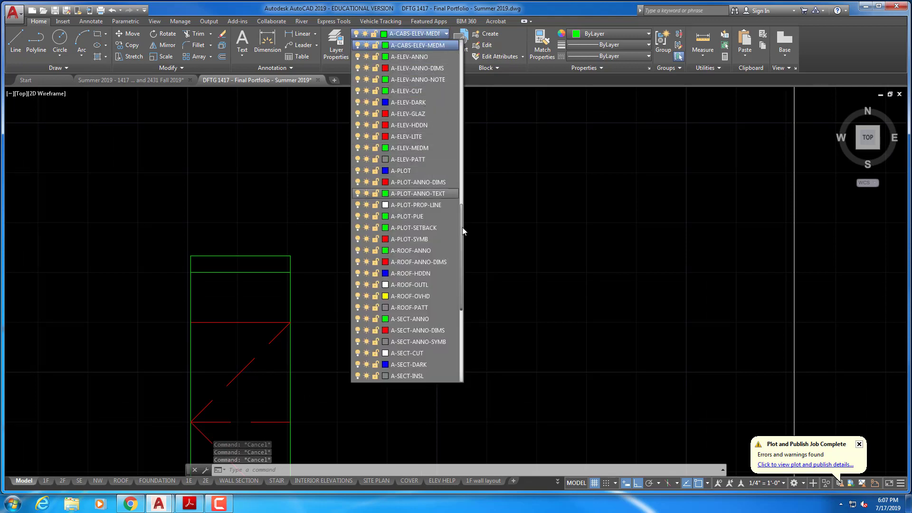
{"action": "scroll", "coordinate": [461, 195], "scroll_direction": "up", "scroll_amount": 9}
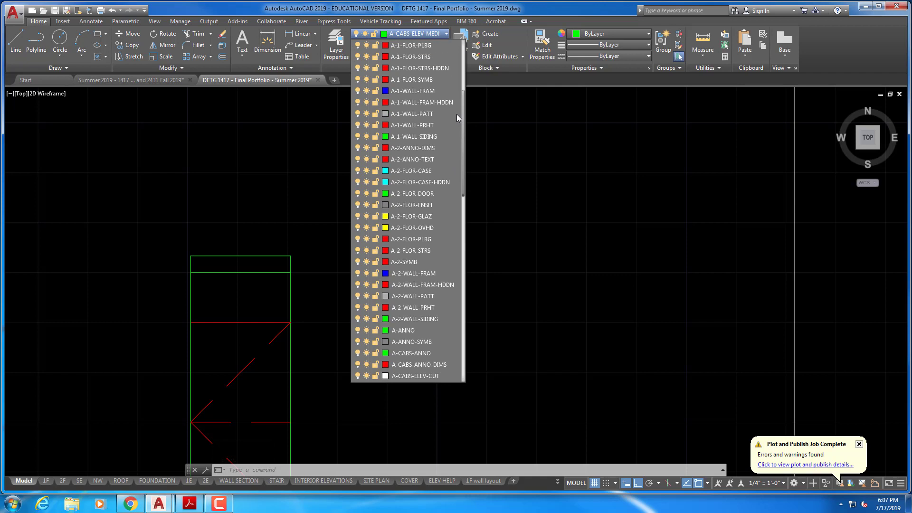
{"action": "scroll", "coordinate": [460, 144], "scroll_direction": "down", "scroll_amount": 2}
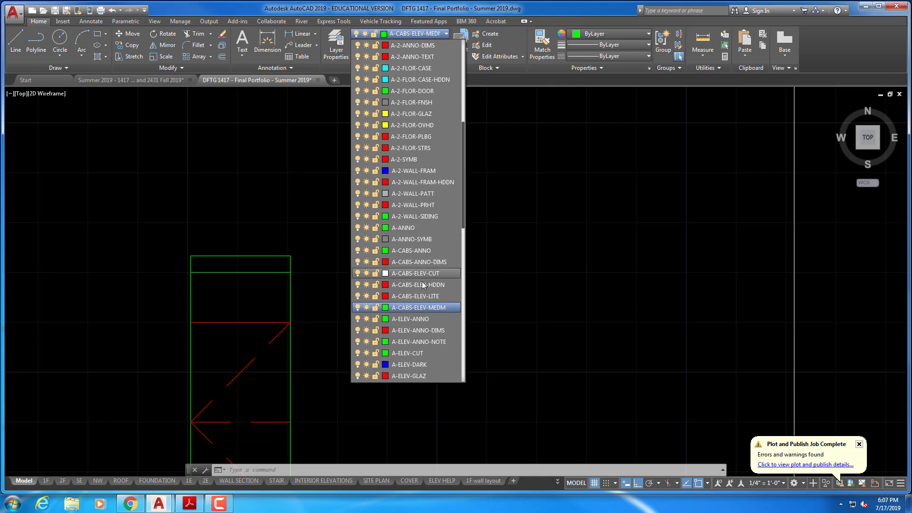
{"action": "left_click", "coordinate": [412, 296]}
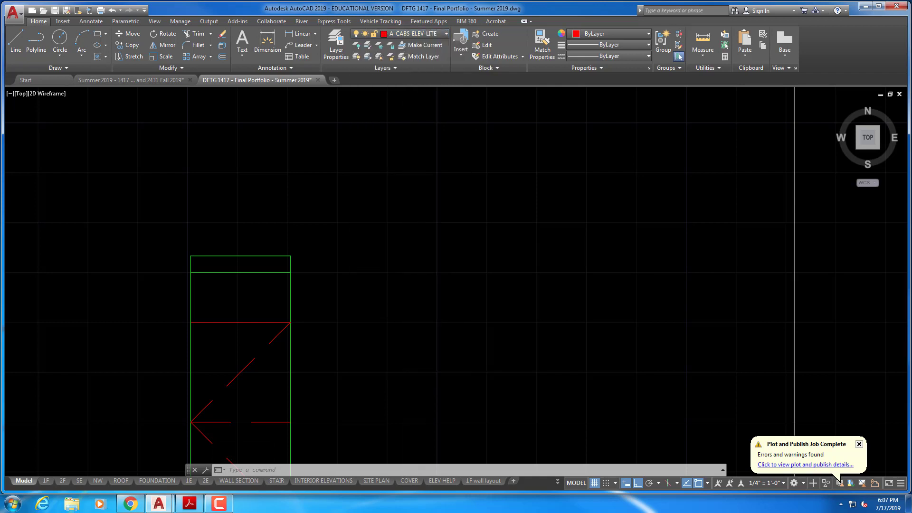
Draw a drawer pull as a closed outline of lines, 3" wide and 1" high, beside the new cabinet.
{"action": "key", "text": "Escape"}
{"action": "key", "text": "Escape"}
{"action": "key", "text": "Escape"}
{"action": "type", "text": "l"}
{"action": "key", "text": "Return"}
{"action": "left_click", "coordinate": [429, 270]}
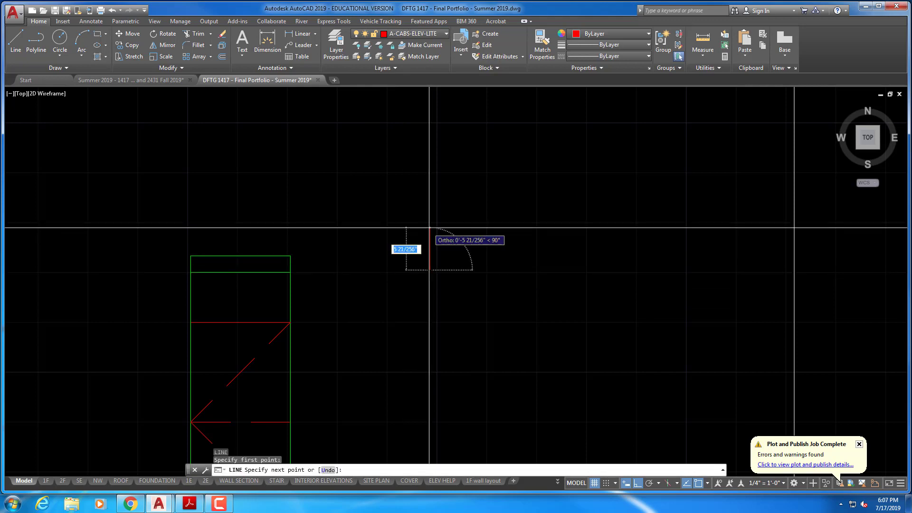
{"action": "type", "text": "1"}
{"action": "key", "text": "Return"}
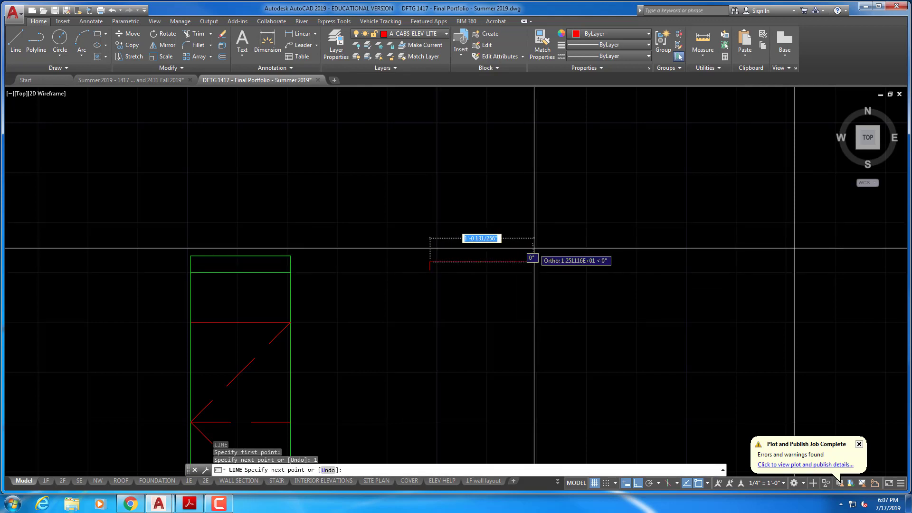
{"action": "type", "text": "3"}
{"action": "key", "text": "Return"}
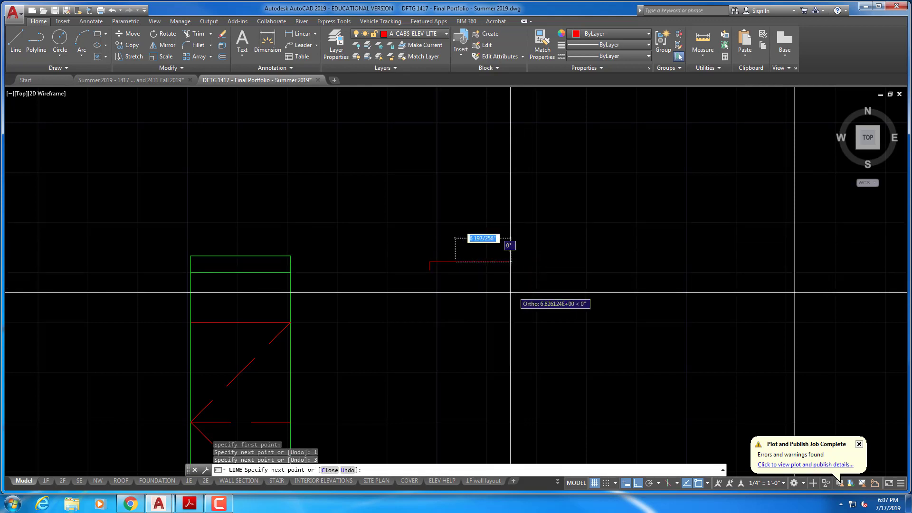
{"action": "type", "text": "1"}
{"action": "key", "text": "Return"}
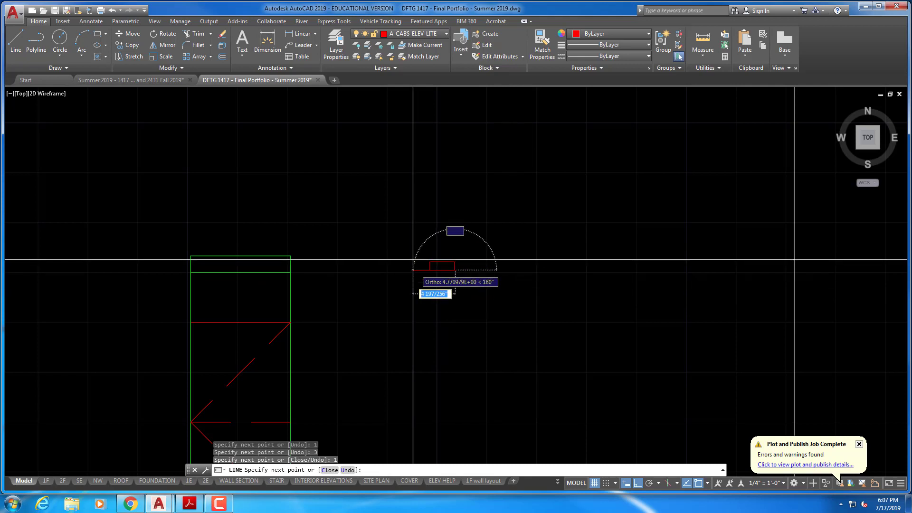
{"action": "left_click", "coordinate": [430, 270]}
{"action": "key", "text": "Escape"}
{"action": "key", "text": "Escape"}
{"action": "key", "text": "Escape"}
{"action": "key", "text": "Escape"}
{"action": "scroll", "coordinate": [433, 265], "scroll_direction": "up", "scroll_amount": 2}
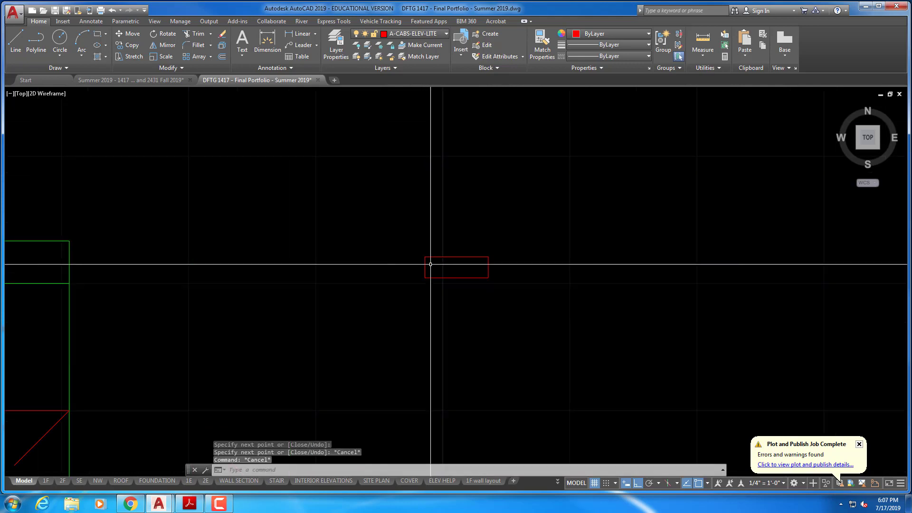
Move the drawer pull by its top midpoint onto the midpoint of the new cabinet's lower countertop line.
{"action": "key", "text": "Return"}
{"action": "left_click", "coordinate": [408, 281]}
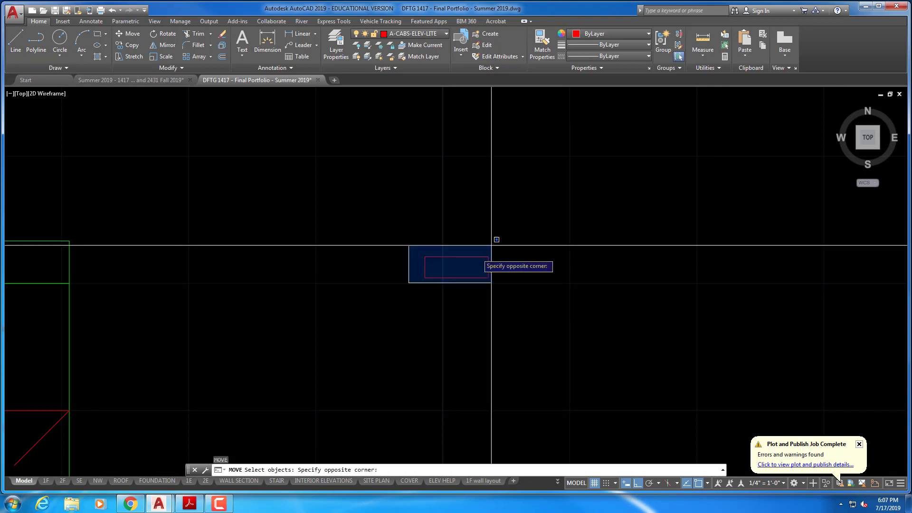
{"action": "left_click", "coordinate": [489, 246]}
{"action": "key", "text": "Return"}
{"action": "left_click", "coordinate": [457, 256]}
{"action": "middle_click_drag", "start_coordinate": [72, 276], "coordinate": [781, 246]}
{"action": "left_click", "coordinate": [641, 250]}
{"action": "key", "text": "Escape"}
{"action": "key", "text": "Escape"}
{"action": "key", "text": "Escape"}
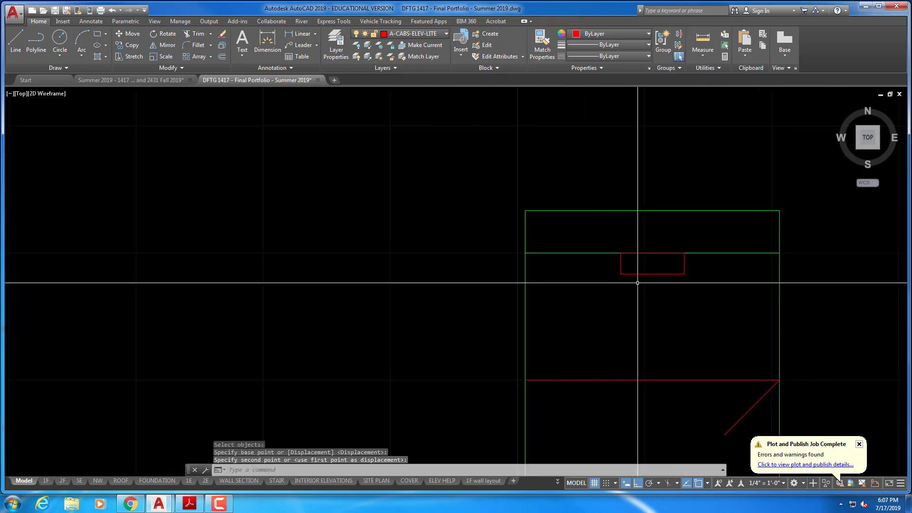
Move the drawer pull 1" straight down from the new cabinet's lower countertop line.
{"action": "type", "text": "m"}
{"action": "key", "text": "Return"}
{"action": "left_click", "coordinate": [594, 285]}
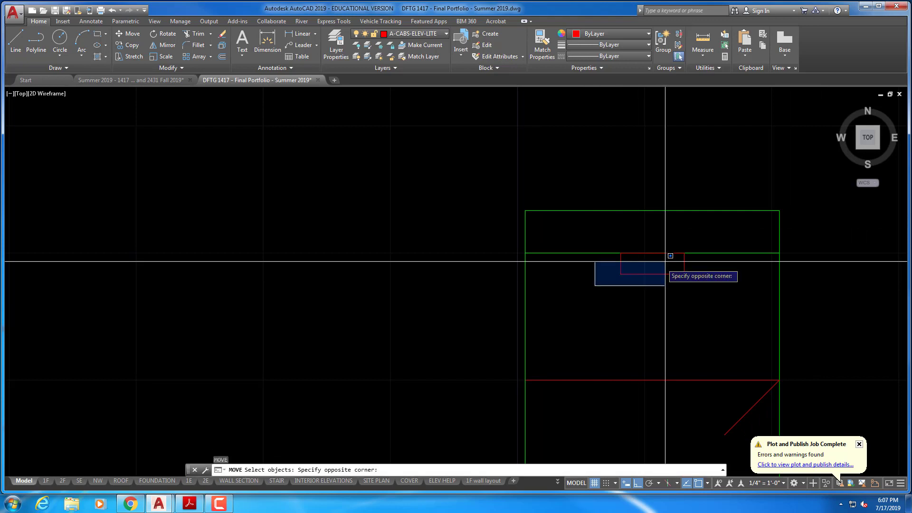
{"action": "left_click", "coordinate": [701, 239]}
{"action": "key", "text": "Return"}
{"action": "left_click", "coordinate": [649, 294]}
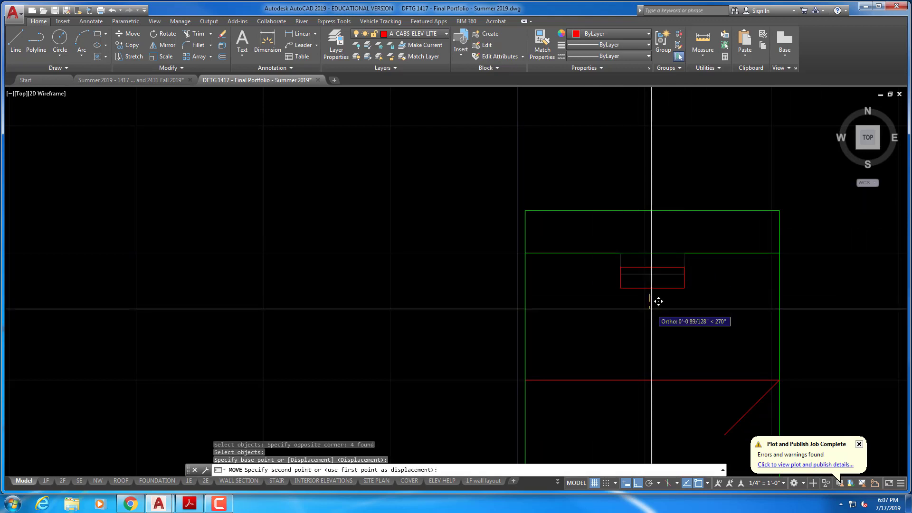
{"action": "type", "text": "1"}
{"action": "key", "text": "Return"}
Copy the drawer pull by its top corner to the door's upper corner, where the drawer line meets the cabinet side.
{"action": "middle_click_drag", "start_coordinate": [638, 269], "coordinate": [587, 186]}
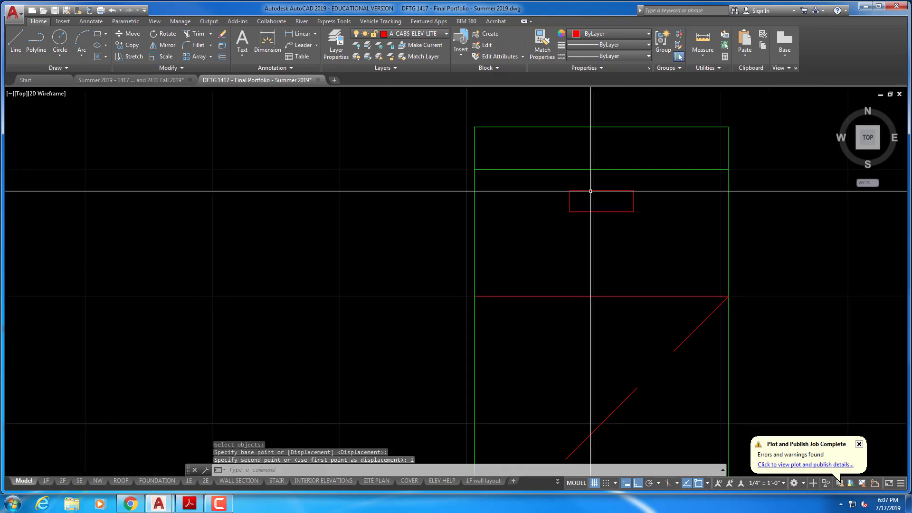
{"action": "type", "text": "o"}
{"action": "key", "text": "Return"}
{"action": "left_click", "coordinate": [555, 227]}
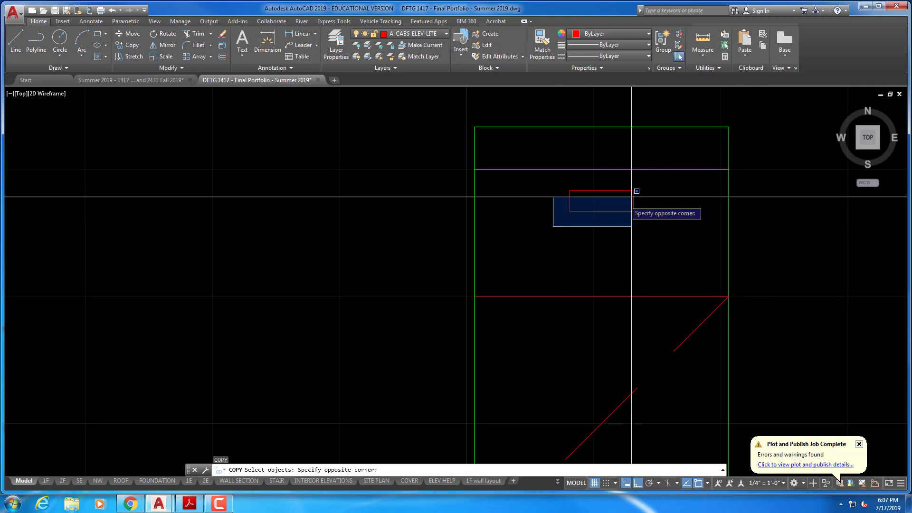
{"action": "left_click", "coordinate": [664, 180]}
{"action": "key", "text": "Return"}
{"action": "left_click", "coordinate": [645, 192]}
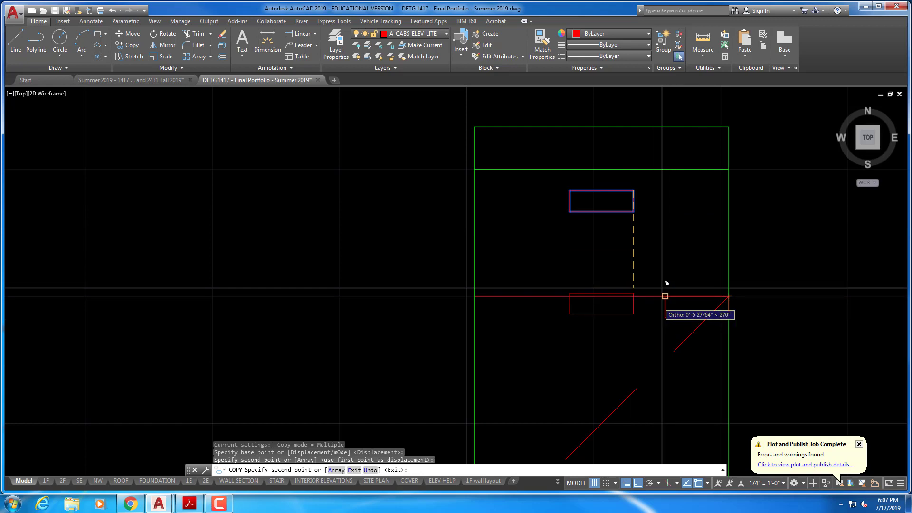
{"action": "key", "text": "Escape"}
{"action": "key", "text": "Escape"}
{"action": "scroll", "coordinate": [644, 216], "scroll_direction": "up", "scroll_amount": 4}
{"action": "key", "text": "Escape"}
{"action": "key", "text": "Escape"}
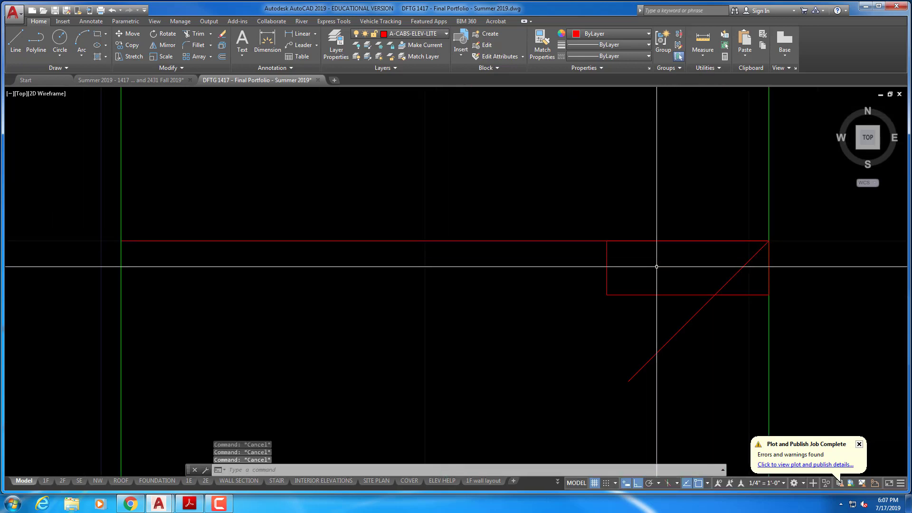
Move the door pull 1" straight down from the drawer line.
{"action": "key", "text": "Return"}
{"action": "left_click", "coordinate": [554, 315]}
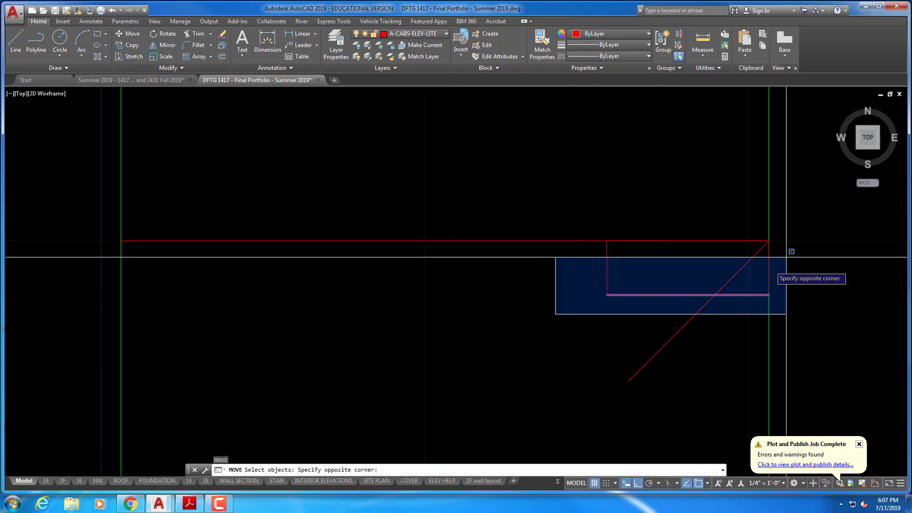
{"action": "left_click", "coordinate": [803, 209]}
{"action": "key", "text": "Return"}
{"action": "left_click", "coordinate": [803, 209]}
{"action": "type", "text": "1"}
{"action": "key", "text": "Return"}
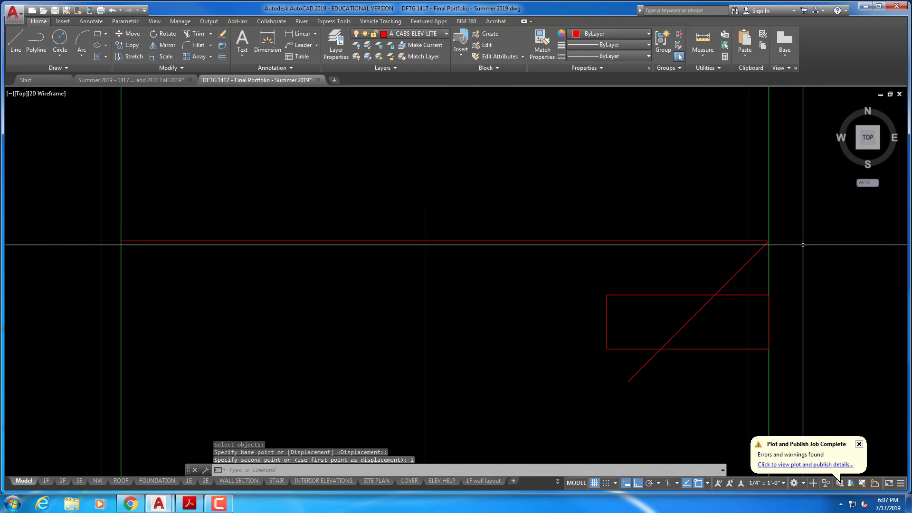
Move the door pull 1.5" horizontally inward from the cabinet's side edge.
{"action": "key", "text": "Return"}
{"action": "left_click", "coordinate": [572, 353]}
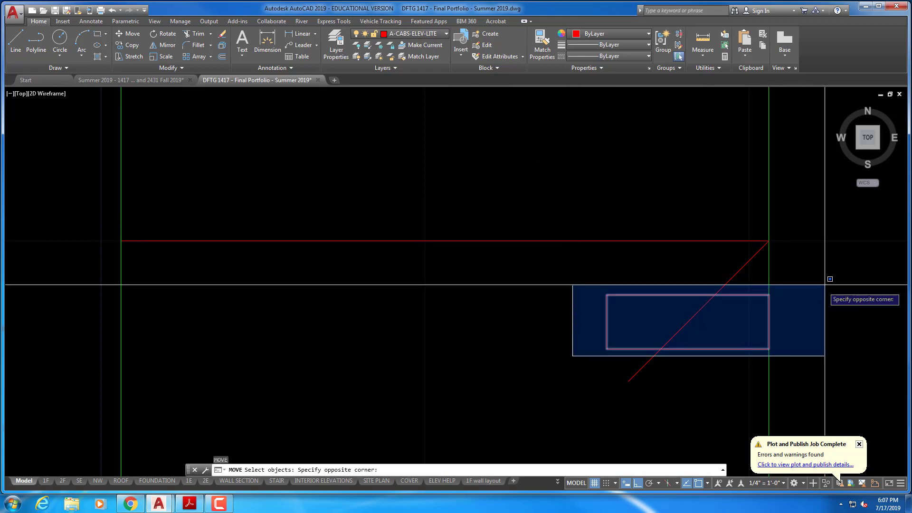
{"action": "left_click", "coordinate": [826, 284]}
{"action": "key", "text": "Return"}
{"action": "left_click", "coordinate": [599, 275]}
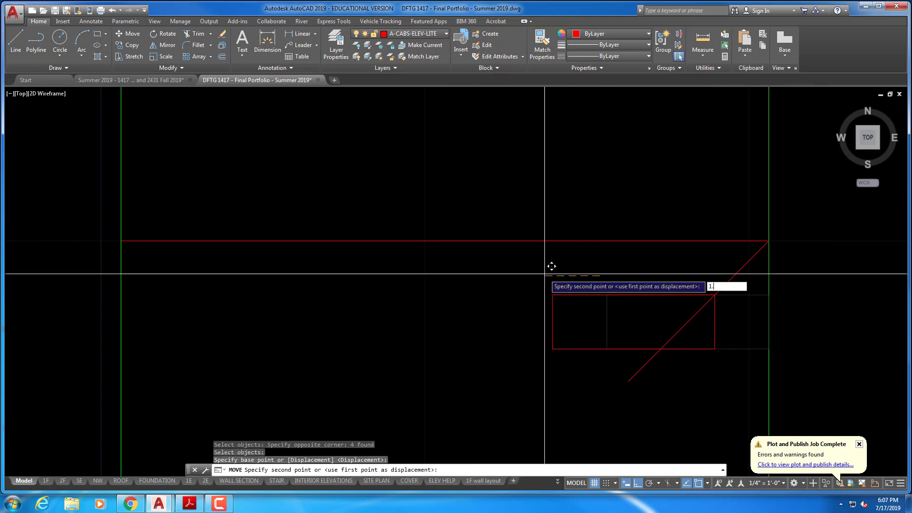
{"action": "type", "text": "1.5"}
{"action": "key", "text": "Return"}
Copy the whole finished 12" base cabinet horizontally about 53" to the left of the original.
{"action": "scroll", "coordinate": [546, 276], "scroll_direction": "down", "scroll_amount": 5}
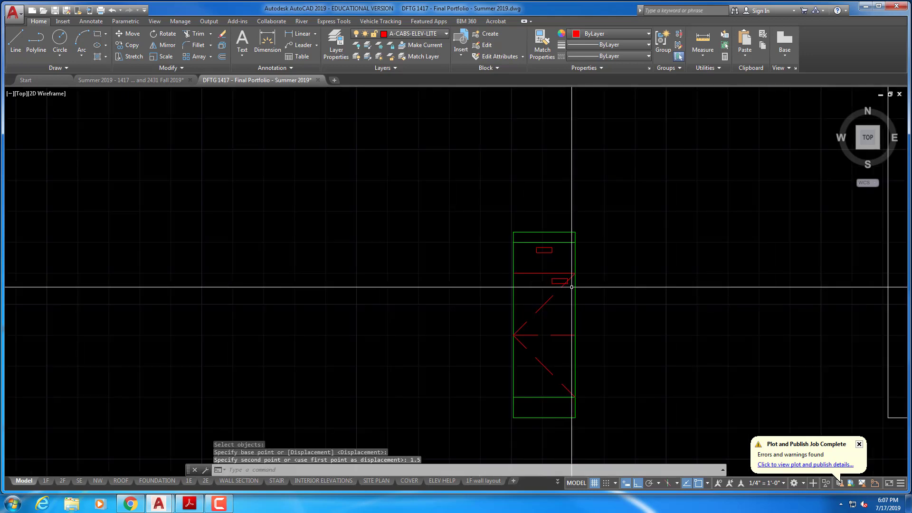
{"action": "mouse_move", "coordinate": [636, 287]}
{"action": "middle_mouse_down"}
{"action": "mouse_move", "coordinate": [480, 266]}
{"action": "mouse_move", "coordinate": [486, 288]}
{"action": "middle_mouse_up"}
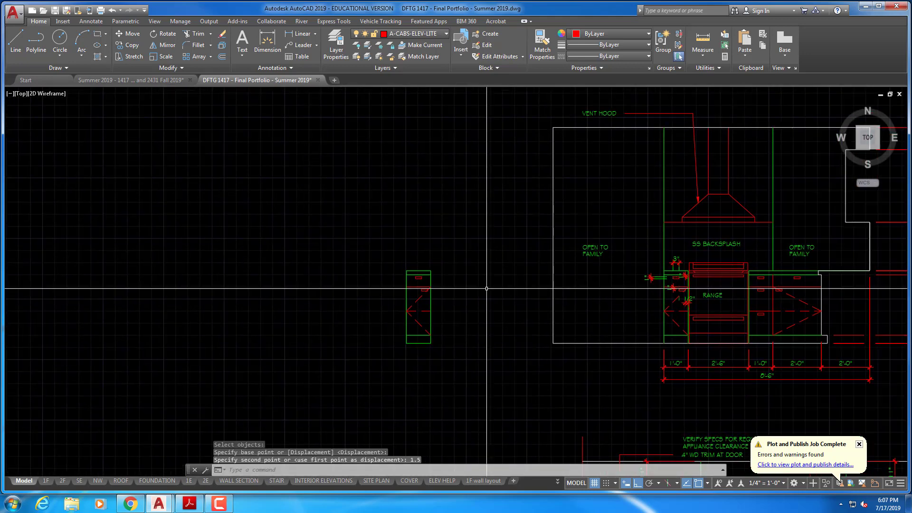
{"action": "scroll", "coordinate": [487, 288], "scroll_direction": "up", "scroll_amount": 2}
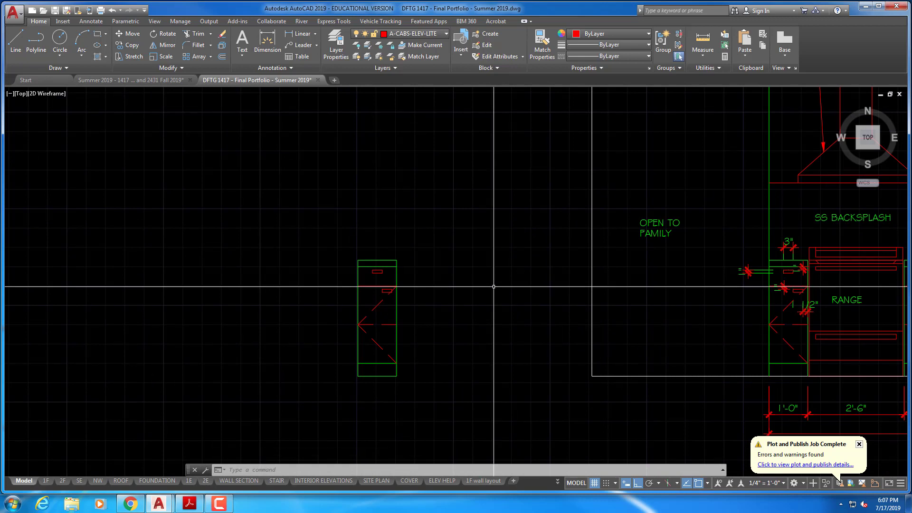
{"action": "scroll", "coordinate": [493, 286], "scroll_direction": "down", "scroll_amount": 2}
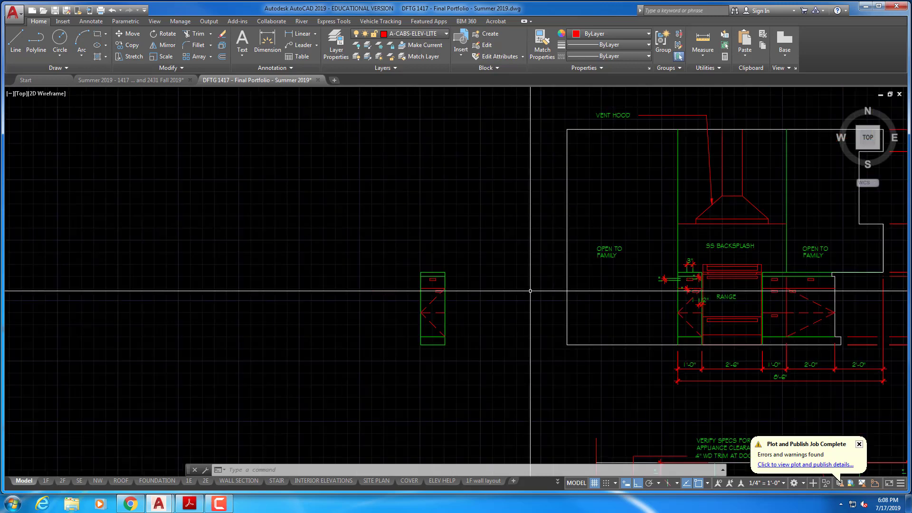
{"action": "middle_click_drag", "start_coordinate": [471, 289], "coordinate": [428, 289]}
{"action": "scroll", "coordinate": [448, 281], "scroll_direction": "up", "scroll_amount": 2}
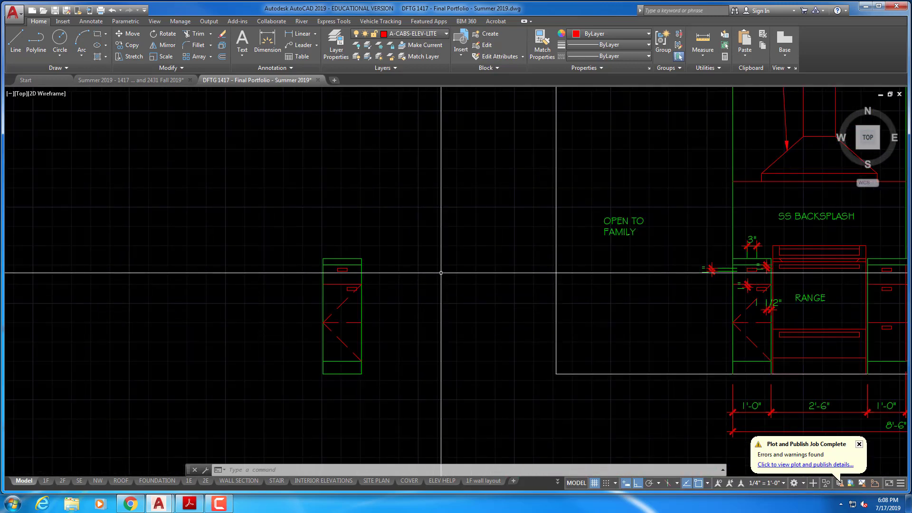
{"action": "type", "text": "CO"}
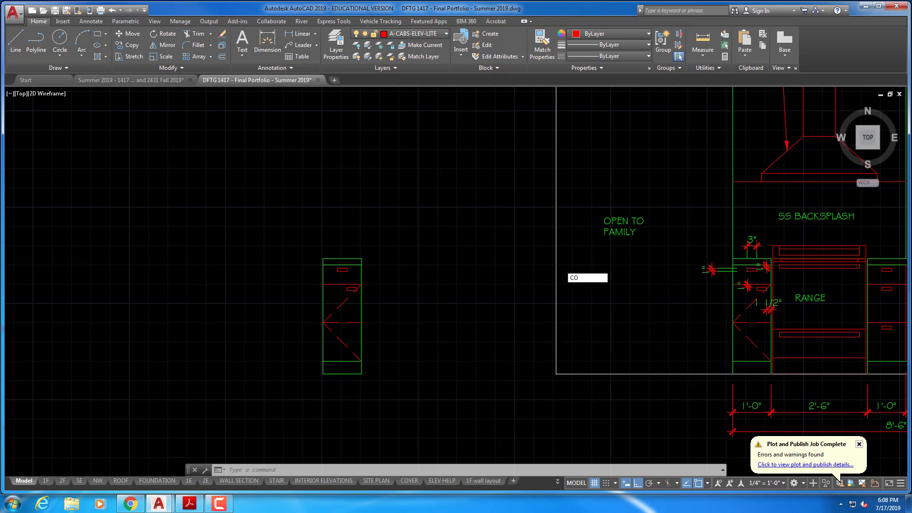
{"action": "key", "text": "Return"}
{"action": "left_click", "coordinate": [266, 393]}
{"action": "left_click", "coordinate": [391, 244]}
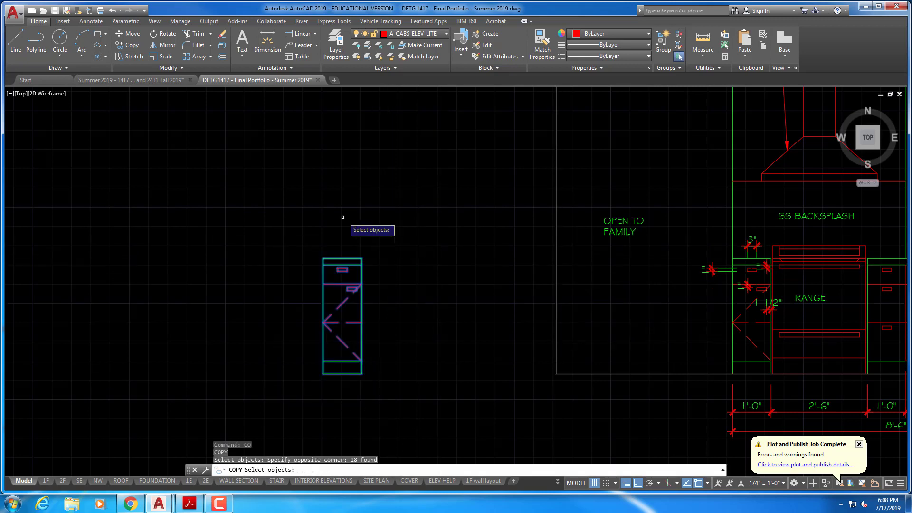
{"action": "key", "text": "Return"}
{"action": "left_click", "coordinate": [343, 217]}
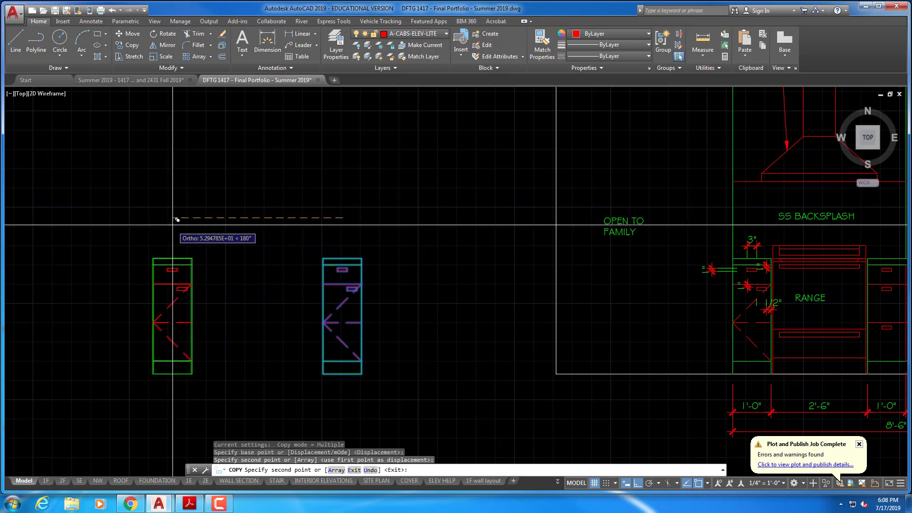
{"action": "key", "text": "Escape"}
{"action": "key", "text": "Escape"}
{"action": "key", "text": "Escape"}
Mirror the copied cabinet about its right vertical edge, keeping the source objects, to form a two-door base cabinet.
{"action": "middle_click_drag", "start_coordinate": [301, 220], "coordinate": [444, 206]}
{"action": "scroll", "coordinate": [365, 237], "scroll_direction": "up", "scroll_amount": 2}
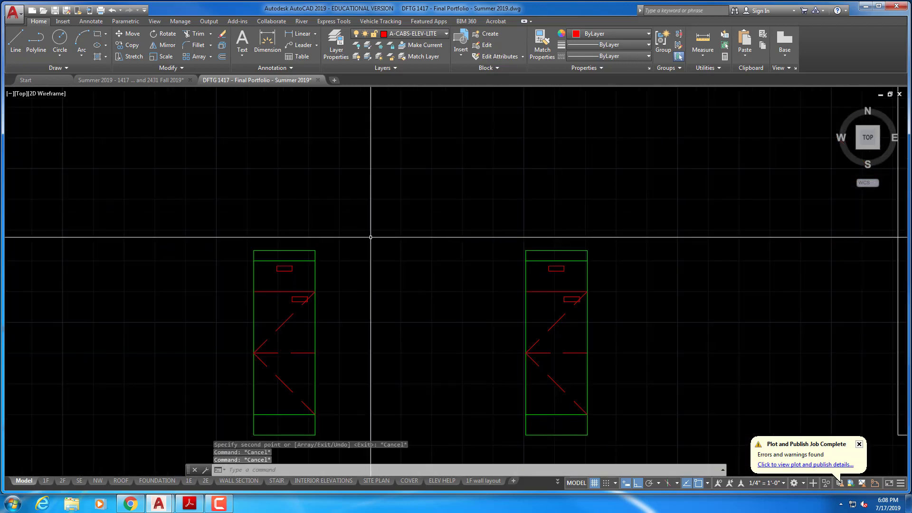
{"action": "key", "text": "Escape"}
{"action": "type", "text": "mi"}
{"action": "key", "text": "Return"}
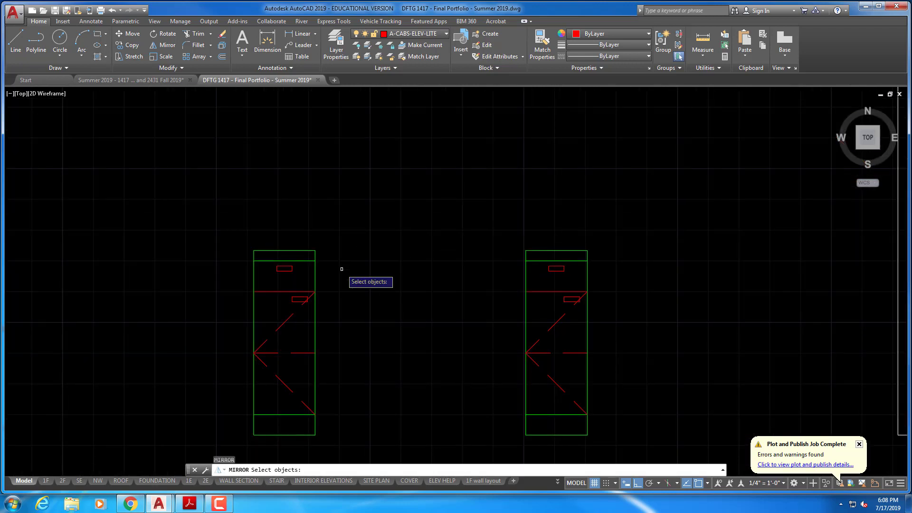
{"action": "middle_click_drag", "start_coordinate": [255, 343], "coordinate": [292, 288]}
{"action": "left_click", "coordinate": [238, 388]}
{"action": "left_click", "coordinate": [401, 193]}
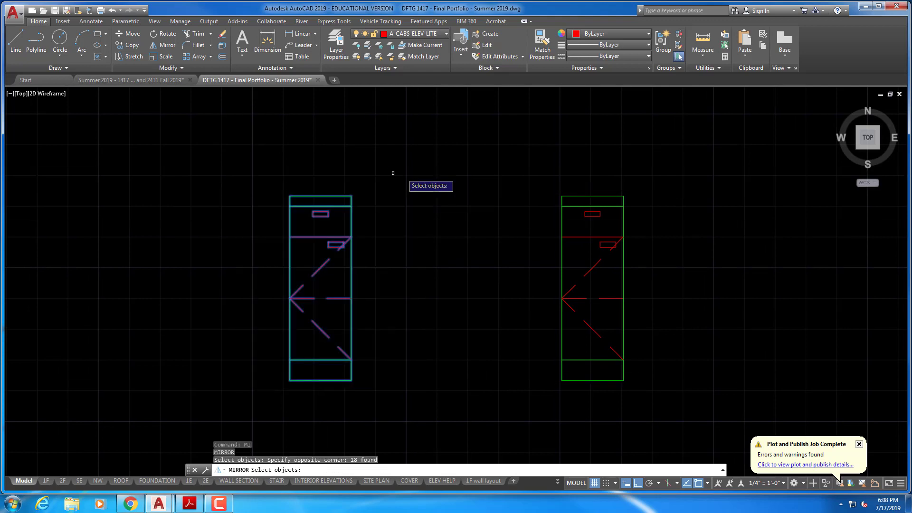
{"action": "key", "text": "Return"}
{"action": "left_click", "coordinate": [351, 195]}
{"action": "left_click", "coordinate": [365, 145]}
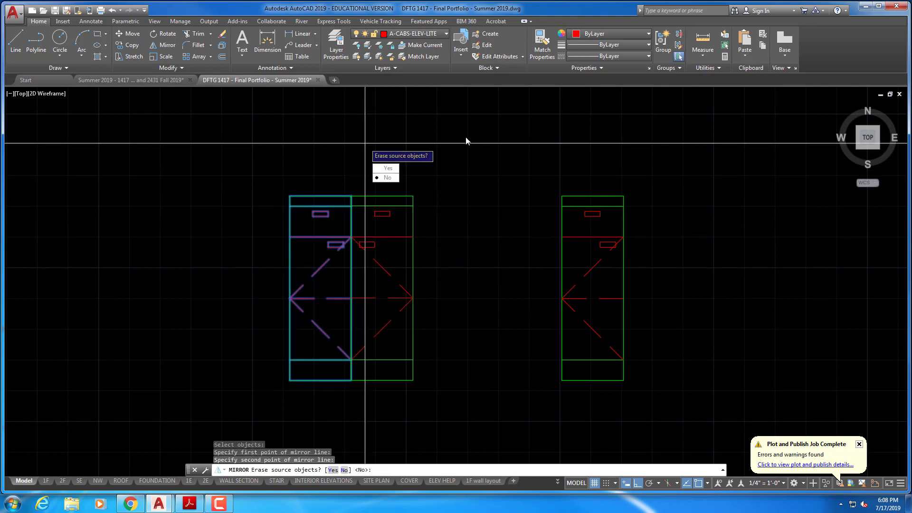
{"action": "key", "text": "Return"}
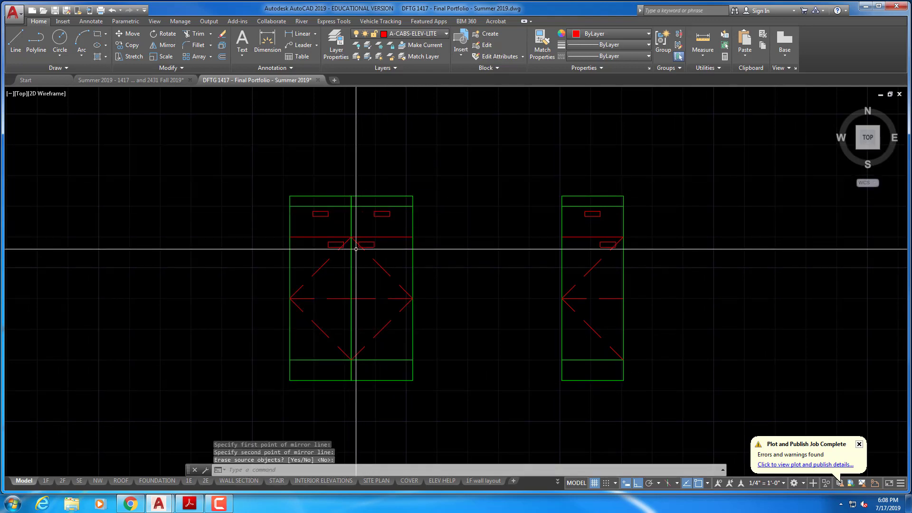
{"action": "key", "text": "Escape"}
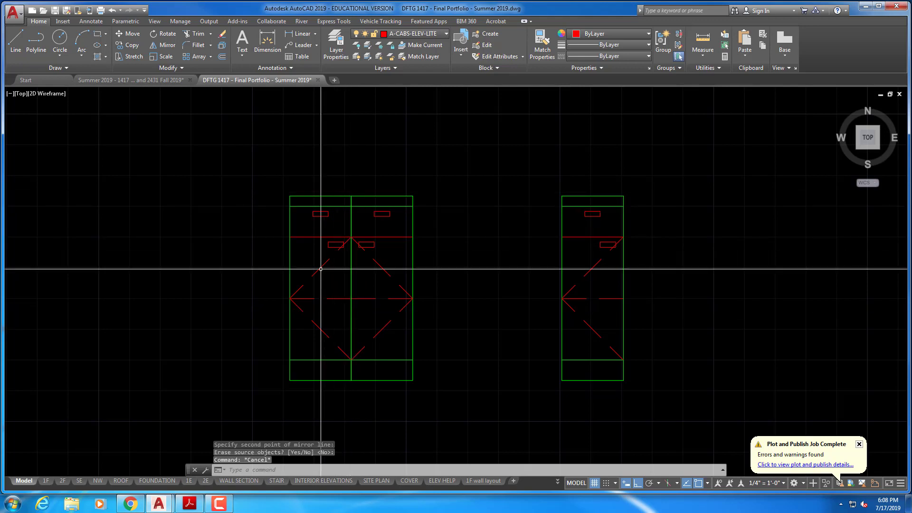
{"action": "key", "text": "Escape"}
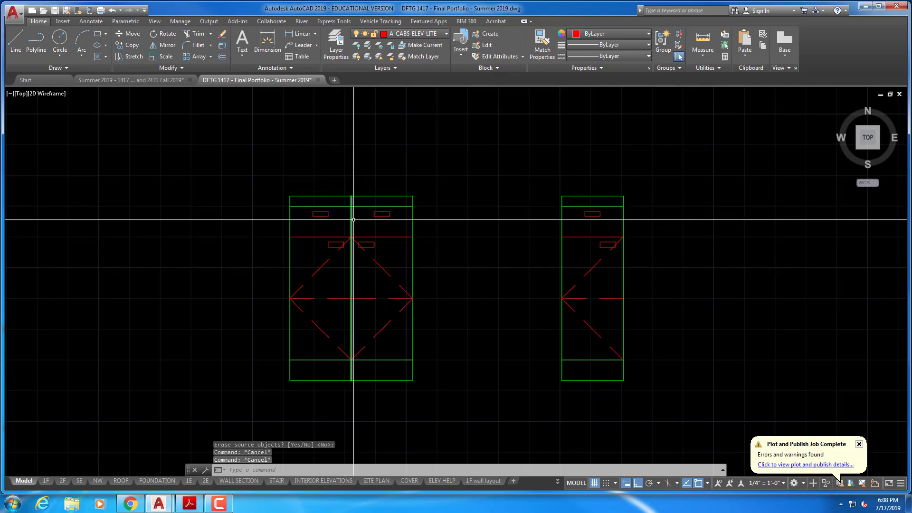
Trim the double cabinet's center vertical lines out of the countertop band, using the lower countertop line as the cutting edge.
{"action": "key", "text": "Escape"}
{"action": "key", "text": "Return"}
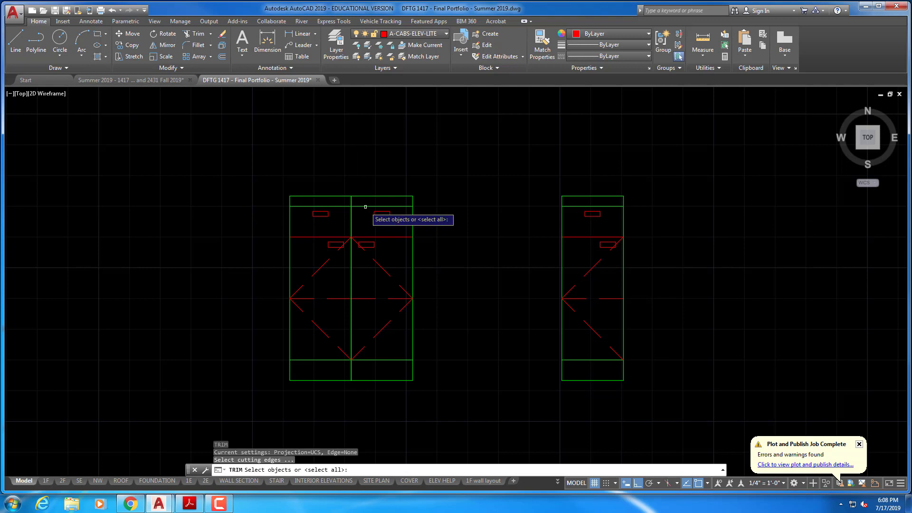
{"action": "key", "text": "Return"}
{"action": "left_click", "coordinate": [361, 204]}
{"action": "left_click", "coordinate": [346, 203]}
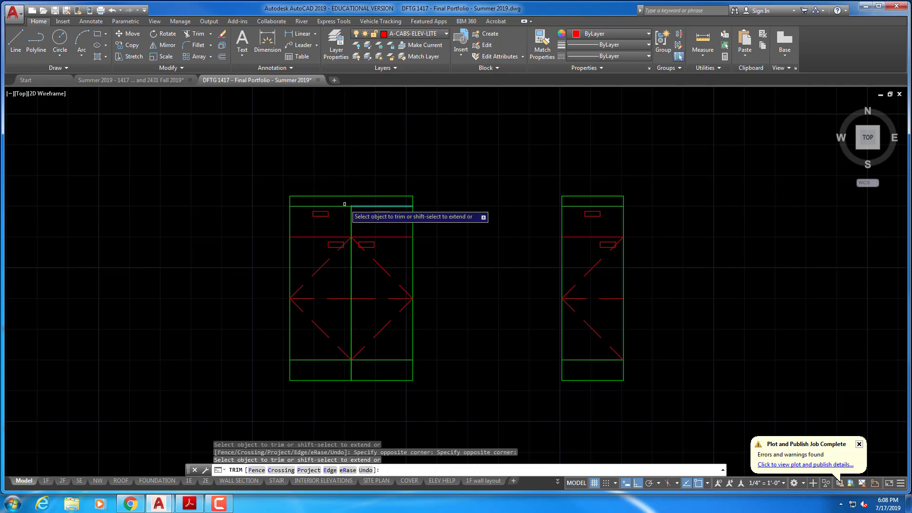
{"action": "key", "text": "Escape"}
{"action": "key", "text": "Escape"}
{"action": "key", "text": "Escape"}
{"action": "key", "text": "Escape"}
Trim the center vertical lines out of the double cabinet's toe kick, using the toe-kick line as the cutting edge.
{"action": "key", "text": "Return"}
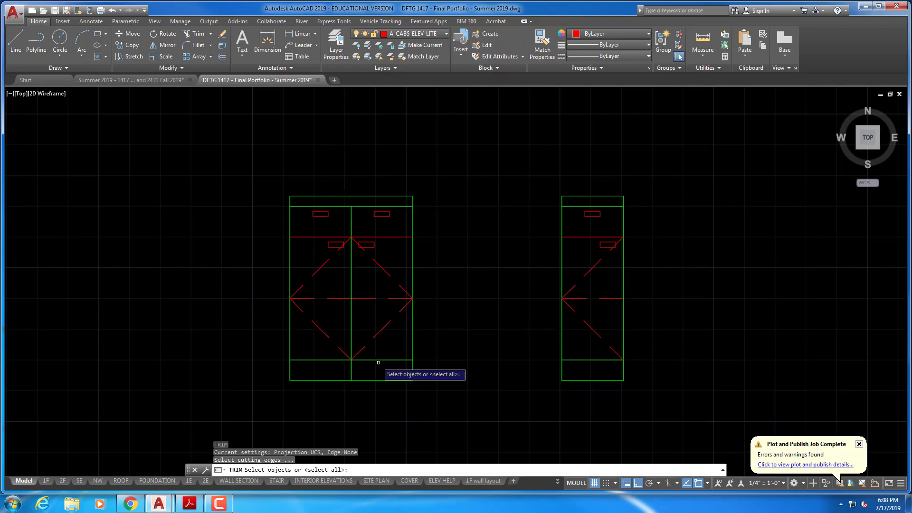
{"action": "left_click", "coordinate": [372, 356]}
{"action": "left_click", "coordinate": [363, 364]}
{"action": "key", "text": "Return"}
{"action": "left_click", "coordinate": [359, 367]}
{"action": "left_click", "coordinate": [344, 371]}
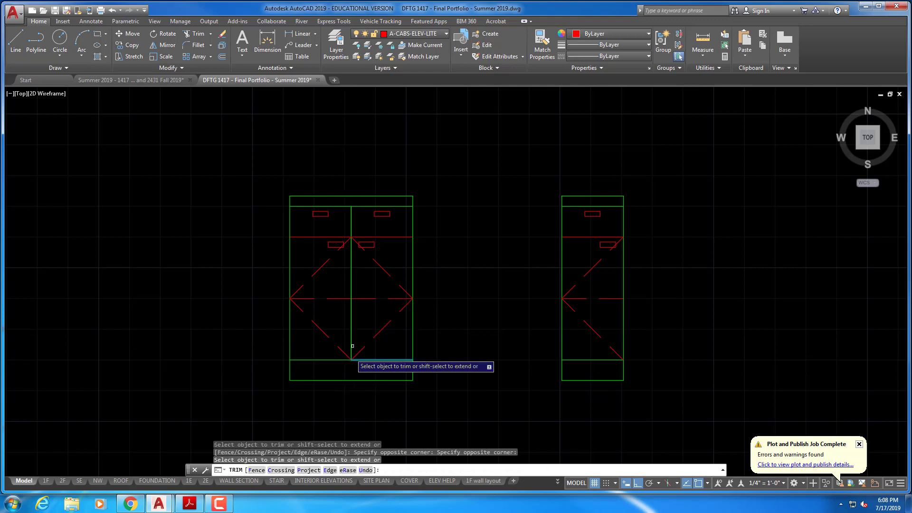
{"action": "key", "text": "Escape"}
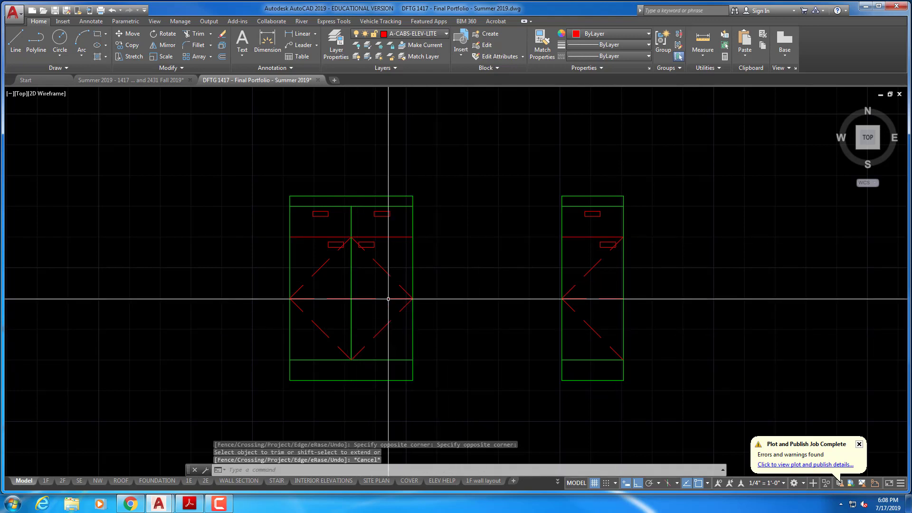
Erase one of the two overlapping center vertical lines between the double cabinet's doors.
{"action": "type", "text": "e"}
{"action": "key", "text": "Return"}
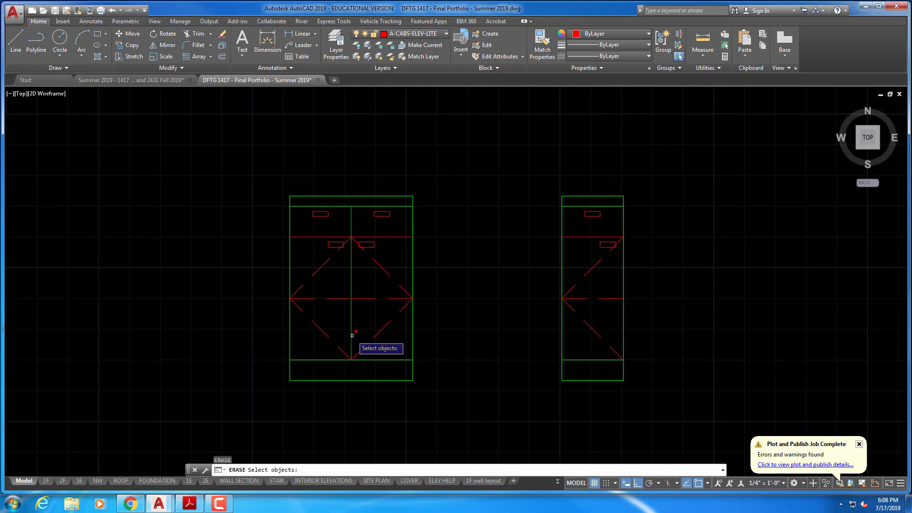
{"action": "key", "text": "Return"}
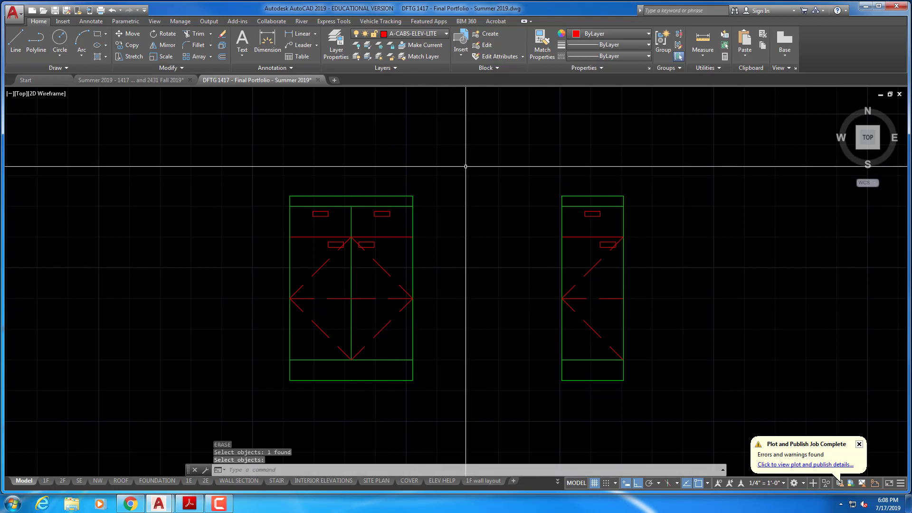
Match the properties of the red drawer line onto the double cabinet's center vertical line.
{"action": "left_click", "coordinate": [541, 48]}
{"action": "left_click", "coordinate": [393, 236]}
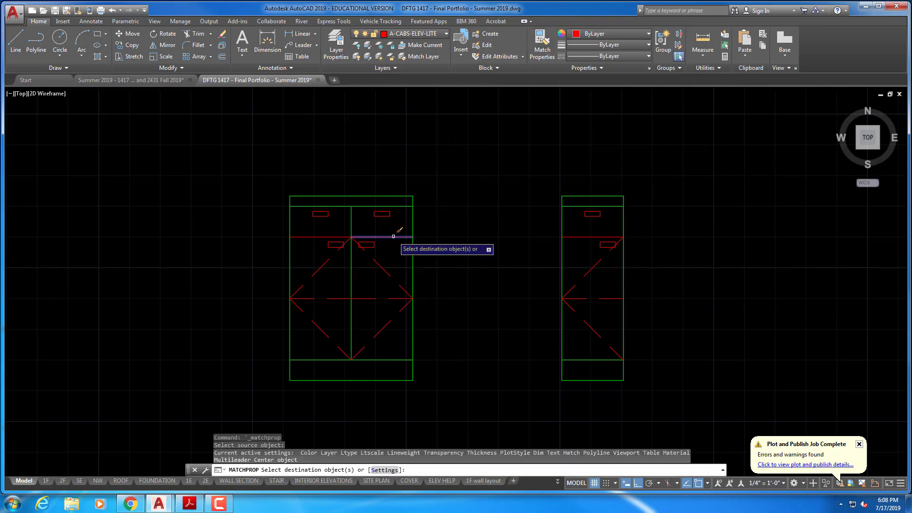
{"action": "left_click", "coordinate": [356, 220]}
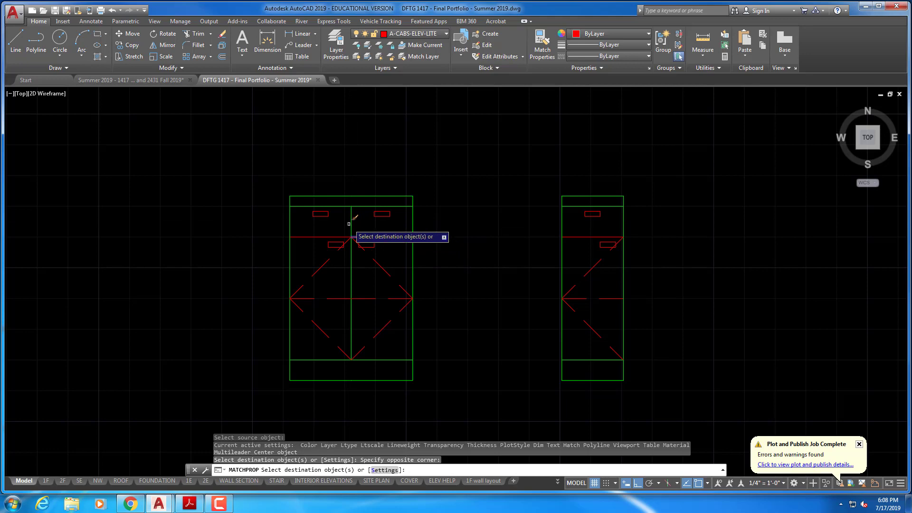
{"action": "left_click", "coordinate": [351, 223]}
{"action": "key", "text": "Escape"}
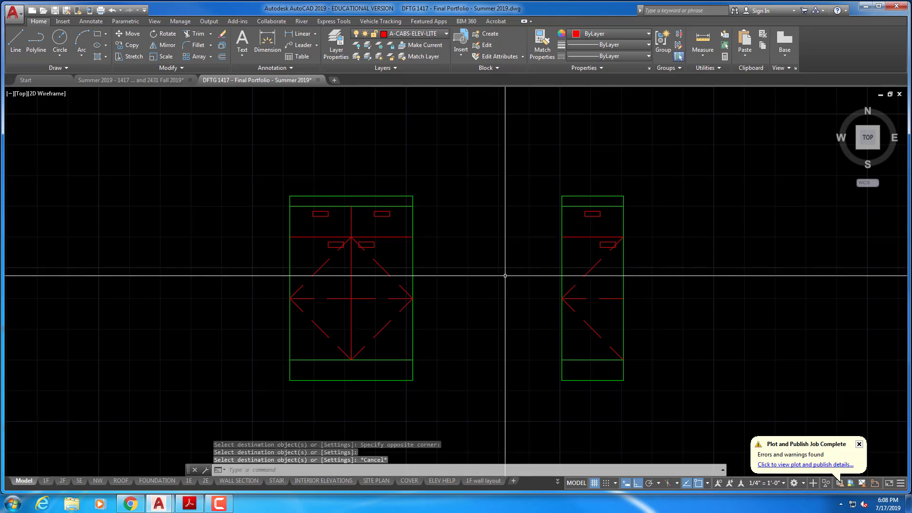
Look over the cabinets in the kitchen and bathroom elevations, ending at the separate double and single base cabinets.
{"action": "scroll", "coordinate": [536, 306], "scroll_direction": "down", "scroll_amount": 4}
{"action": "middle_click_drag", "start_coordinate": [551, 325], "coordinate": [351, 306]}
{"action": "scroll", "coordinate": [354, 285], "scroll_direction": "down", "scroll_amount": 4}
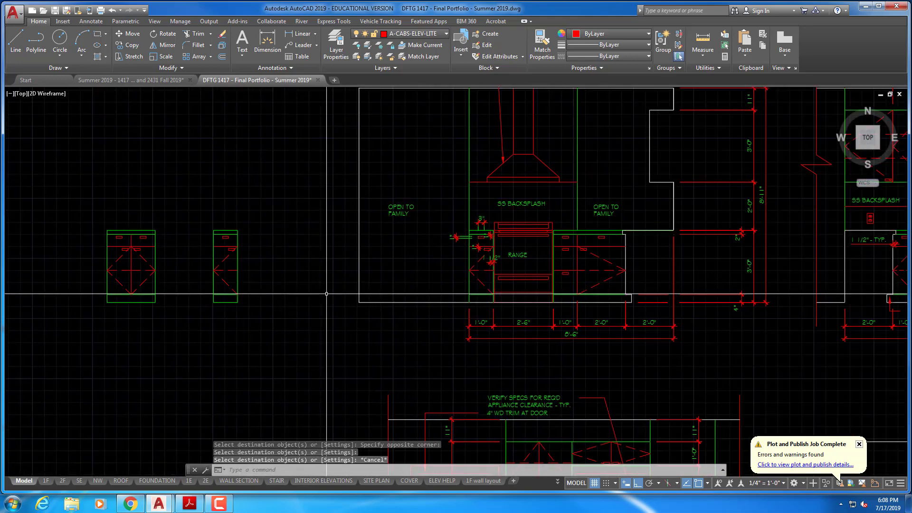
{"action": "mouse_move", "coordinate": [552, 287]}
{"action": "middle_mouse_down"}
{"action": "mouse_move", "coordinate": [371, 248]}
{"action": "mouse_move", "coordinate": [381, 211]}
{"action": "mouse_move", "coordinate": [399, 216]}
{"action": "middle_mouse_up"}
{"action": "scroll", "coordinate": [504, 373], "scroll_direction": "up", "scroll_amount": 5}
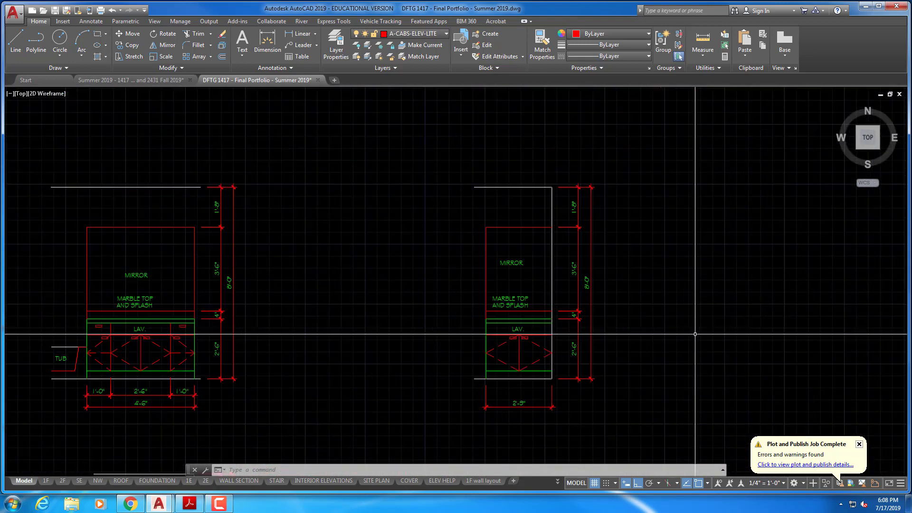
{"action": "scroll", "coordinate": [558, 392], "scroll_direction": "down", "scroll_amount": 5}
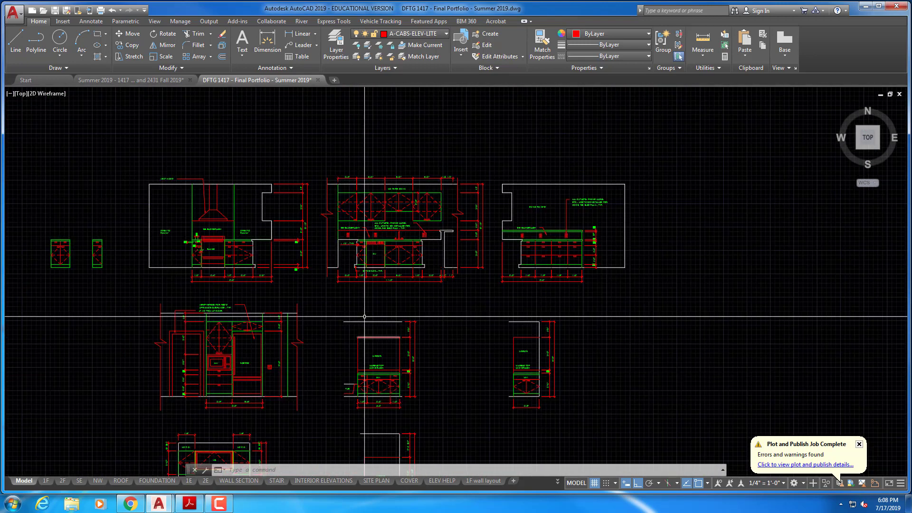
{"action": "scroll", "coordinate": [473, 316], "scroll_direction": "up", "scroll_amount": 6}
{"action": "scroll", "coordinate": [443, 354], "scroll_direction": "up", "scroll_amount": 2}
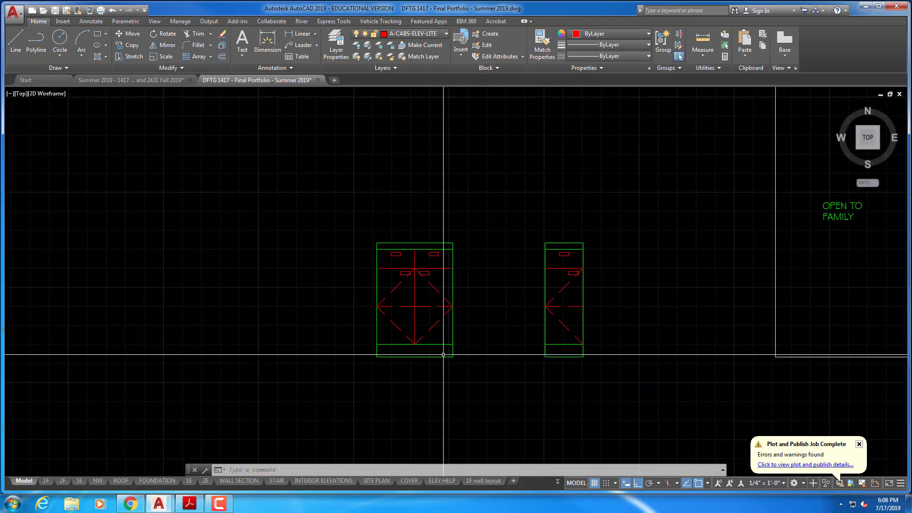
{"action": "key", "text": "Escape"}
{"action": "key", "text": "Escape"}
{"action": "key", "text": "Escape"}
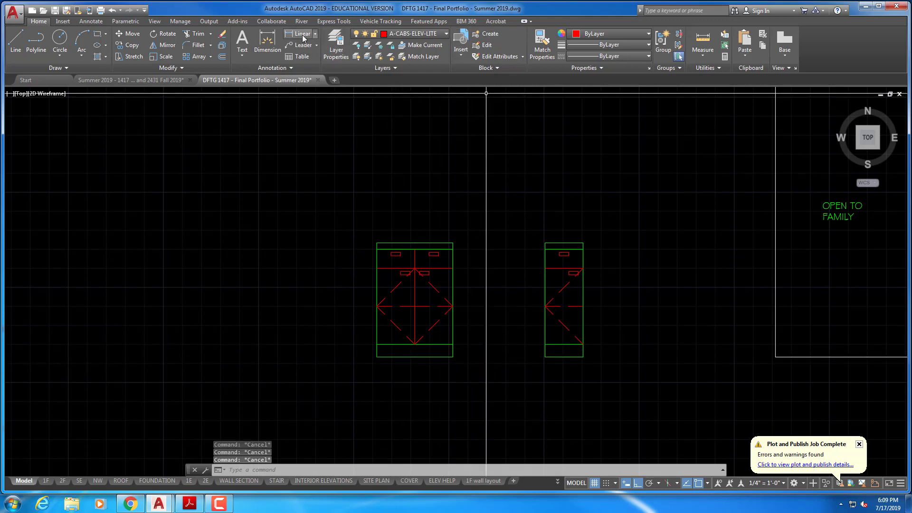
Add a linear dimension below the double cabinet across its overall width.
{"action": "left_click", "coordinate": [302, 38]}
{"action": "left_click", "coordinate": [377, 357]}
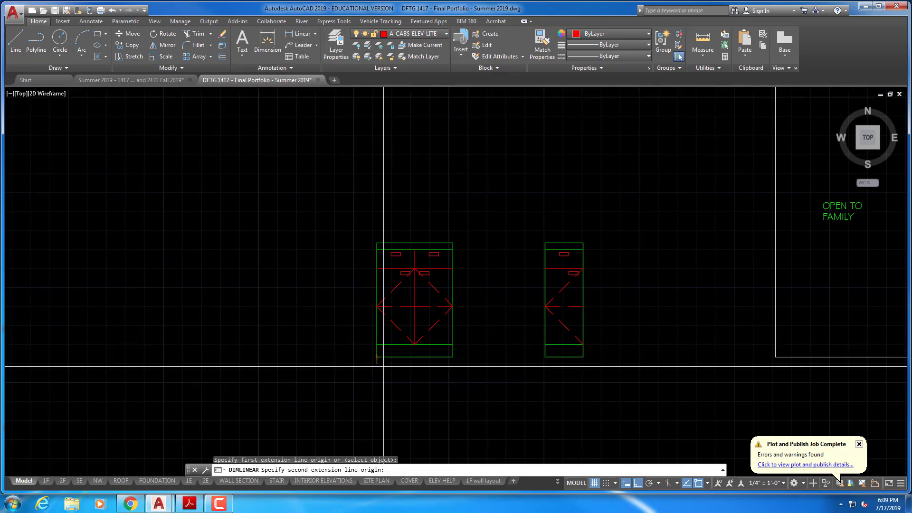
{"action": "left_click", "coordinate": [452, 357]}
{"action": "left_click", "coordinate": [434, 404]}
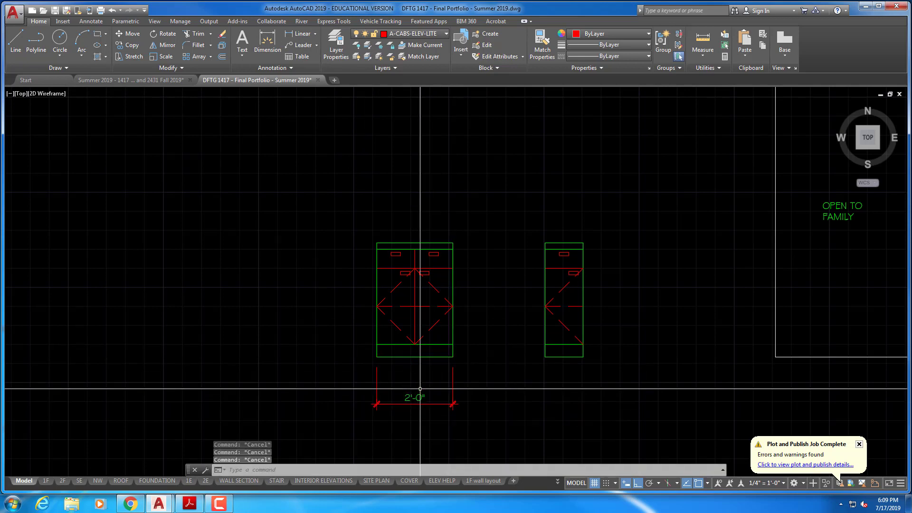
Stretch the double cabinet's left side and its dimension 12" outward to the left.
{"action": "type", "text": "s"}
{"action": "key", "text": "Return"}
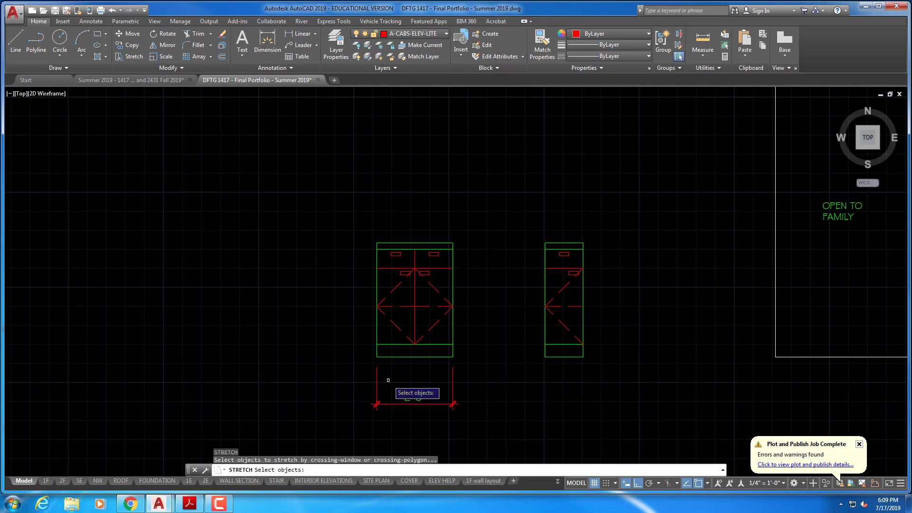
{"action": "left_click", "coordinate": [388, 380]}
{"action": "left_click", "coordinate": [356, 224]}
{"action": "key", "text": "Return"}
{"action": "left_click", "coordinate": [431, 189]}
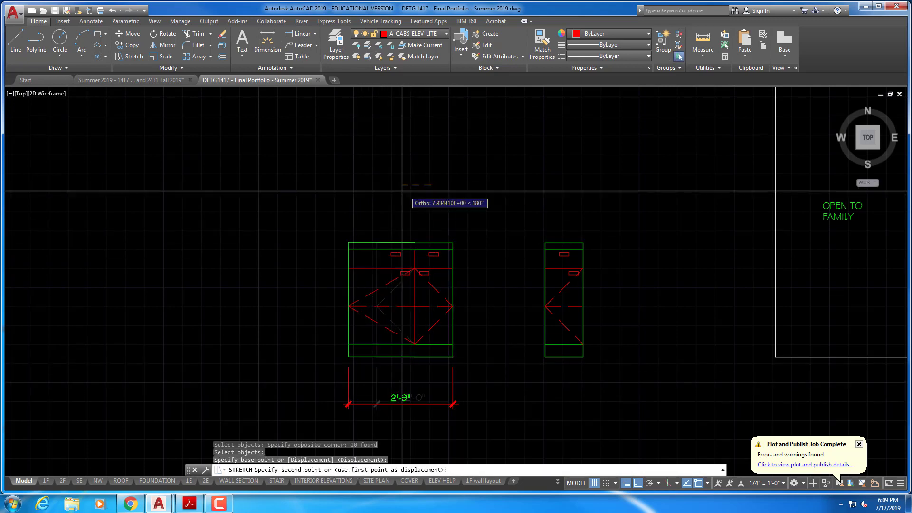
{"action": "key", "text": "Return"}
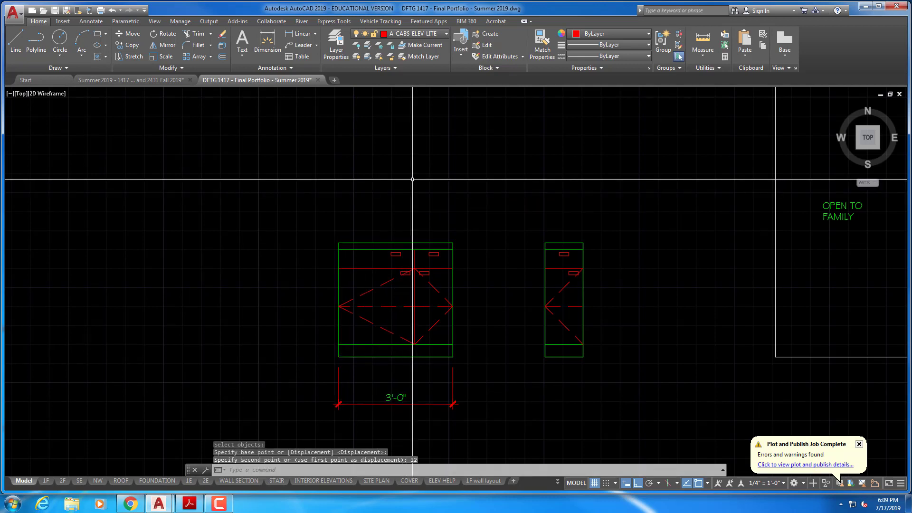
Stretch the double cabinet's right side and its dimension 12" outward to the right.
{"action": "right_click", "coordinate": [416, 181]}
{"action": "left_click", "coordinate": [441, 187]}
{"action": "left_click", "coordinate": [485, 429]}
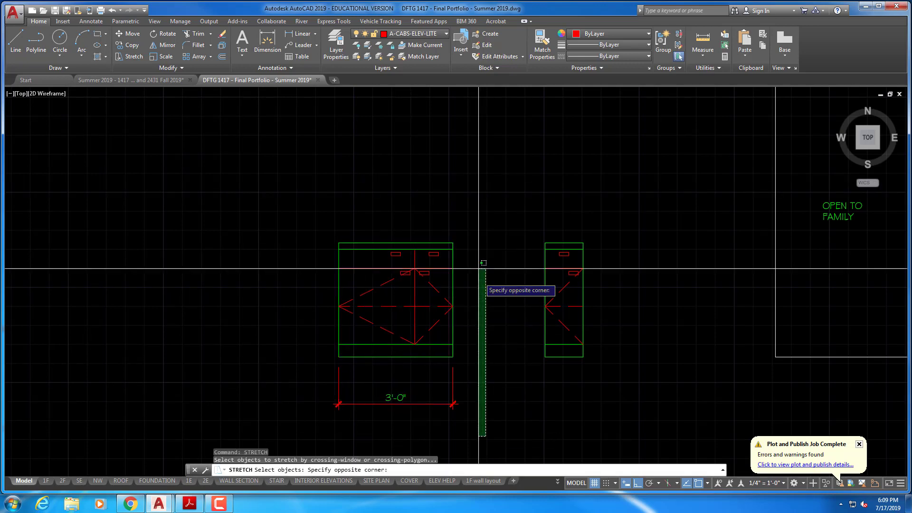
{"action": "left_click", "coordinate": [464, 194]}
{"action": "key", "text": "Return"}
{"action": "left_click", "coordinate": [464, 193]}
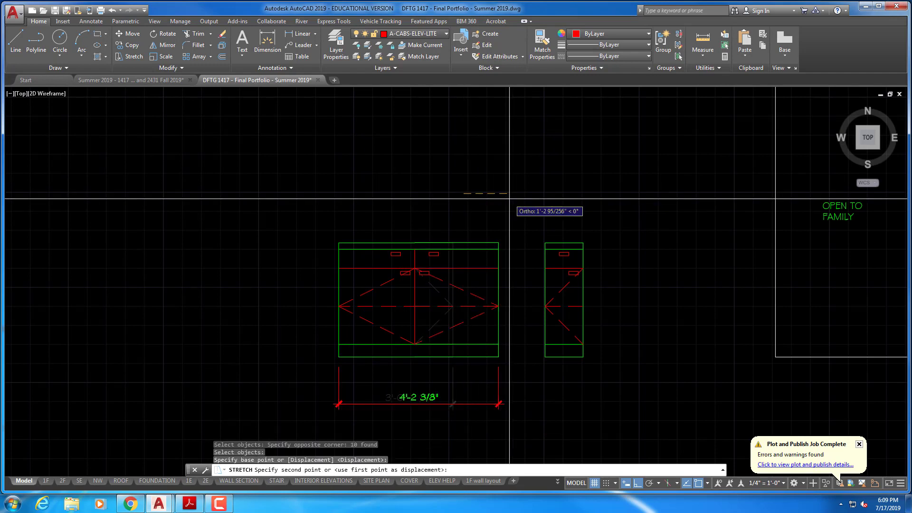
{"action": "key", "text": "Return"}
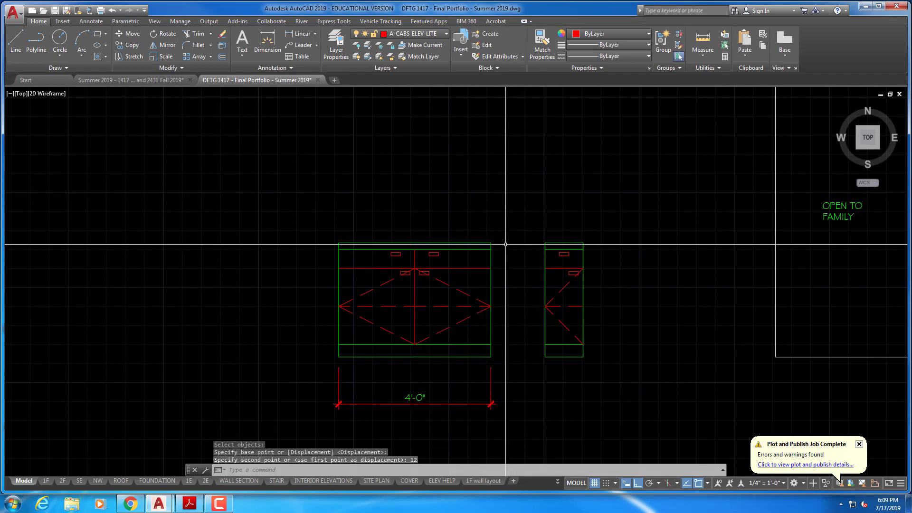
Draw a vertical guide line from the middle of the right drawer's bottom edge up past the countertop.
{"action": "scroll", "coordinate": [549, 277], "scroll_direction": "down", "scroll_amount": 2}
{"action": "scroll", "coordinate": [499, 328], "scroll_direction": "up", "scroll_amount": 4}
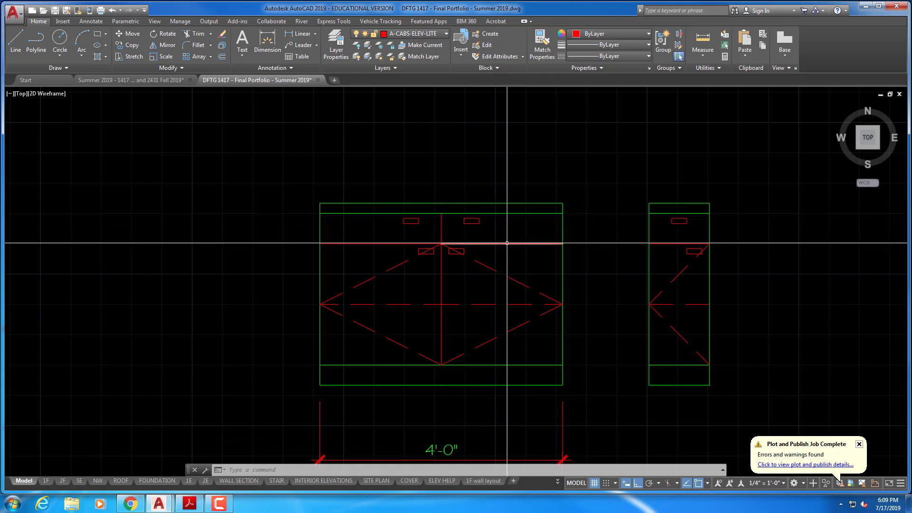
{"action": "type", "text": "l"}
{"action": "key", "text": "Return"}
{"action": "left_click", "coordinate": [501, 244]}
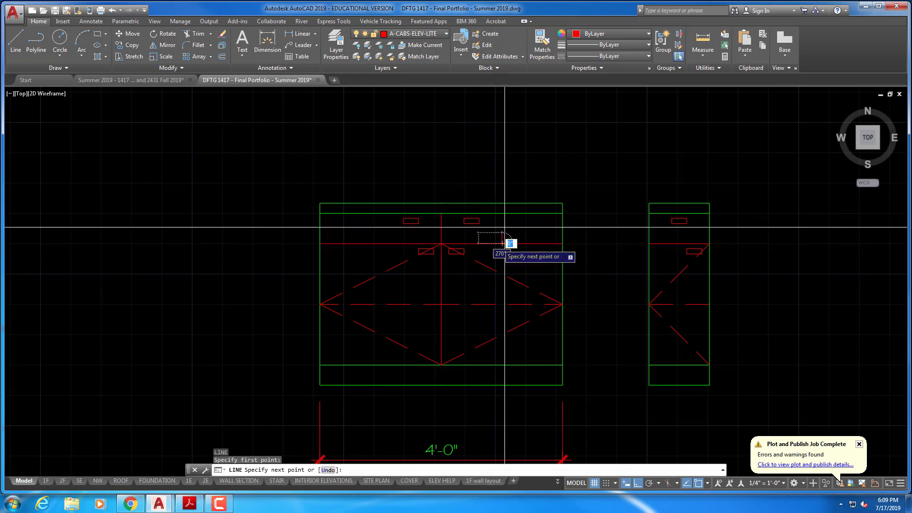
{"action": "left_click", "coordinate": [503, 162]}
{"action": "key", "text": "Escape"}
{"action": "key", "text": "Escape"}
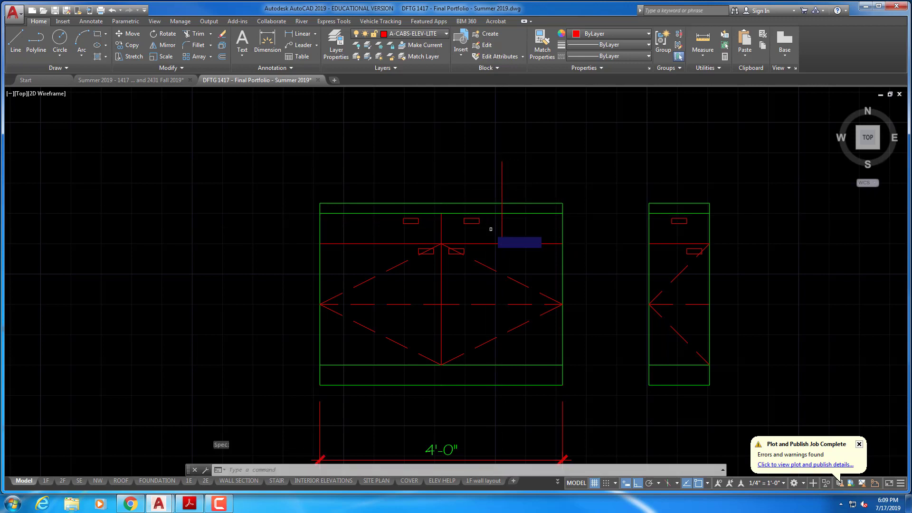
Move the right drawer pull horizontally so its midpoint sits on the right guide line.
{"action": "key", "text": "Return"}
{"action": "left_click", "coordinate": [460, 216]}
{"action": "left_click", "coordinate": [477, 225]}
{"action": "key", "text": "Return"}
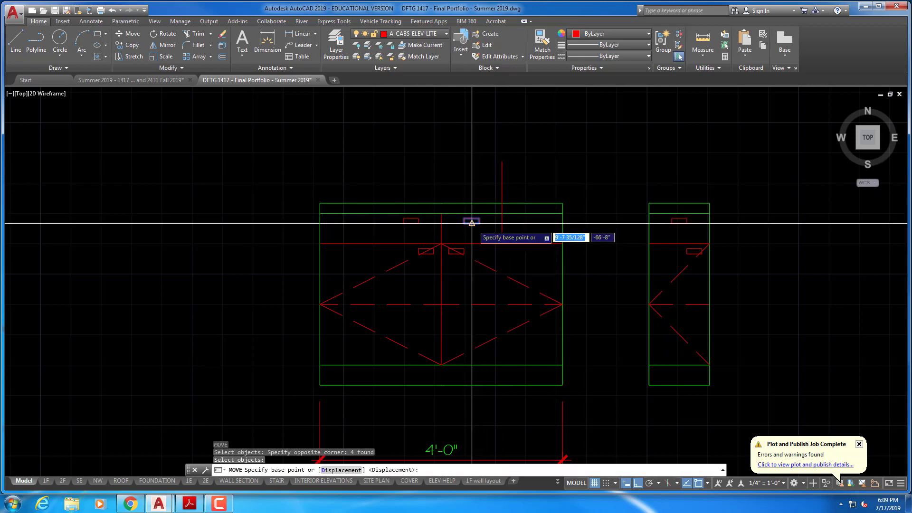
{"action": "left_click", "coordinate": [472, 222]}
{"action": "left_click", "coordinate": [497, 228]}
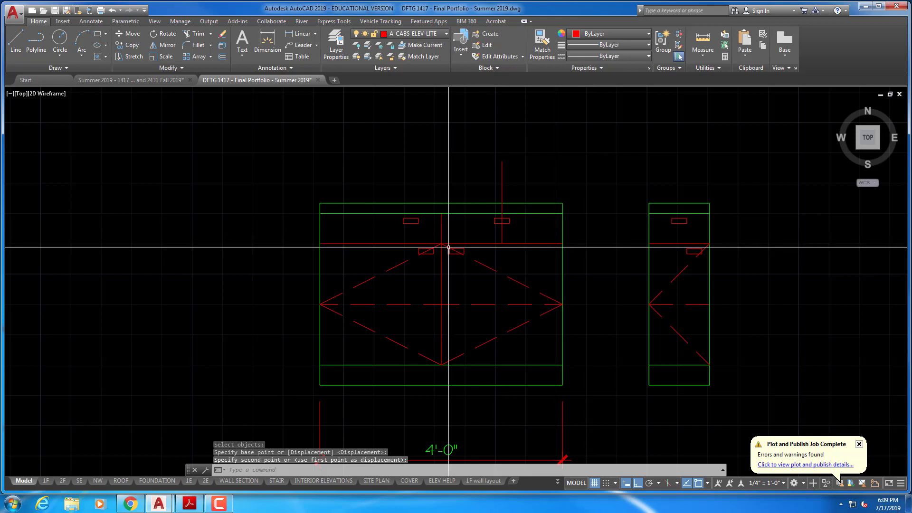
Draw a second vertical guide line from the middle of the left drawer's bottom edge up past the countertop.
{"action": "type", "text": "l"}
{"action": "key", "text": "Return"}
{"action": "left_click", "coordinate": [381, 244]}
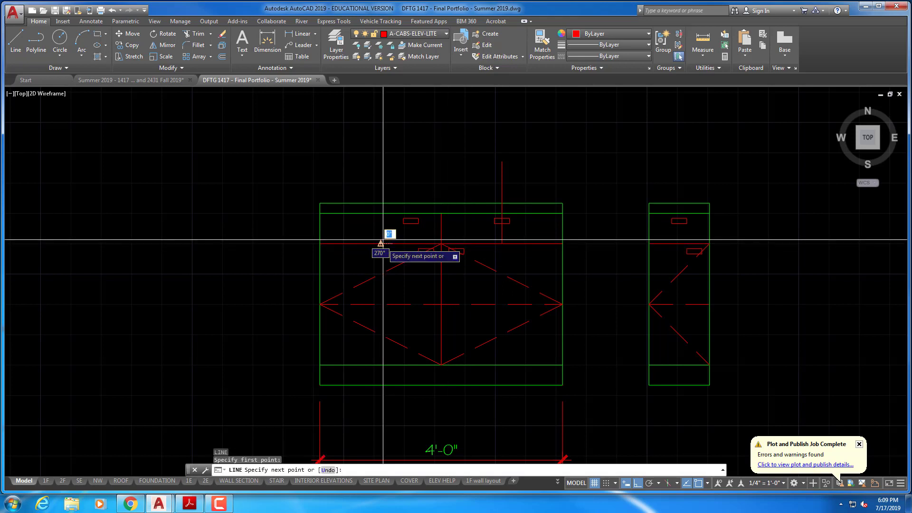
{"action": "left_click", "coordinate": [380, 155]}
{"action": "key", "text": "Escape"}
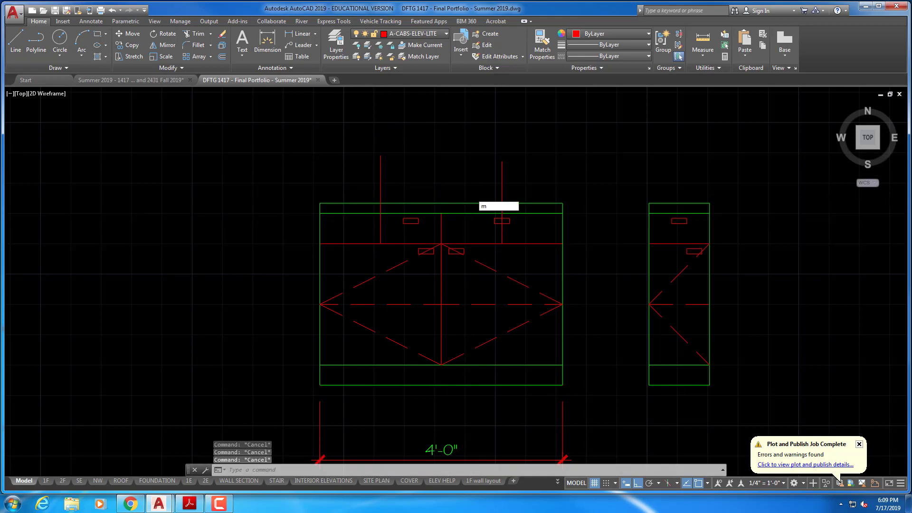
Move the centered right drawer pull over to the left guide line, using the guide lines' lower ends as reference points.
{"action": "type", "text": "m"}
{"action": "key", "text": "Return"}
{"action": "left_click", "coordinate": [493, 217]}
{"action": "left_click", "coordinate": [509, 226]}
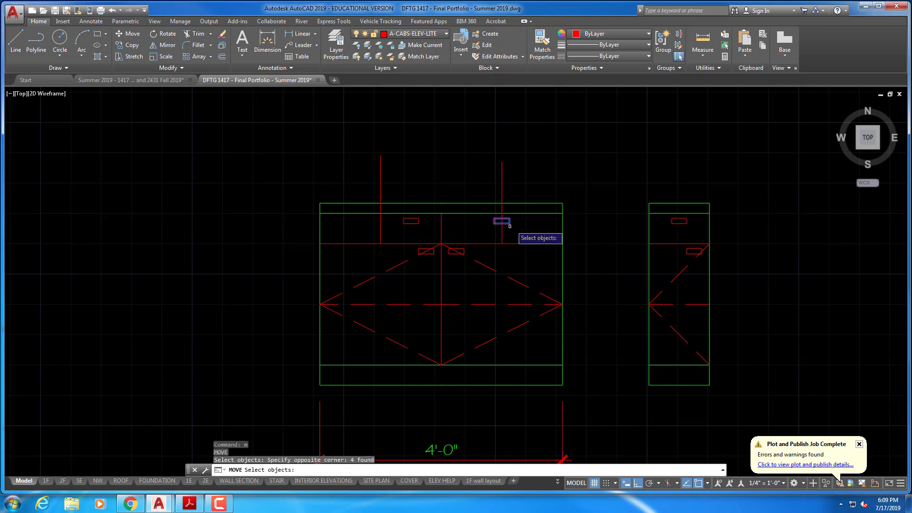
{"action": "key", "text": "Return"}
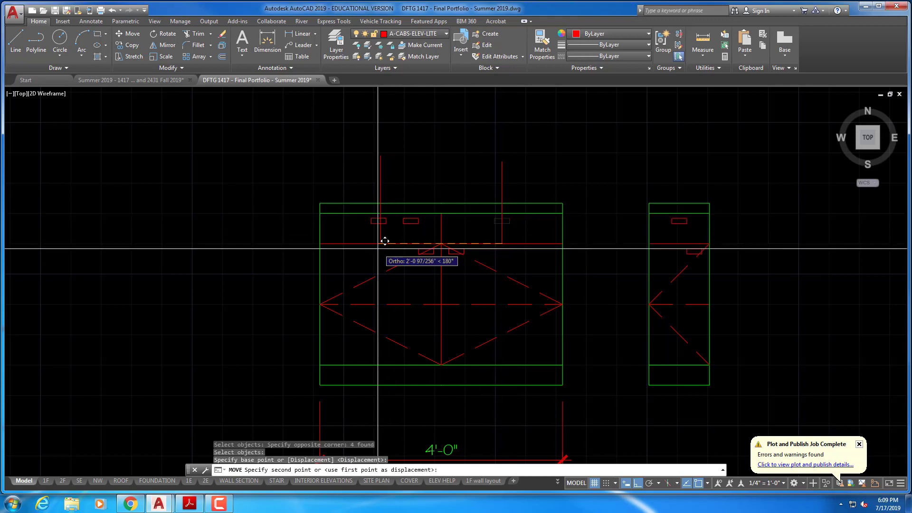
{"action": "left_click", "coordinate": [381, 244]}
{"action": "key", "text": "Escape"}
{"action": "key", "text": "Escape"}
{"action": "key", "text": "Escape"}
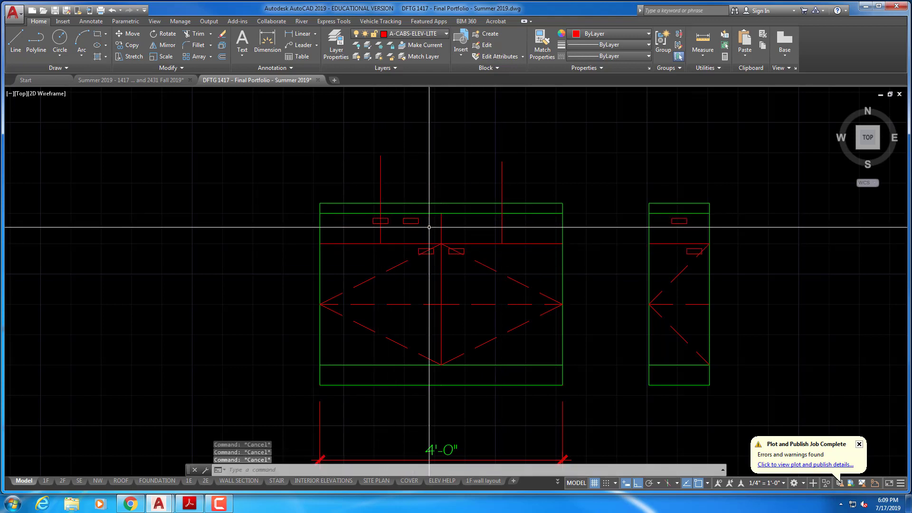
{"action": "key", "text": "Return"}
{"action": "left_click", "coordinate": [401, 225]}
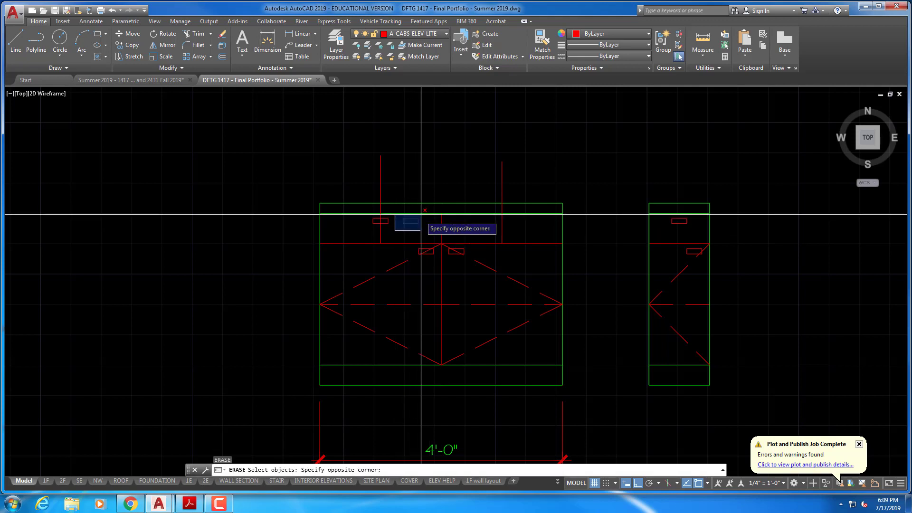
{"action": "left_click", "coordinate": [424, 210]}
{"action": "key", "text": "Escape"}
{"action": "key", "text": "Escape"}
{"action": "key", "text": "Escape"}
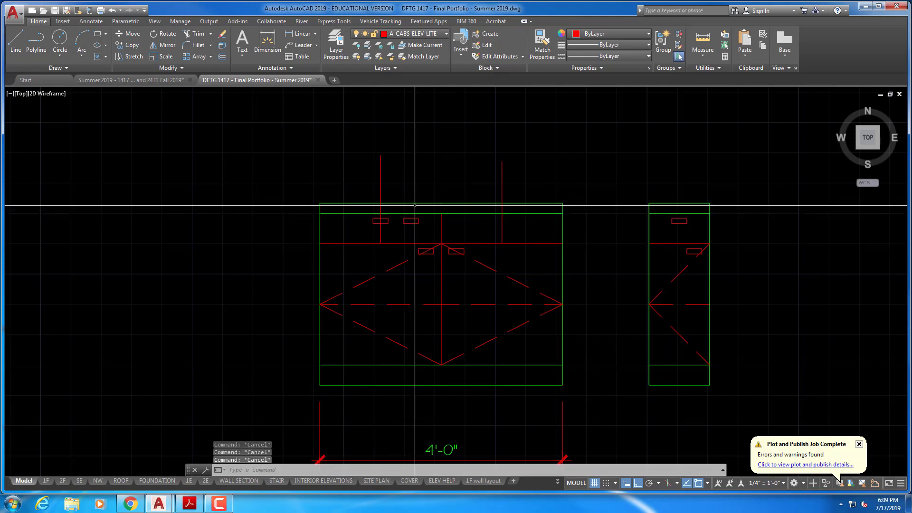
Erase the off-center drawer pull from the left drawer.
{"action": "type", "text": "e"}
{"action": "key", "text": "Return"}
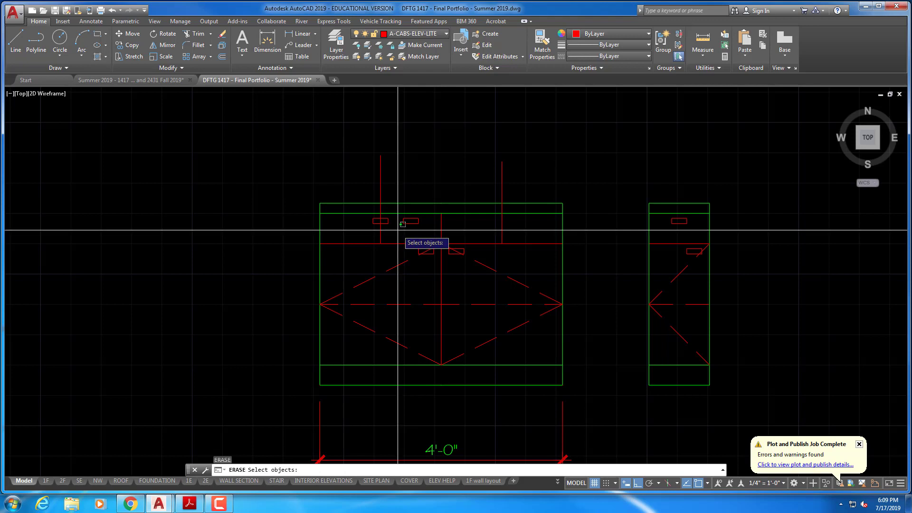
{"action": "left_click", "coordinate": [402, 224]}
{"action": "left_click", "coordinate": [403, 191]}
{"action": "key", "text": "Return"}
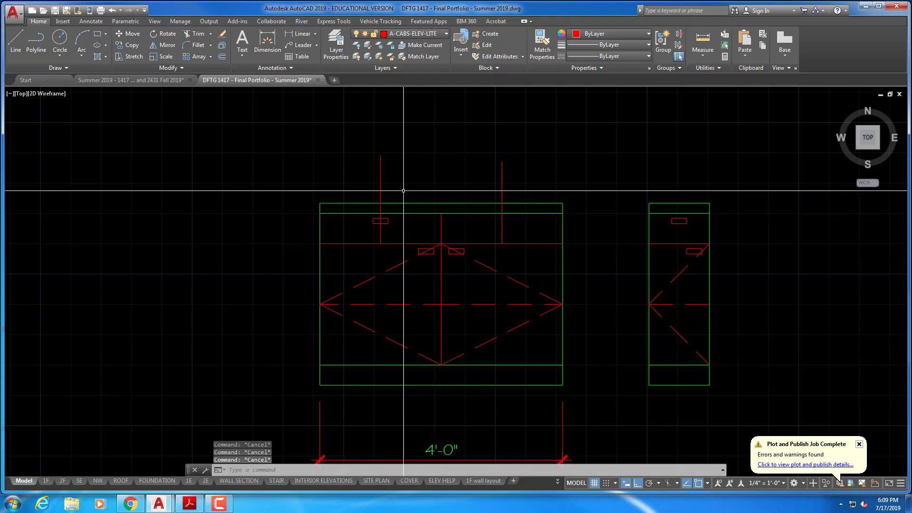
Copy the left drawer pull to the right drawer, from the left guide line to the right one at the countertop's top edge.
{"action": "type", "text": "co"}
{"action": "key", "text": "Return"}
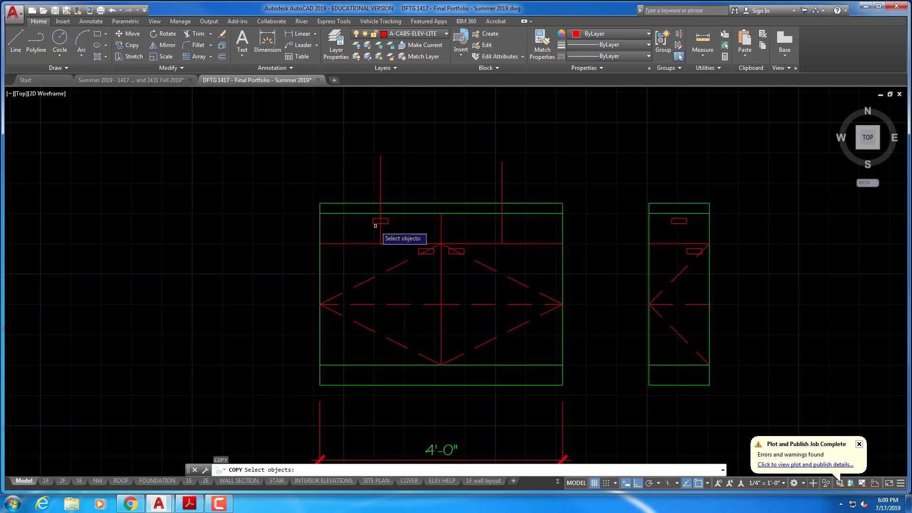
{"action": "left_click", "coordinate": [370, 228]}
{"action": "left_click", "coordinate": [407, 209]}
{"action": "key", "text": "Return"}
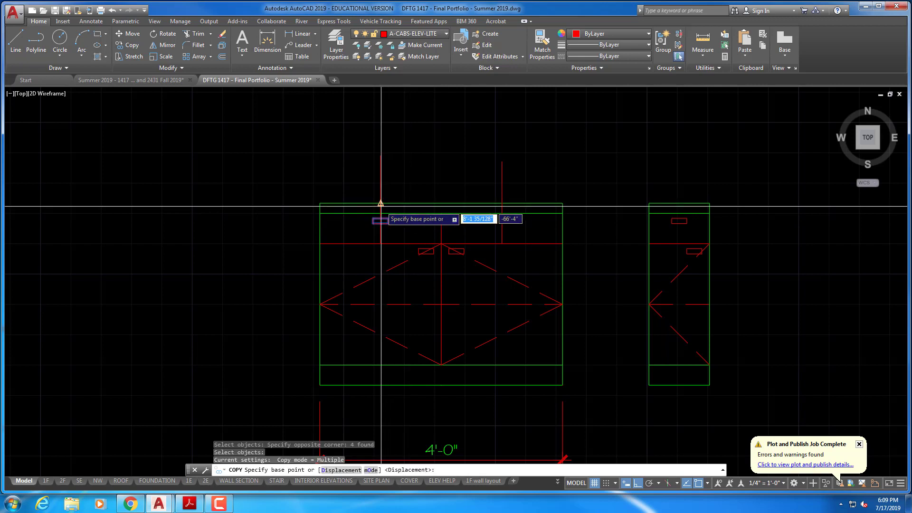
{"action": "left_click", "coordinate": [380, 204]}
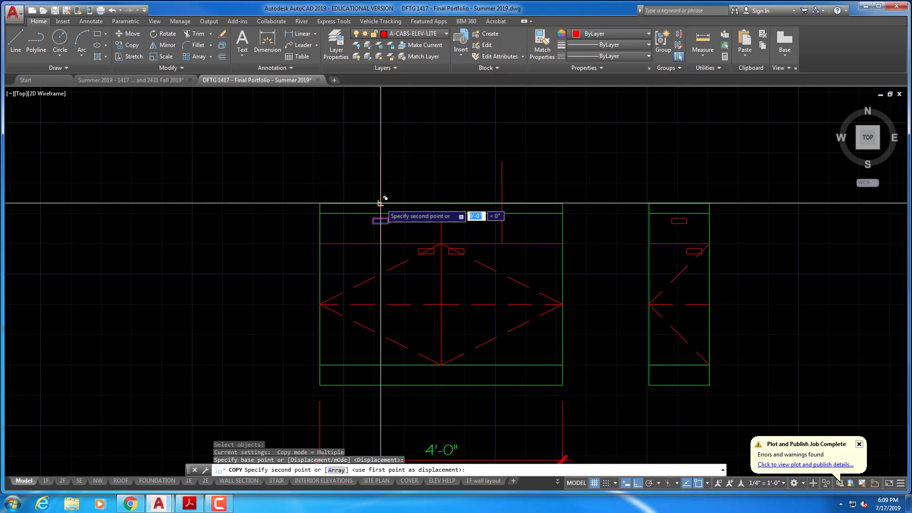
{"action": "left_click", "coordinate": [502, 205]}
{"action": "key", "text": "Escape"}
{"action": "key", "text": "Escape"}
{"action": "key", "text": "Escape"}
Erase both vertical guide lines above the drawers.
{"action": "key", "text": "Return"}
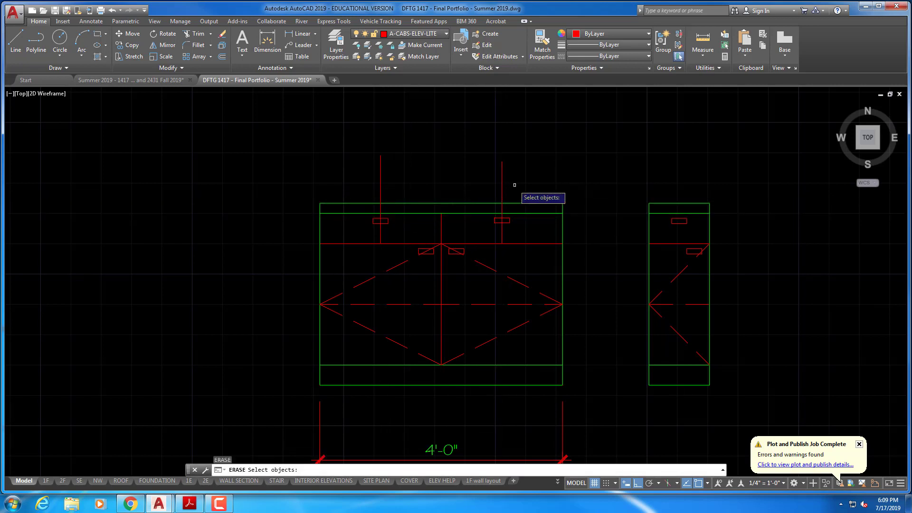
{"action": "left_click", "coordinate": [507, 186]}
{"action": "left_click", "coordinate": [359, 186]}
{"action": "scroll", "coordinate": [378, 186], "scroll_direction": "down", "scroll_amount": 2}
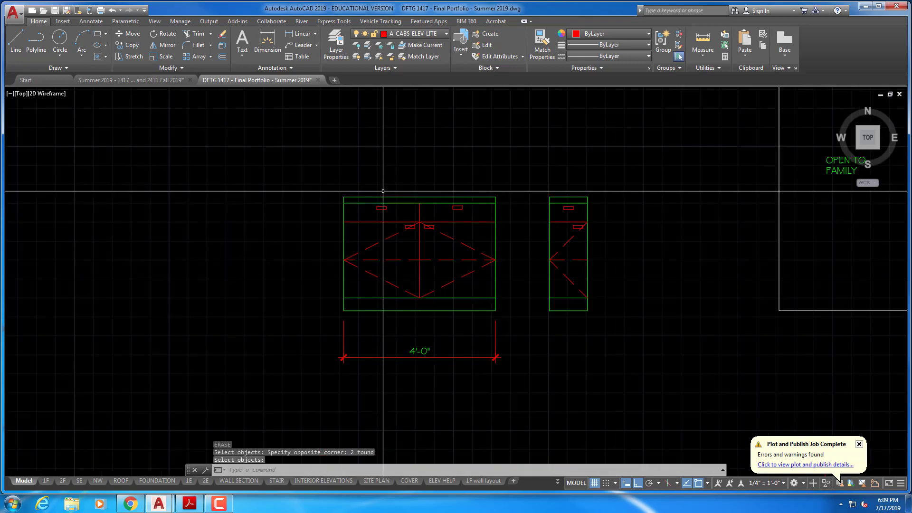
Examine the widened double cabinet next to the single cabinet and the range elevation's base cabinets.
{"action": "scroll", "coordinate": [373, 190], "scroll_direction": "up", "scroll_amount": 2}
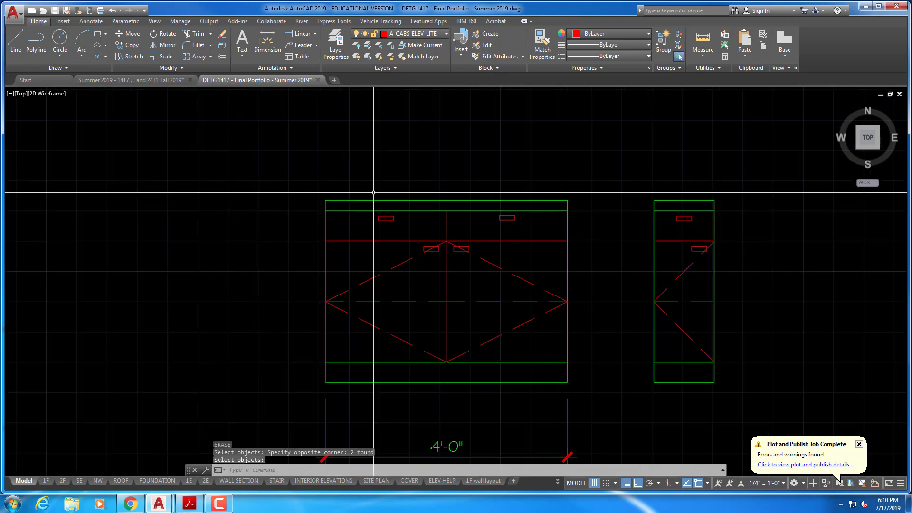
{"action": "scroll", "coordinate": [372, 193], "scroll_direction": "down", "scroll_amount": 2}
{"action": "mouse_move", "coordinate": [583, 200]}
{"action": "middle_mouse_down"}
{"action": "mouse_move", "coordinate": [475, 220]}
{"action": "mouse_move", "coordinate": [546, 236]}
{"action": "middle_mouse_up"}
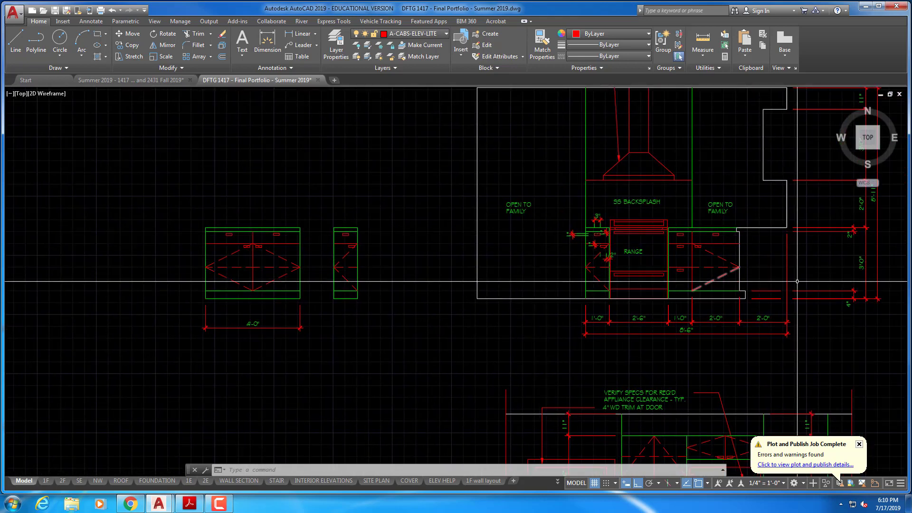
{"action": "scroll", "coordinate": [482, 284], "scroll_direction": "up", "scroll_amount": 2}
{"action": "middle_click_drag", "start_coordinate": [379, 287], "coordinate": [567, 303]}
{"action": "key", "text": "Escape"}
{"action": "key", "text": "Escape"}
{"action": "key", "text": "Escape"}
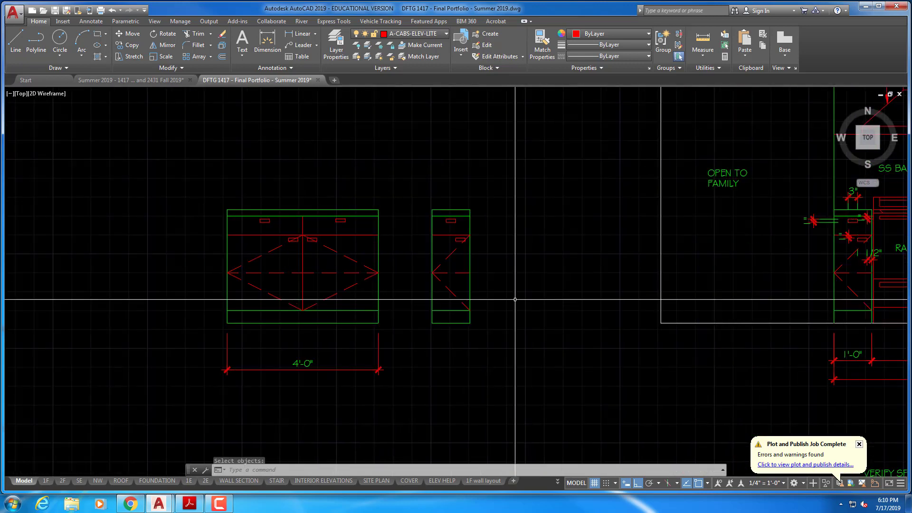
Copy the single-door base cabinet a short distance horizontally, away from the double cabinet.
{"action": "type", "text": "co"}
{"action": "key", "text": "Return"}
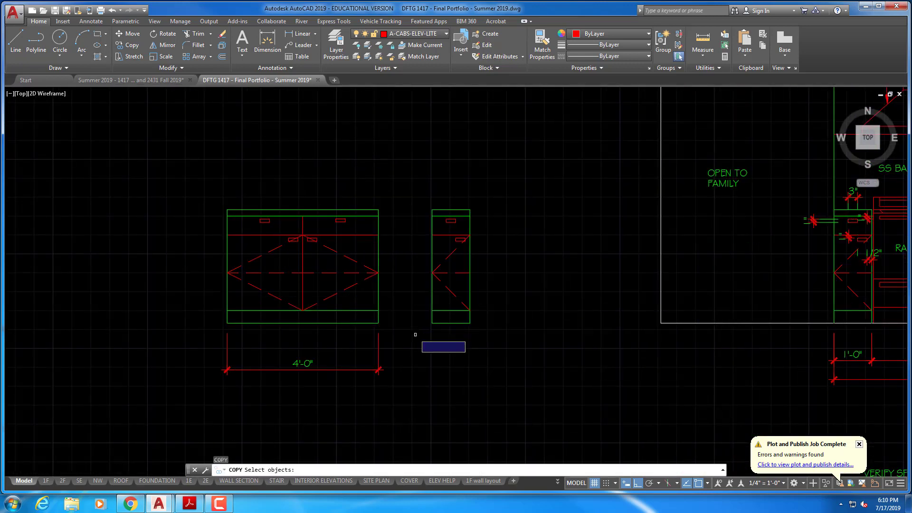
{"action": "left_click", "coordinate": [425, 332]}
{"action": "left_click", "coordinate": [497, 195]}
{"action": "key", "text": "Return"}
{"action": "left_click", "coordinate": [516, 193]}
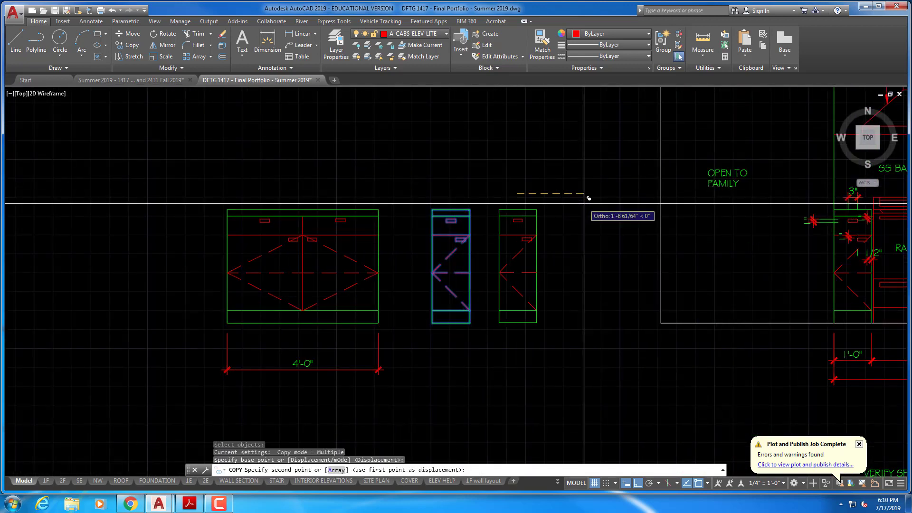
{"action": "key", "text": "Escape"}
{"action": "key", "text": "Escape"}
{"action": "key", "text": "Escape"}
{"action": "key", "text": "Escape"}
Erase the two dashed diagonal door-swing lines from the copied cabinet.
{"action": "scroll", "coordinate": [540, 247], "scroll_direction": "up", "scroll_amount": 2}
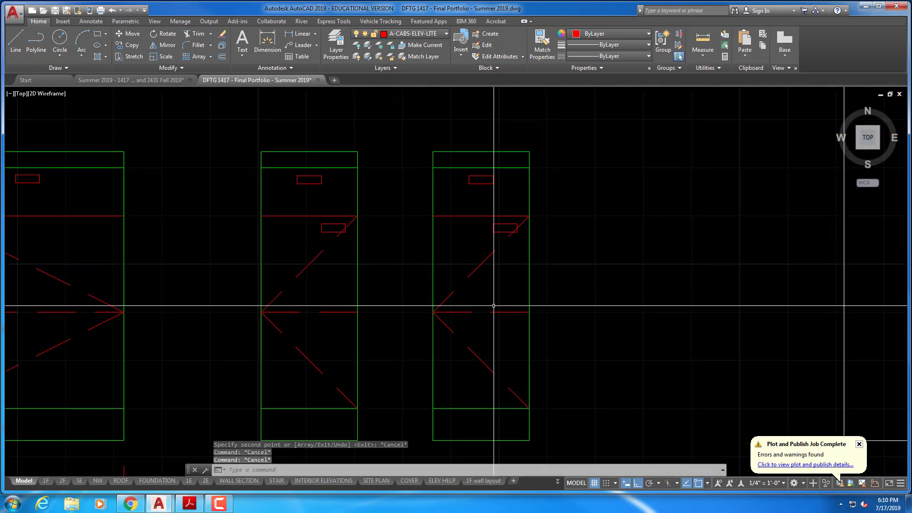
{"action": "type", "text": "e"}
{"action": "key", "text": "Return"}
{"action": "left_click", "coordinate": [490, 281]}
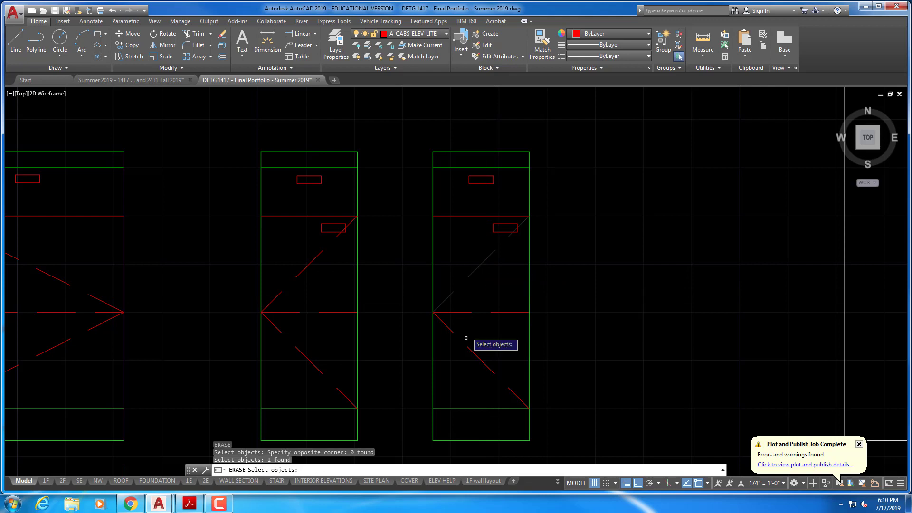
{"action": "key", "text": "Return"}
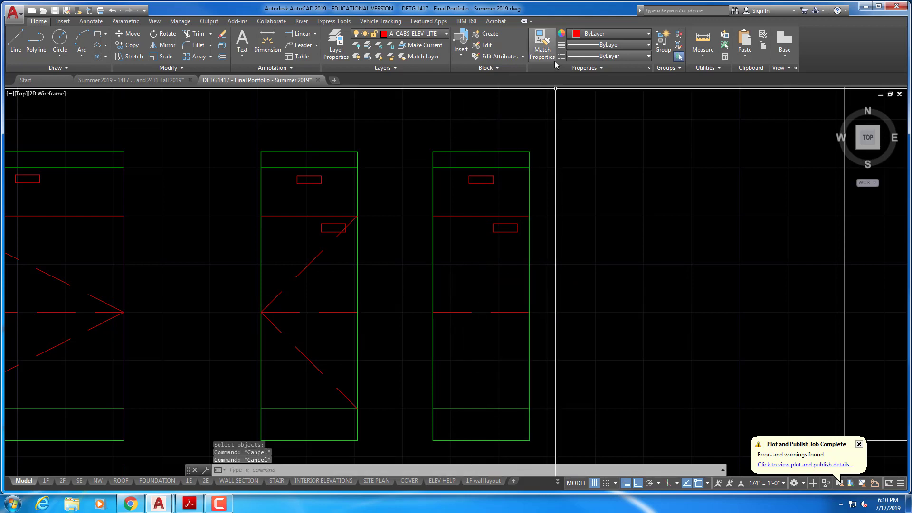
{"action": "left_click", "coordinate": [542, 42]}
{"action": "left_click", "coordinate": [477, 262]}
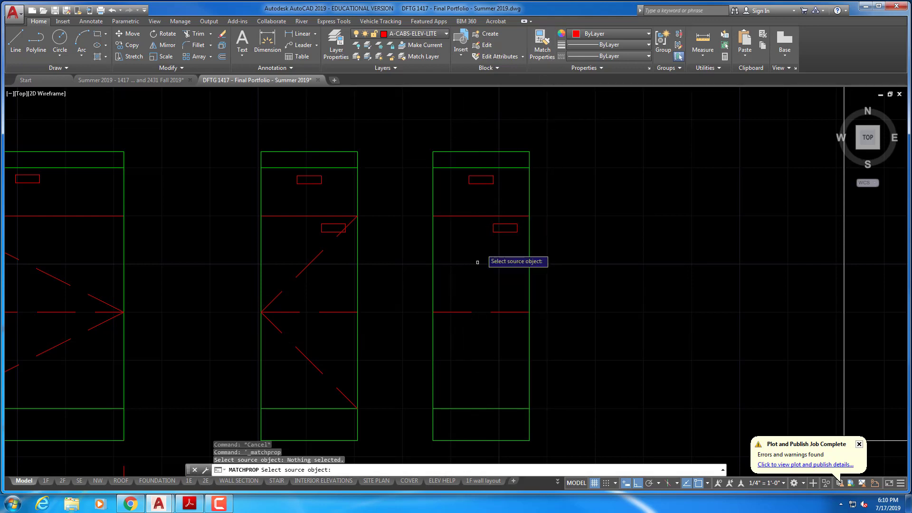
{"action": "left_click", "coordinate": [464, 312]}
{"action": "right_click", "coordinate": [464, 314]}
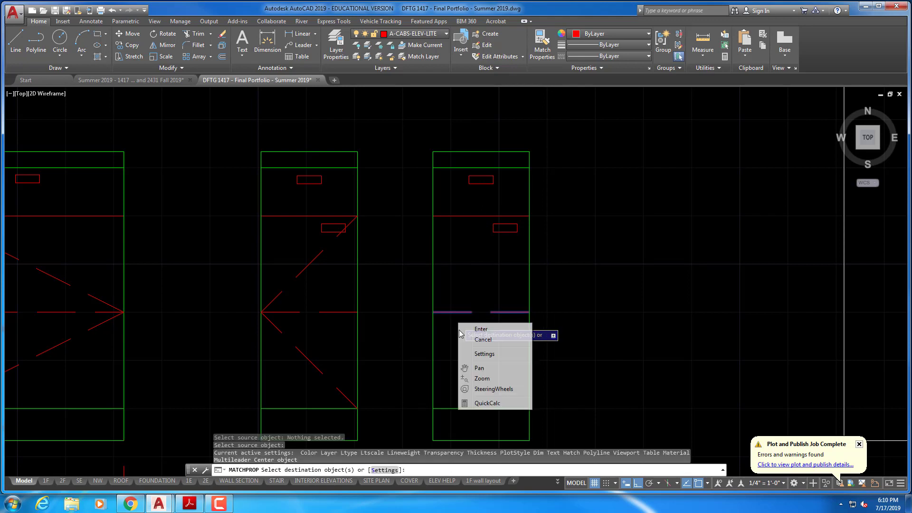
{"action": "left_click", "coordinate": [477, 337]}
Match the dashed middle line of the copied cabinet to the solid line below its top drawer.
{"action": "right_click", "coordinate": [481, 250]}
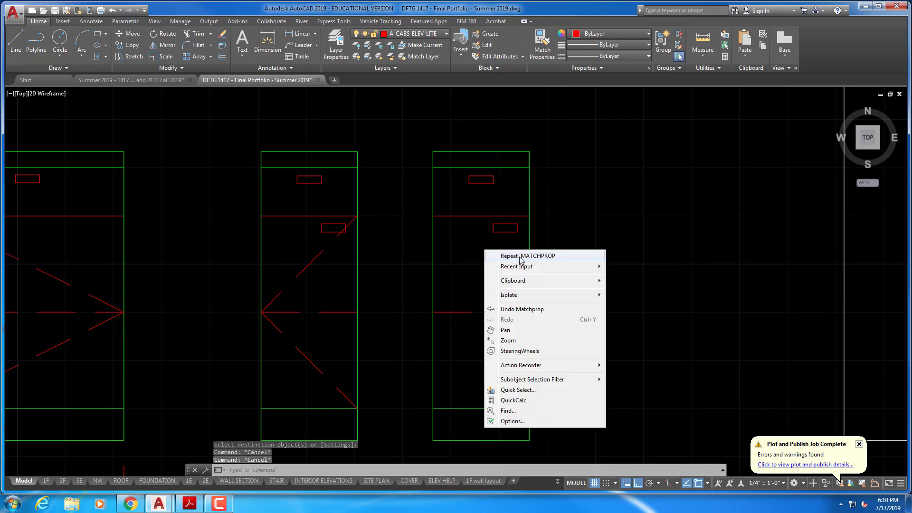
{"action": "left_click", "coordinate": [523, 255]}
{"action": "left_click", "coordinate": [513, 216]}
{"action": "left_click", "coordinate": [498, 310]}
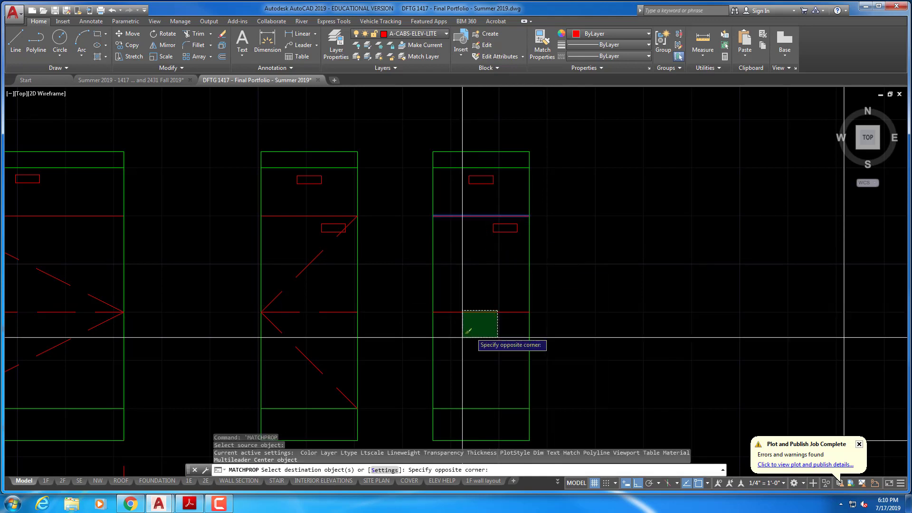
{"action": "left_click", "coordinate": [464, 331]}
{"action": "key", "text": "Escape"}
{"action": "key", "text": "Escape"}
{"action": "key", "text": "Escape"}
{"action": "key", "text": "Escape"}
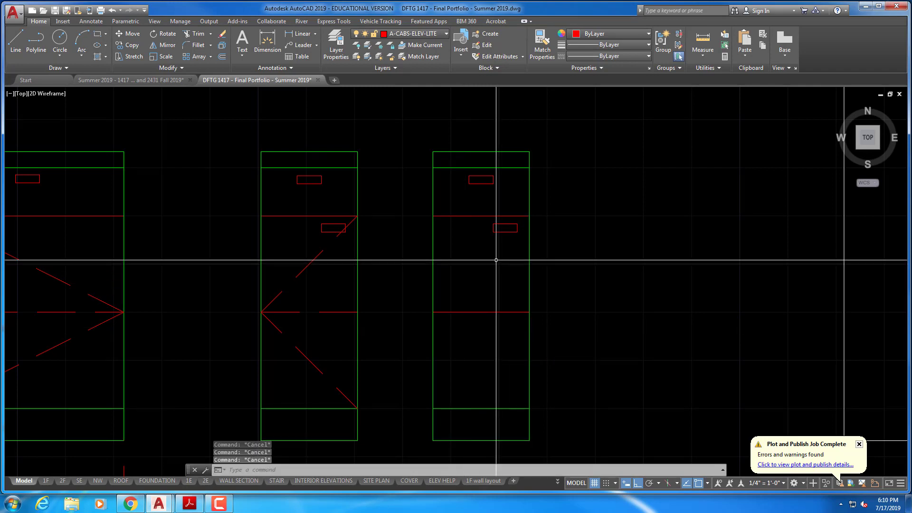
Draw a vertical guide line from the midpoint of the top drawer pull down past the cabinet's middle line.
{"action": "type", "text": "l"}
{"action": "key", "text": "Return"}
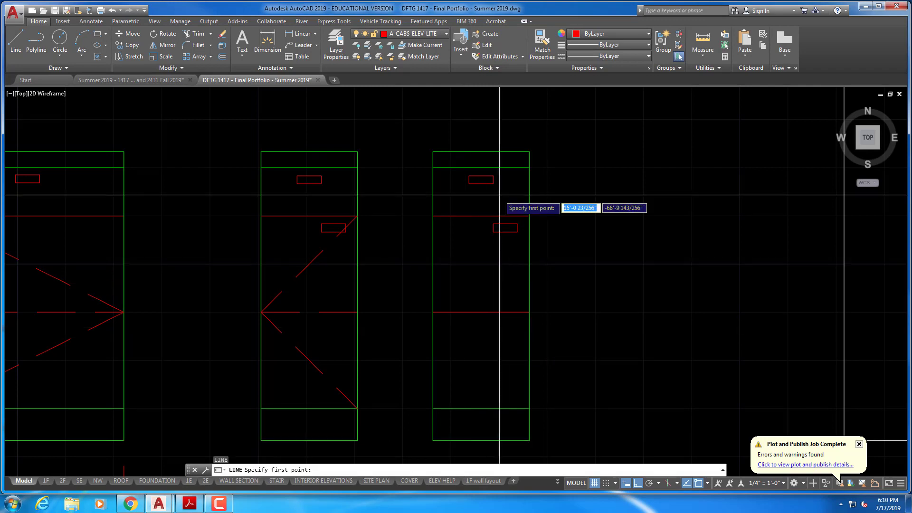
{"action": "left_click", "coordinate": [481, 176]}
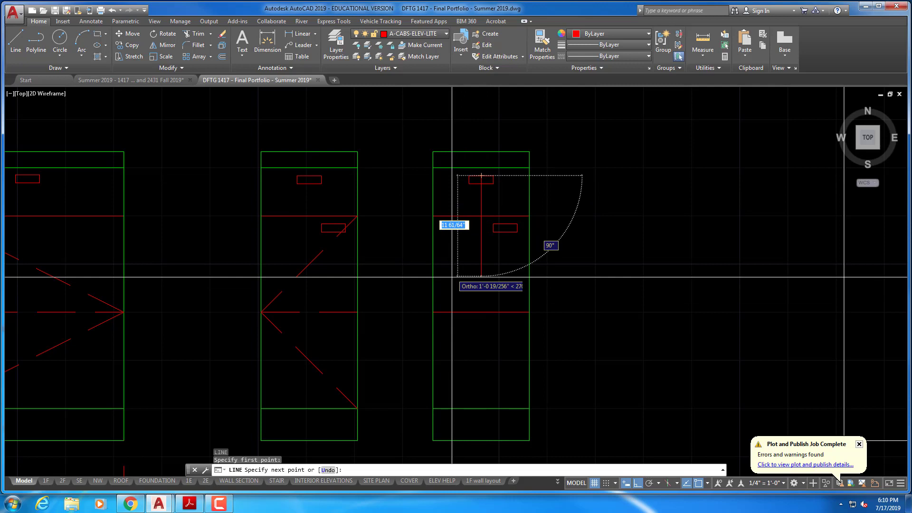
{"action": "left_click", "coordinate": [439, 336]}
{"action": "key", "text": "Escape"}
{"action": "key", "text": "Escape"}
{"action": "key", "text": "Escape"}
{"action": "key", "text": "Escape"}
Copy the former door pull by its top midpoint onto the vertical guide line, centering it in the second drawer.
{"action": "type", "text": "ct o"}
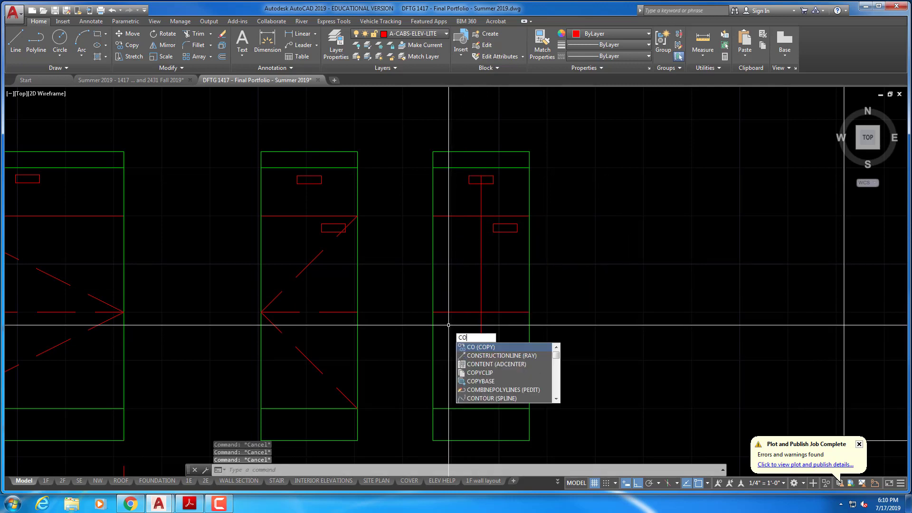
{"action": "key", "text": "Return"}
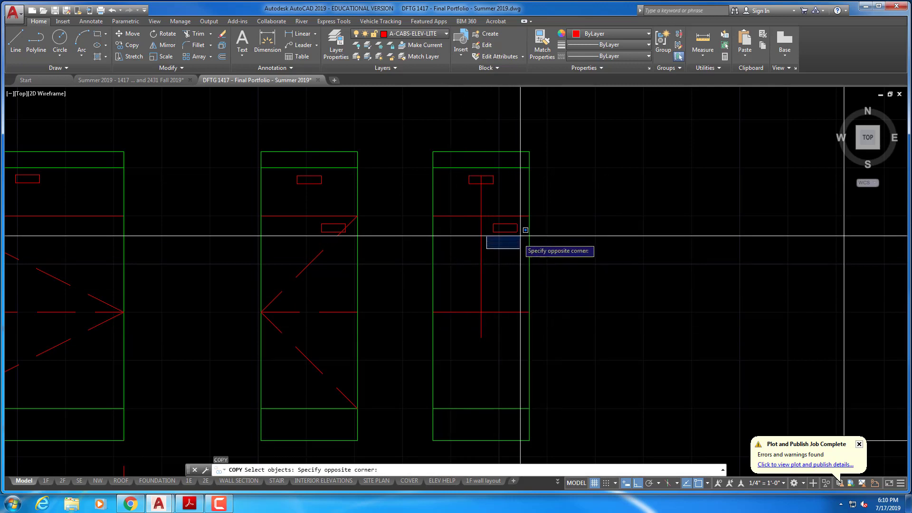
{"action": "left_click", "coordinate": [524, 222]}
{"action": "key", "text": "Return"}
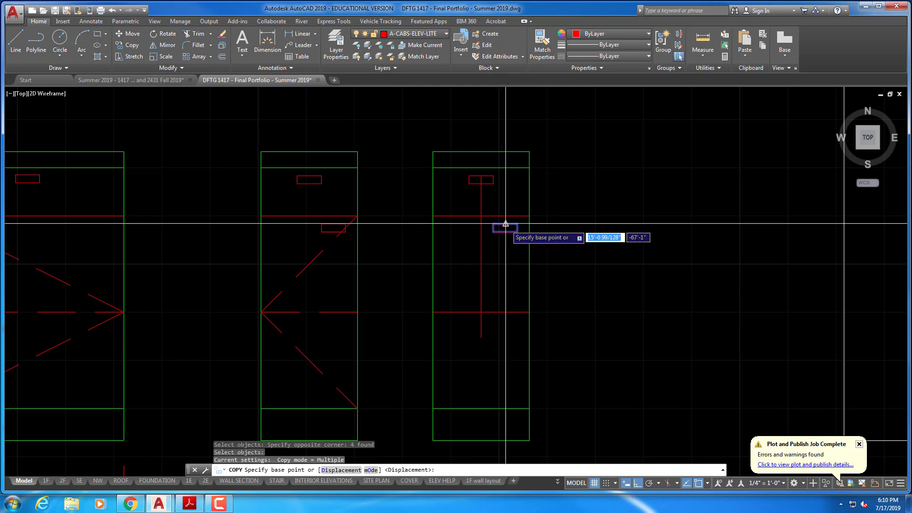
{"action": "left_click", "coordinate": [505, 224]}
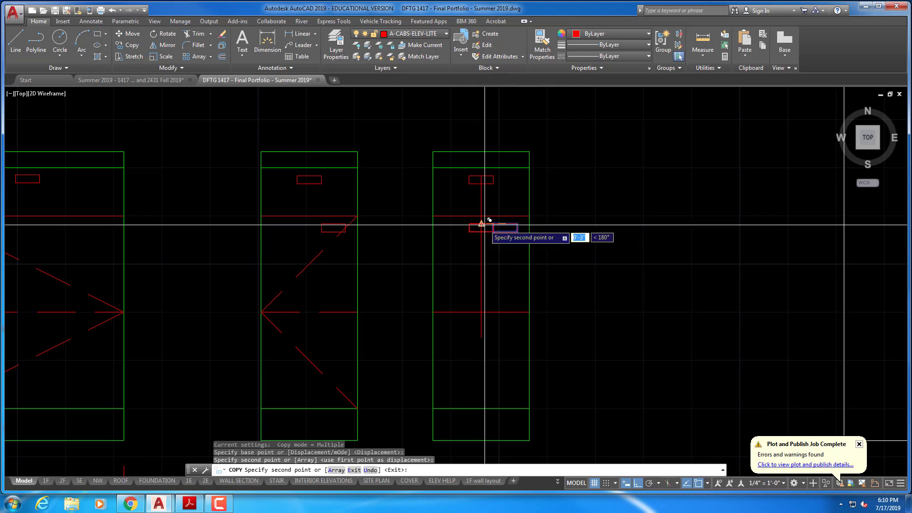
{"action": "left_click", "coordinate": [481, 223]}
{"action": "key", "text": "Escape"}
{"action": "key", "text": "Escape"}
{"action": "key", "text": "Escape"}
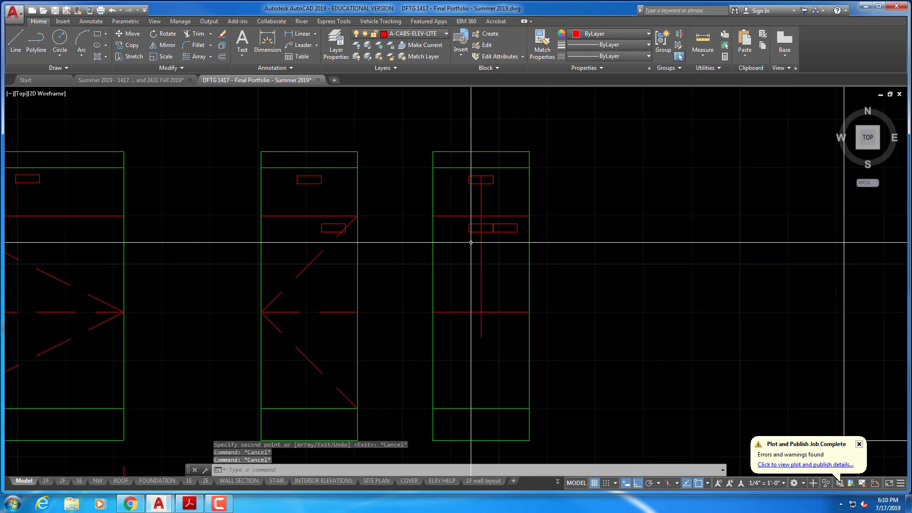
{"action": "key", "text": "Escape"}
Erase all lines of the off-center pull in the second drawer.
{"action": "type", "text": "e"}
{"action": "key", "text": "Return"}
{"action": "left_click", "coordinate": [519, 235]}
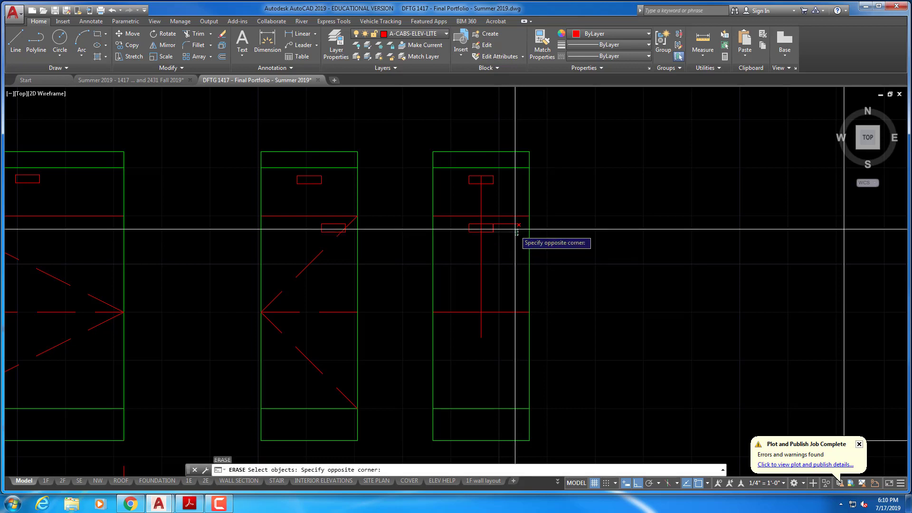
{"action": "left_click", "coordinate": [503, 226]}
{"action": "key", "text": "Return"}
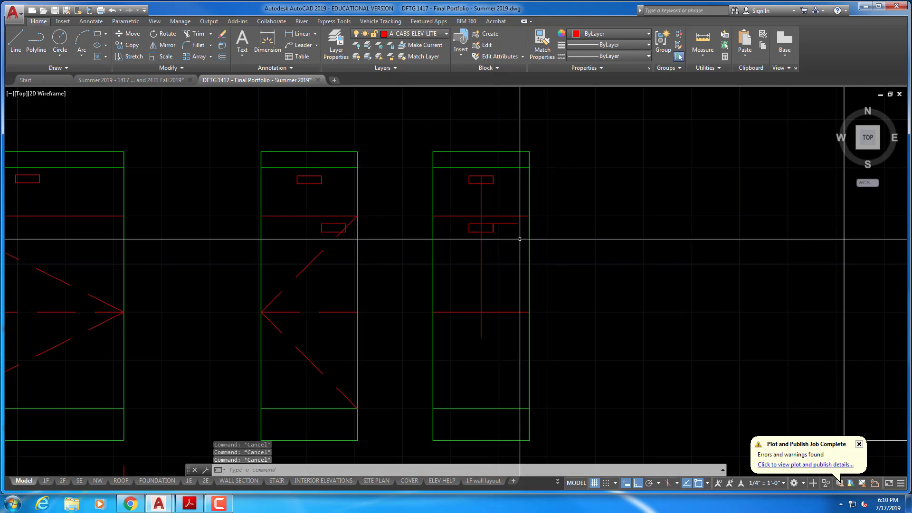
{"action": "key", "text": "Return"}
{"action": "key", "text": "Escape"}
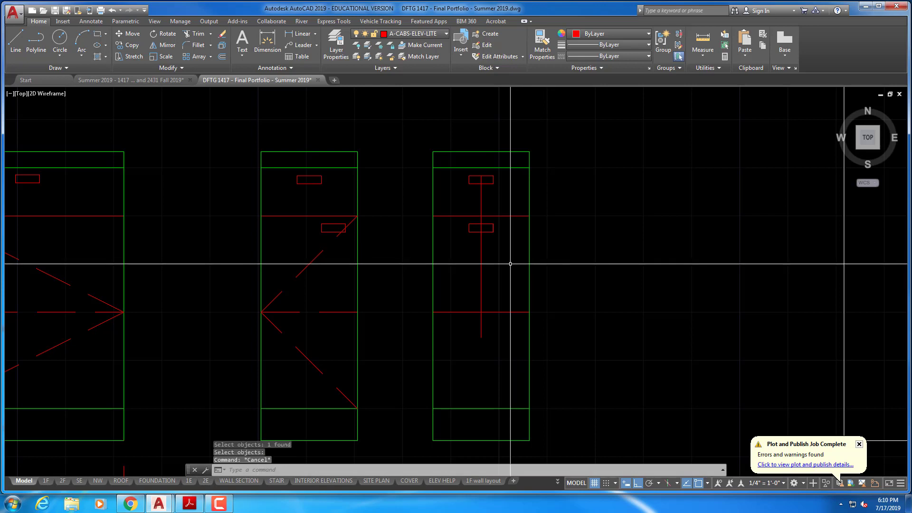
{"action": "type", "text": "c"}
{"action": "key", "text": "Return"}
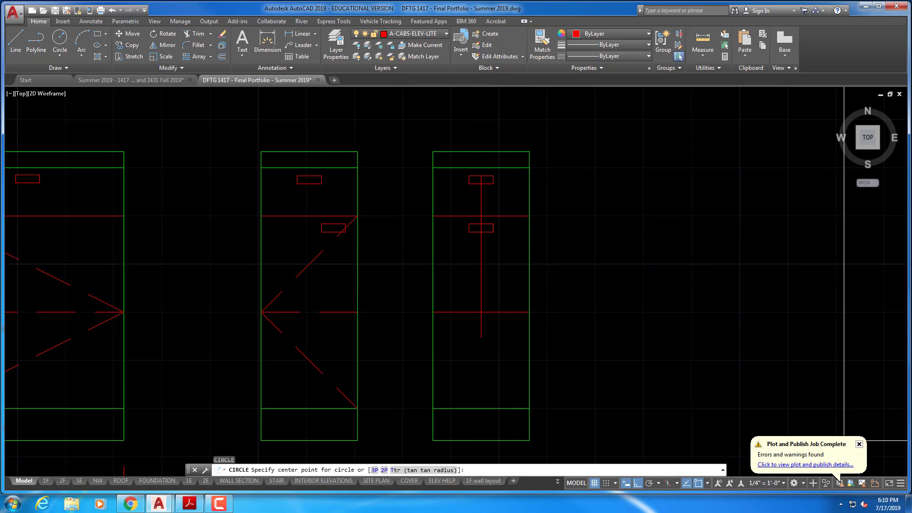
{"action": "key", "text": "Escape"}
Copy the second drawer's centered pull to the bottom drawer, from the upper drawer line's midpoint to the middle line's midpoint.
{"action": "type", "text": "co"}
{"action": "key", "text": "Return"}
{"action": "left_click", "coordinate": [467, 237]}
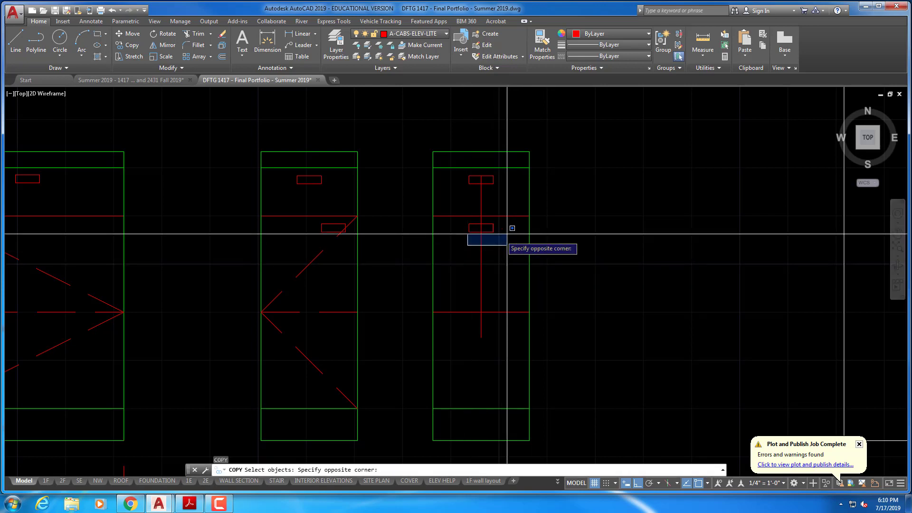
{"action": "left_click", "coordinate": [497, 222]}
{"action": "key", "text": "Return"}
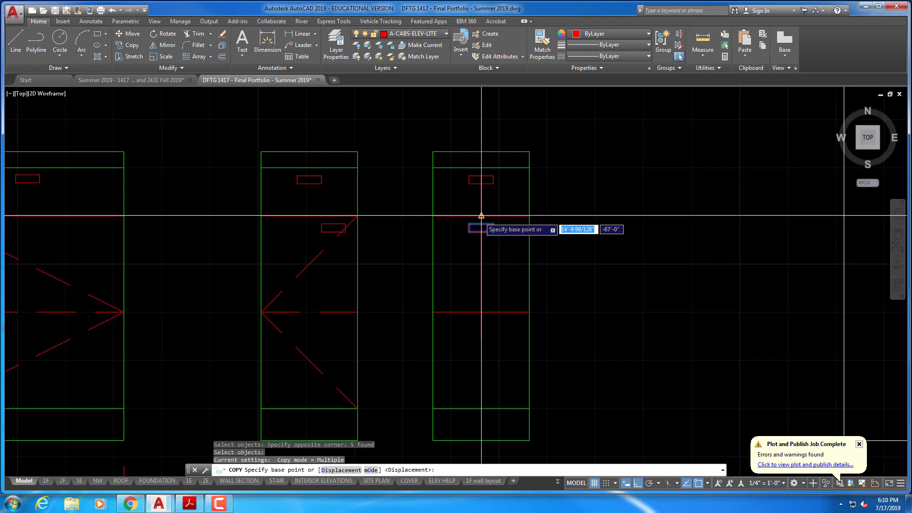
{"action": "left_click", "coordinate": [481, 216]}
{"action": "left_click", "coordinate": [475, 314]}
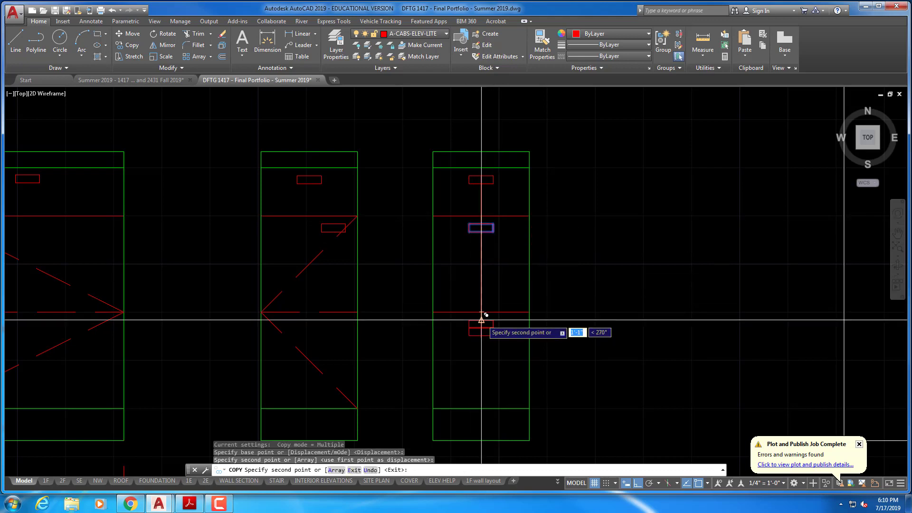
{"action": "key", "text": "Escape"}
{"action": "key", "text": "Escape"}
{"action": "key", "text": "Escape"}
Erase the vertical guide line running through the drawer pulls.
{"action": "scroll", "coordinate": [511, 327], "scroll_direction": "down", "scroll_amount": 2}
{"action": "type", "text": "e"}
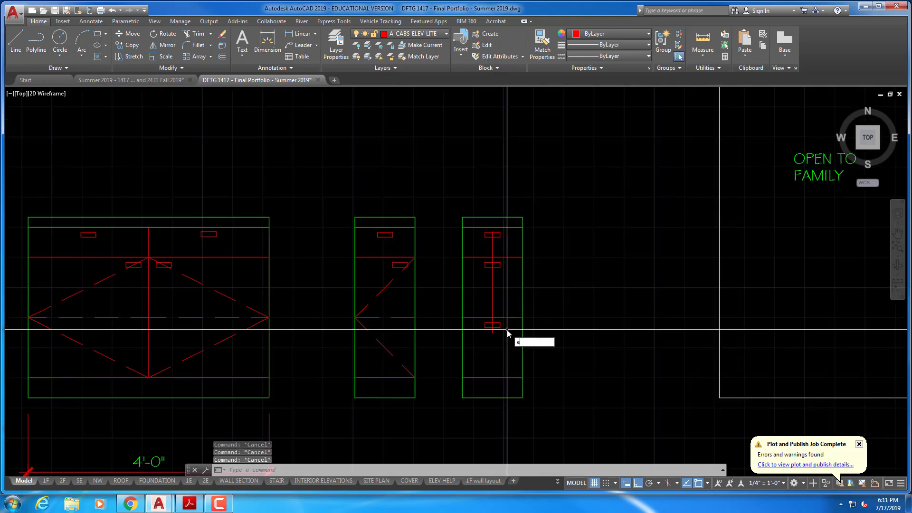
{"action": "key", "text": "Return"}
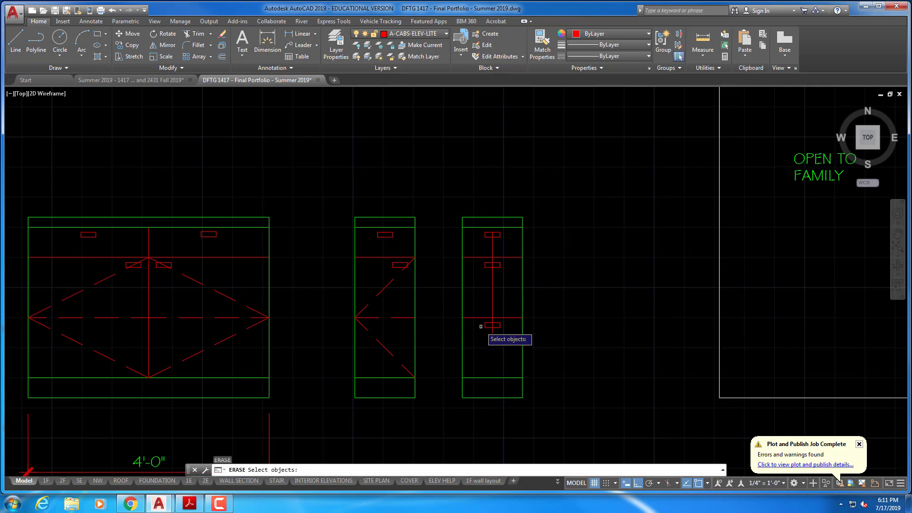
{"action": "key", "text": "Return"}
Examine the range elevation and its base cabinets, checking the range as a single block.
{"action": "scroll", "coordinate": [525, 298], "scroll_direction": "down", "scroll_amount": 2}
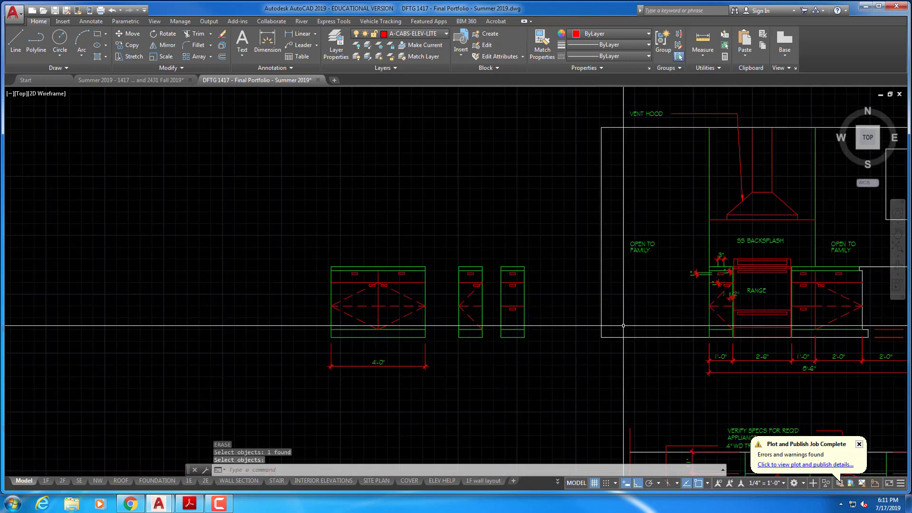
{"action": "mouse_move", "coordinate": [599, 326]}
{"action": "middle_mouse_down"}
{"action": "mouse_move", "coordinate": [452, 326]}
{"action": "mouse_move", "coordinate": [460, 325]}
{"action": "middle_mouse_up"}
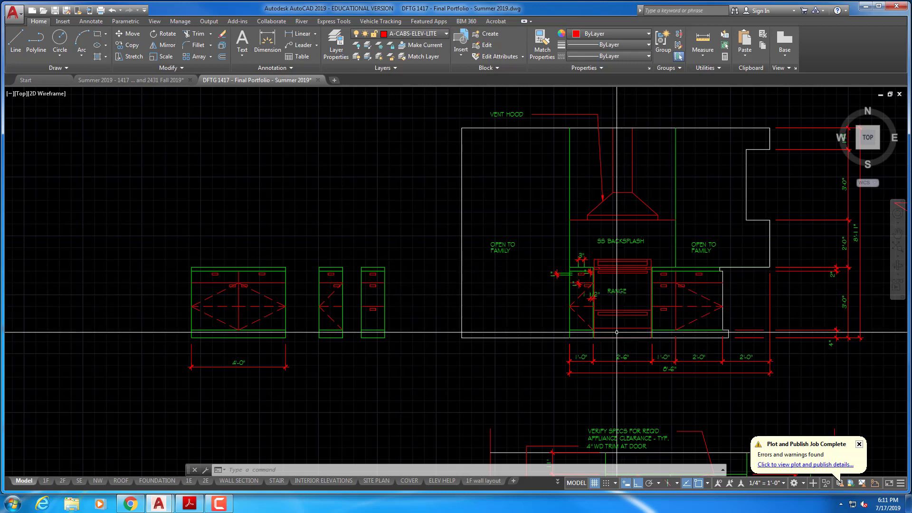
{"action": "scroll", "coordinate": [616, 335], "scroll_direction": "up", "scroll_amount": 4}
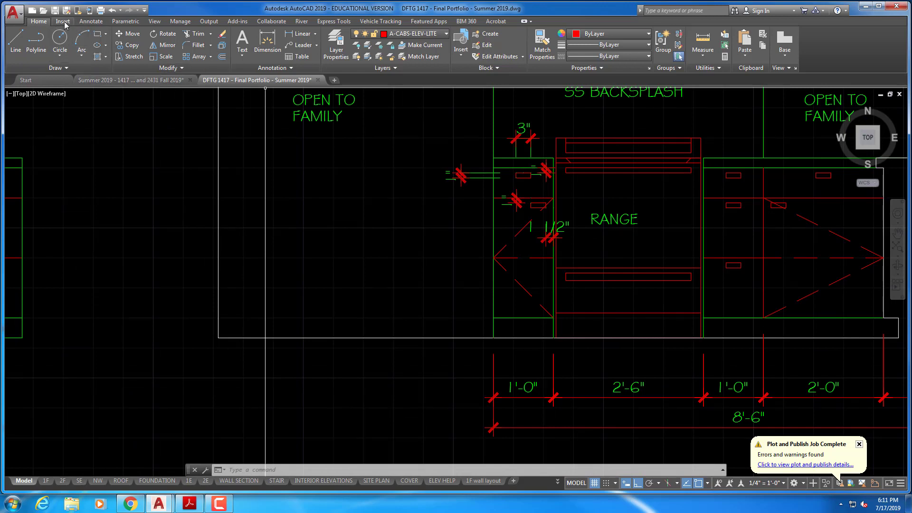
{"action": "left_click", "coordinate": [608, 144]}
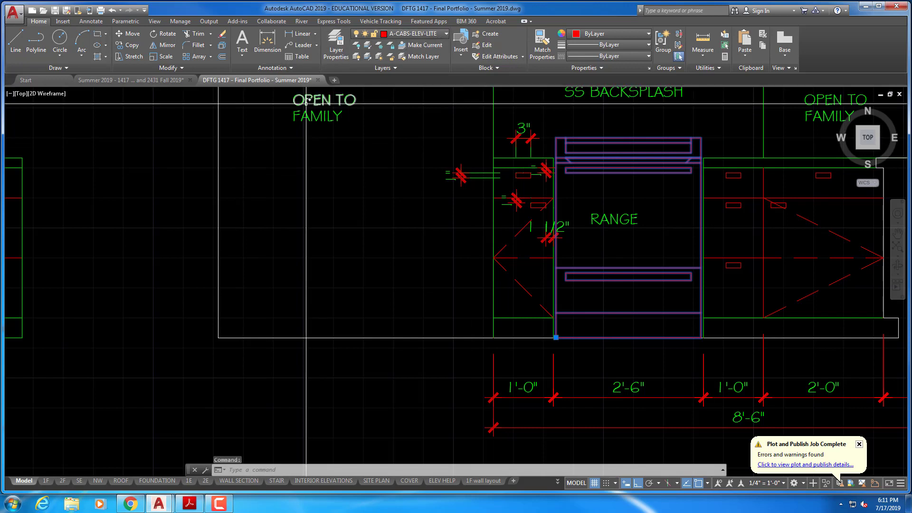
{"action": "key", "text": "Escape"}
{"action": "key", "text": "Escape"}
{"action": "key", "text": "Escape"}
Browse for a block file to insert, going to the Interior Elevations folder inside BLOCKS.
{"action": "left_click", "coordinate": [63, 21]}
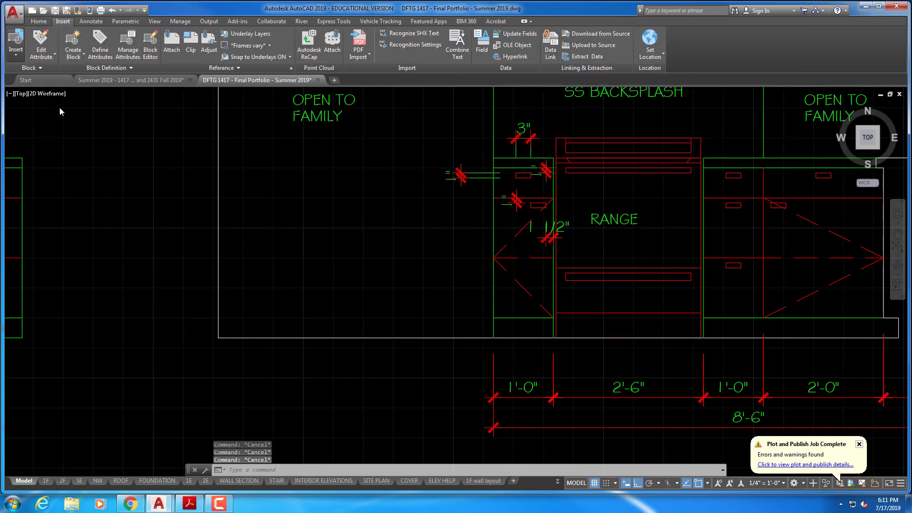
{"action": "left_click", "coordinate": [15, 48]}
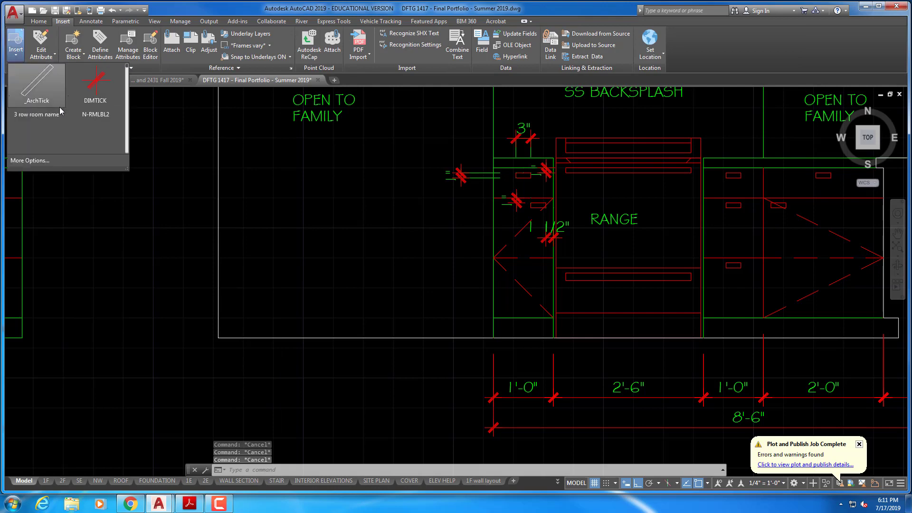
{"action": "left_click", "coordinate": [47, 161]}
{"action": "left_click", "coordinate": [547, 193]}
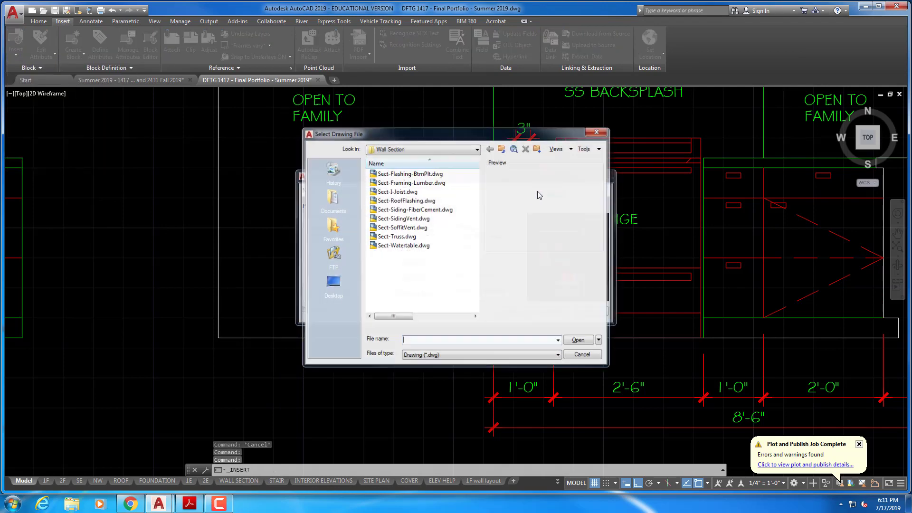
{"action": "left_click", "coordinate": [478, 150]}
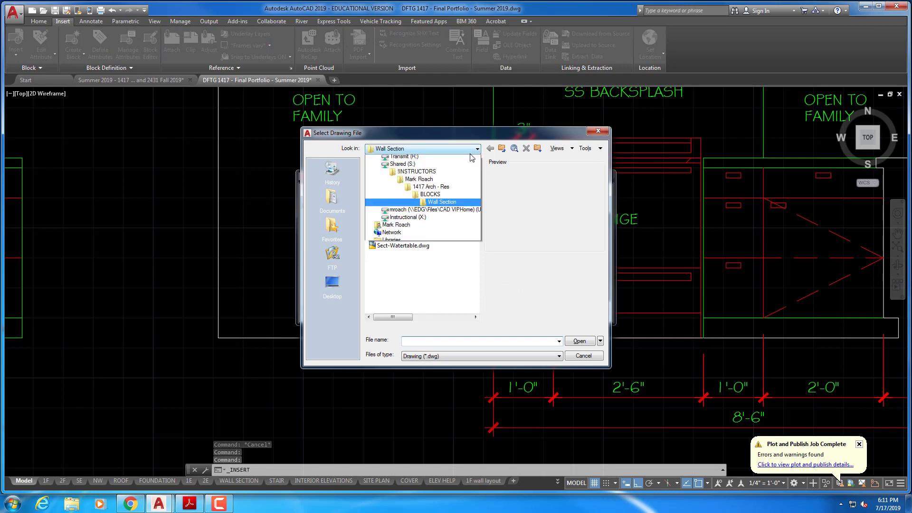
{"action": "left_click", "coordinate": [423, 227]}
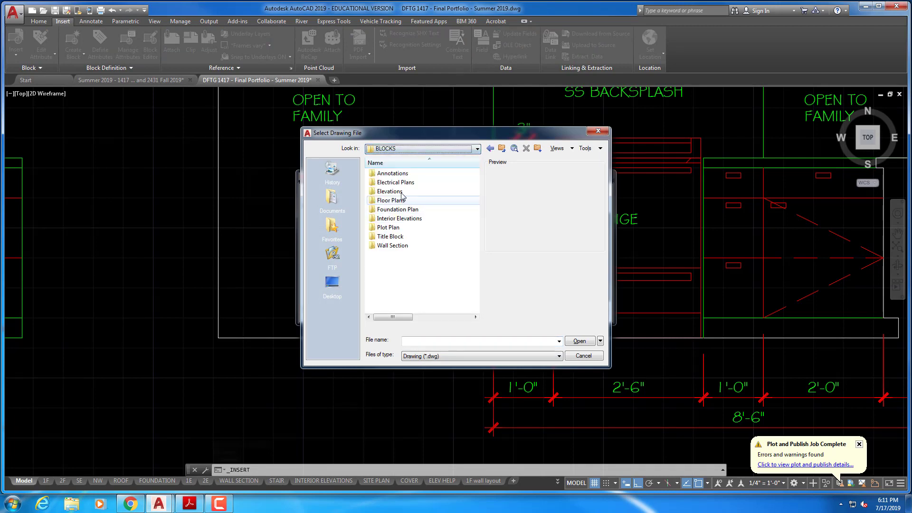
{"action": "double_click", "coordinate": [396, 219]}
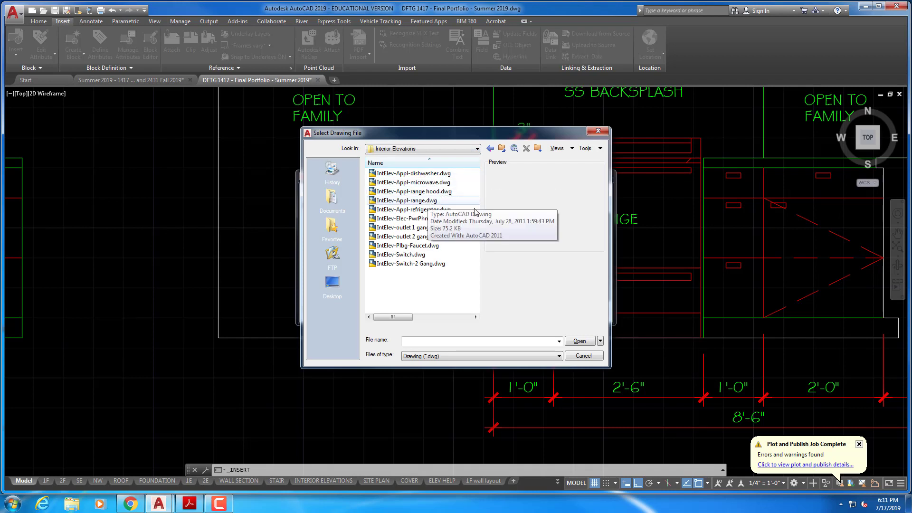
Insert IntElev-Appl-range.dwg, redefining the existing block, at the lower right corner of the 1'-0" base cabinet beside the range, unrotated.
{"action": "left_click", "coordinate": [409, 201]}
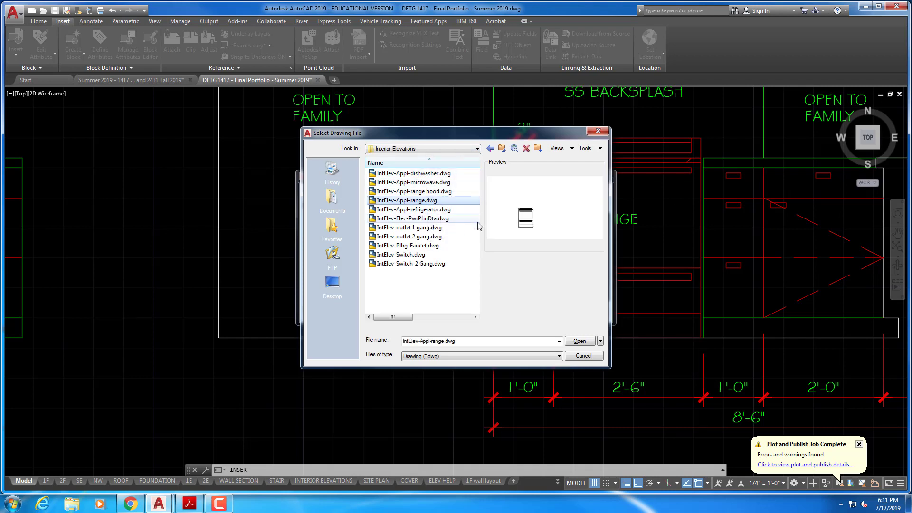
{"action": "left_click", "coordinate": [579, 342]}
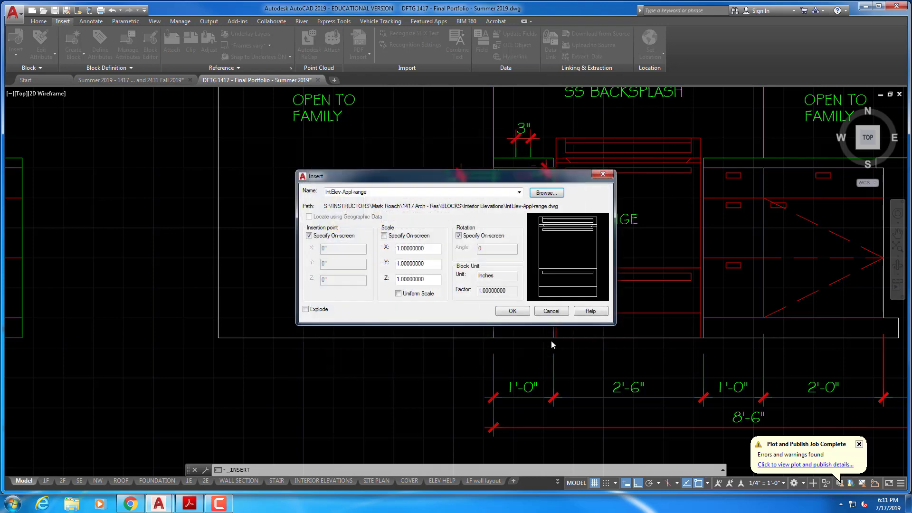
{"action": "left_click", "coordinate": [512, 312]}
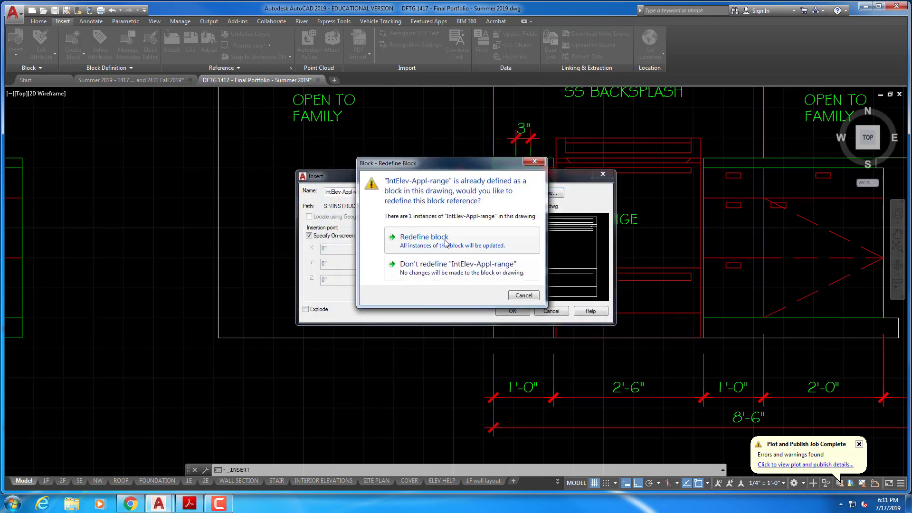
{"action": "left_click", "coordinate": [445, 241]}
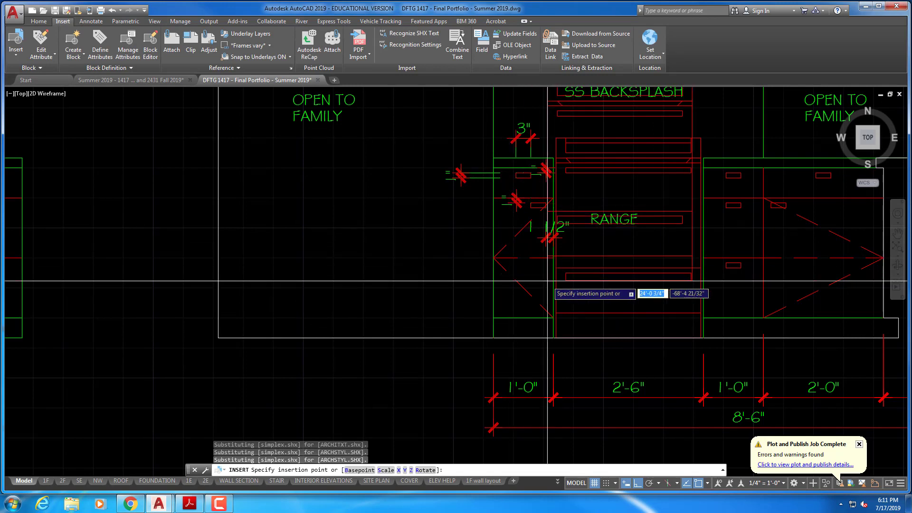
{"action": "left_click", "coordinate": [553, 338]}
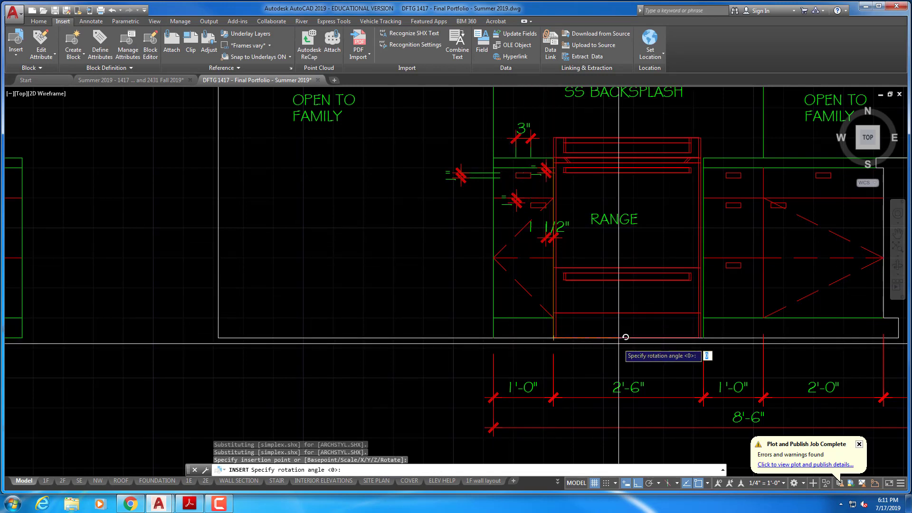
{"action": "left_click", "coordinate": [621, 337]}
{"action": "key", "text": "Escape"}
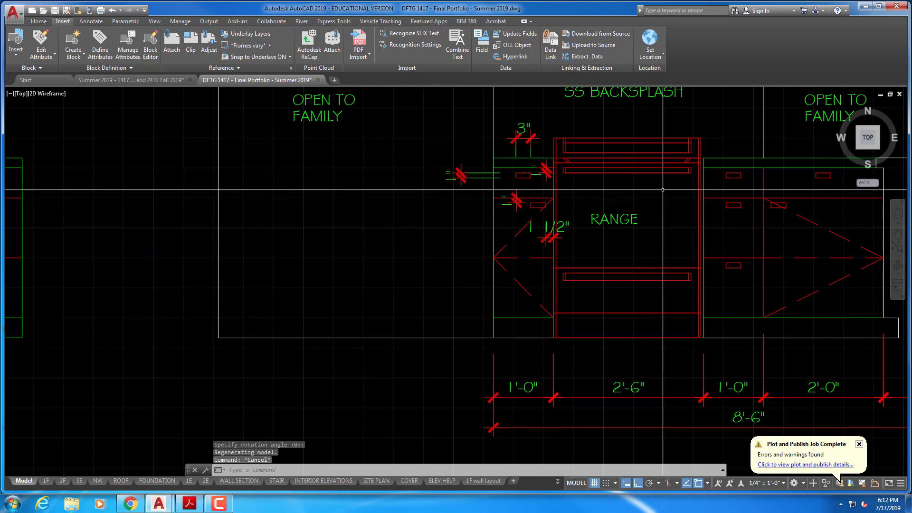
{"action": "type", "text": "M"}
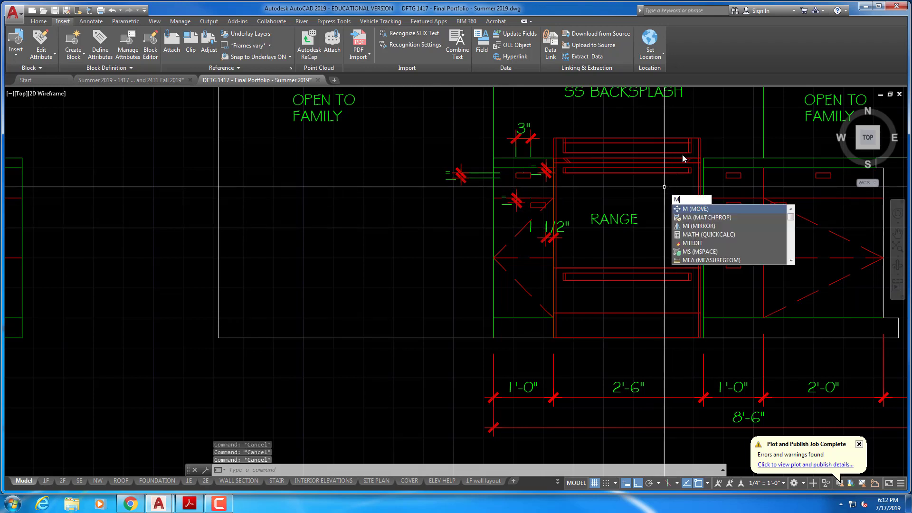
{"action": "key", "text": "Return"}
{"action": "left_click", "coordinate": [701, 139]}
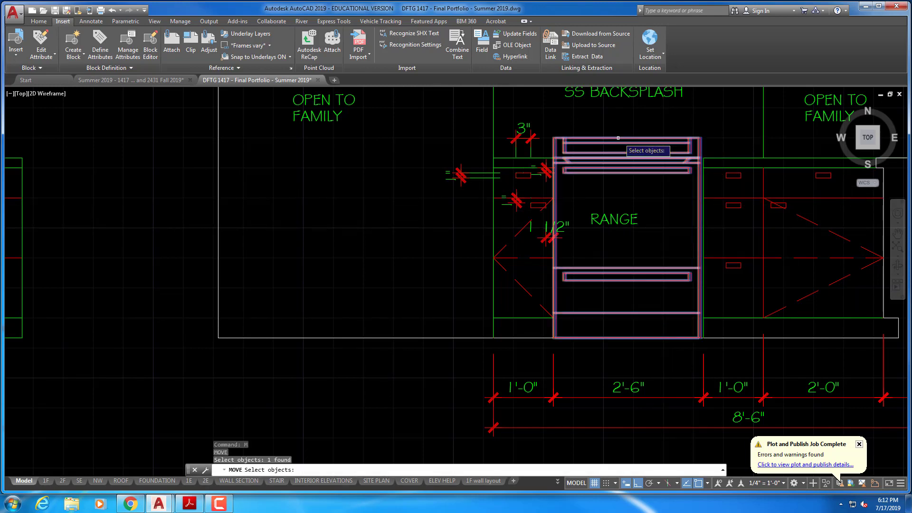
{"action": "key", "text": "Escape"}
{"action": "key", "text": "Escape"}
Move the newly inserted range block 1/2" horizontally to the right, away from the base cabinet.
{"action": "right_click", "coordinate": [604, 129]}
{"action": "left_click", "coordinate": [618, 138]}
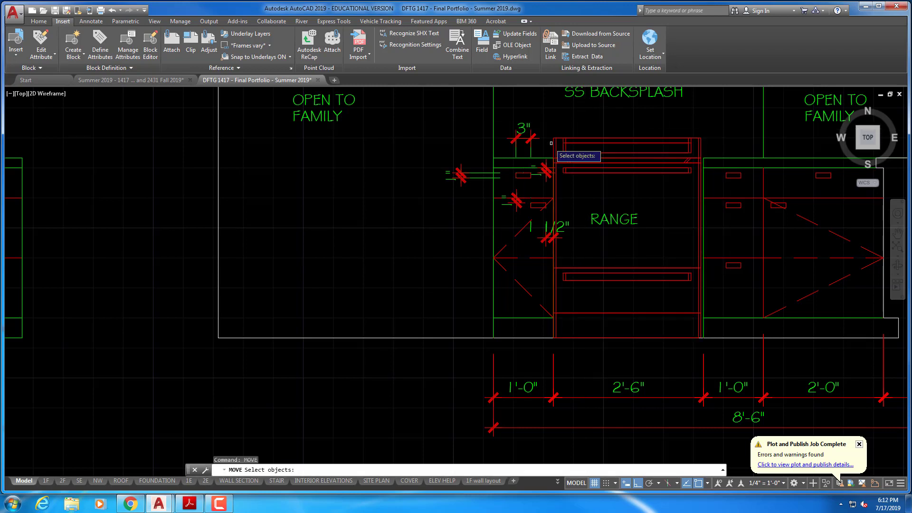
{"action": "left_click", "coordinate": [555, 142]}
{"action": "key", "text": "Return"}
{"action": "left_click", "coordinate": [574, 115]}
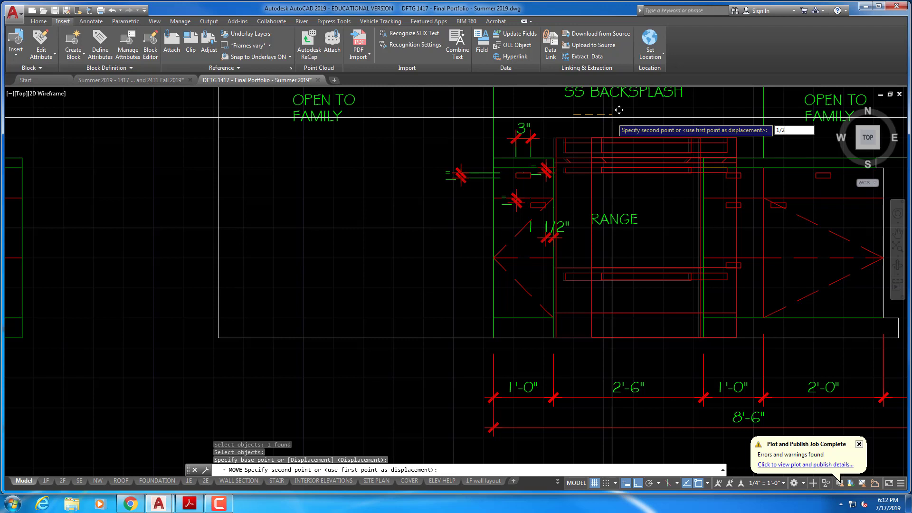
{"action": "key", "text": "Return"}
Erase one of the two overlapping range blocks.
{"action": "type", "text": "e"}
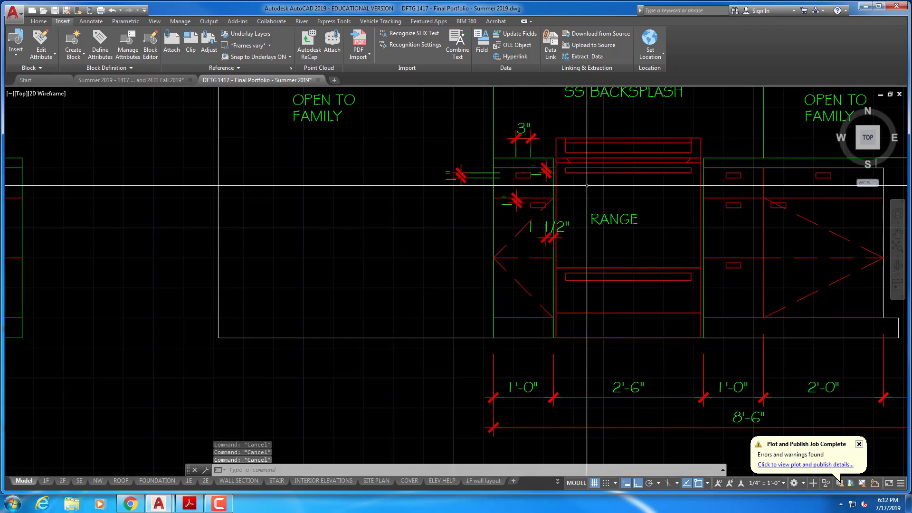
{"action": "key", "text": "Return"}
{"action": "left_click", "coordinate": [563, 175]}
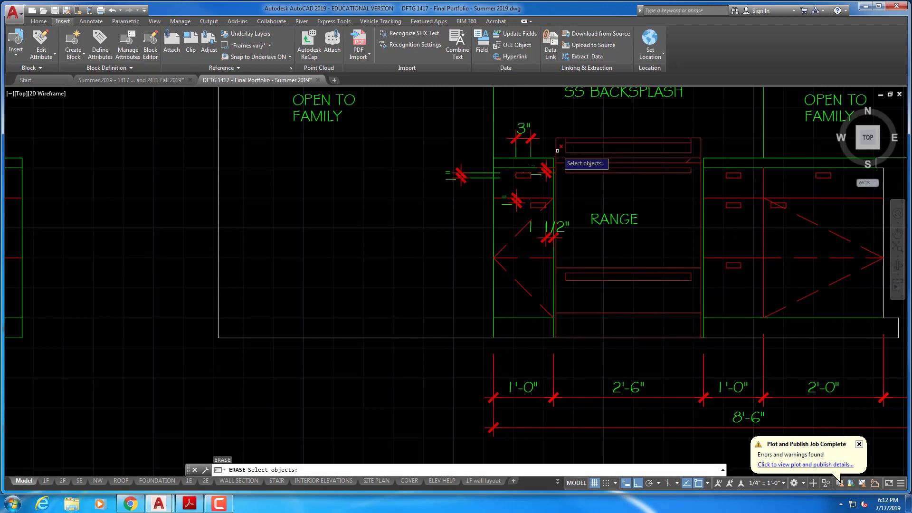
{"action": "key", "text": "Escape"}
{"action": "scroll", "coordinate": [571, 247], "scroll_direction": "down", "scroll_amount": 2}
{"action": "key", "text": "Escape"}
{"action": "key", "text": "Escape"}
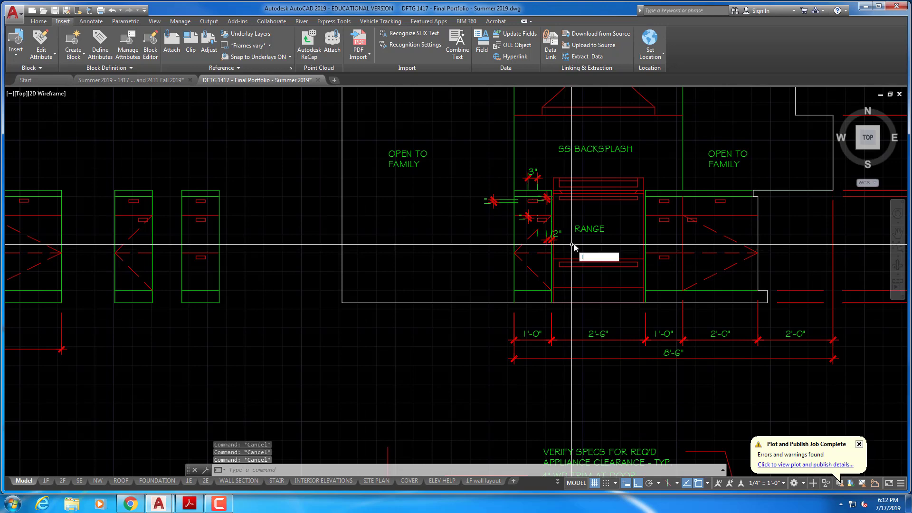
Draw a vertical centerline from the middle of the range's 2'-6" dimension up past the top of the vent hood elevation.
{"action": "key", "text": "Return"}
{"action": "left_click", "coordinate": [598, 340]}
{"action": "middle_click_drag", "start_coordinate": [595, 124], "coordinate": [567, 353]}
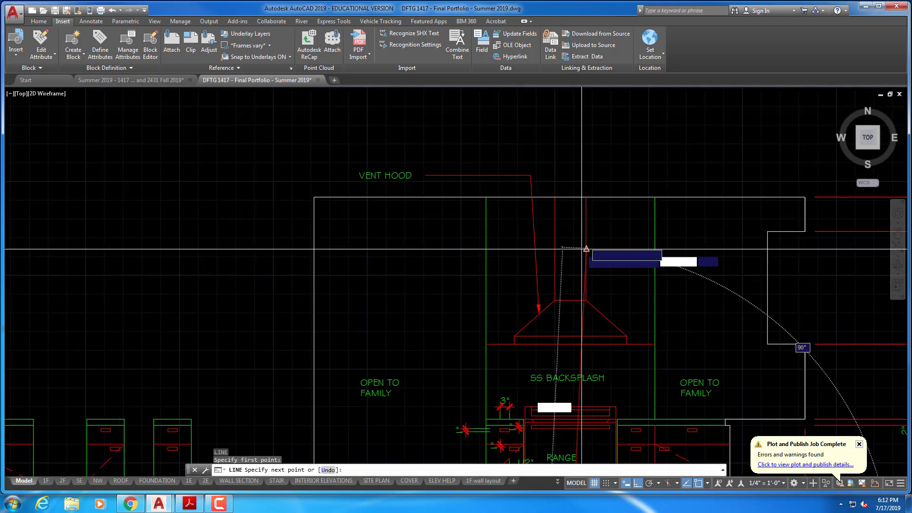
{"action": "key", "text": "Escape"}
{"action": "key", "text": "Escape"}
{"action": "key", "text": "Escape"}
{"action": "middle_click_drag", "start_coordinate": [481, 393], "coordinate": [485, 336]}
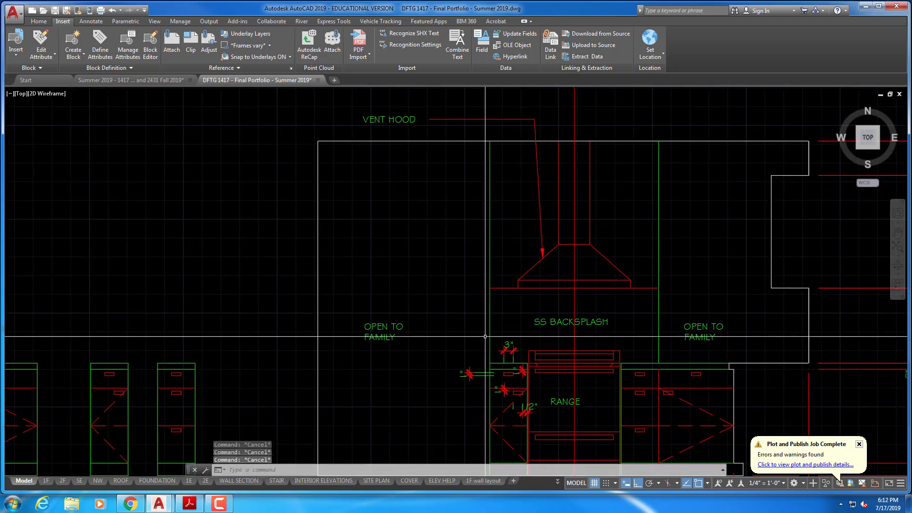
Examine the vent hood, its centerline, the backsplash line at its base, and the line's alignment with the upper cabinet profile and height dimensions.
{"action": "left_click", "coordinate": [503, 287]}
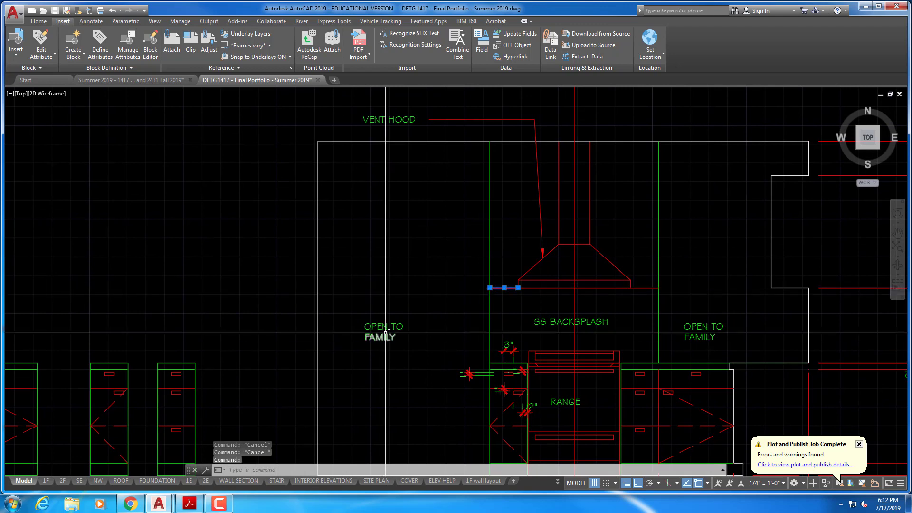
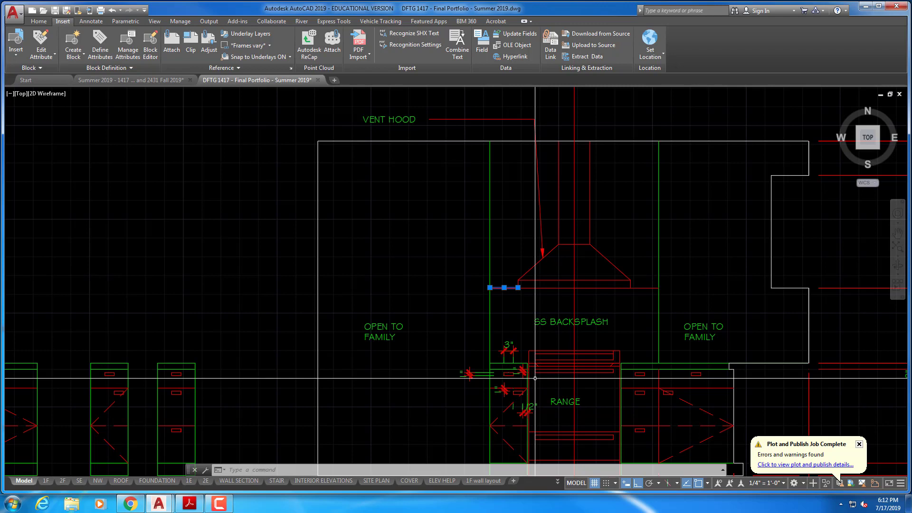
{"action": "key", "text": "Escape"}
{"action": "key", "text": "Escape"}
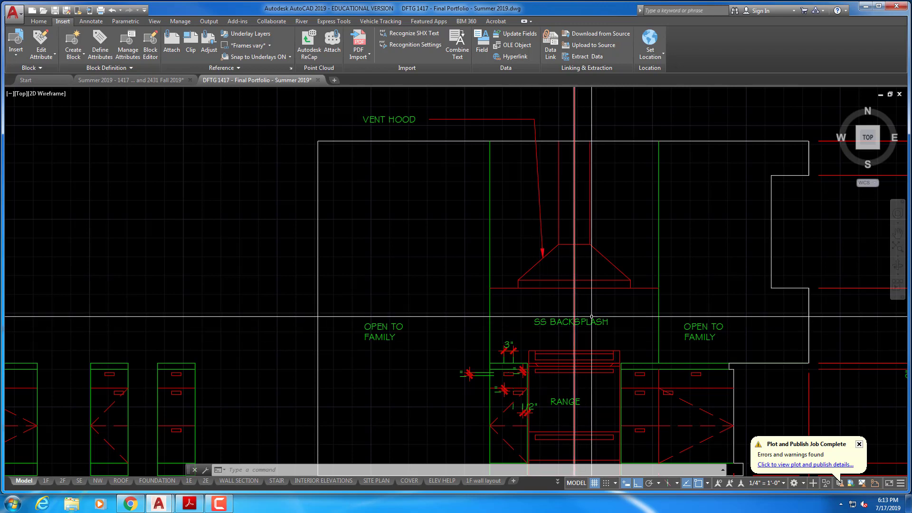
{"action": "middle_click_drag", "start_coordinate": [591, 318], "coordinate": [452, 273]}
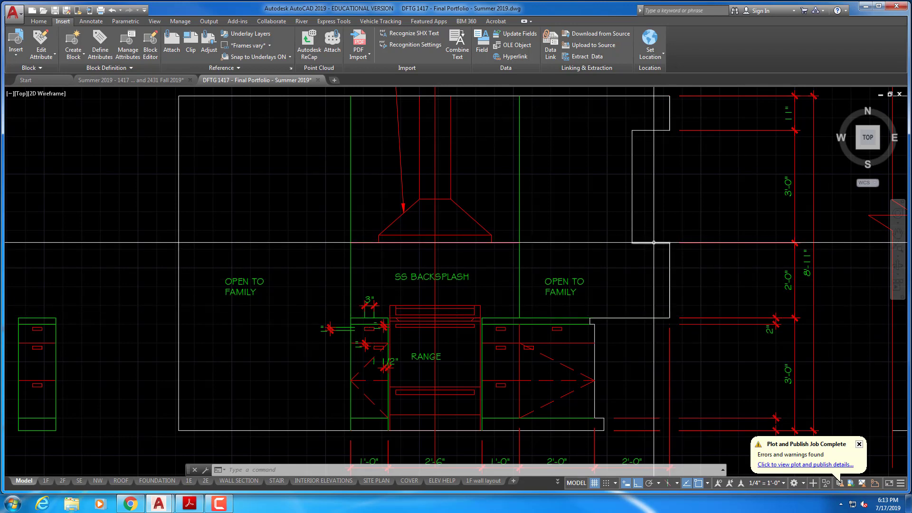
{"action": "mouse_move", "coordinate": [654, 242]}
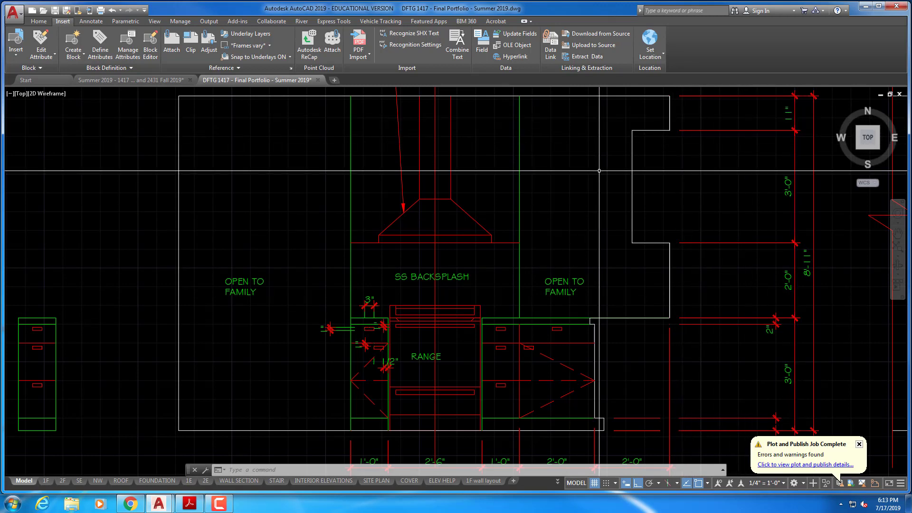
{"action": "scroll", "coordinate": [570, 204], "scroll_direction": "down", "scroll_amount": 1}
{"action": "scroll", "coordinate": [637, 244], "scroll_direction": "up", "scroll_amount": 1}
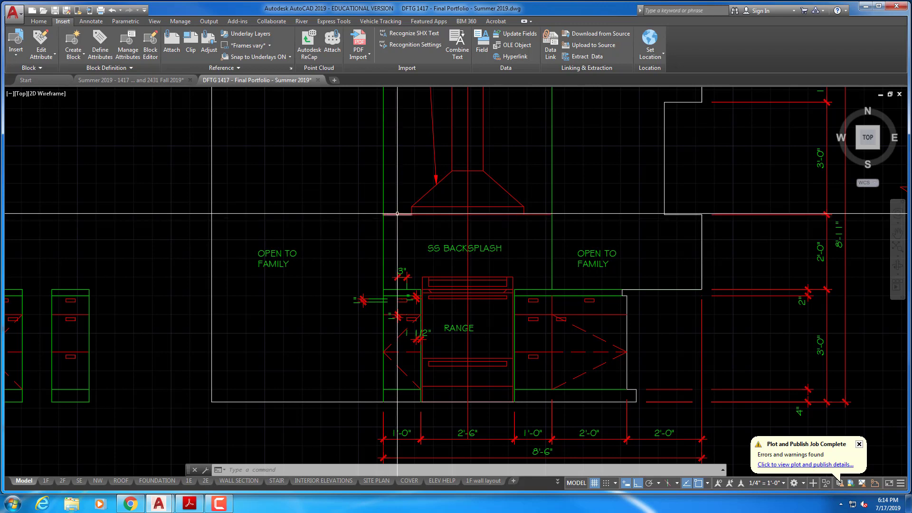
{"action": "key", "text": "Escape"}
{"action": "key", "text": "Escape"}
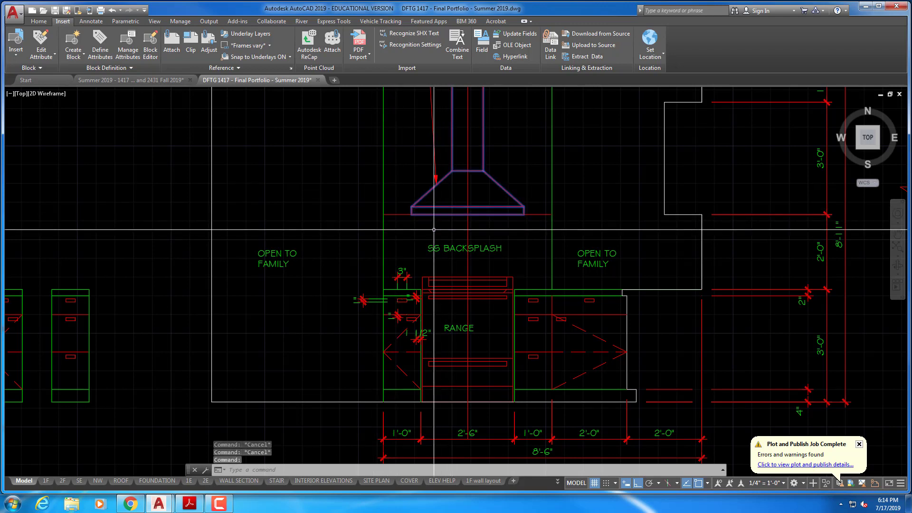
{"action": "scroll", "coordinate": [434, 229], "scroll_direction": "down", "scroll_amount": 3}
{"action": "key", "text": "Escape"}
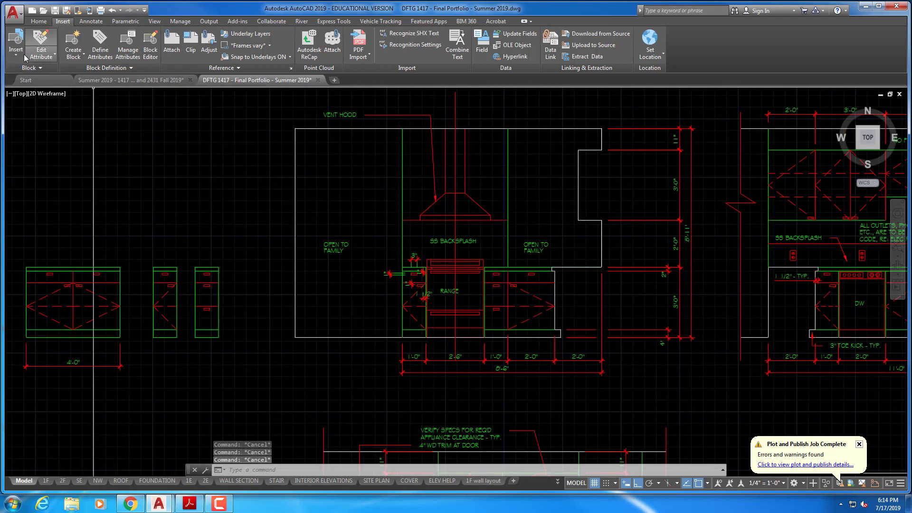
{"action": "left_click", "coordinate": [19, 53]}
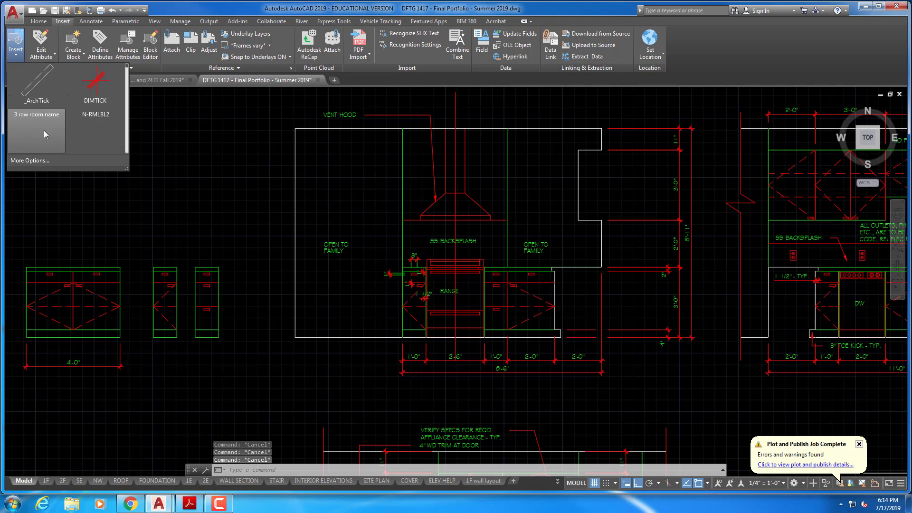
{"action": "left_click", "coordinate": [41, 162]}
{"action": "left_click", "coordinate": [547, 193]}
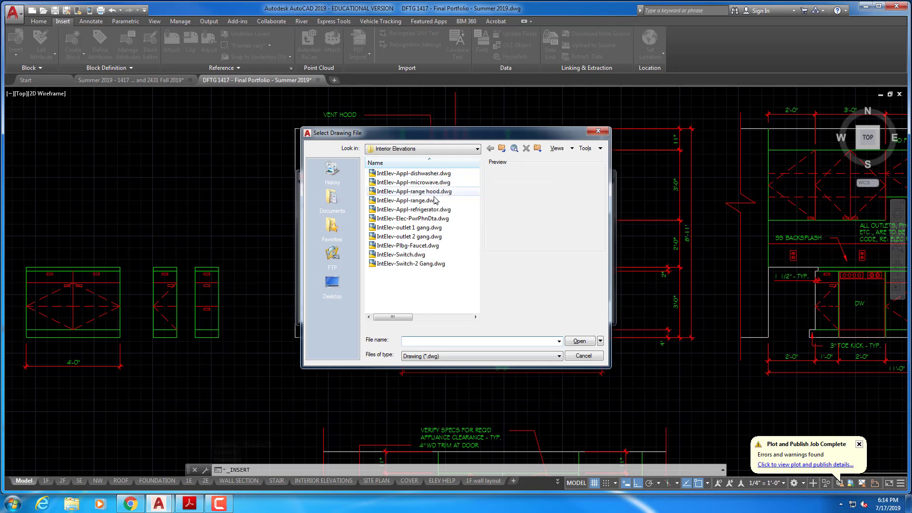
{"action": "left_click", "coordinate": [434, 191]}
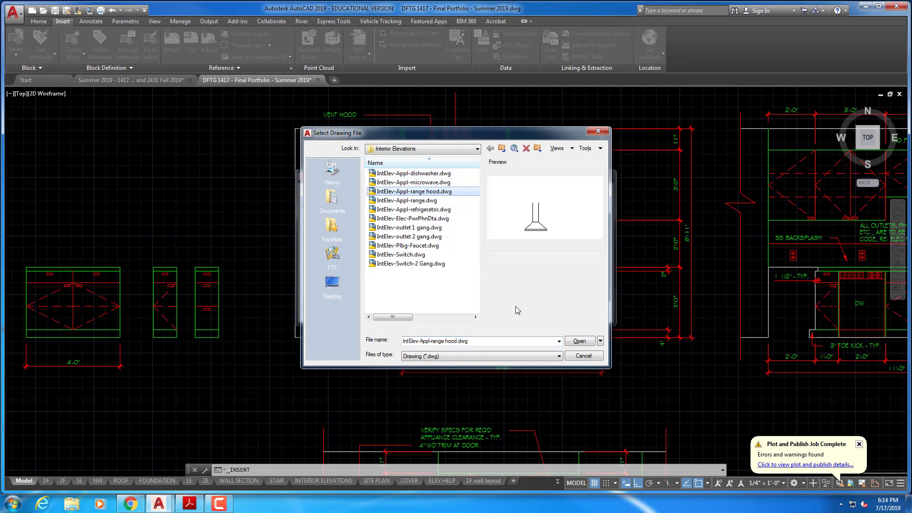
{"action": "left_click", "coordinate": [578, 343]}
{"action": "left_click", "coordinate": [511, 311]}
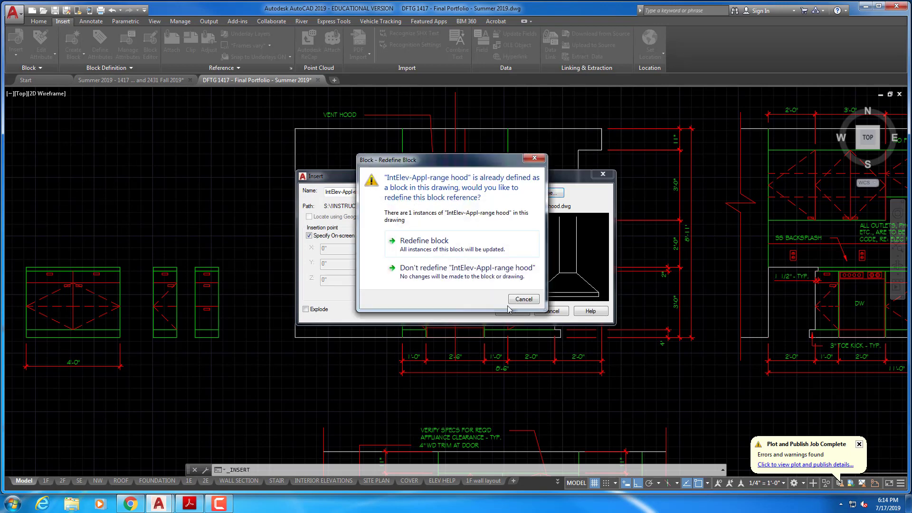
{"action": "left_click", "coordinate": [522, 299]}
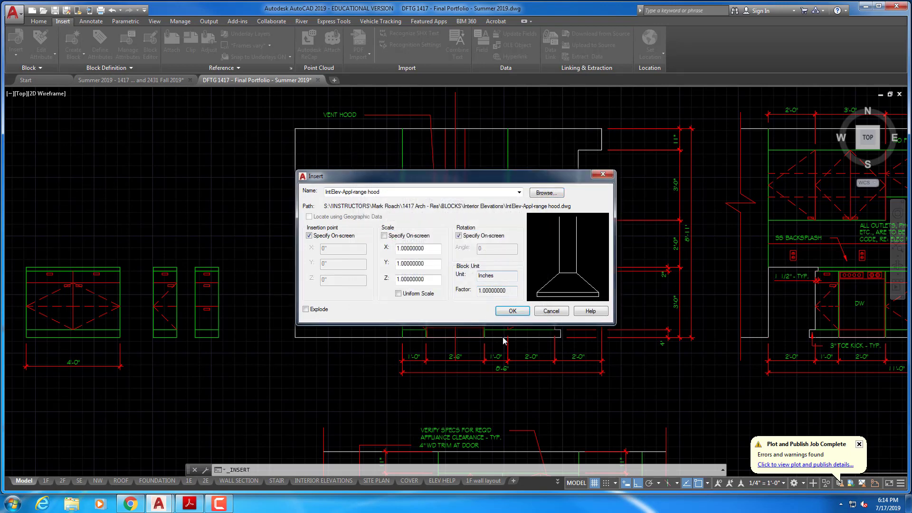
{"action": "left_click", "coordinate": [510, 311]}
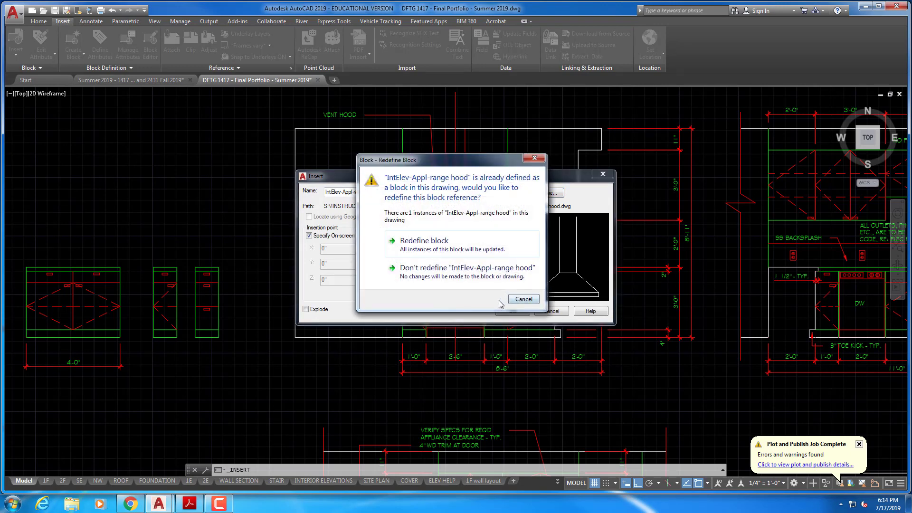
{"action": "left_click", "coordinate": [427, 241]}
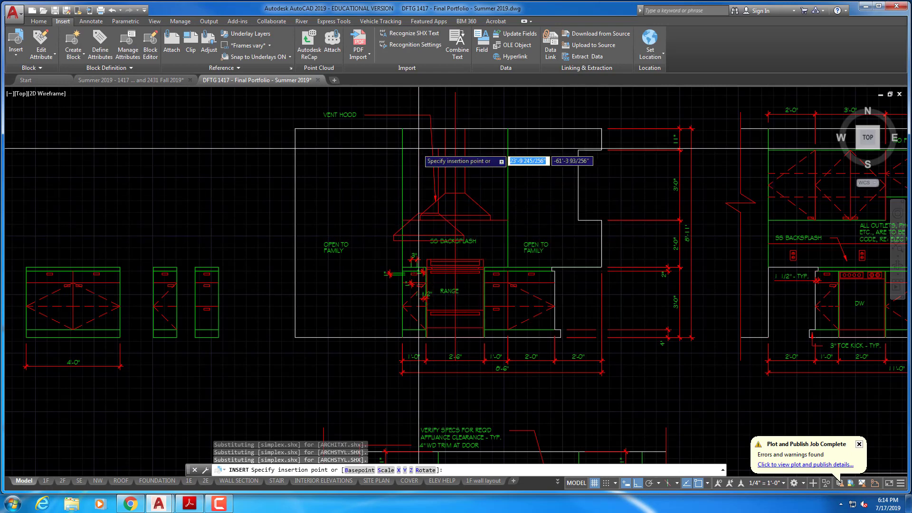
{"action": "scroll", "coordinate": [418, 148], "scroll_direction": "up", "scroll_amount": 2}
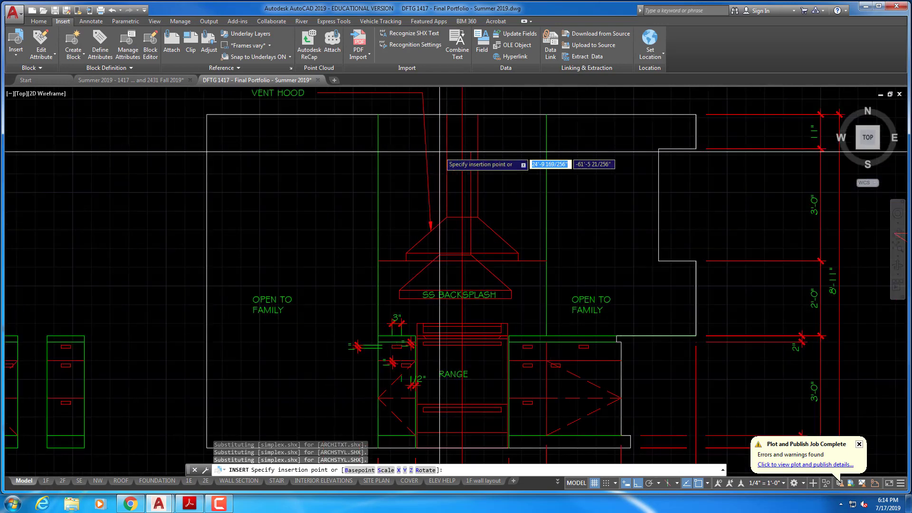
{"action": "left_click", "coordinate": [462, 114]}
{"action": "key", "text": "Escape"}
Insert the IntElev-Appl-range hood block, redefining its existing definition, where the vertical centerline meets the ceiling line.
{"action": "right_click", "coordinate": [467, 144]}
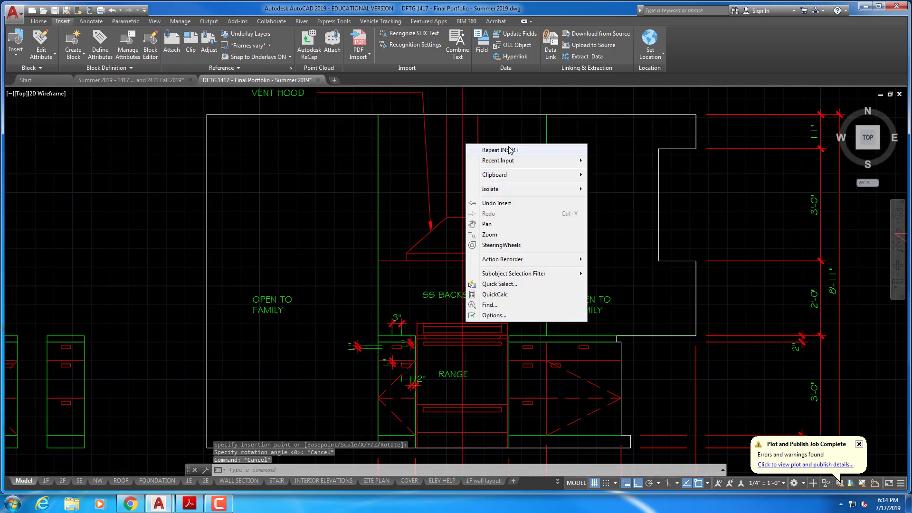
{"action": "left_click", "coordinate": [499, 150]}
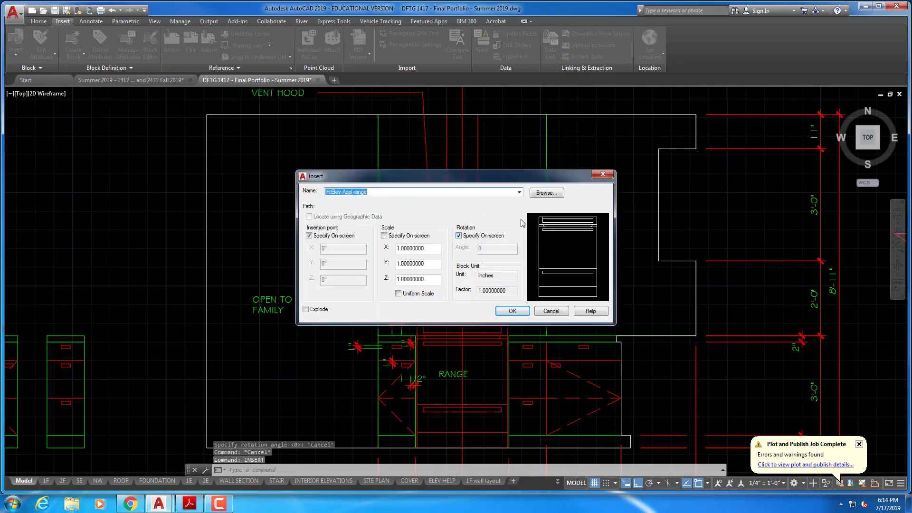
{"action": "left_click", "coordinate": [553, 195]}
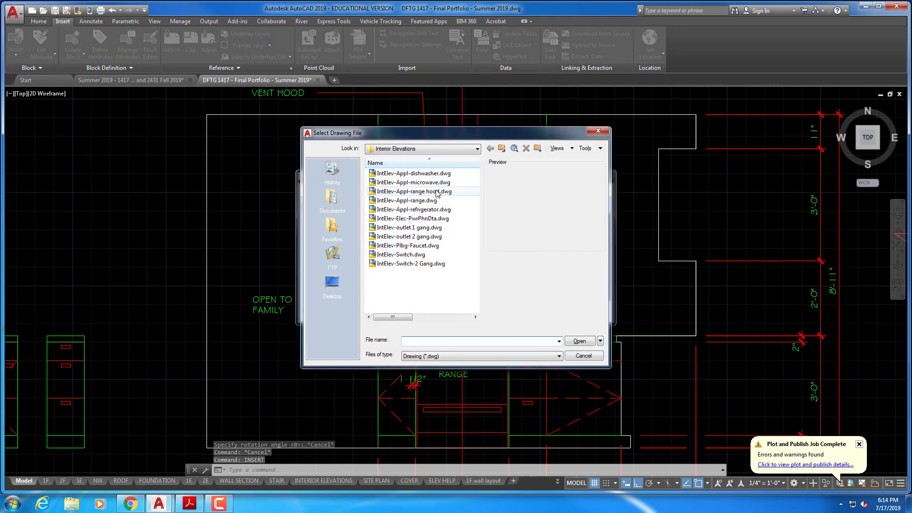
{"action": "left_click", "coordinate": [429, 195]}
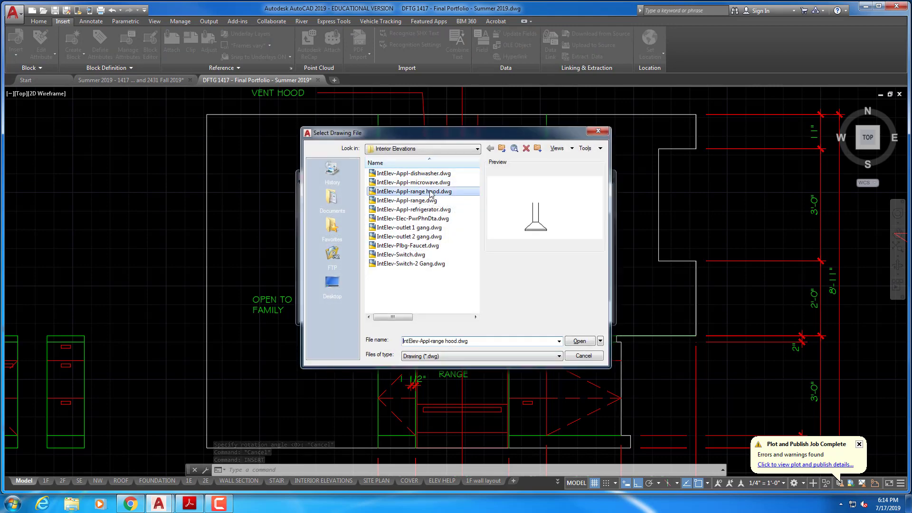
{"action": "left_click", "coordinate": [580, 342]}
{"action": "left_click", "coordinate": [513, 311]}
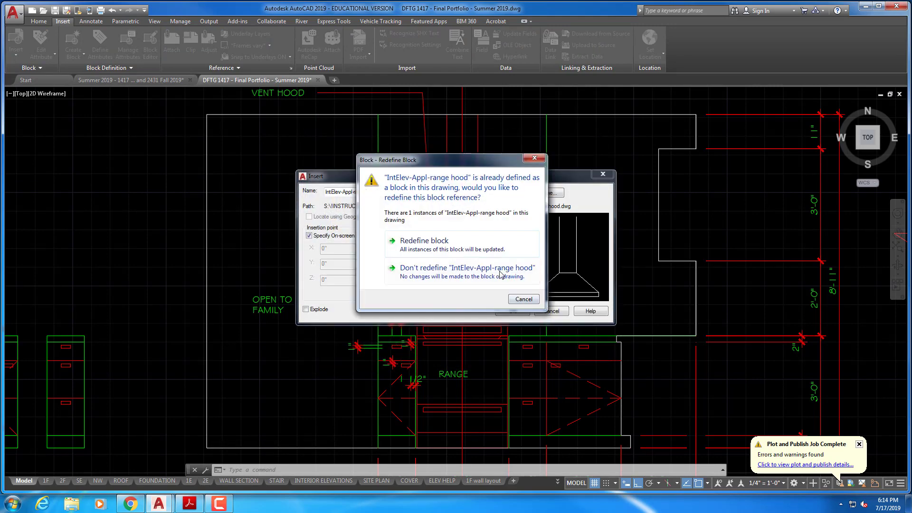
{"action": "left_click", "coordinate": [440, 248]}
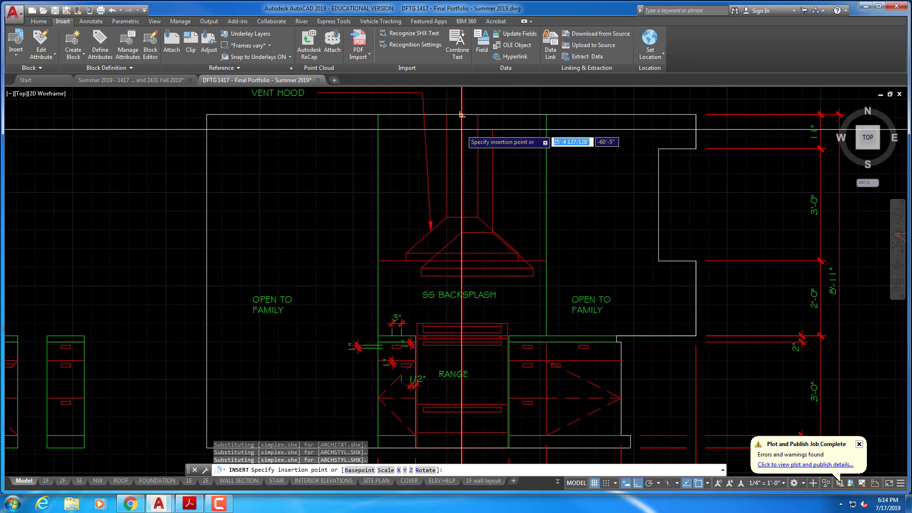
{"action": "left_click", "coordinate": [463, 114]}
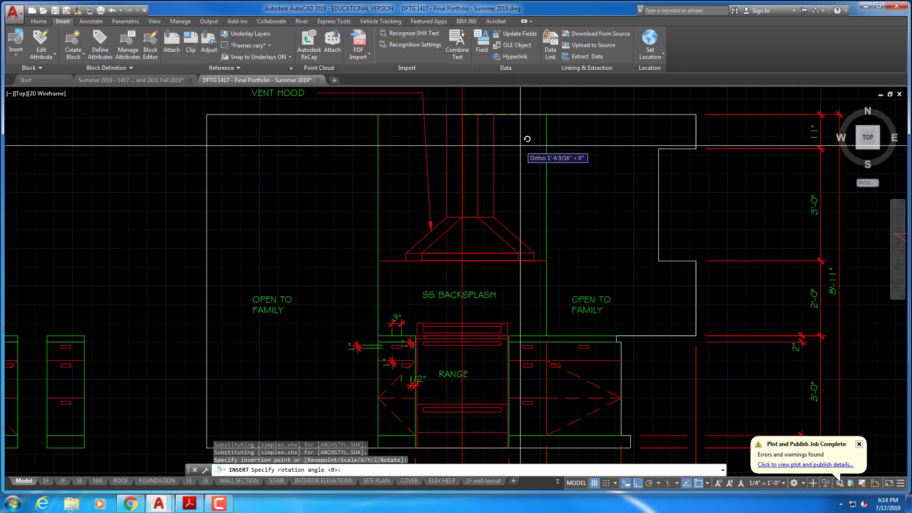
{"action": "key", "text": "Escape"}
Move the inserted range hood horizontally from the midpoint of its lower edge onto the vertical centerline above the range.
{"action": "type", "text": "m"}
{"action": "key", "text": "Return"}
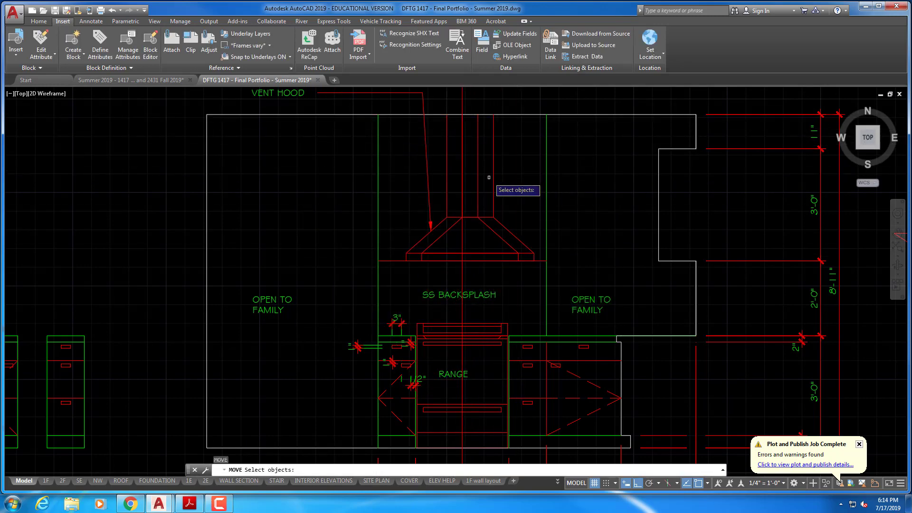
{"action": "left_click", "coordinate": [485, 218]}
{"action": "key", "text": "Return"}
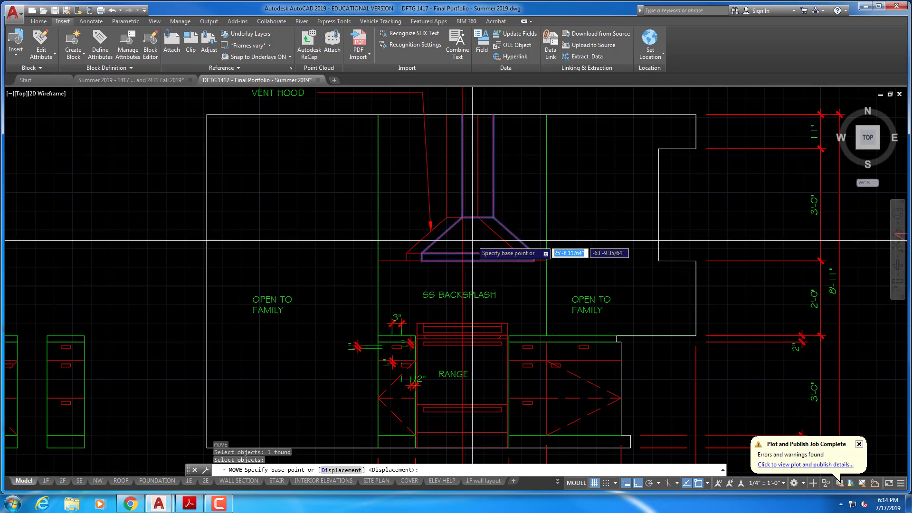
{"action": "left_click", "coordinate": [478, 252]}
{"action": "left_click", "coordinate": [462, 252]}
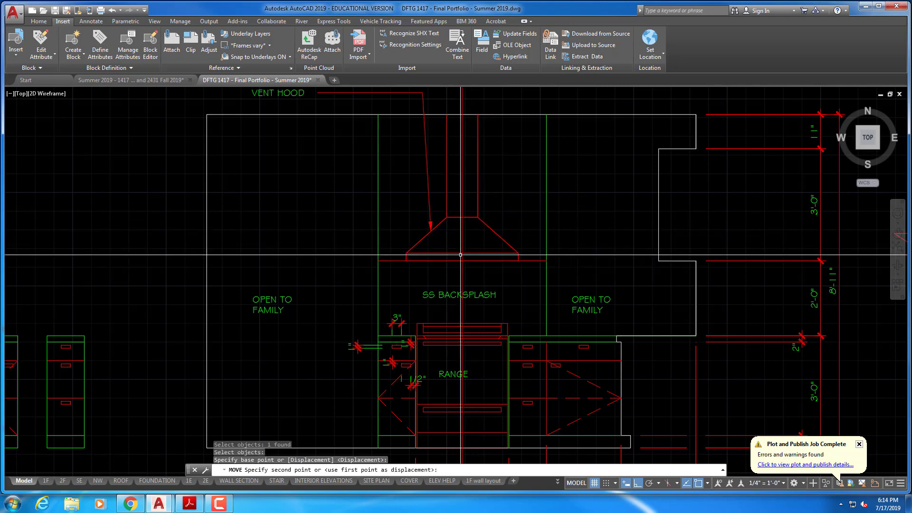
Erase the vertical centerline above the range and one of the two overlapping range hood blocks.
{"action": "type", "text": "e"}
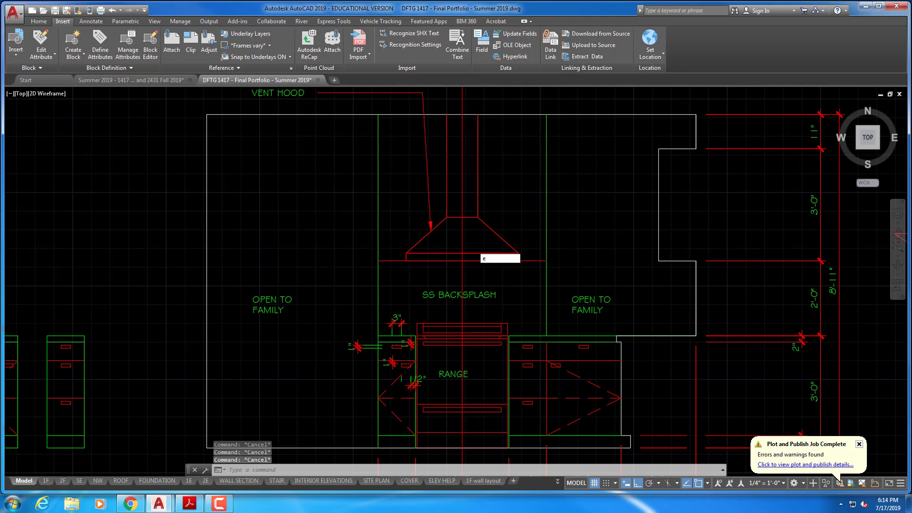
{"action": "key", "text": "Return"}
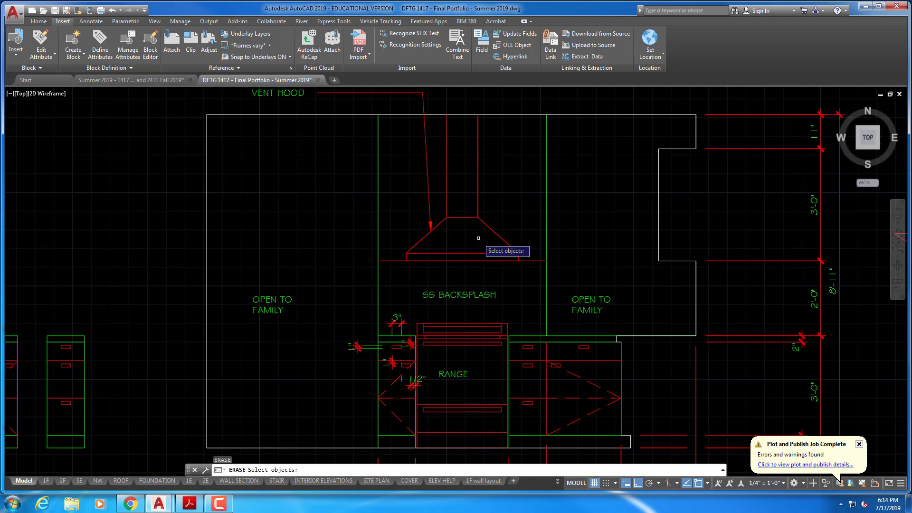
{"action": "left_click", "coordinate": [458, 218]}
{"action": "key", "text": "Return"}
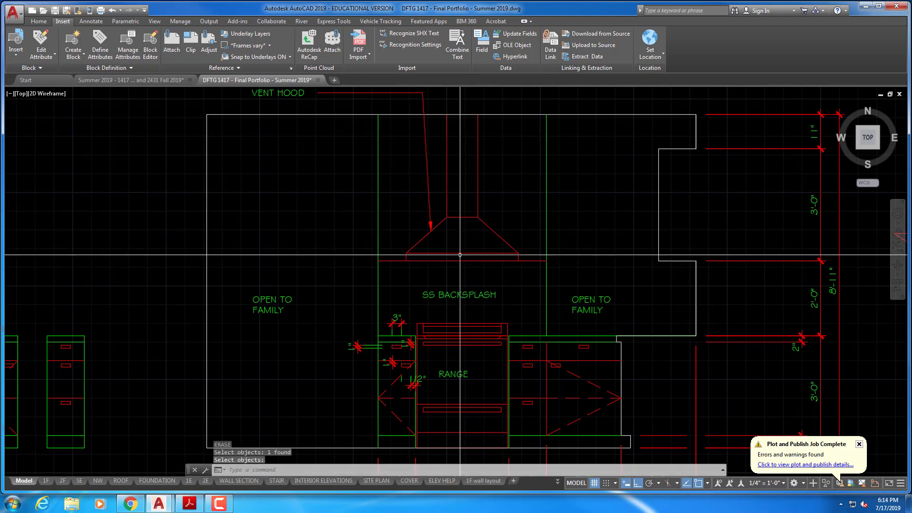
Erase the small detail dimensions around the drawer and door pulls of the 12" base cabinet beside the range.
{"action": "scroll", "coordinate": [458, 217], "scroll_direction": "down", "scroll_amount": 3}
{"action": "scroll", "coordinate": [431, 261], "scroll_direction": "up", "scroll_amount": 3}
{"action": "type", "text": "e"}
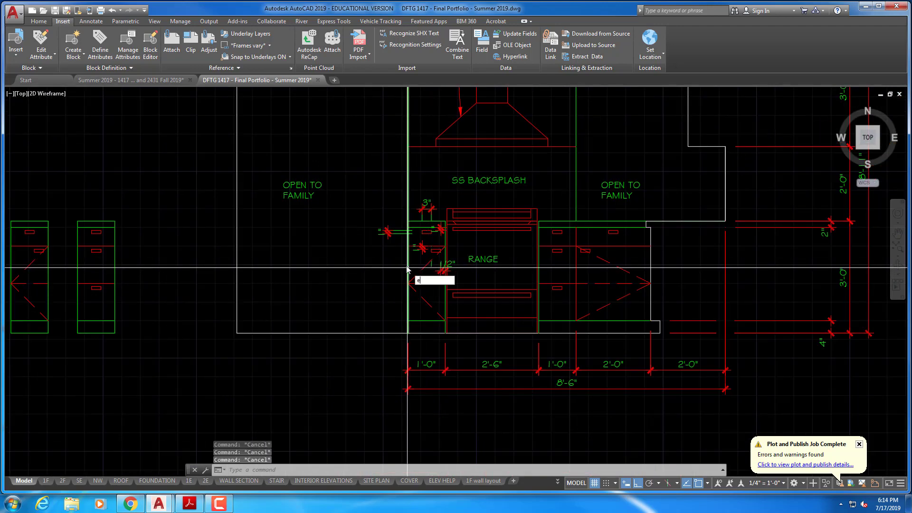
{"action": "key", "text": "Return"}
{"action": "key", "text": "Return"}
{"action": "key", "text": "Return"}
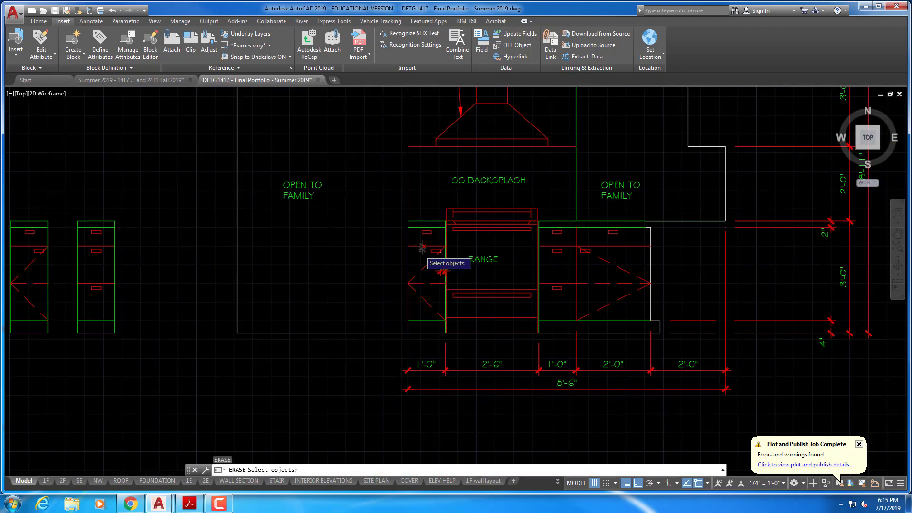
{"action": "key", "text": "Return"}
{"action": "type", "text": "e"}
{"action": "key", "text": "Return"}
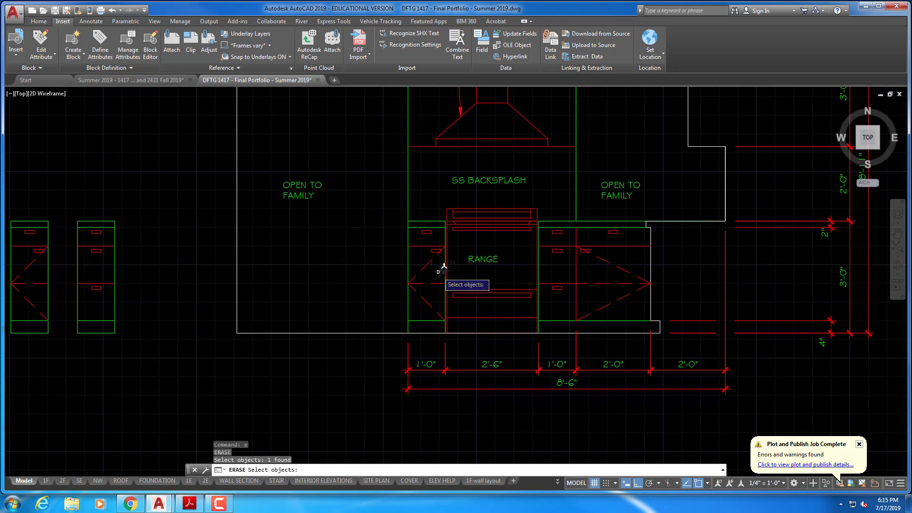
{"action": "key", "text": "Escape"}
{"action": "key", "text": "Escape"}
Restore the First Floor Plan layer state for the house plans in model space.
{"action": "scroll", "coordinate": [318, 203], "scroll_direction": "down", "scroll_amount": 2}
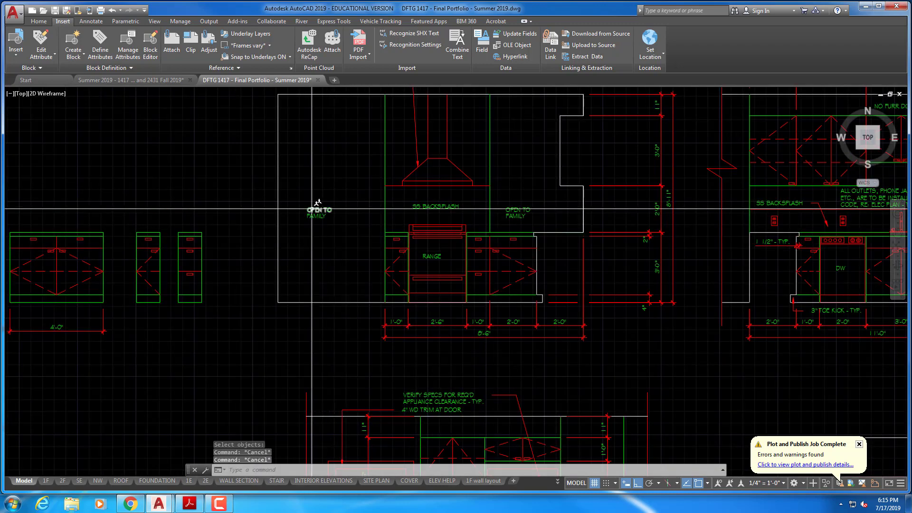
{"action": "left_click", "coordinate": [278, 216]}
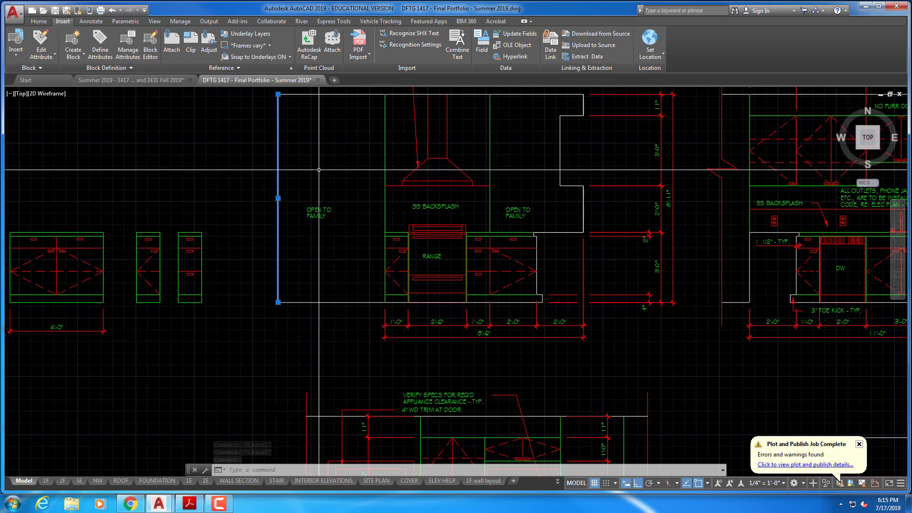
{"action": "key", "text": "Escape"}
{"action": "scroll", "coordinate": [351, 157], "scroll_direction": "down", "scroll_amount": 4}
{"action": "middle_click_drag", "start_coordinate": [360, 126], "coordinate": [358, 287]}
{"action": "scroll", "coordinate": [358, 287], "scroll_direction": "down", "scroll_amount": 2}
{"action": "middle_click_drag", "start_coordinate": [398, 220], "coordinate": [315, 368]}
{"action": "middle_click_drag", "start_coordinate": [380, 168], "coordinate": [390, 264]}
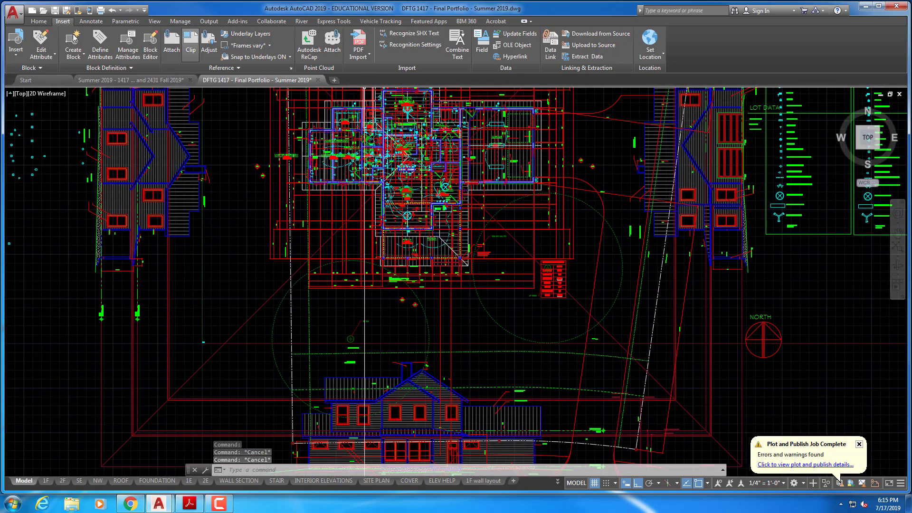
{"action": "left_click", "coordinate": [39, 22]}
{"action": "left_click", "coordinate": [389, 67]}
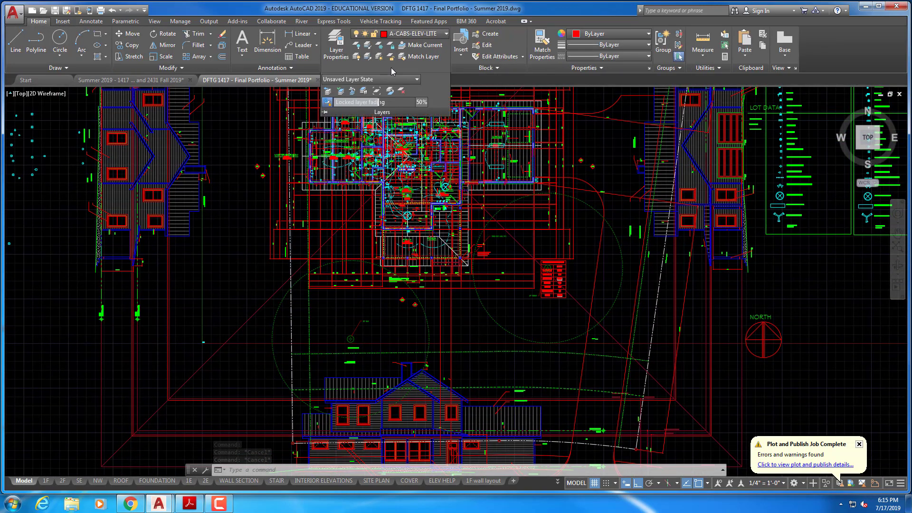
{"action": "left_click", "coordinate": [387, 79]}
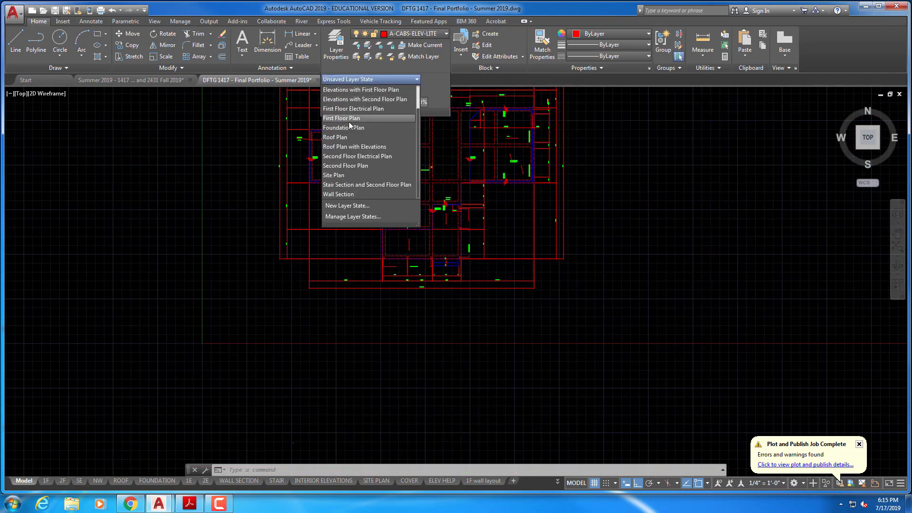
{"action": "left_click", "coordinate": [349, 117]}
Examine the kitchen range, the short wall behind it and the opening to the family room on the first floor plan.
{"action": "scroll", "coordinate": [371, 168], "scroll_direction": "up", "scroll_amount": 1}
{"action": "middle_click_drag", "start_coordinate": [392, 145], "coordinate": [366, 241]}
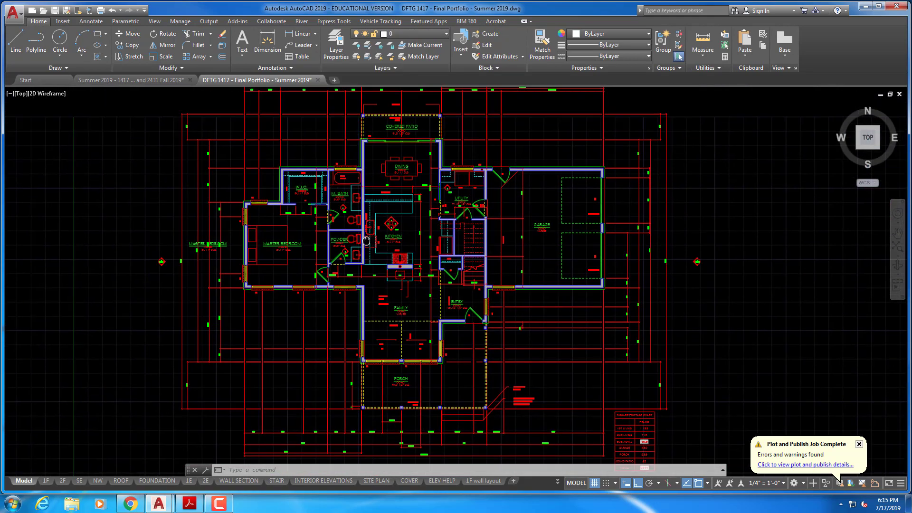
{"action": "scroll", "coordinate": [386, 266], "scroll_direction": "up", "scroll_amount": 4}
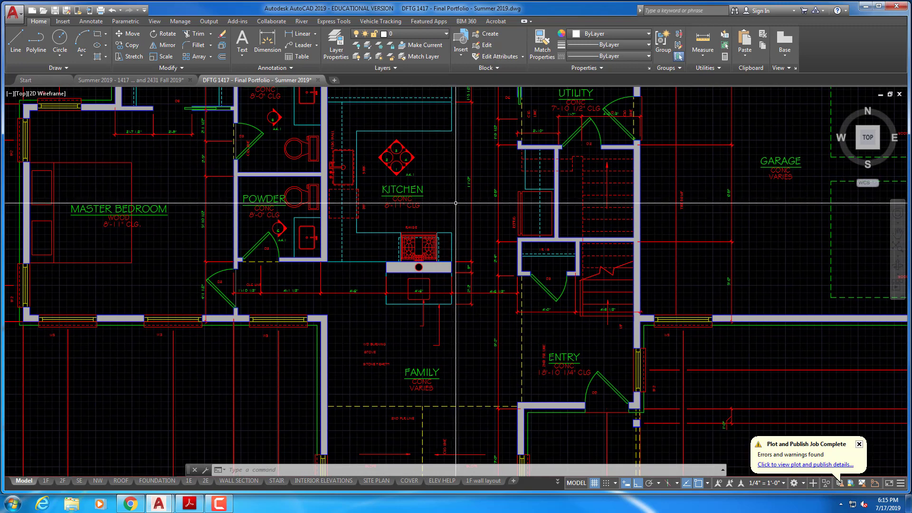
{"action": "scroll", "coordinate": [467, 251], "scroll_direction": "up", "scroll_amount": 2}
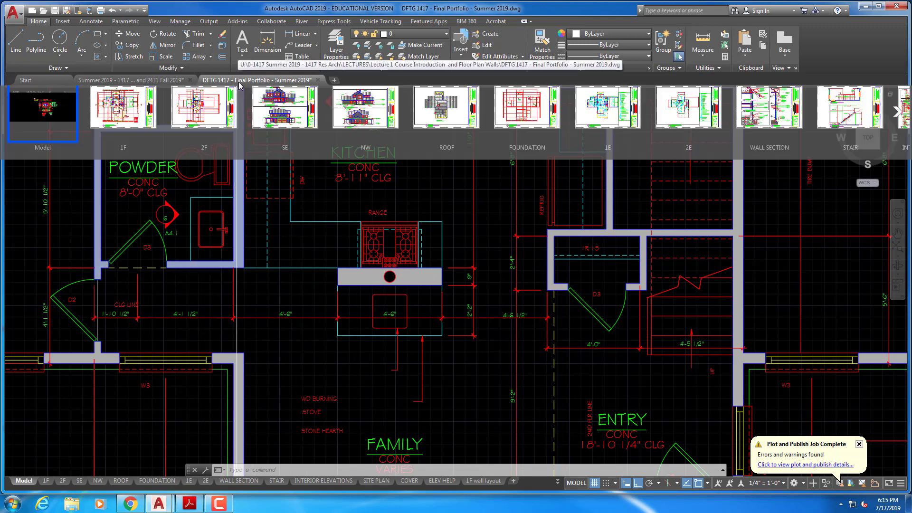
{"action": "mouse_move", "coordinate": [223, 82]}
{"action": "scroll", "coordinate": [327, 275], "scroll_direction": "down", "scroll_amount": 8}
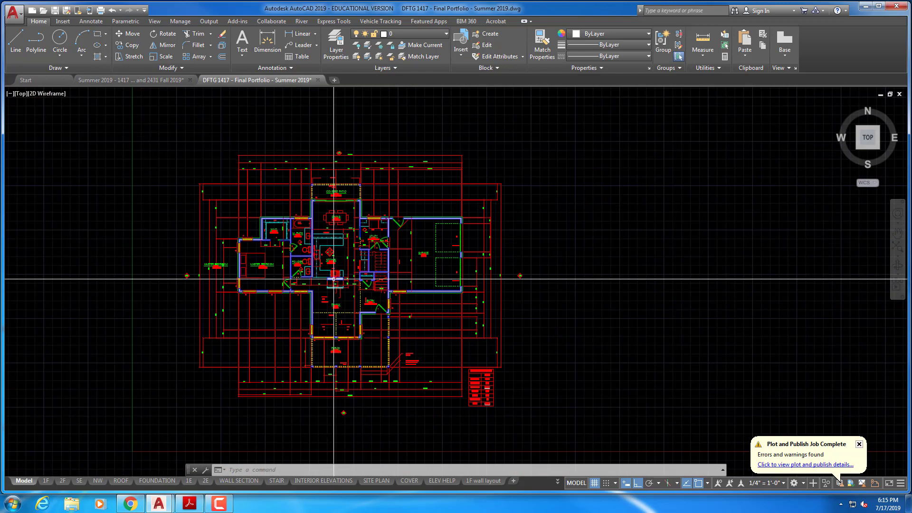
Restore the Cabinets and First Floor Plan layer state and bring the interior elevations below the plan into view.
{"action": "left_click", "coordinate": [382, 69]}
{"action": "left_click", "coordinate": [384, 81]}
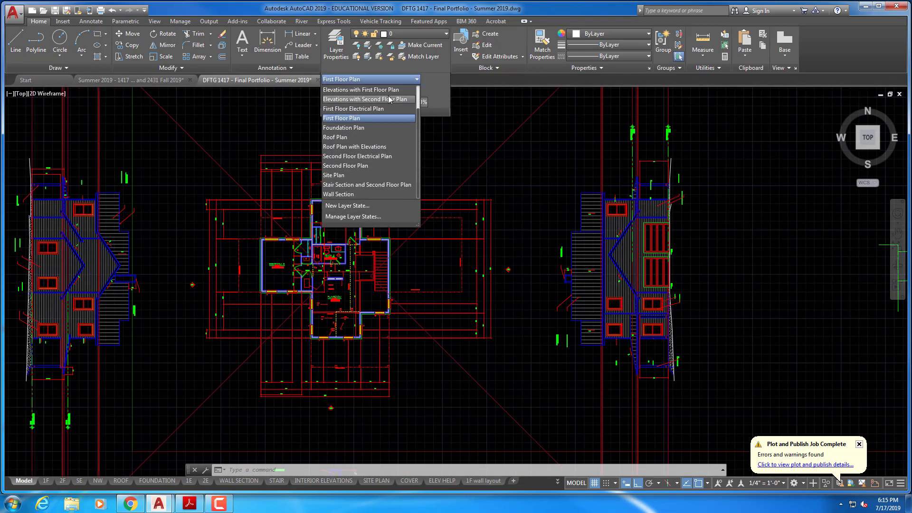
{"action": "scroll", "coordinate": [417, 147], "scroll_direction": "up", "scroll_amount": 1}
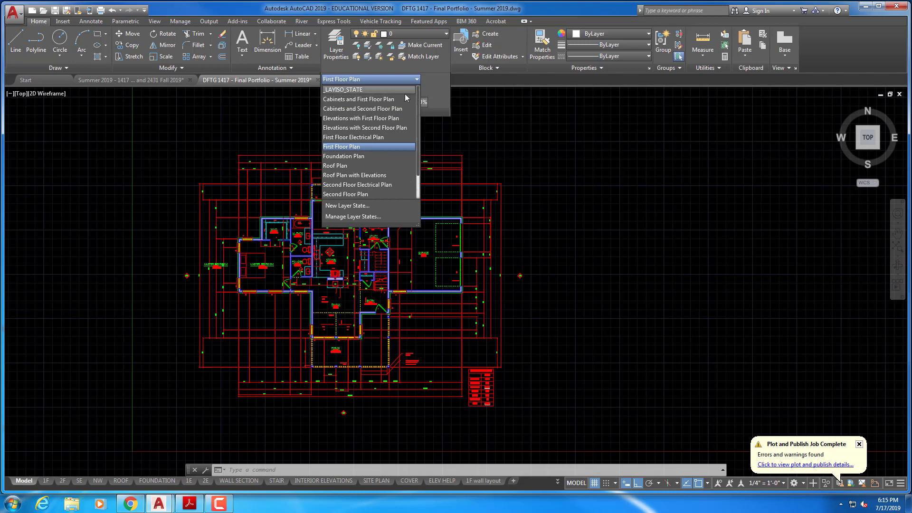
{"action": "left_click", "coordinate": [375, 98]}
{"action": "middle_click_drag", "start_coordinate": [425, 242], "coordinate": [419, 95]}
{"action": "scroll", "coordinate": [401, 186], "scroll_direction": "down", "scroll_amount": 4}
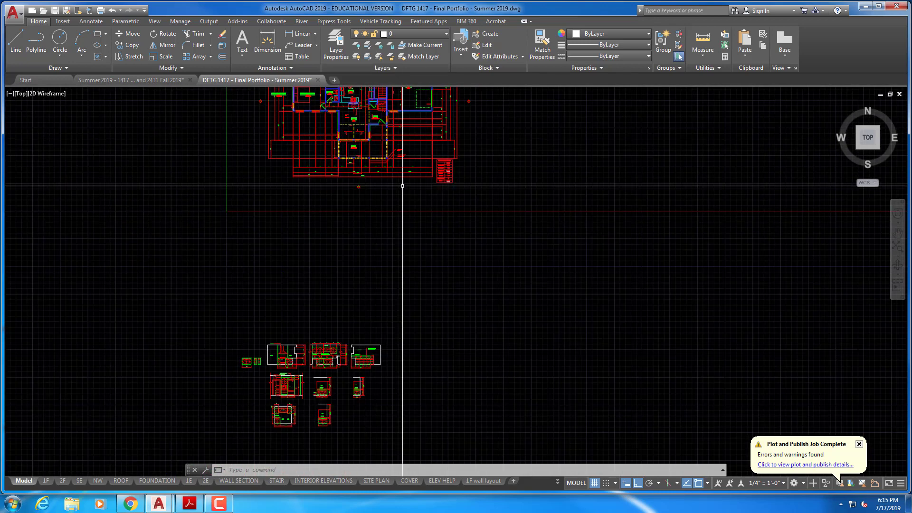
{"action": "middle_click_drag", "start_coordinate": [403, 318], "coordinate": [497, 194]}
{"action": "scroll", "coordinate": [371, 179], "scroll_direction": "up", "scroll_amount": 8}
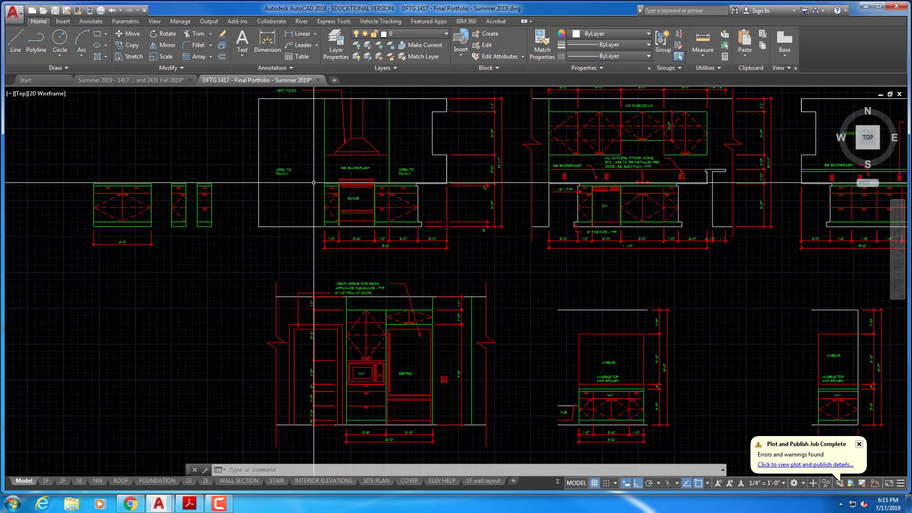
{"action": "middle_click_drag", "start_coordinate": [366, 179], "coordinate": [362, 161]}
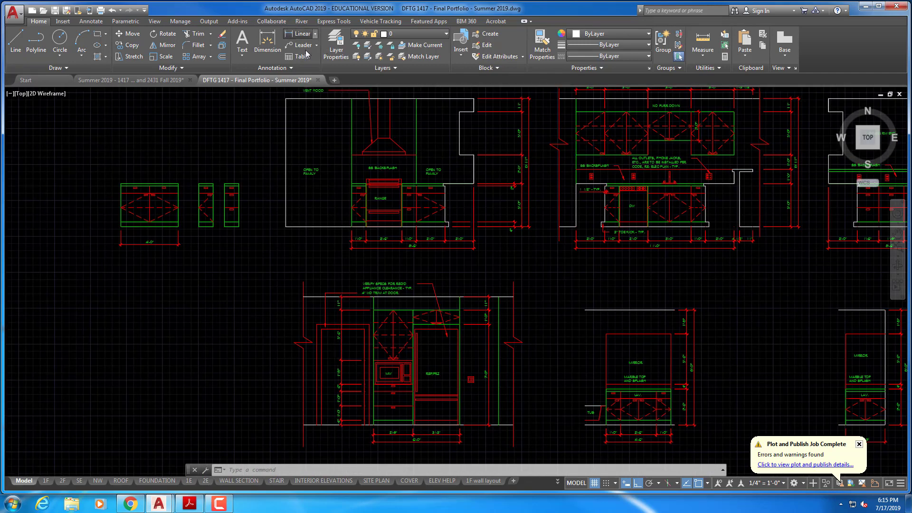
Measure the open width between the range cabinets and the family-side end of the range elevation with a temporary linear dimension.
{"action": "left_click", "coordinate": [352, 226]}
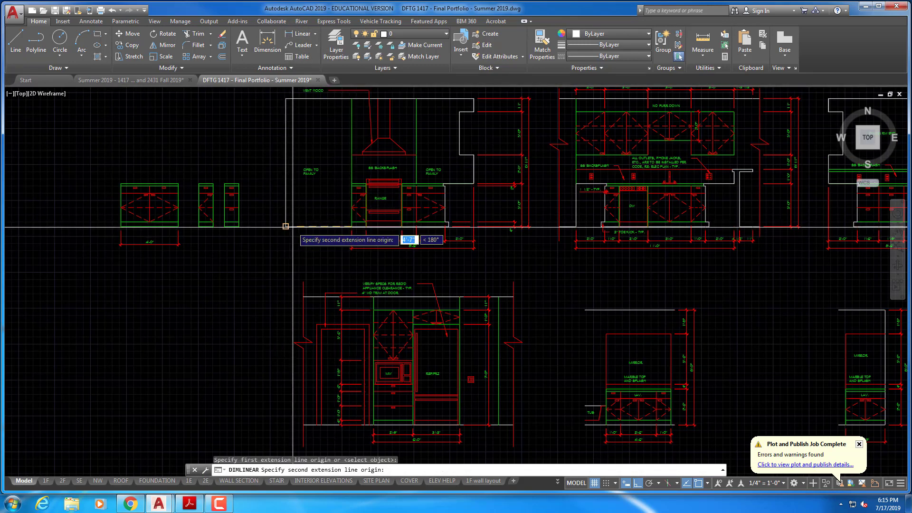
{"action": "left_click", "coordinate": [291, 227]}
{"action": "scroll", "coordinate": [291, 233], "scroll_direction": "up", "scroll_amount": 4}
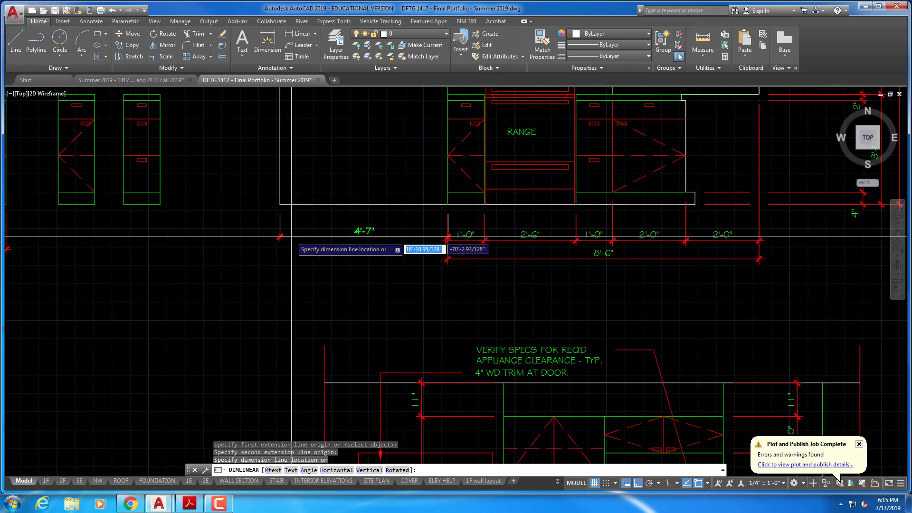
{"action": "scroll", "coordinate": [317, 232], "scroll_direction": "up", "scroll_amount": 2}
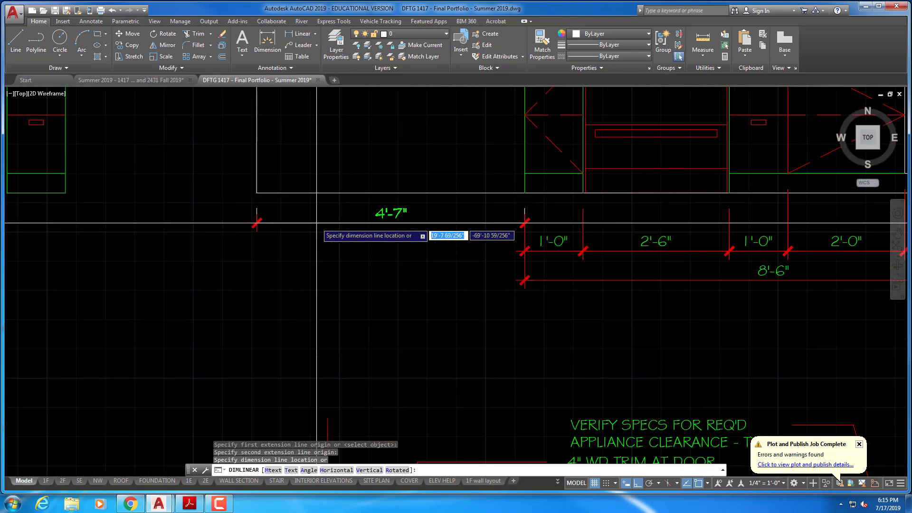
{"action": "scroll", "coordinate": [317, 222], "scroll_direction": "down", "scroll_amount": 4}
{"action": "key", "text": "Escape"}
{"action": "key", "text": "Escape"}
{"action": "scroll", "coordinate": [342, 257], "scroll_direction": "down", "scroll_amount": 3}
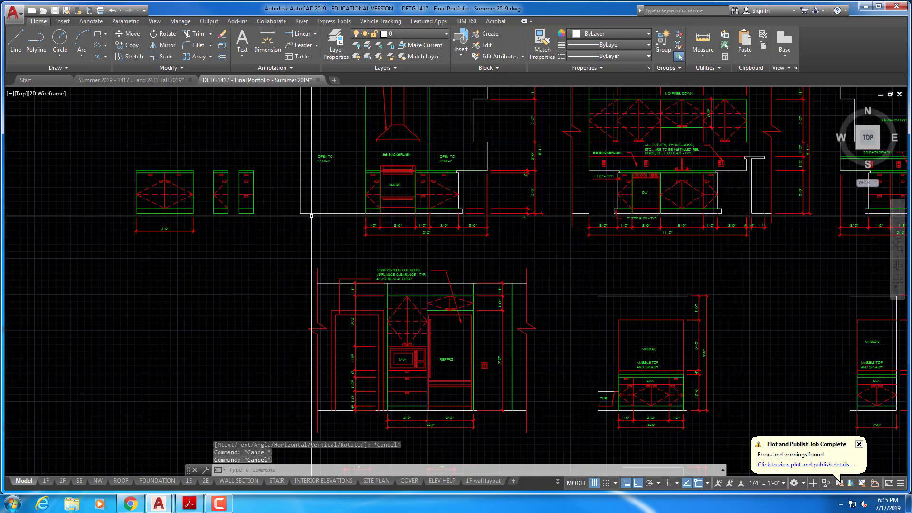
Stretch the family-side end line of the range elevation 1" towards the range.
{"action": "key", "text": "Escape"}
{"action": "type", "text": "s"}
{"action": "key", "text": "Return"}
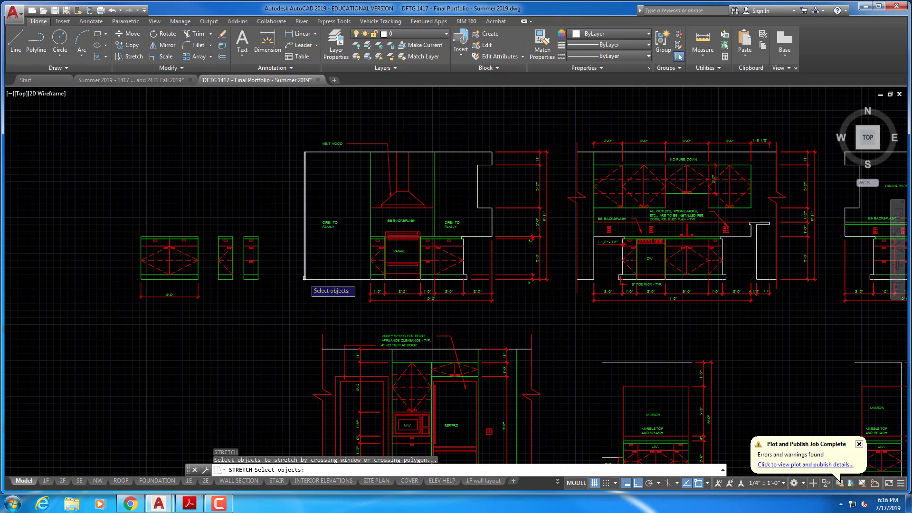
{"action": "left_click", "coordinate": [314, 288]}
{"action": "left_click", "coordinate": [285, 123]}
{"action": "key", "text": "Return"}
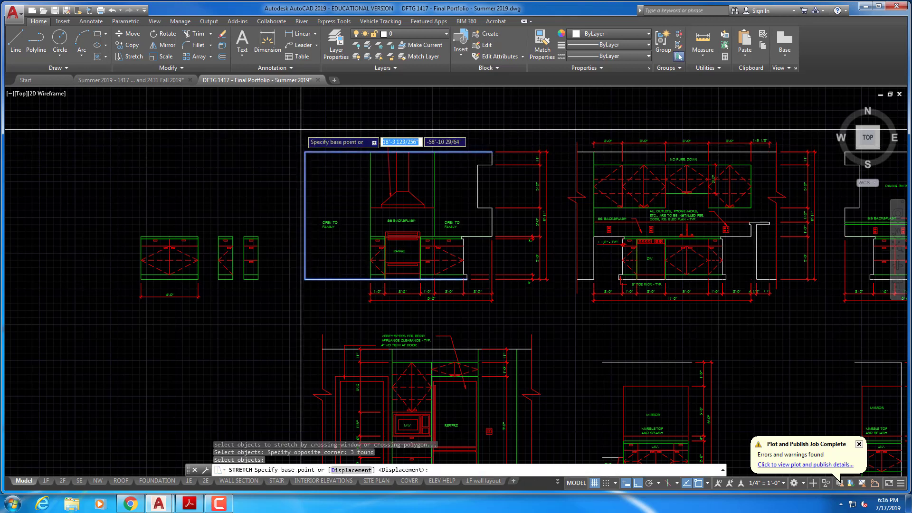
{"action": "left_click", "coordinate": [301, 130]}
{"action": "type", "text": "1"}
{"action": "key", "text": "Return"}
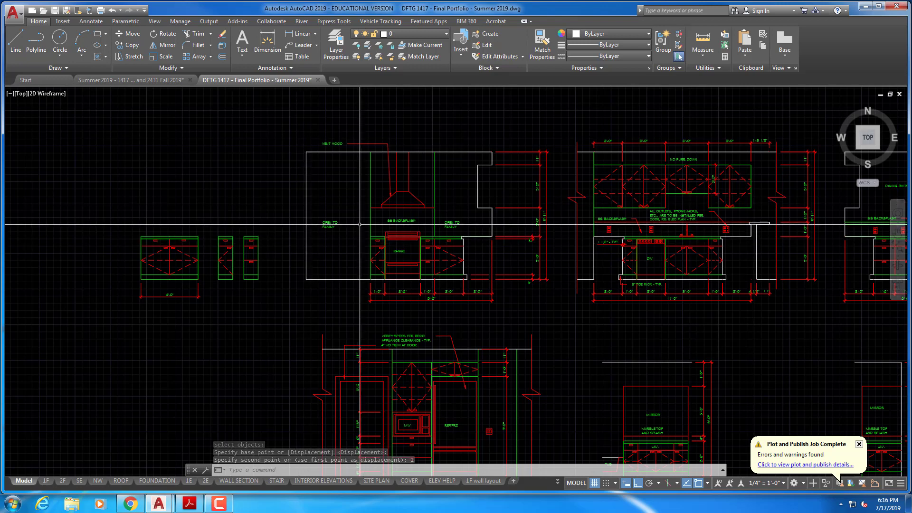
Examine the range elevation and the neighbouring sink and dishwasher elevation with its cabinets, backsplash and dimensions.
{"action": "scroll", "coordinate": [414, 211], "scroll_direction": "up", "scroll_amount": 3}
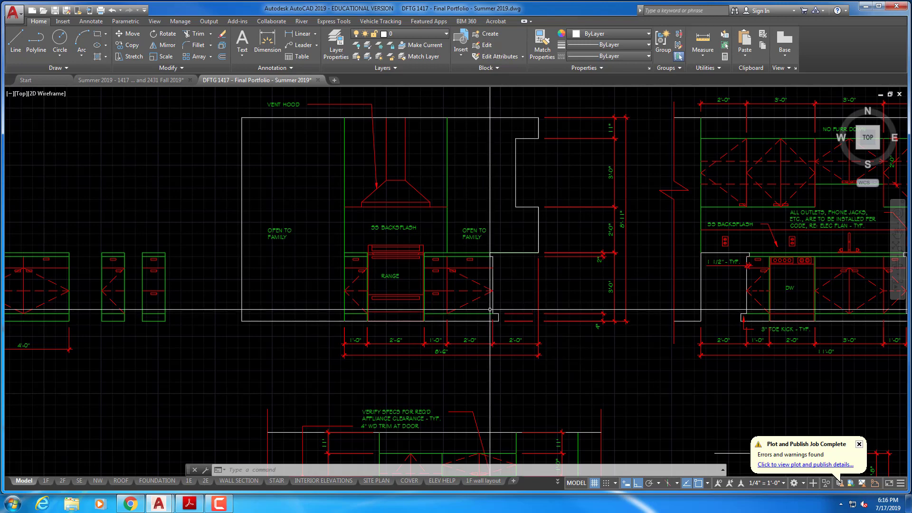
{"action": "scroll", "coordinate": [490, 303], "scroll_direction": "down", "scroll_amount": 3}
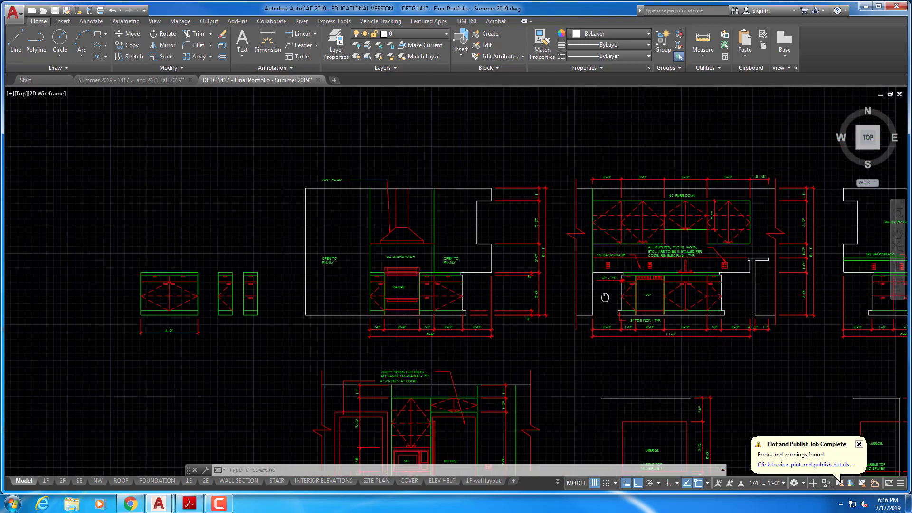
{"action": "middle_click_drag", "start_coordinate": [712, 304], "coordinate": [509, 304]}
{"action": "scroll", "coordinate": [509, 304], "scroll_direction": "up", "scroll_amount": 3}
{"action": "scroll", "coordinate": [457, 292], "scroll_direction": "up", "scroll_amount": 3}
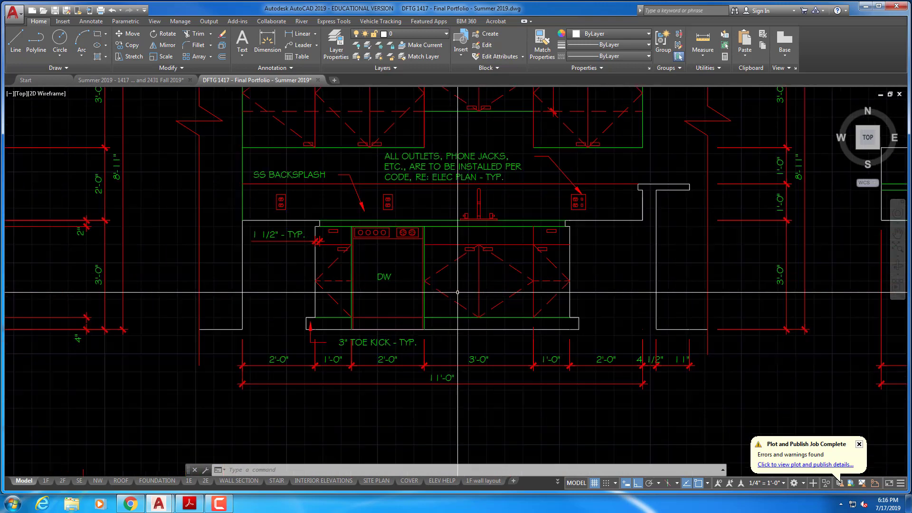
{"action": "scroll", "coordinate": [457, 292], "scroll_direction": "down", "scroll_amount": 3}
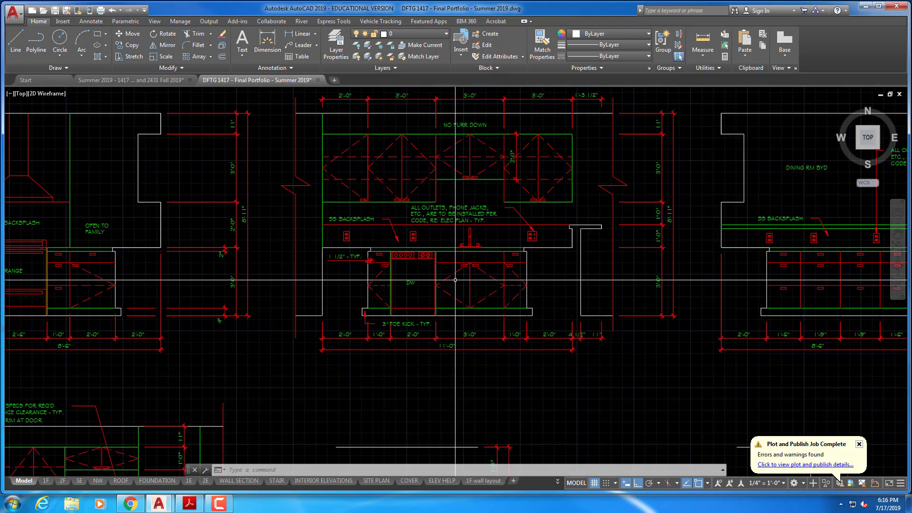
{"action": "scroll", "coordinate": [448, 283], "scroll_direction": "down", "scroll_amount": 6}
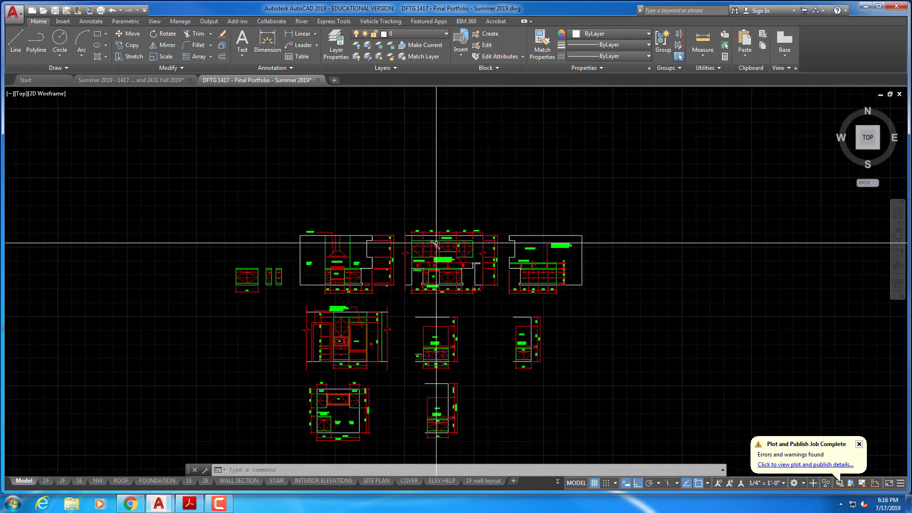
{"action": "scroll", "coordinate": [406, 147], "scroll_direction": "up", "scroll_amount": 6}
Examine the kitchen sink wall, dishwasher and bar counter on the first floor plan.
{"action": "scroll", "coordinate": [377, 354], "scroll_direction": "down", "scroll_amount": 7}
{"action": "scroll", "coordinate": [427, 273], "scroll_direction": "up", "scroll_amount": 4}
{"action": "scroll", "coordinate": [424, 338], "scroll_direction": "up", "scroll_amount": 4}
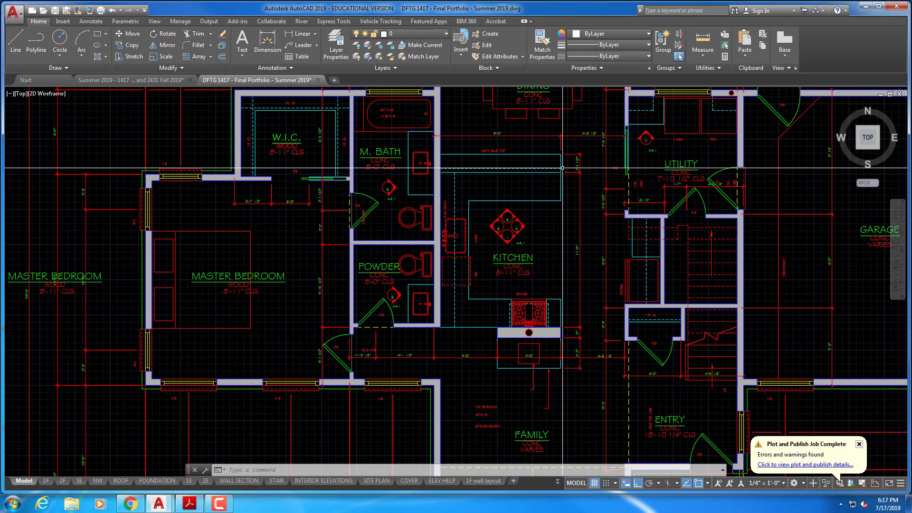
{"action": "scroll", "coordinate": [562, 167], "scroll_direction": "down", "scroll_amount": 5}
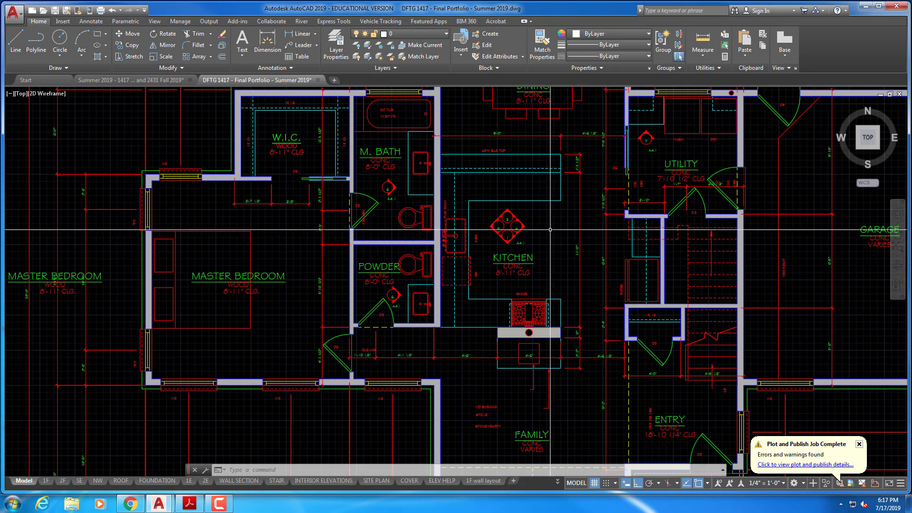
{"action": "middle_click_drag", "start_coordinate": [527, 266], "coordinate": [527, 117]}
{"action": "scroll", "coordinate": [546, 265], "scroll_direction": "down", "scroll_amount": 6}
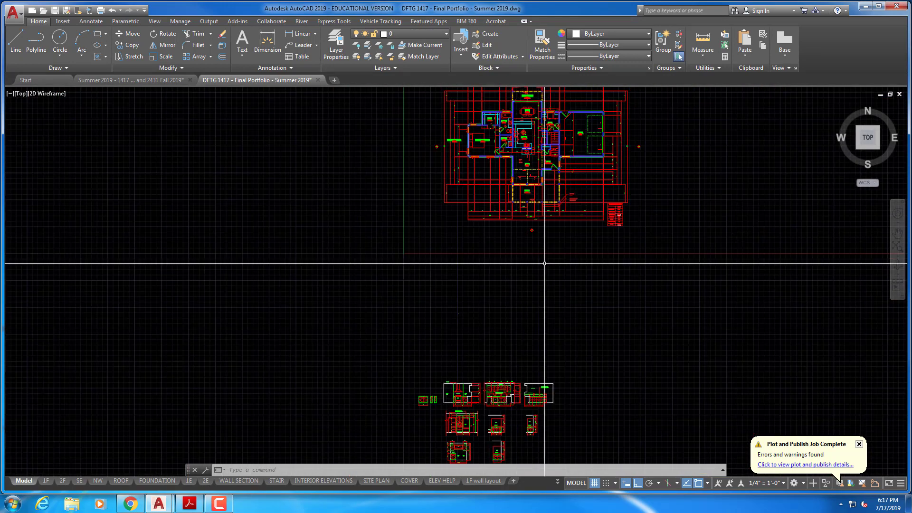
Inspect the dishwasher block and its insertion point in the kitchen sink elevation.
{"action": "scroll", "coordinate": [494, 244], "scroll_direction": "up", "scroll_amount": 5}
{"action": "middle_click_drag", "start_coordinate": [494, 244], "coordinate": [500, 198]}
{"action": "scroll", "coordinate": [501, 199], "scroll_direction": "up", "scroll_amount": 8}
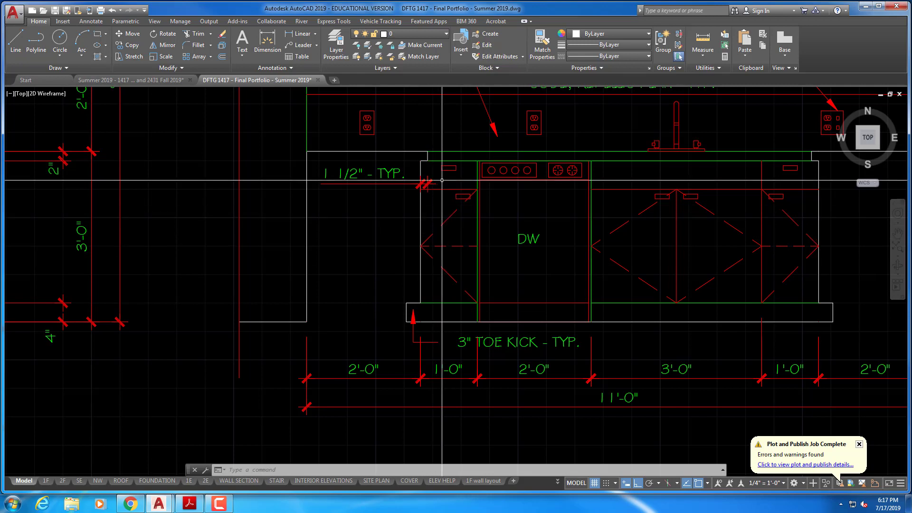
{"action": "left_click", "coordinate": [512, 215]}
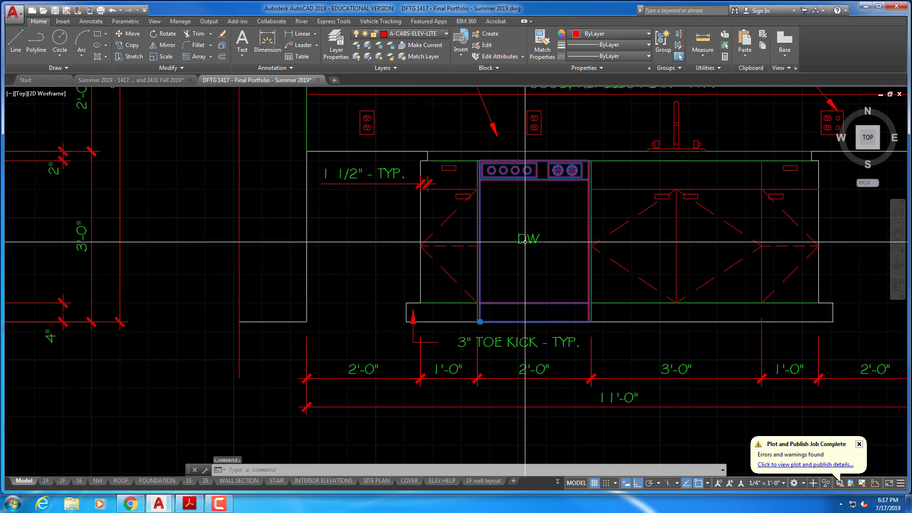
{"action": "scroll", "coordinate": [516, 327], "scroll_direction": "up", "scroll_amount": 2}
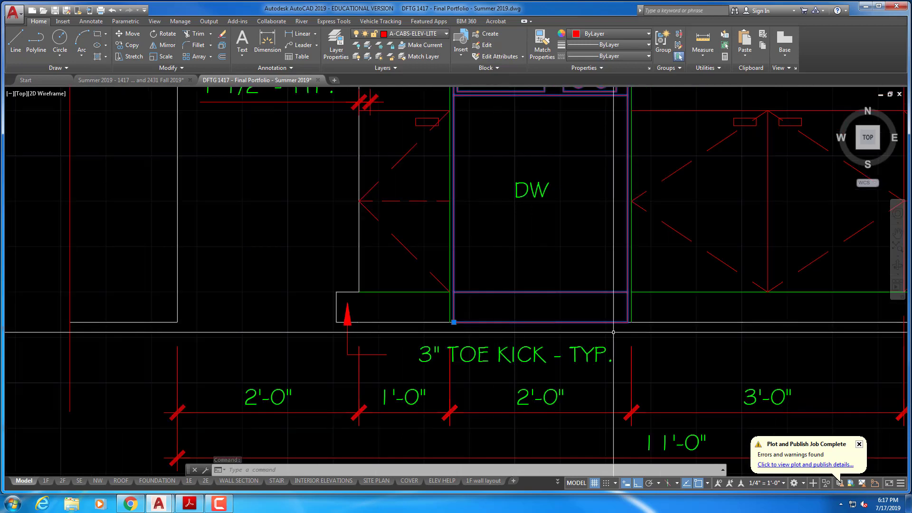
{"action": "key", "text": "Escape"}
{"action": "key", "text": "Escape"}
{"action": "scroll", "coordinate": [209, 164], "scroll_direction": "down", "scroll_amount": 2}
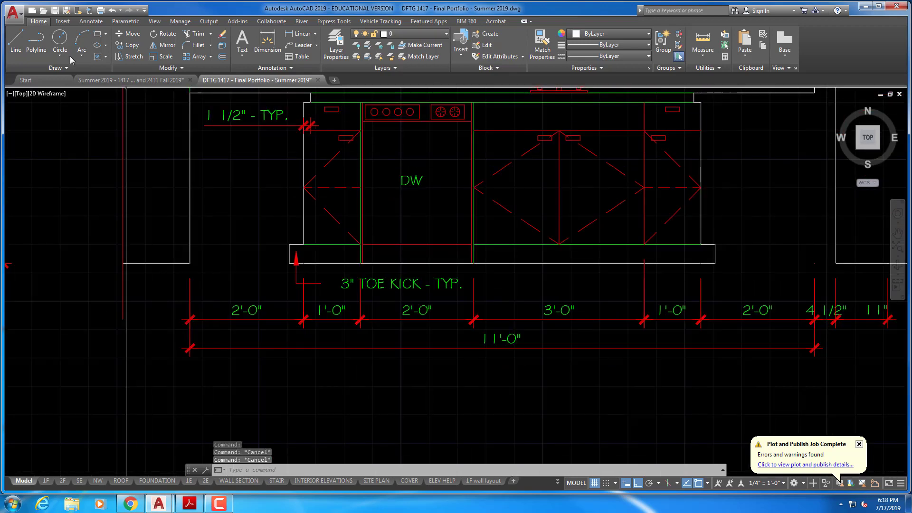
Try to insert IntElev-Appl-dishwasher.dwg from the Interior Elevations folder at the dishwasher opening, redefining the existing block.
{"action": "left_click", "coordinate": [64, 21]}
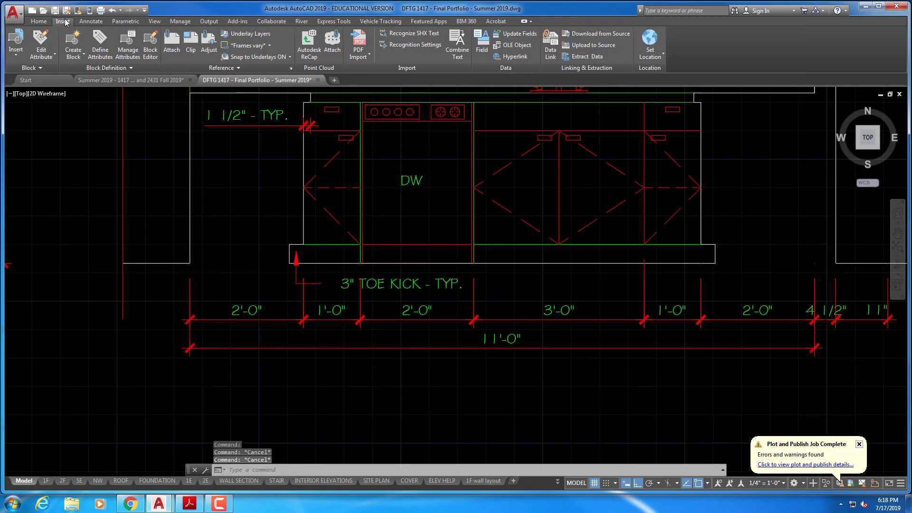
{"action": "left_click", "coordinate": [14, 59]}
{"action": "left_click", "coordinate": [47, 160]}
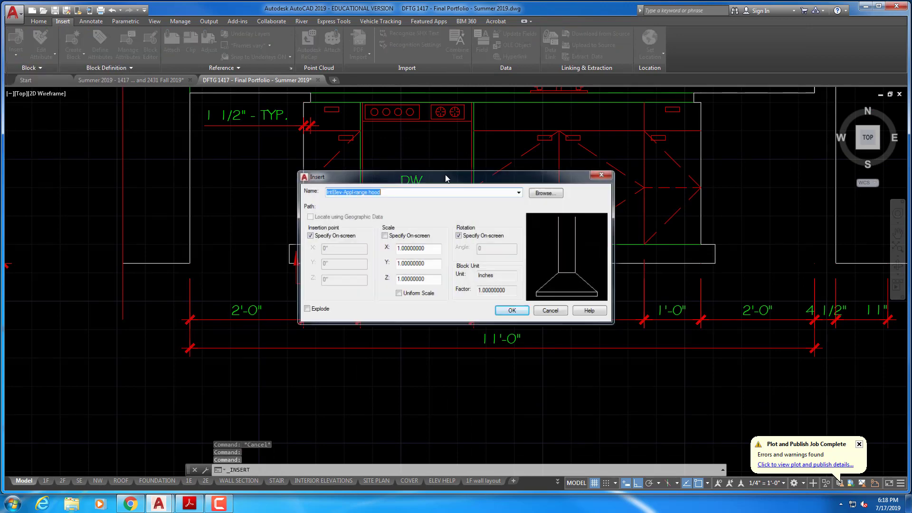
{"action": "left_click", "coordinate": [540, 193]}
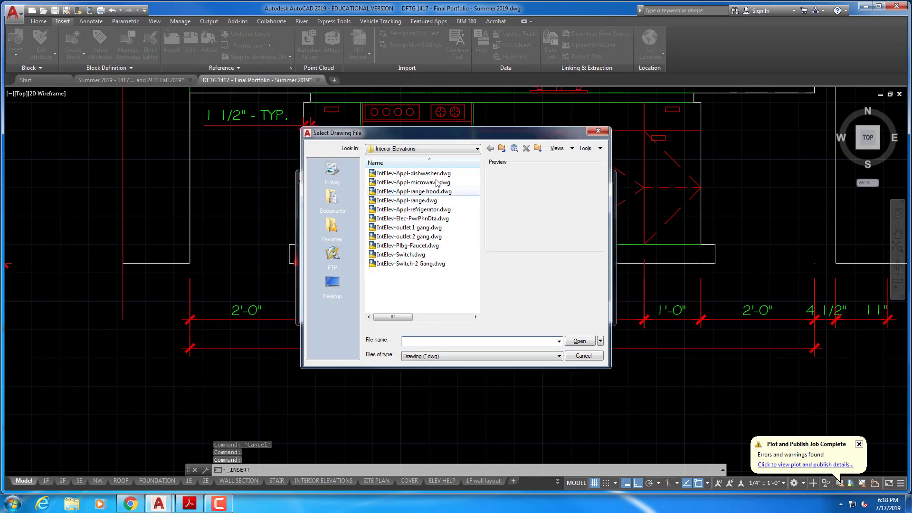
{"action": "left_click", "coordinate": [435, 174]}
{"action": "left_click", "coordinate": [574, 342]}
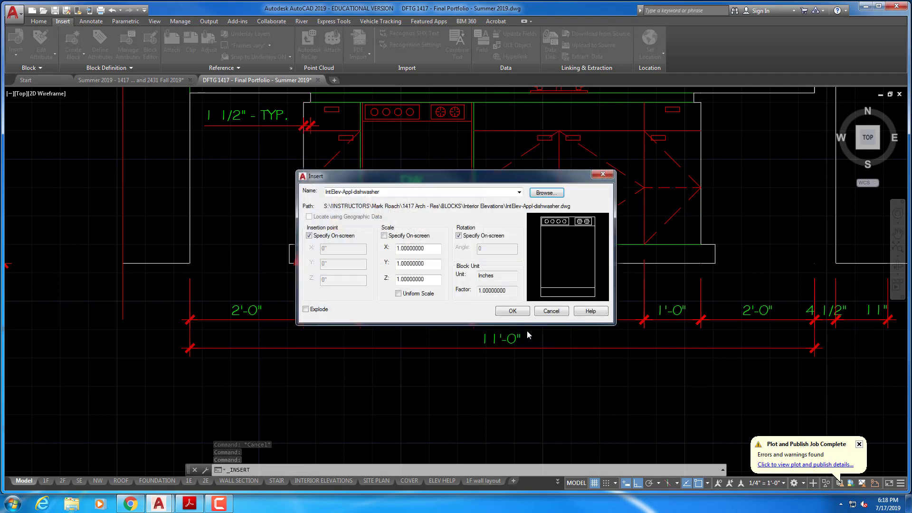
{"action": "left_click", "coordinate": [509, 311]}
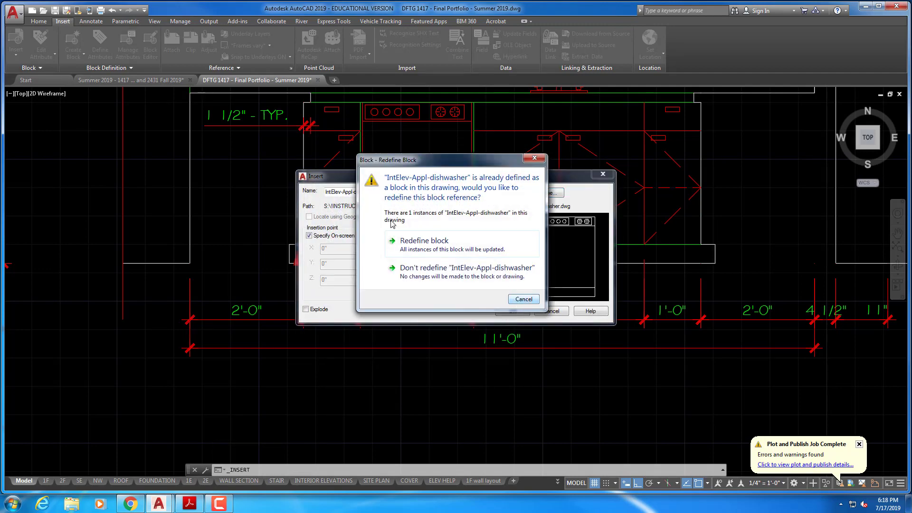
{"action": "left_click", "coordinate": [424, 241]}
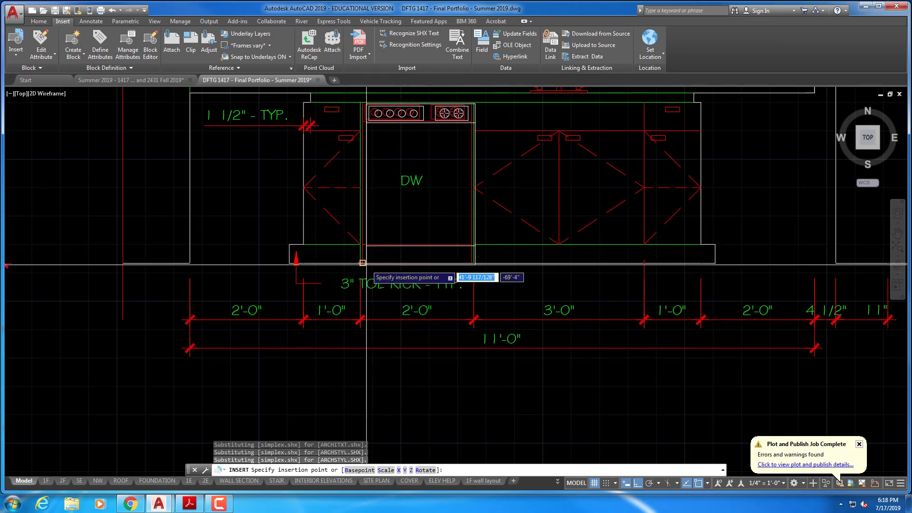
{"action": "key", "text": "Escape"}
{"action": "key", "text": "Escape"}
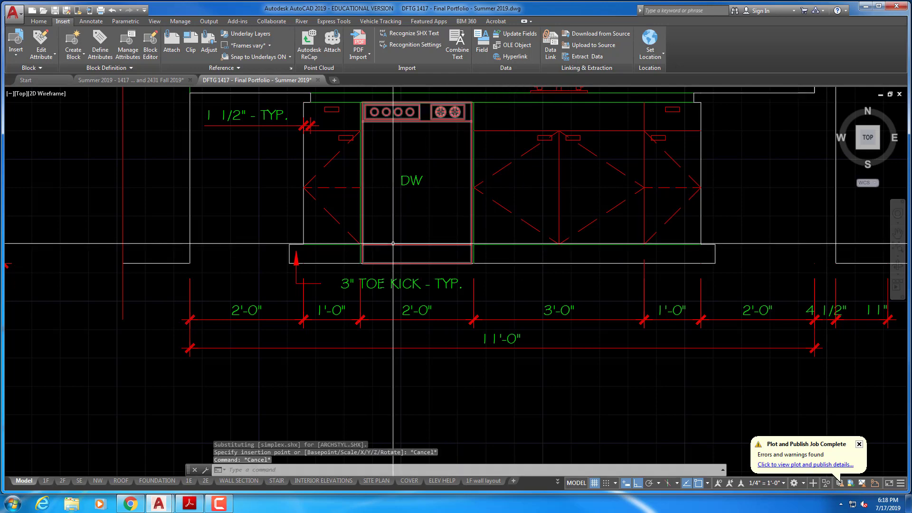
{"action": "scroll", "coordinate": [407, 203], "scroll_direction": "down", "scroll_amount": 5}
{"action": "scroll", "coordinate": [407, 201], "scroll_direction": "up", "scroll_amount": 3}
{"action": "key", "text": "Escape"}
{"action": "key", "text": "Escape"}
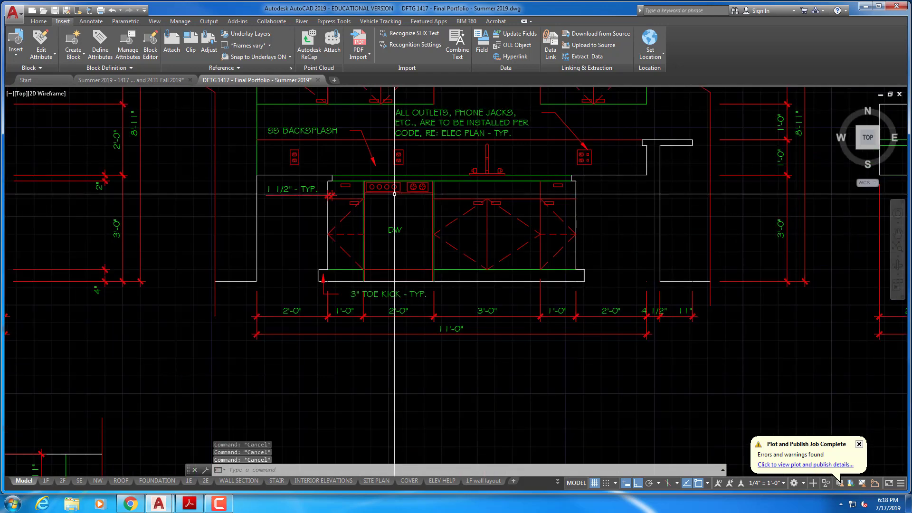
{"action": "scroll", "coordinate": [394, 193], "scroll_direction": "up", "scroll_amount": 2}
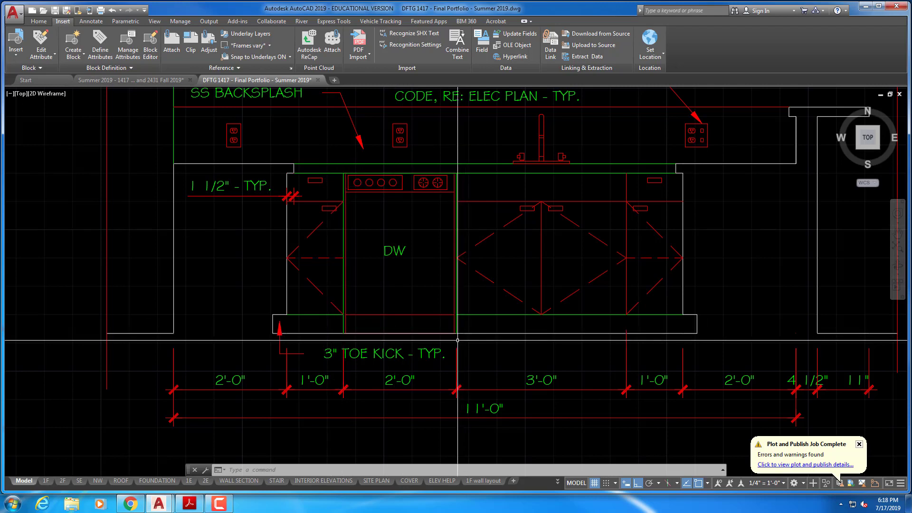
Preview the IntElev-outlet 1 gang and IntElev-outlet 2 gang block files in the Interior Elevations folder.
{"action": "scroll", "coordinate": [360, 181], "scroll_direction": "down", "scroll_amount": 2}
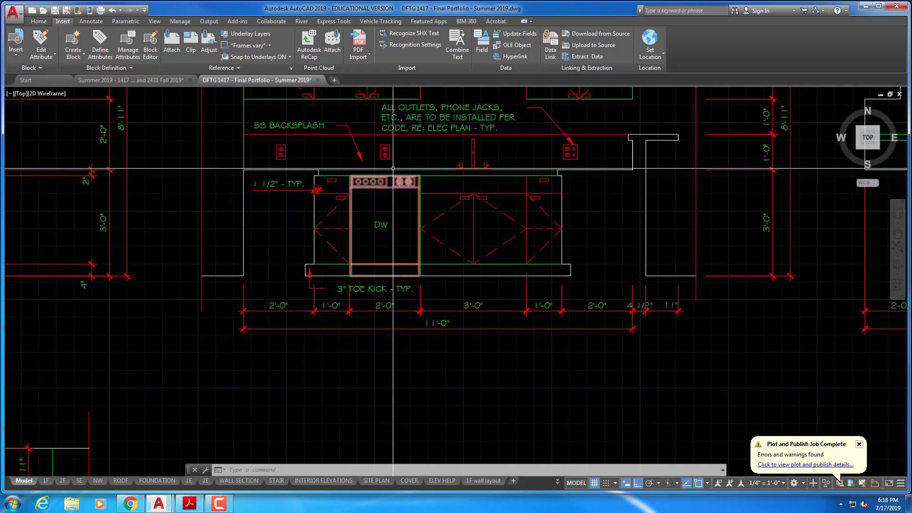
{"action": "left_click", "coordinate": [388, 154]}
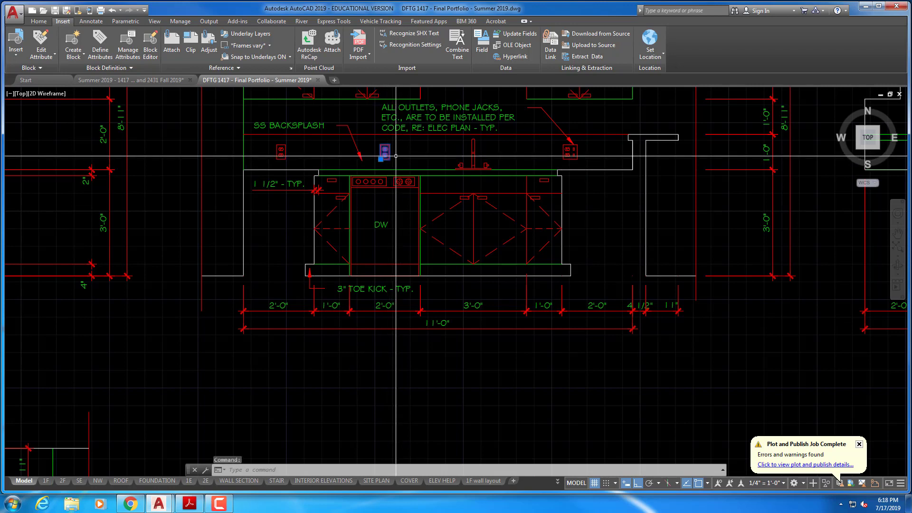
{"action": "key", "text": "Escape"}
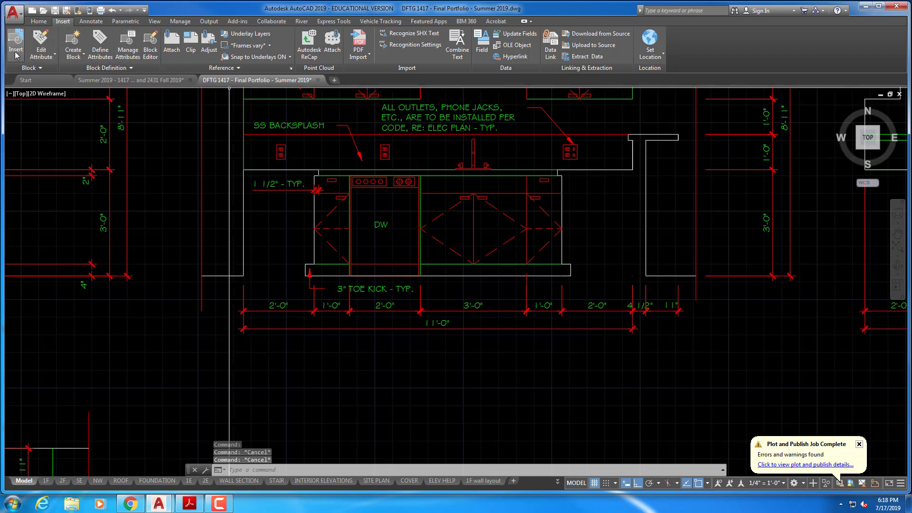
{"action": "left_click", "coordinate": [16, 55]}
{"action": "left_click", "coordinate": [36, 161]}
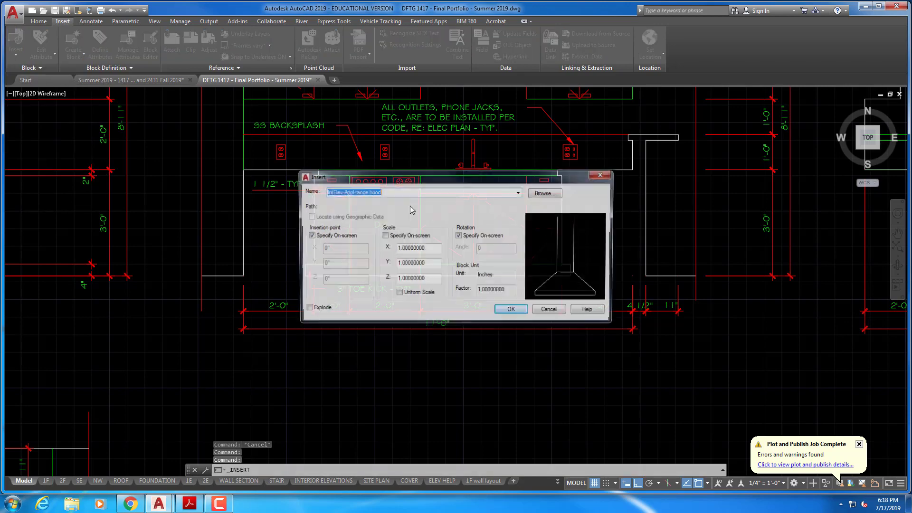
{"action": "left_click", "coordinate": [546, 193]}
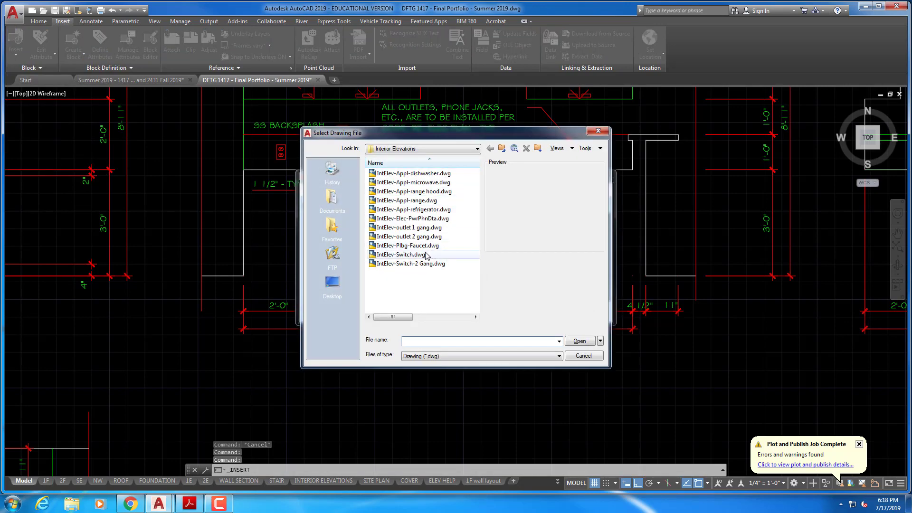
{"action": "left_click", "coordinate": [420, 230]}
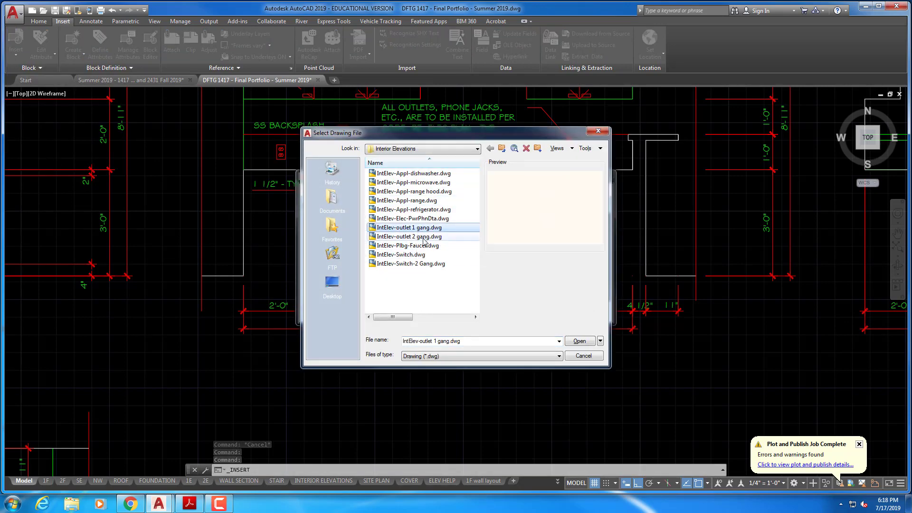
{"action": "left_click", "coordinate": [424, 238]}
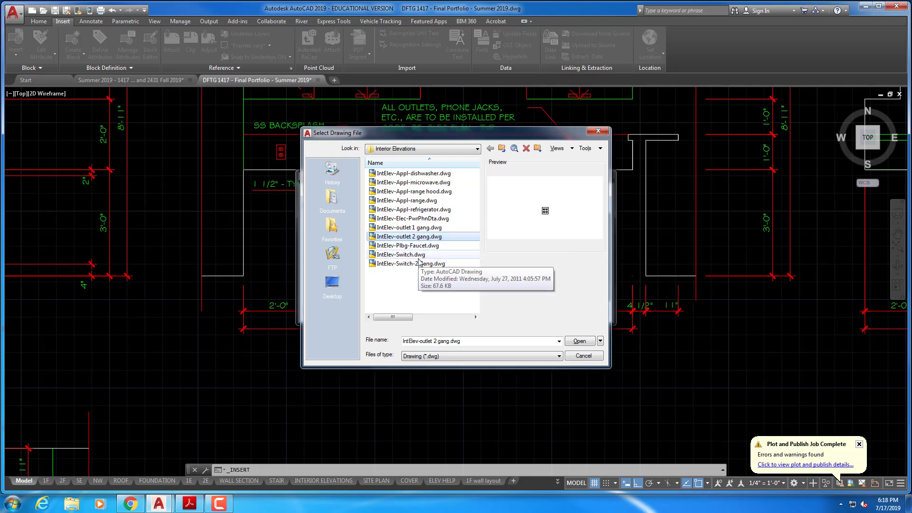
{"action": "left_click", "coordinate": [579, 341]}
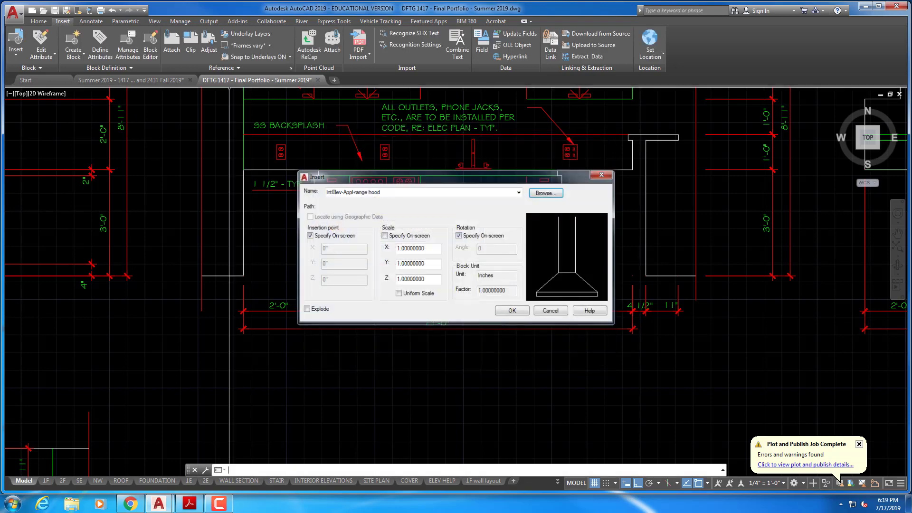
{"action": "left_click", "coordinate": [513, 309]}
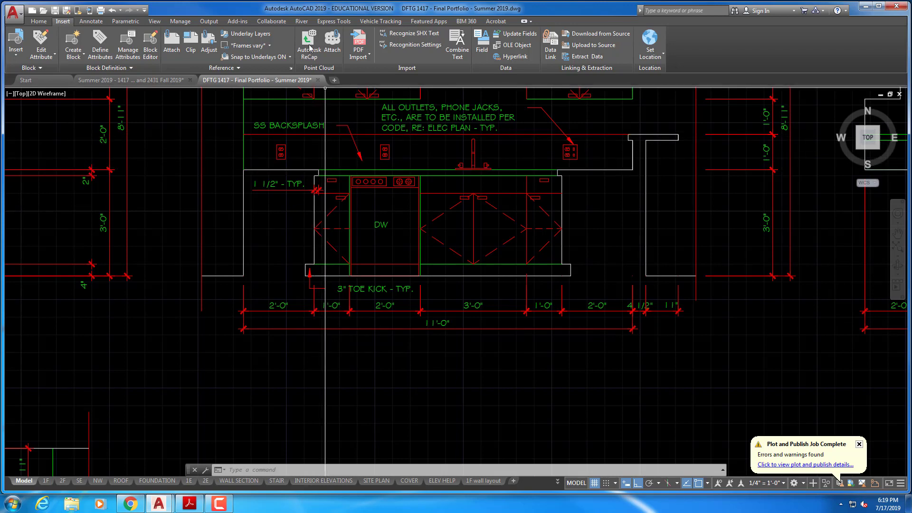
{"action": "key", "text": "Escape"}
{"action": "key", "text": "Escape"}
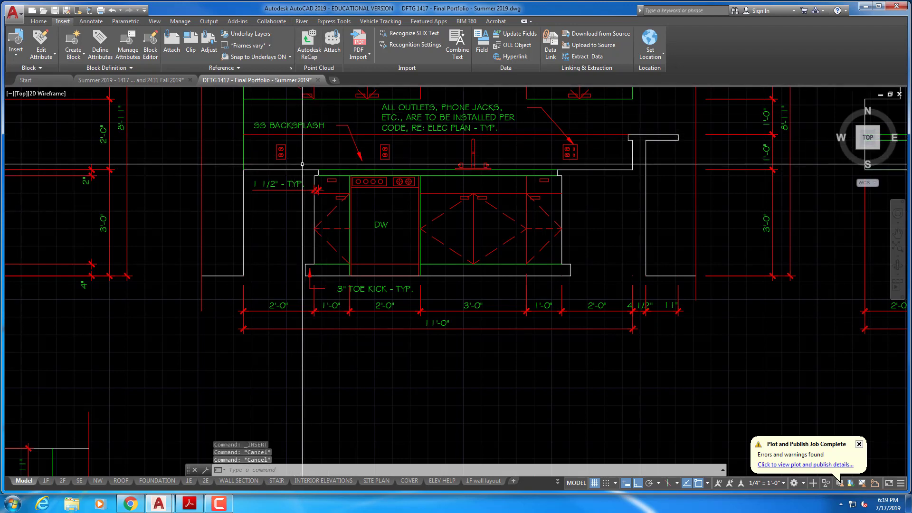
Draw a vertical line from the countertop's left end up to the backsplash's upper edge.
{"action": "type", "text": "l"}
{"action": "key", "text": "Return"}
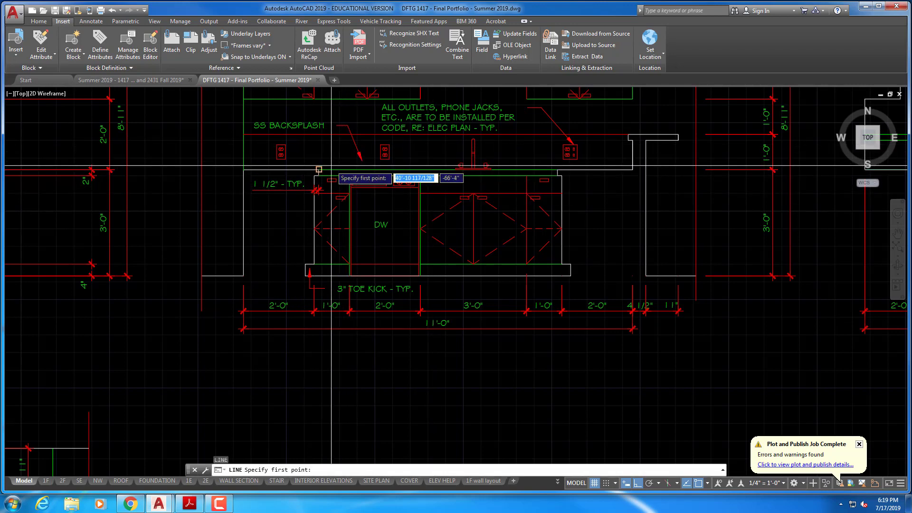
{"action": "left_click", "coordinate": [319, 169]}
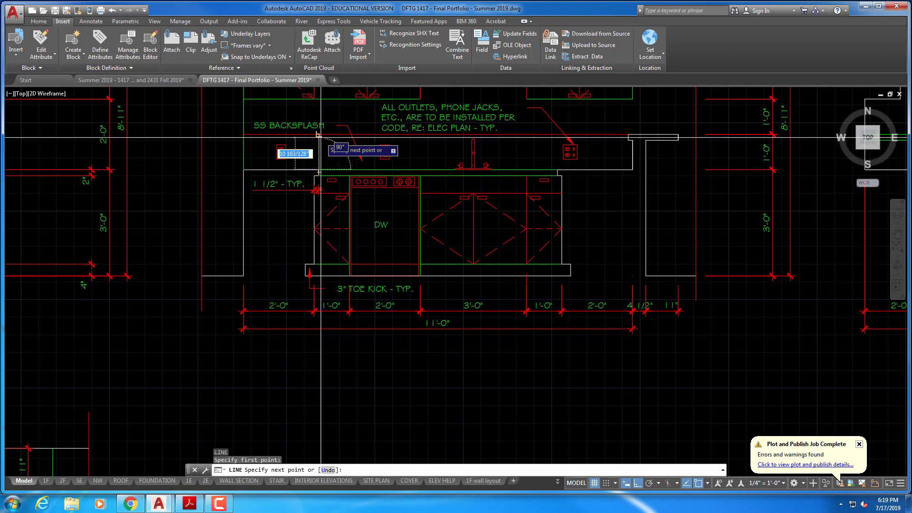
{"action": "right_click", "coordinate": [323, 141]}
{"action": "left_click", "coordinate": [340, 147]}
Draw a horizontal line about 1'-7" long leftward from the vertical guide line's midpoint, across the left outlet.
{"action": "right_click", "coordinate": [338, 152]}
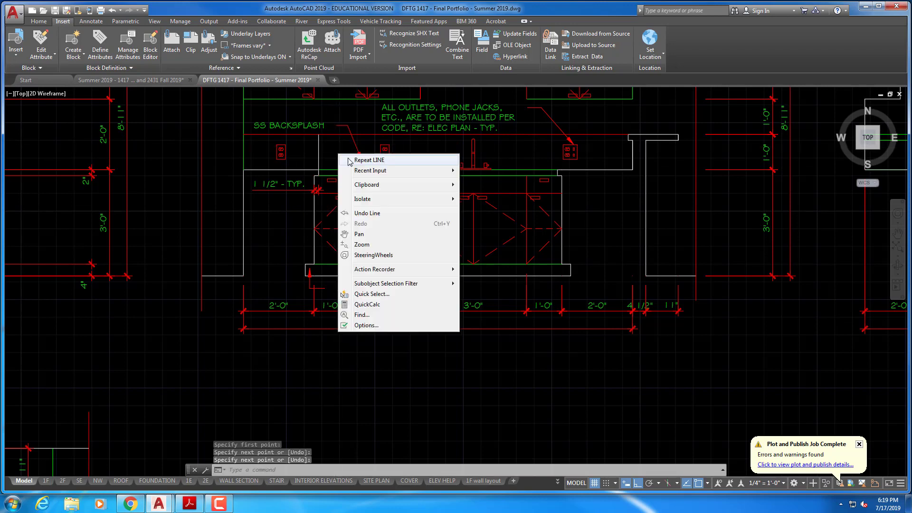
{"action": "left_click", "coordinate": [349, 157]}
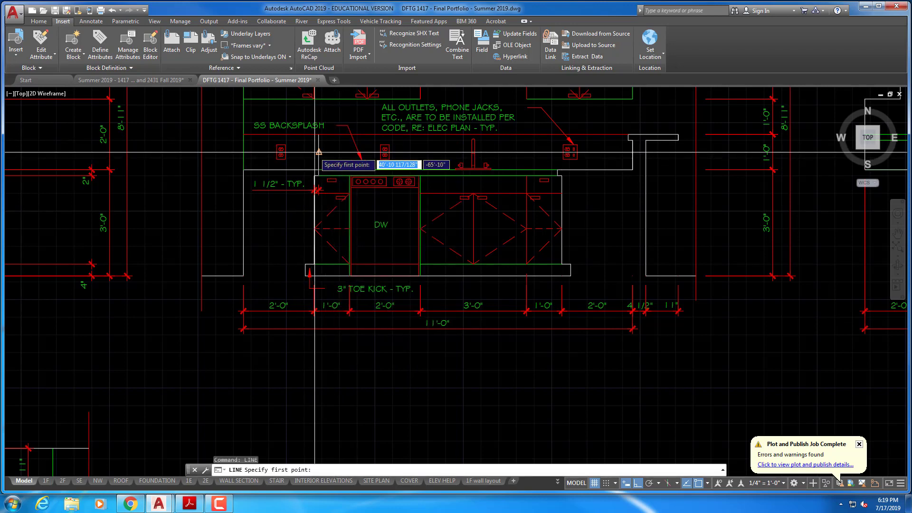
{"action": "left_click", "coordinate": [318, 152]}
{"action": "key", "text": "Escape"}
{"action": "key", "text": "Escape"}
{"action": "key", "text": "Escape"}
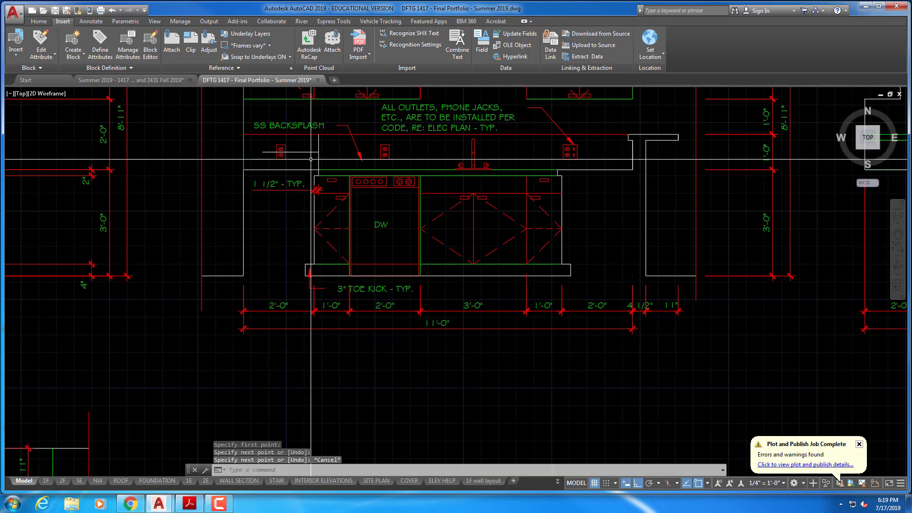
Stretch the horizontal guide line's right end past the double outlet beyond the faucet.
{"action": "left_click", "coordinate": [310, 152]}
{"action": "left_click", "coordinate": [318, 151]}
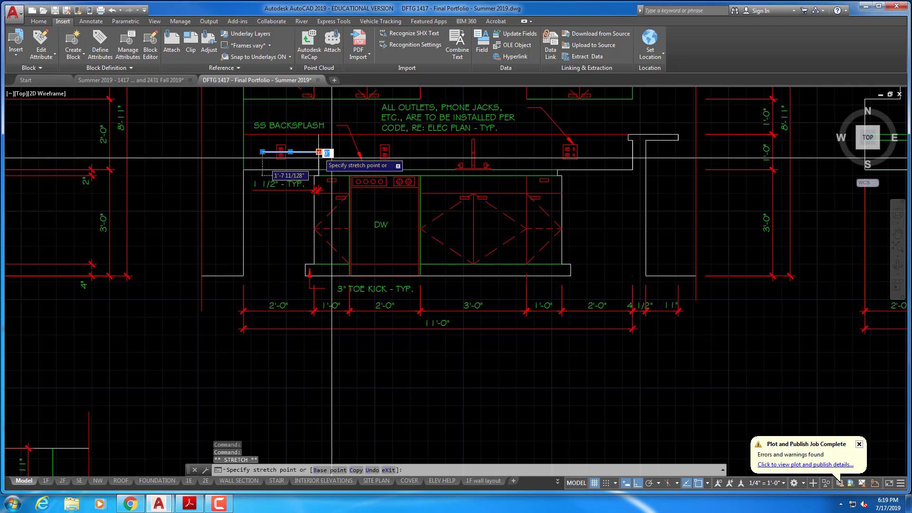
{"action": "key", "text": "Escape"}
{"action": "key", "text": "Escape"}
{"action": "key", "text": "Escape"}
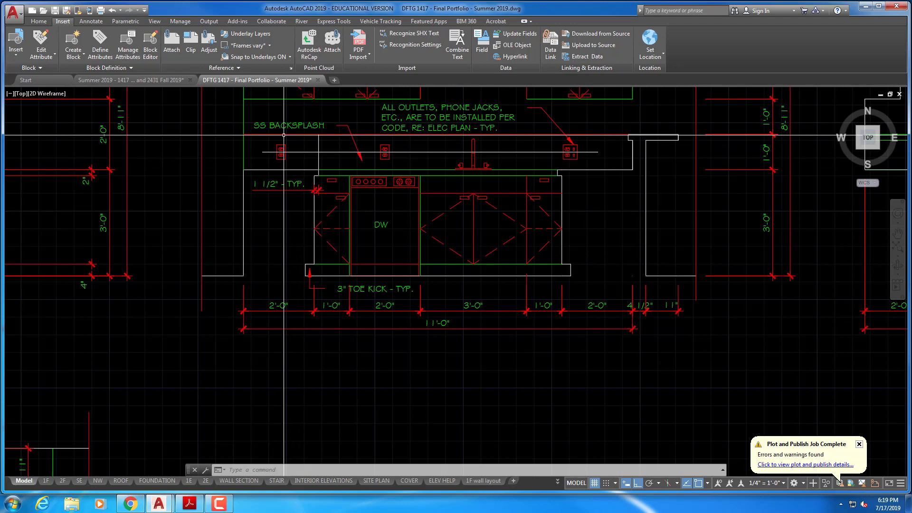
Erase the vertical and horizontal guide lines from the backsplash area.
{"action": "key", "text": "Escape"}
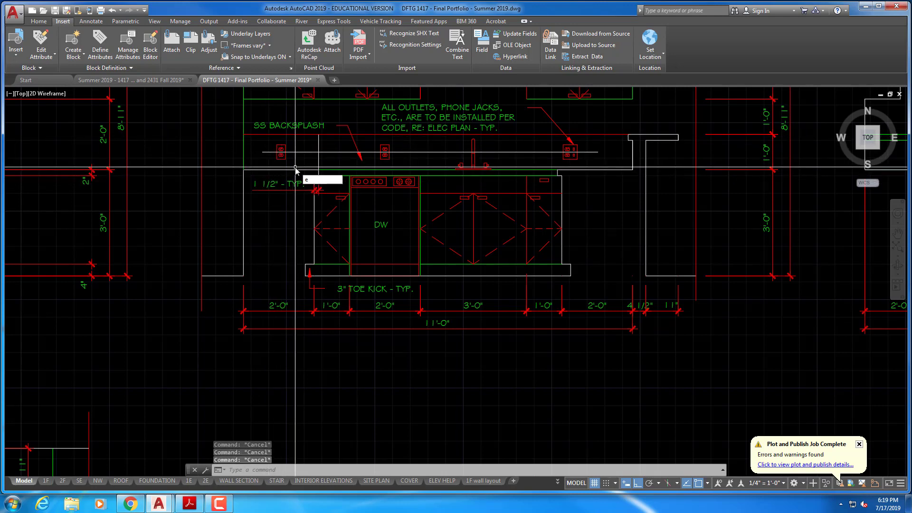
{"action": "type", "text": "e"}
{"action": "key", "text": "Return"}
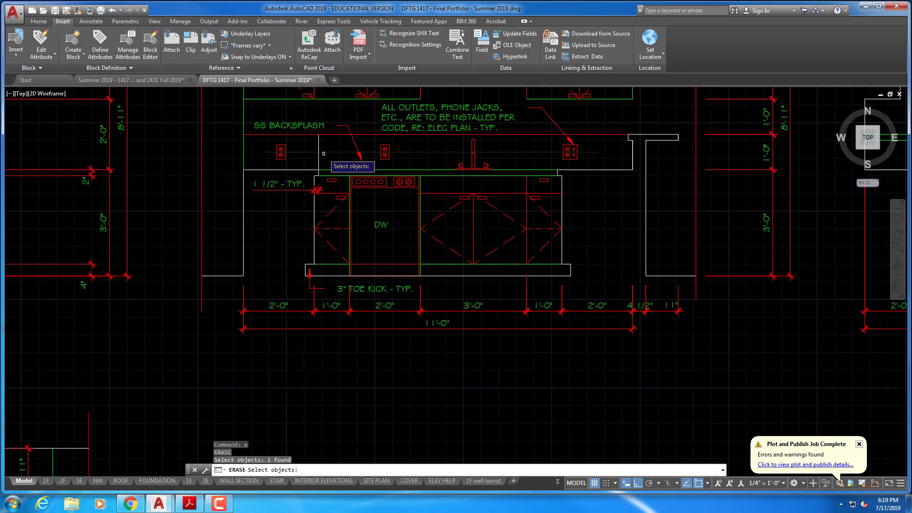
{"action": "left_click", "coordinate": [313, 163]}
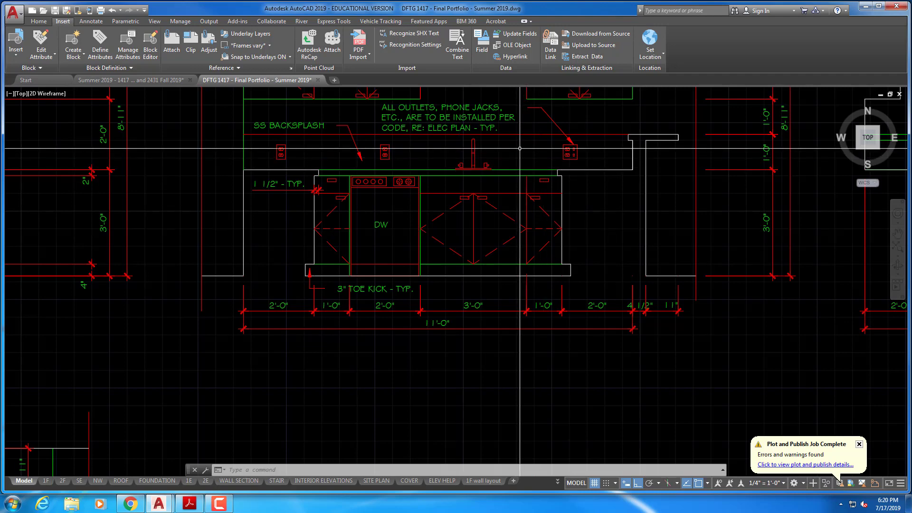
Check which layer the vertical wall line beyond the cabinets' right end is on.
{"action": "scroll", "coordinate": [532, 214], "scroll_direction": "down", "scroll_amount": 2}
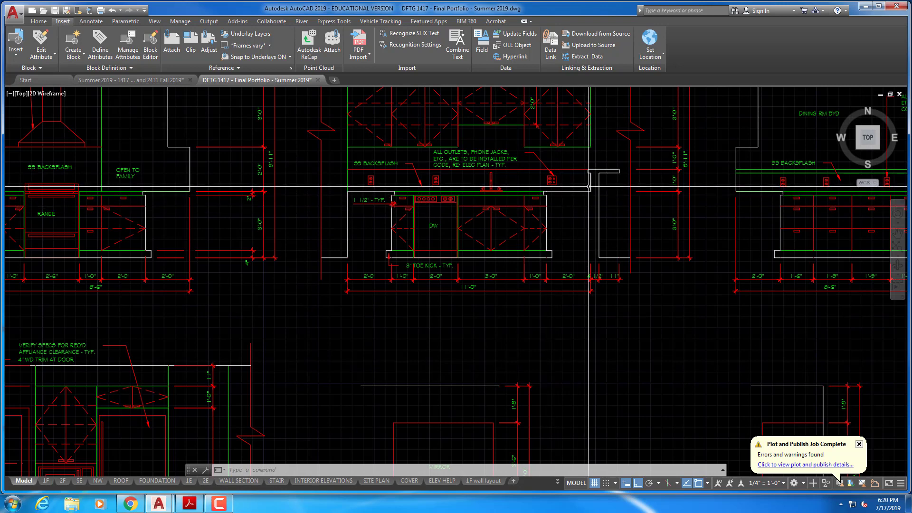
{"action": "left_click", "coordinate": [599, 214]}
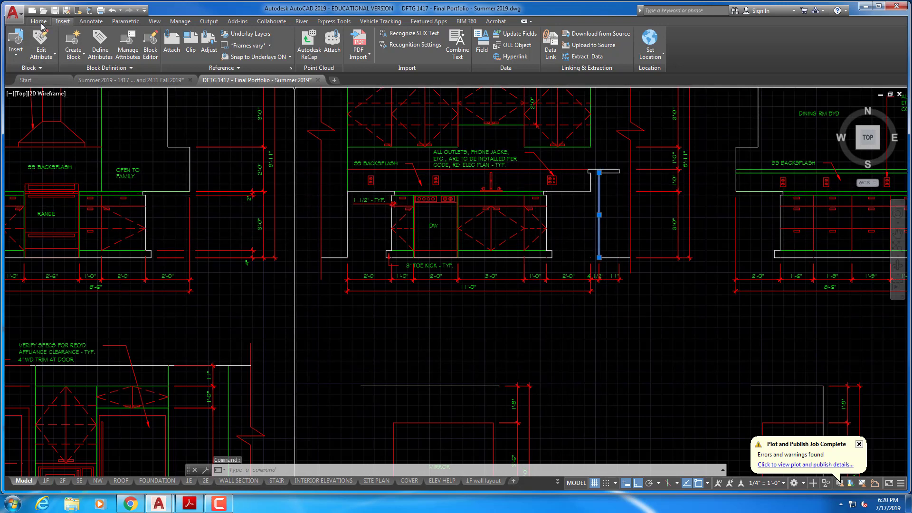
{"action": "left_click", "coordinate": [38, 22]}
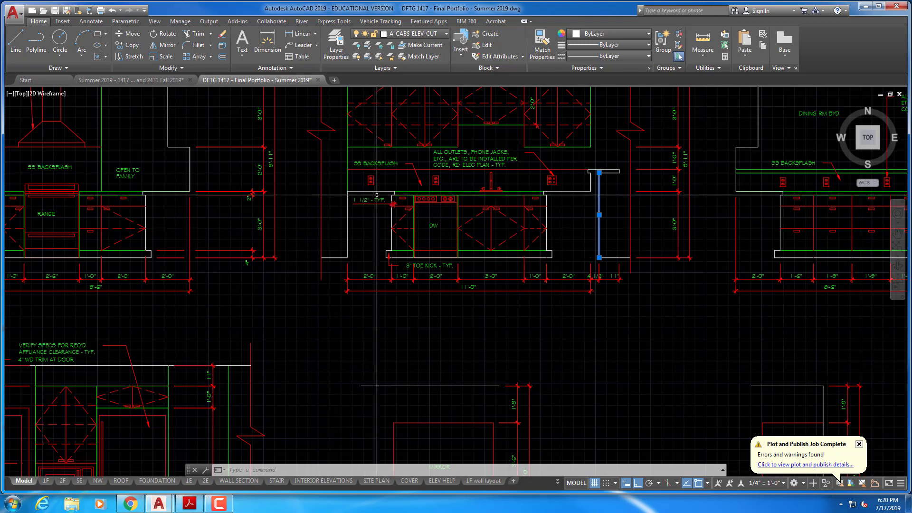
{"action": "key", "text": "Escape"}
{"action": "key", "text": "Escape"}
{"action": "key", "text": "Escape"}
Load IntElev-Plbg-Faucet.dwg from the Interior Elevations folder as the block to insert and redefine the existing block.
{"action": "scroll", "coordinate": [409, 223], "scroll_direction": "up", "scroll_amount": 5}
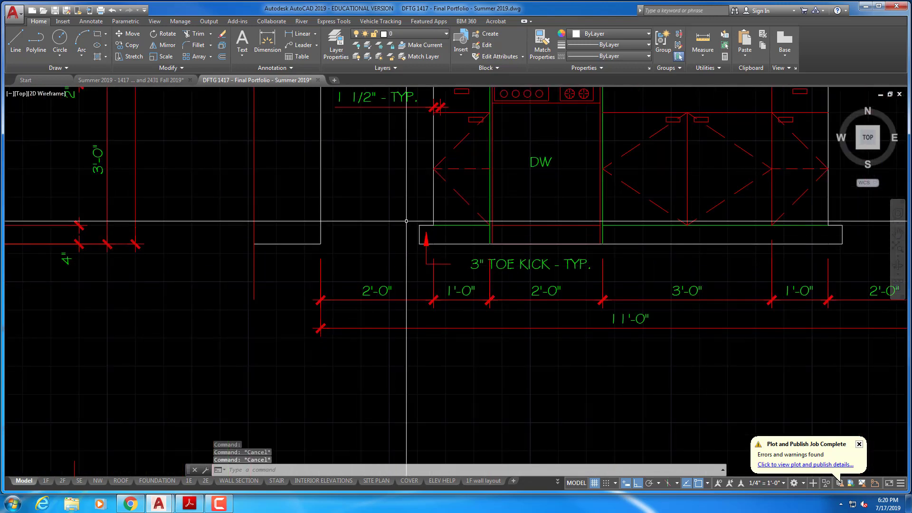
{"action": "middle_click_drag", "start_coordinate": [458, 173], "coordinate": [430, 254]}
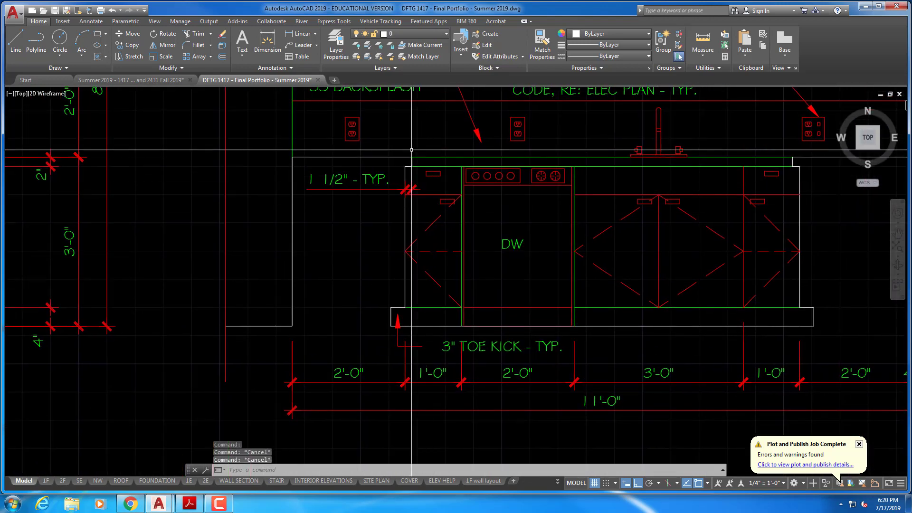
{"action": "scroll", "coordinate": [459, 249], "scroll_direction": "down", "scroll_amount": 2}
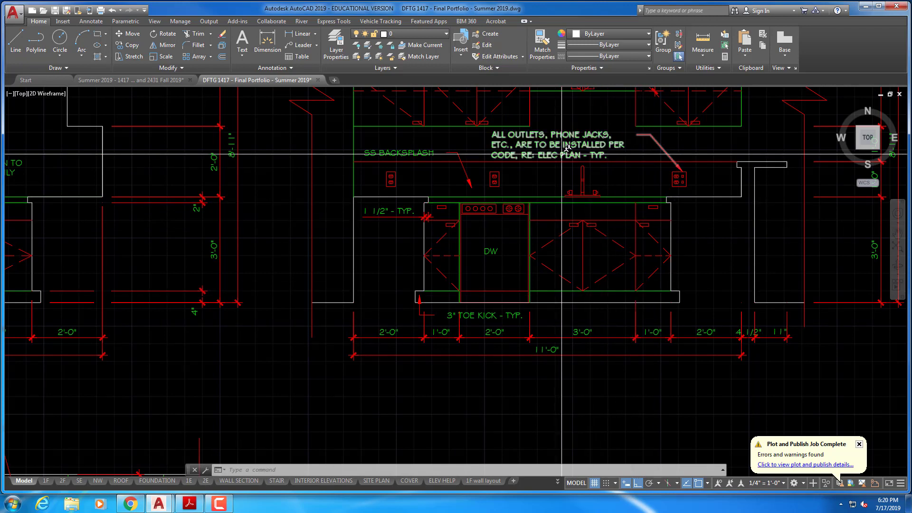
{"action": "left_click", "coordinate": [62, 22]}
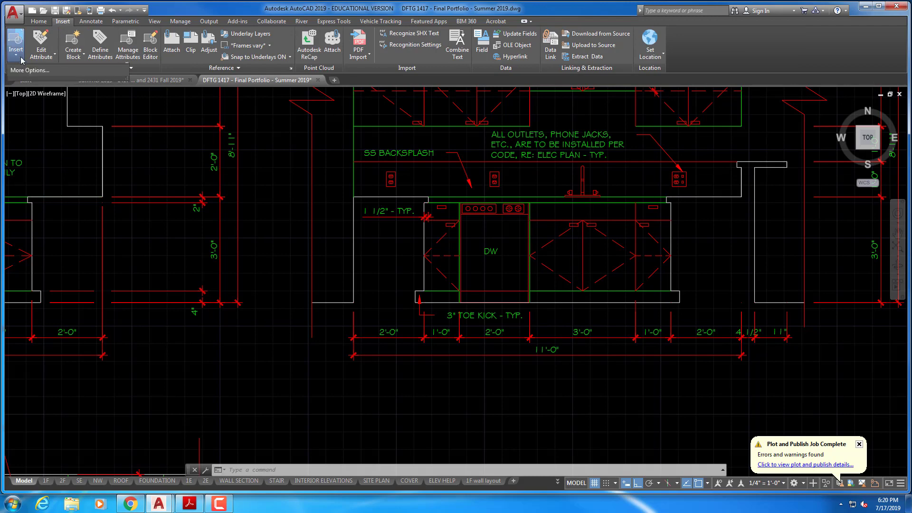
{"action": "left_click", "coordinate": [29, 161]}
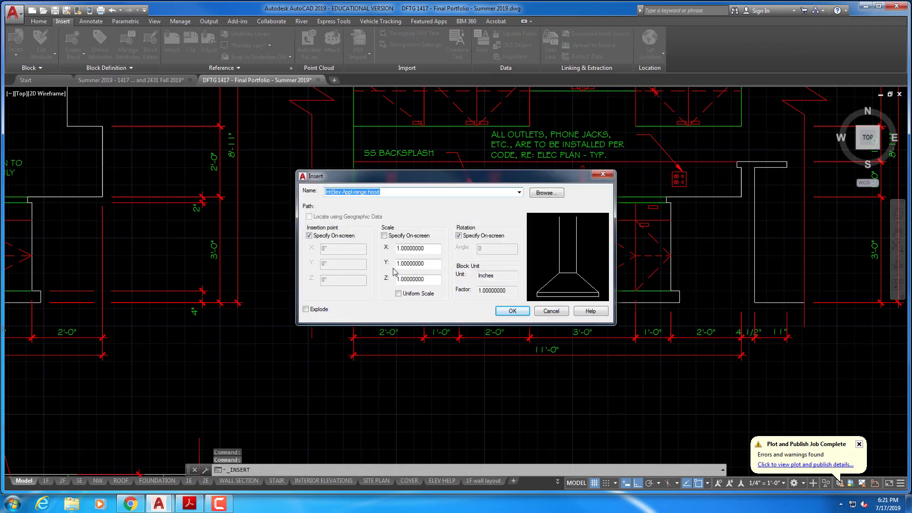
{"action": "left_click", "coordinate": [520, 192]}
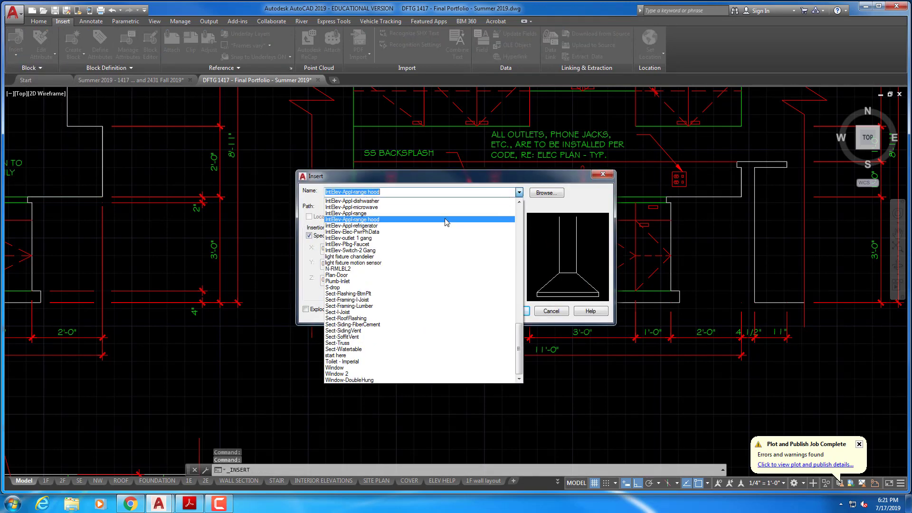
{"action": "left_click", "coordinate": [534, 199]}
{"action": "left_click", "coordinate": [543, 192]}
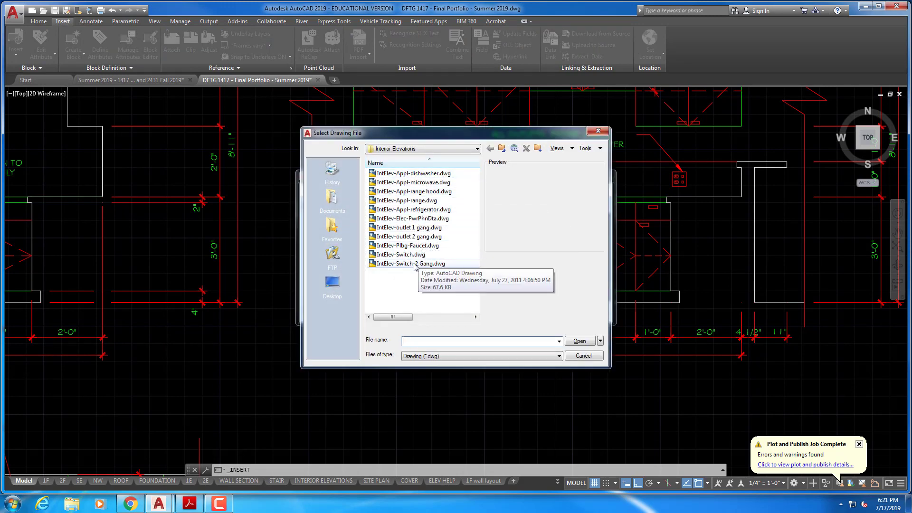
{"action": "left_click", "coordinate": [411, 246]}
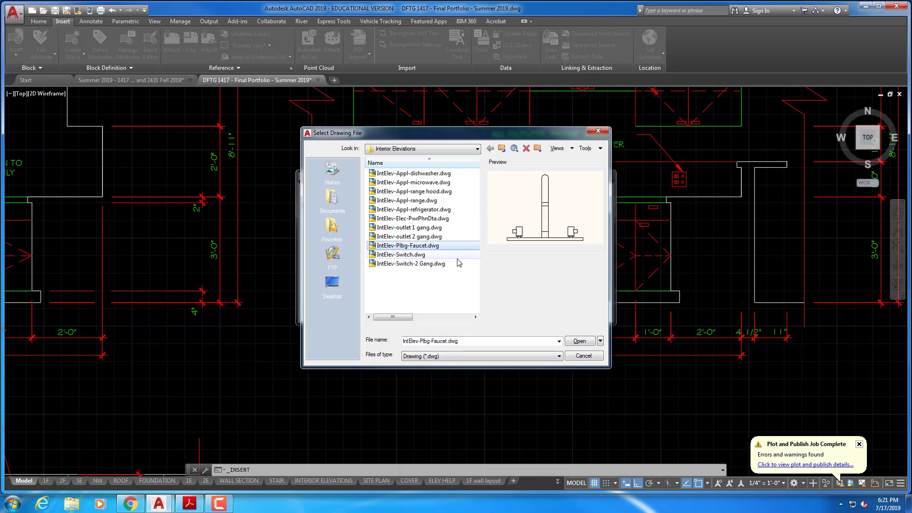
{"action": "left_click", "coordinate": [579, 341]}
{"action": "left_click", "coordinate": [520, 311]}
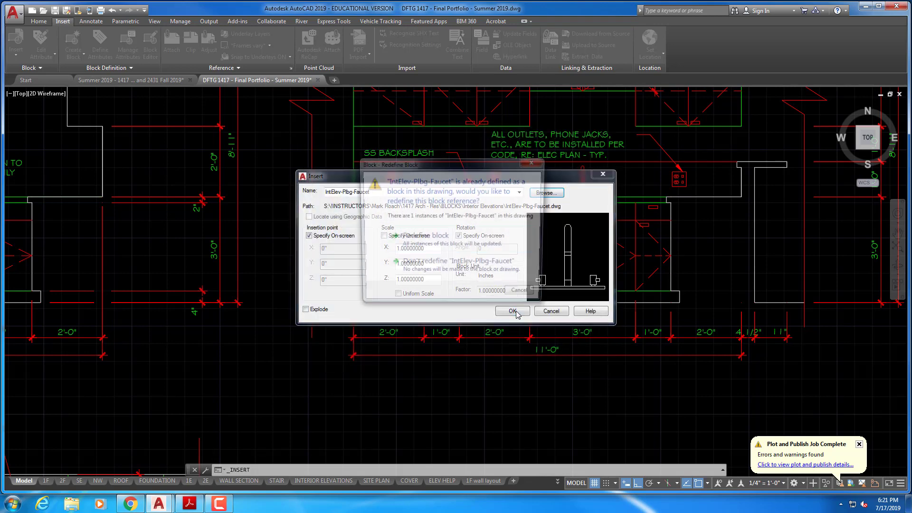
{"action": "left_click", "coordinate": [417, 238]}
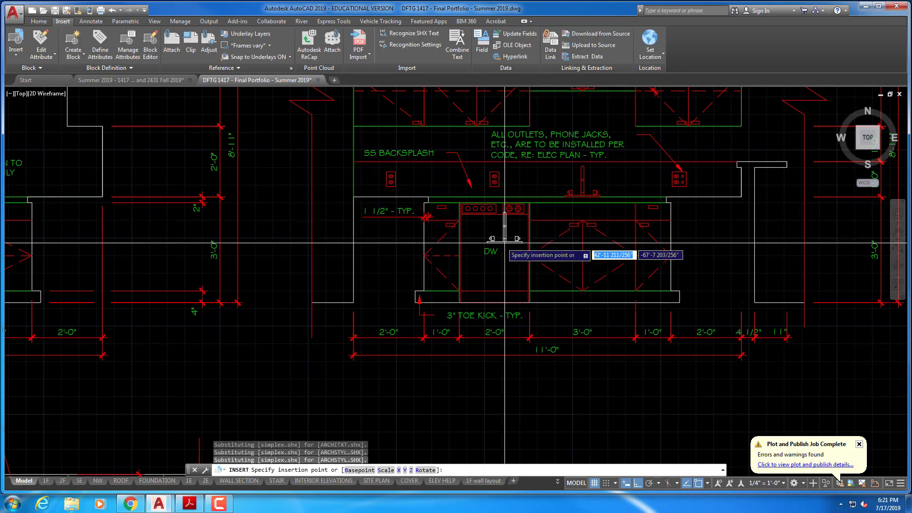
Place the faucet block just above the sink cabinet doors, centred below the existing faucet, with the default rotation.
{"action": "scroll", "coordinate": [584, 245], "scroll_direction": "up", "scroll_amount": 5}
{"action": "middle_click_drag", "start_coordinate": [418, 282], "coordinate": [400, 289]}
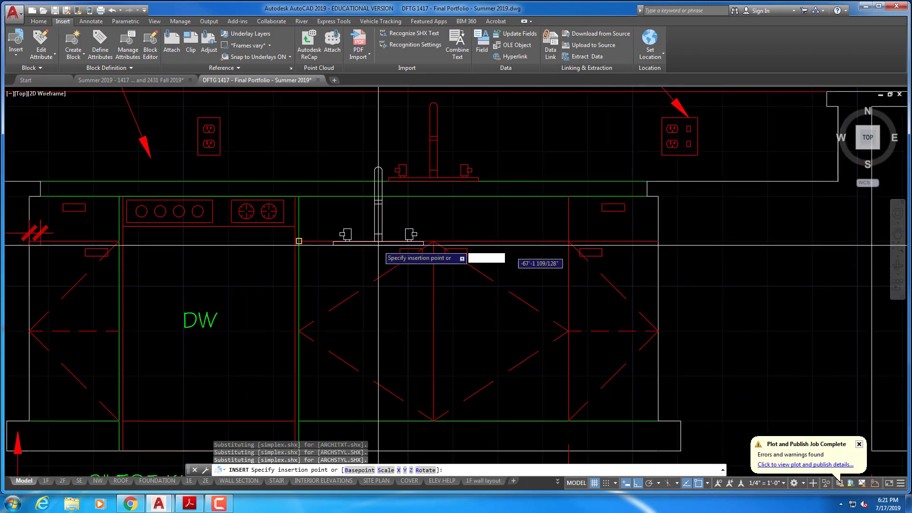
{"action": "left_click", "coordinate": [435, 235]}
{"action": "key", "text": "Return"}
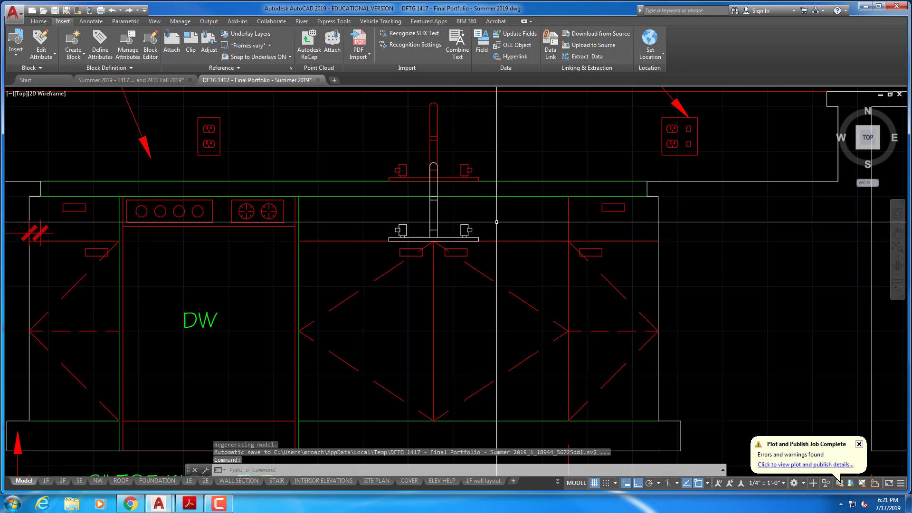
Move the newly inserted faucet block straight up from its base midpoint, perpendicular onto the countertop's top edge.
{"action": "key", "text": "Return"}
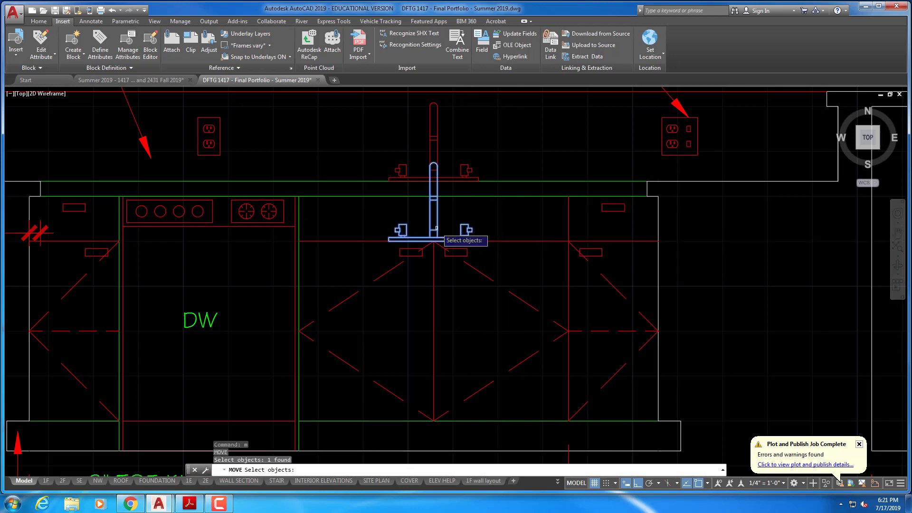
{"action": "key", "text": "Return"}
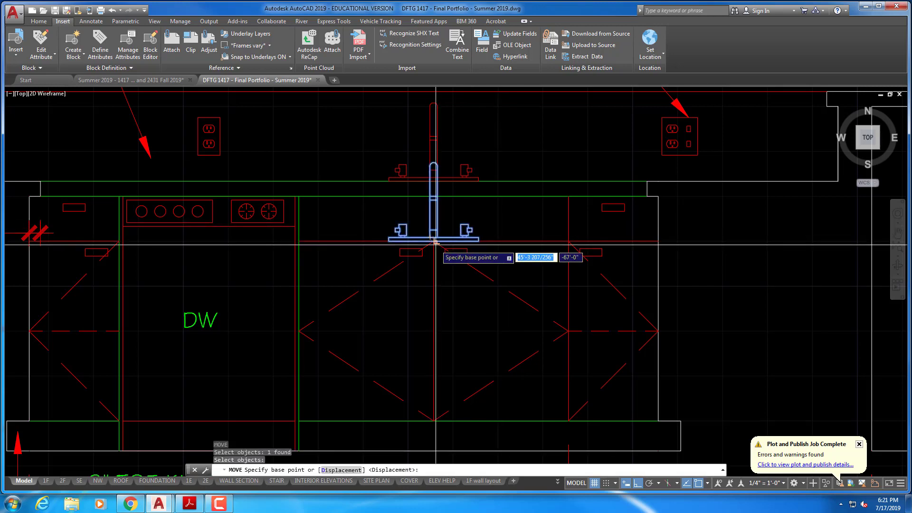
{"action": "scroll", "coordinate": [435, 243], "scroll_direction": "up", "scroll_amount": 4}
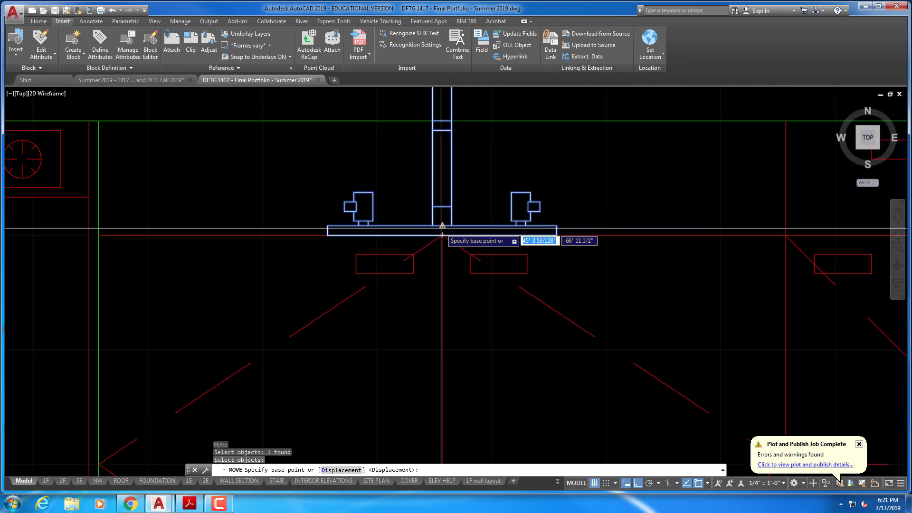
{"action": "left_click", "coordinate": [442, 226]}
{"action": "middle_click_drag", "start_coordinate": [444, 157], "coordinate": [423, 256]}
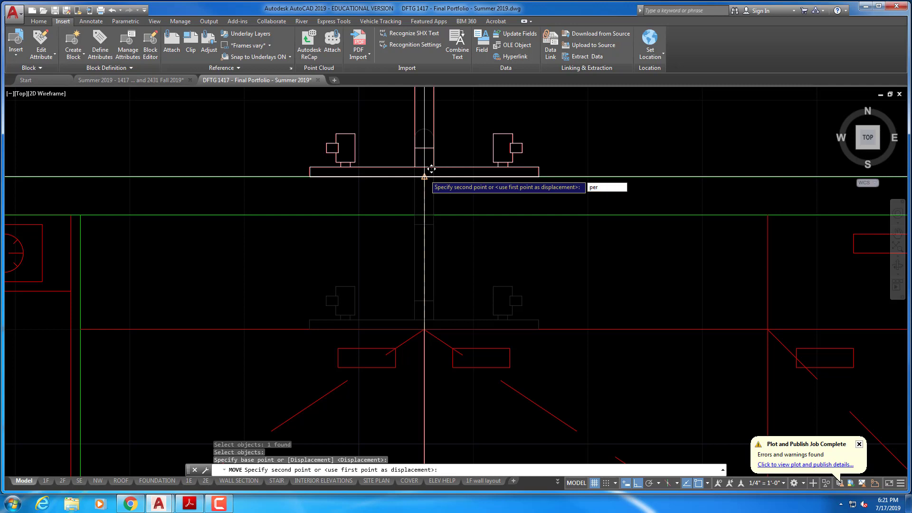
{"action": "type", "text": "per"}
{"action": "key", "text": "Return"}
{"action": "scroll", "coordinate": [442, 190], "scroll_direction": "down", "scroll_amount": 4}
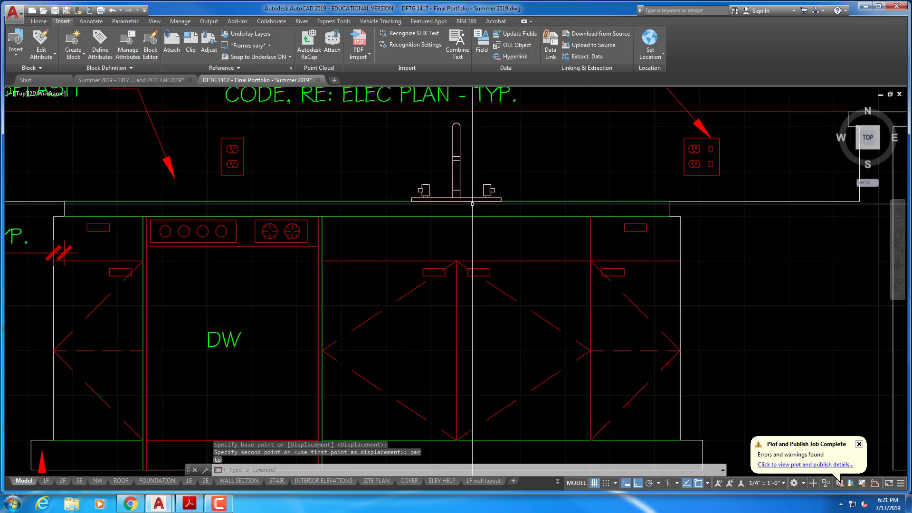
Erase the duplicate faucet block lying over the existing faucet on the countertop.
{"action": "key", "text": "Escape"}
{"action": "type", "text": "e"}
{"action": "key", "text": "Return"}
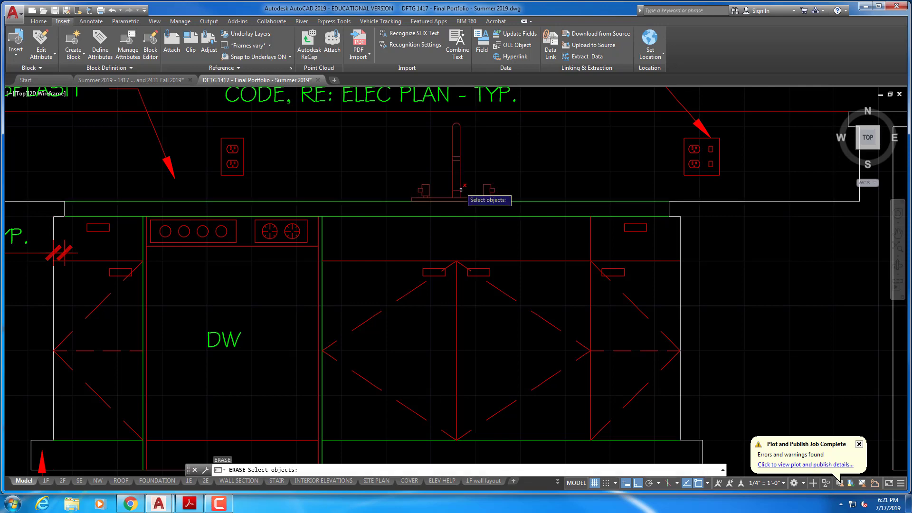
{"action": "key", "text": "Return"}
{"action": "scroll", "coordinate": [495, 259], "scroll_direction": "down", "scroll_amount": 2}
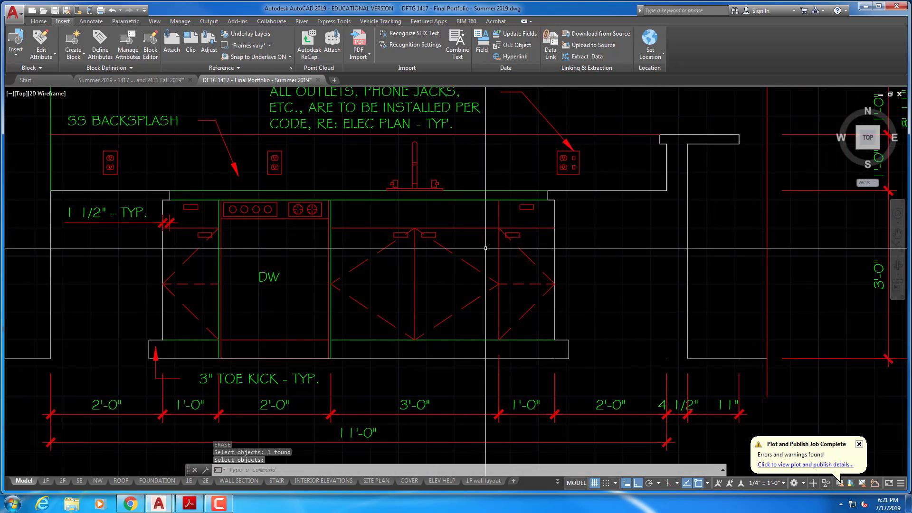
Examine the sink elevation's backsplash line, countertop, bar wall and surrounding dimensions, highlighting the long horizontal backsplash line.
{"action": "middle_click_drag", "start_coordinate": [269, 344], "coordinate": [272, 376]}
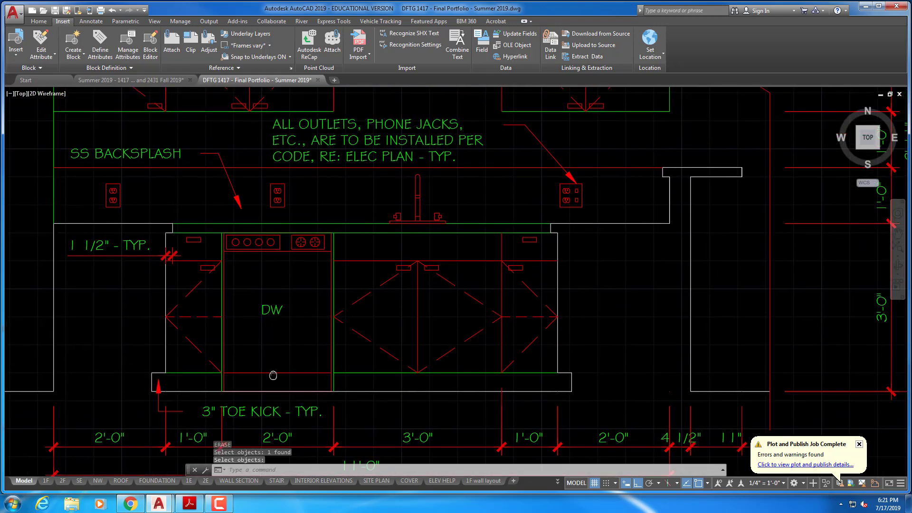
{"action": "mouse_move", "coordinate": [376, 184]}
{"action": "middle_mouse_down"}
{"action": "mouse_move", "coordinate": [382, 274]}
{"action": "mouse_move", "coordinate": [406, 274]}
{"action": "middle_mouse_up"}
{"action": "scroll", "coordinate": [382, 274], "scroll_direction": "down", "scroll_amount": 1}
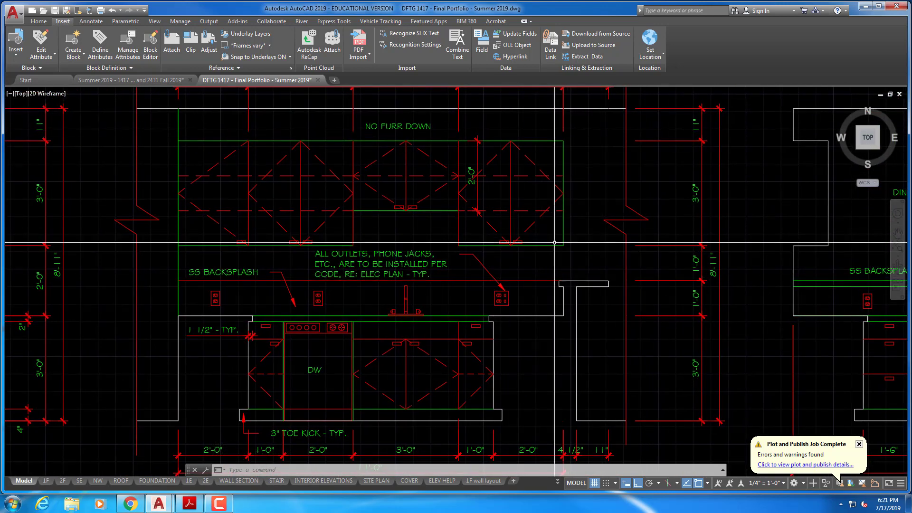
{"action": "left_click", "coordinate": [463, 280]}
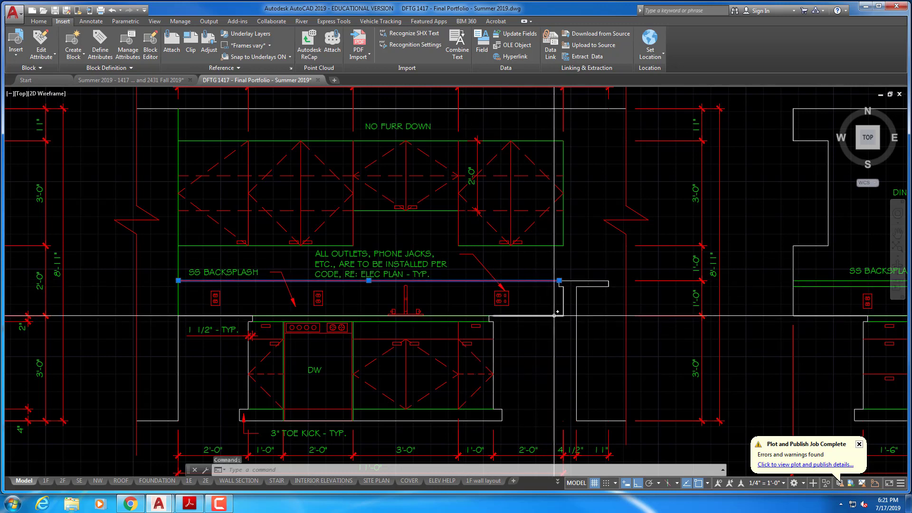
{"action": "key", "text": "Escape"}
{"action": "key", "text": "Escape"}
{"action": "key", "text": "Escape"}
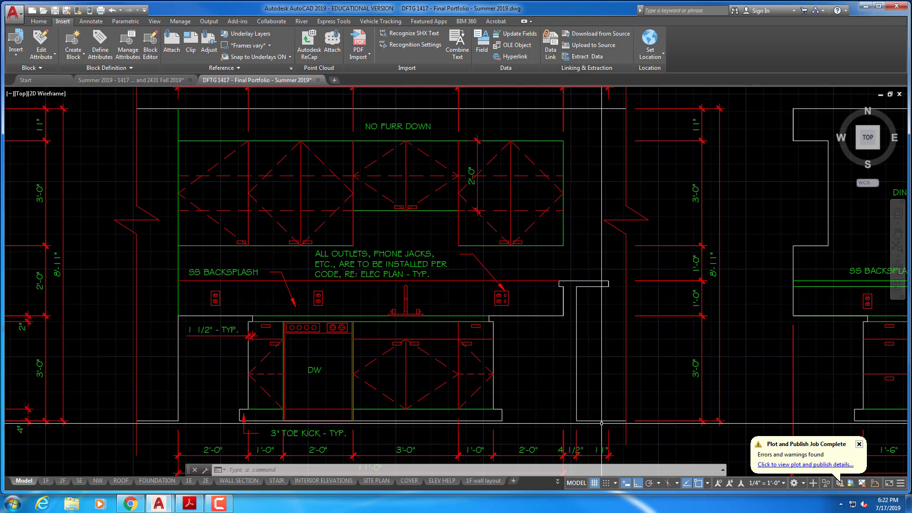
{"action": "scroll", "coordinate": [554, 416], "scroll_direction": "down", "scroll_amount": 3}
{"action": "scroll", "coordinate": [546, 408], "scroll_direction": "up", "scroll_amount": 3}
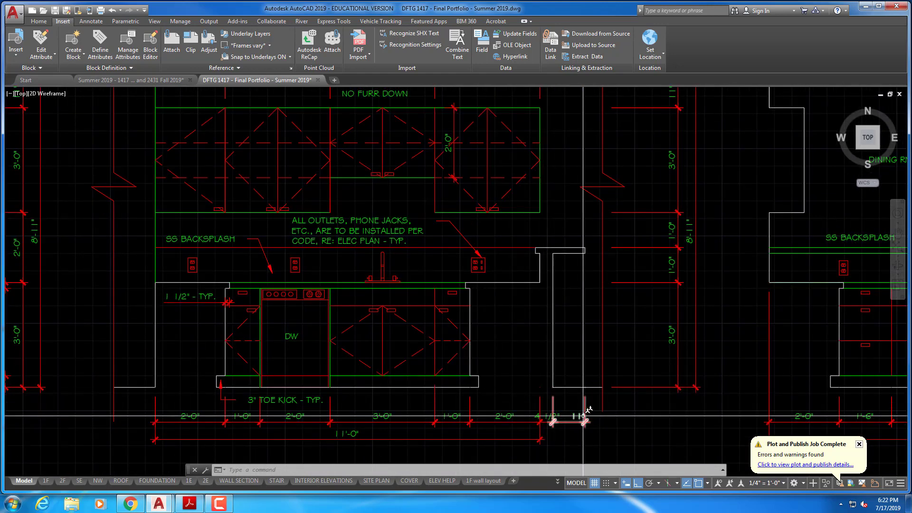
{"action": "scroll", "coordinate": [554, 346], "scroll_direction": "down", "scroll_amount": 1}
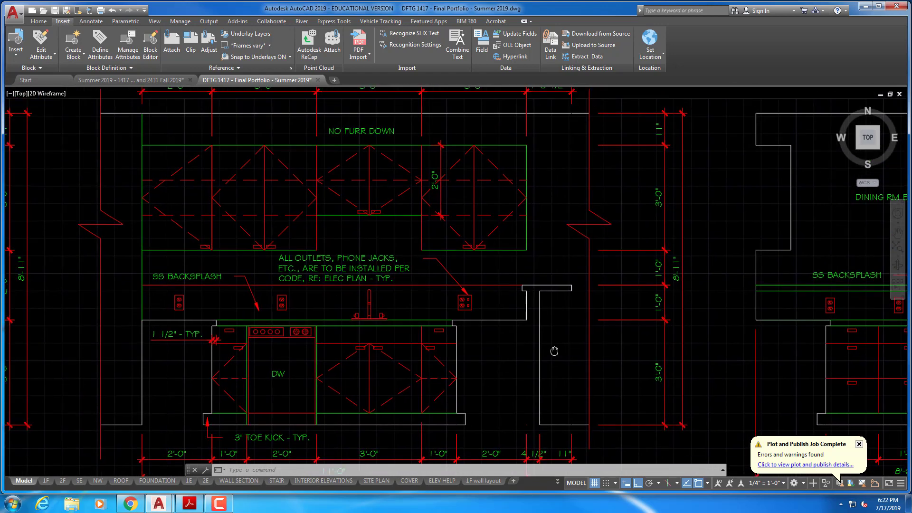
{"action": "scroll", "coordinate": [577, 349], "scroll_direction": "up", "scroll_amount": 1}
{"action": "middle_click_drag", "start_coordinate": [581, 321], "coordinate": [560, 383]}
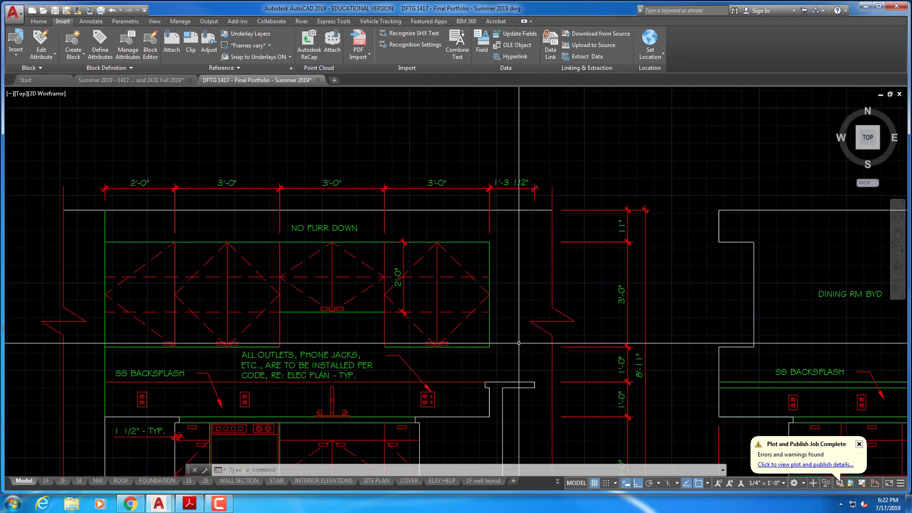
{"action": "middle_click_drag", "start_coordinate": [520, 343], "coordinate": [592, 342]}
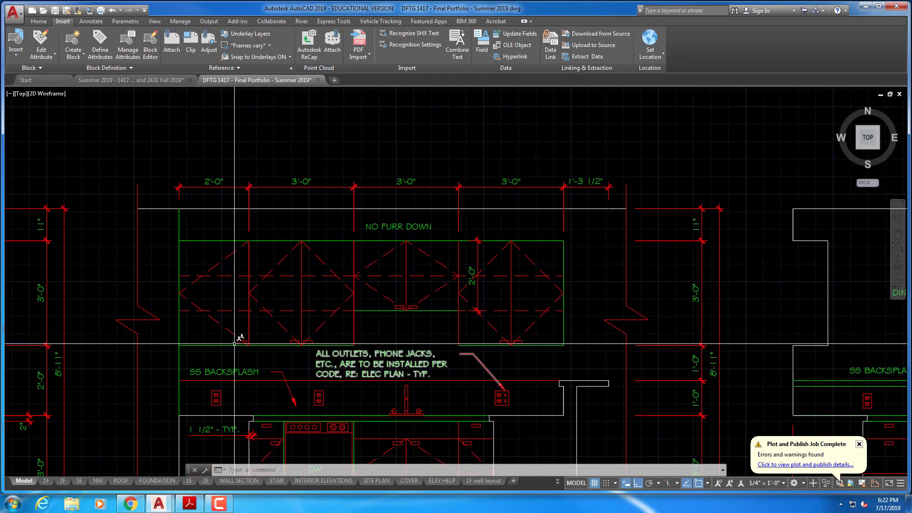
Highlight the upper cabinets' outer outline lines and the divider beside the rightmost cabinet to examine them, leaving none selected.
{"action": "left_click", "coordinate": [324, 344]}
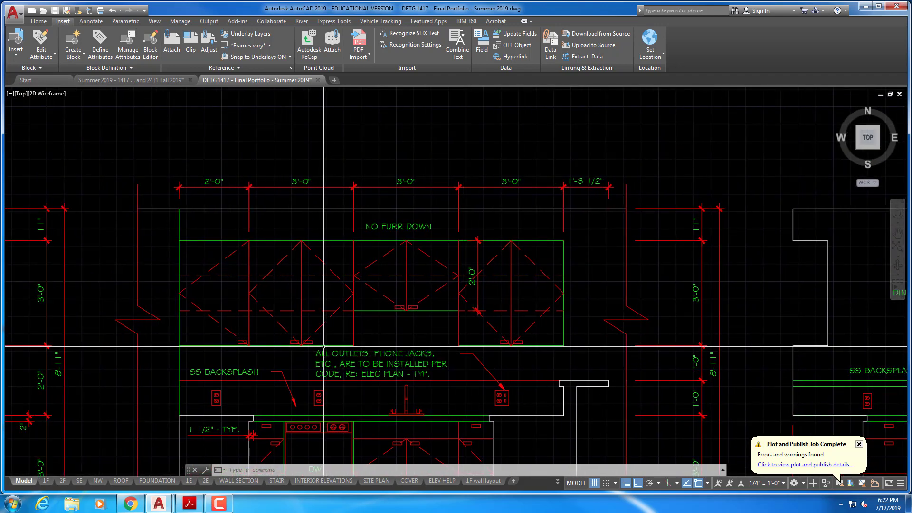
{"action": "left_click", "coordinate": [378, 241]}
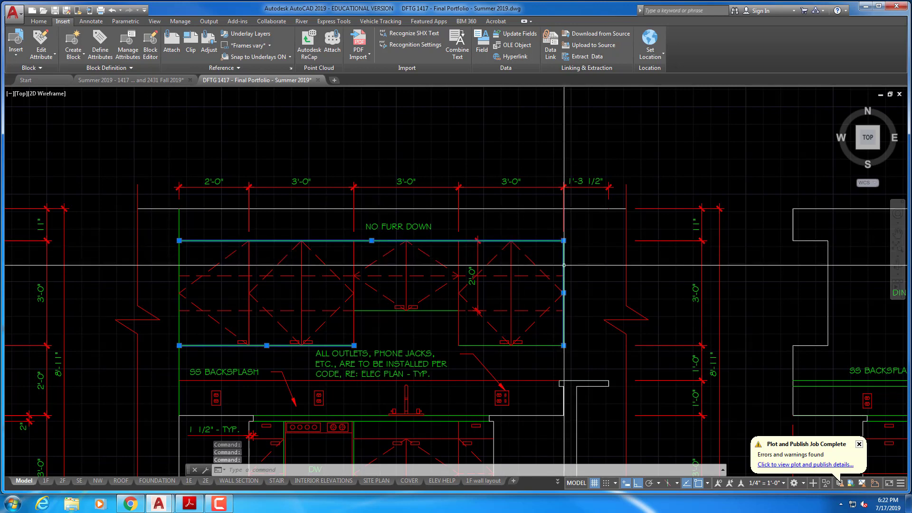
{"action": "key", "text": "Escape"}
{"action": "key", "text": "Escape"}
{"action": "key", "text": "Escape"}
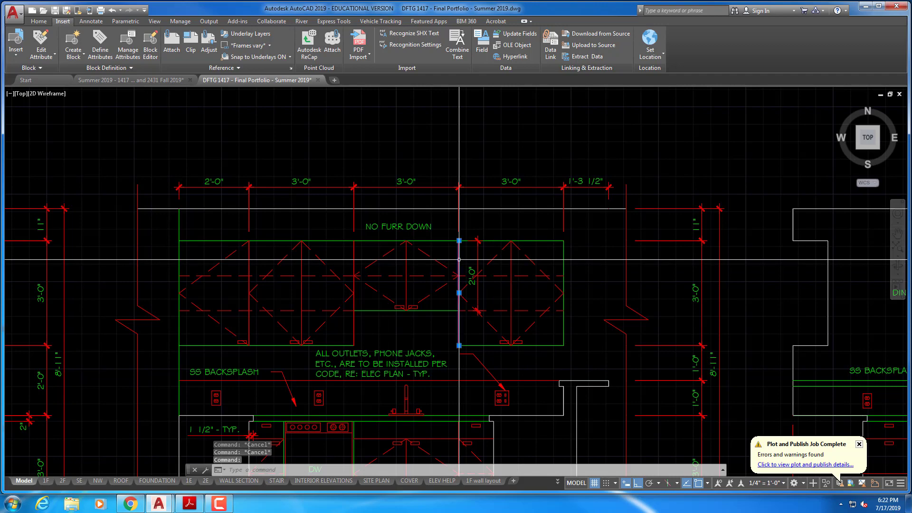
{"action": "left_click", "coordinate": [460, 260]}
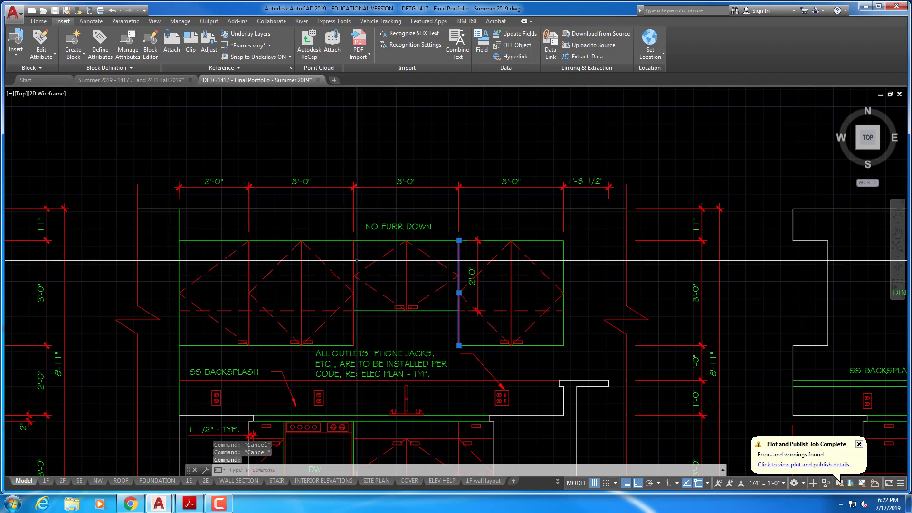
{"action": "key", "text": "Escape"}
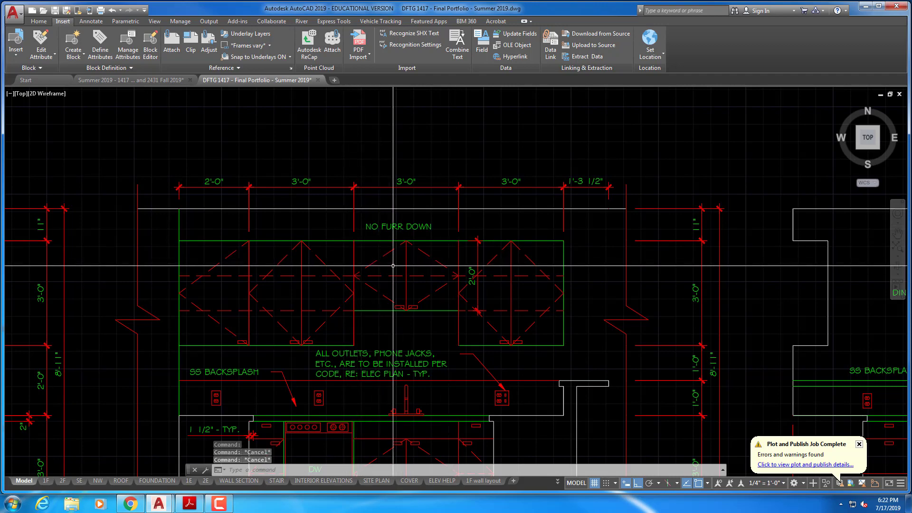
Inspect the lines that make up the break line at the sink elevation's left end, leaving nothing selected.
{"action": "middle_click_drag", "start_coordinate": [539, 335], "coordinate": [545, 295]}
{"action": "scroll", "coordinate": [545, 295], "scroll_direction": "down", "scroll_amount": 2}
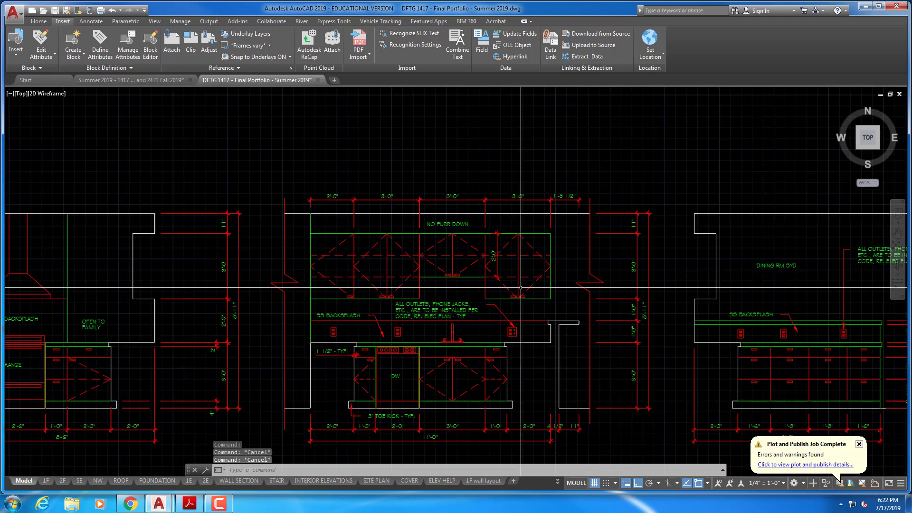
{"action": "middle_click_drag", "start_coordinate": [503, 259], "coordinate": [486, 252]}
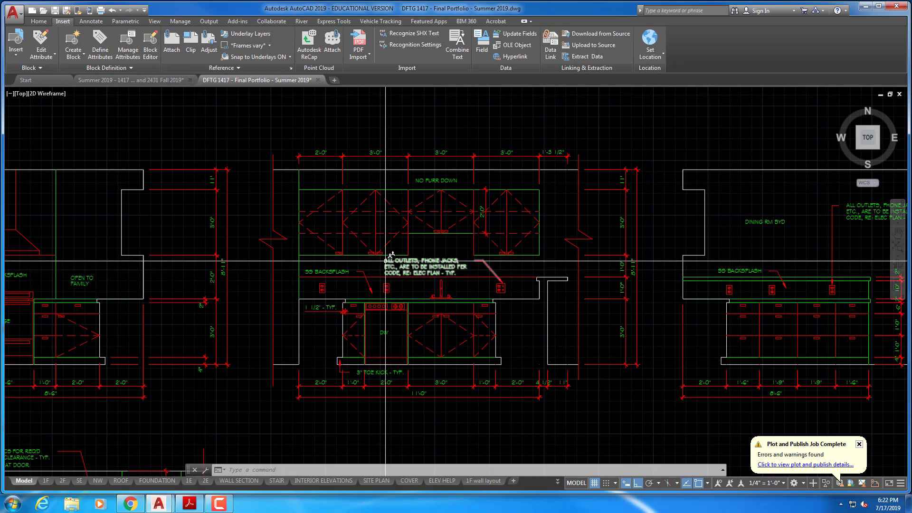
{"action": "left_click", "coordinate": [281, 221]}
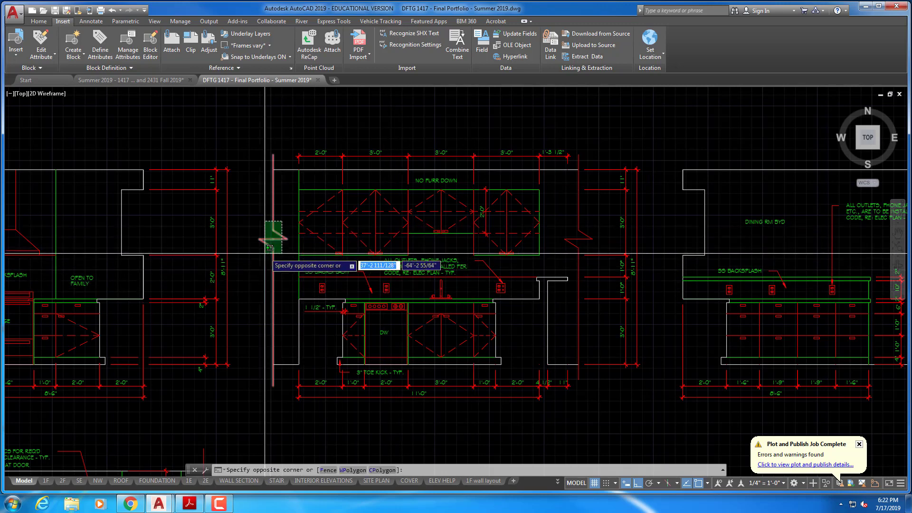
{"action": "left_click", "coordinate": [261, 256]}
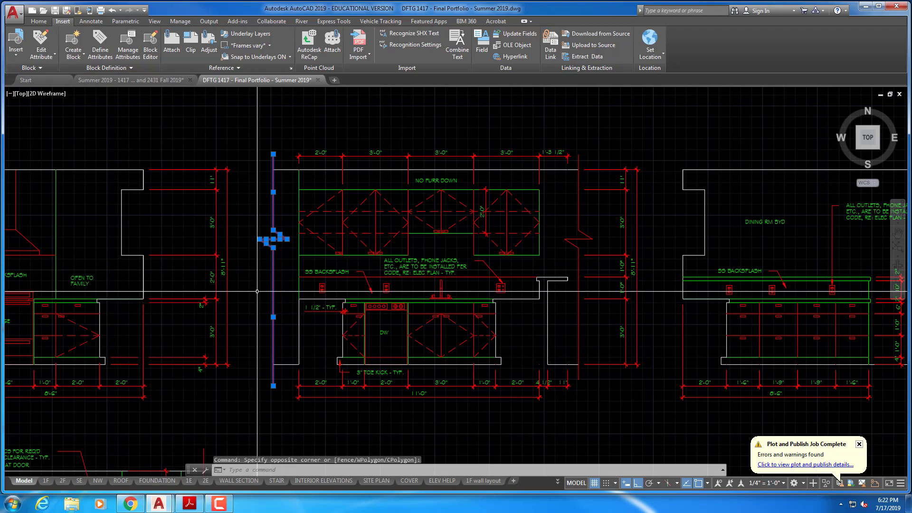
{"action": "key", "text": "Escape"}
{"action": "key", "text": "Escape"}
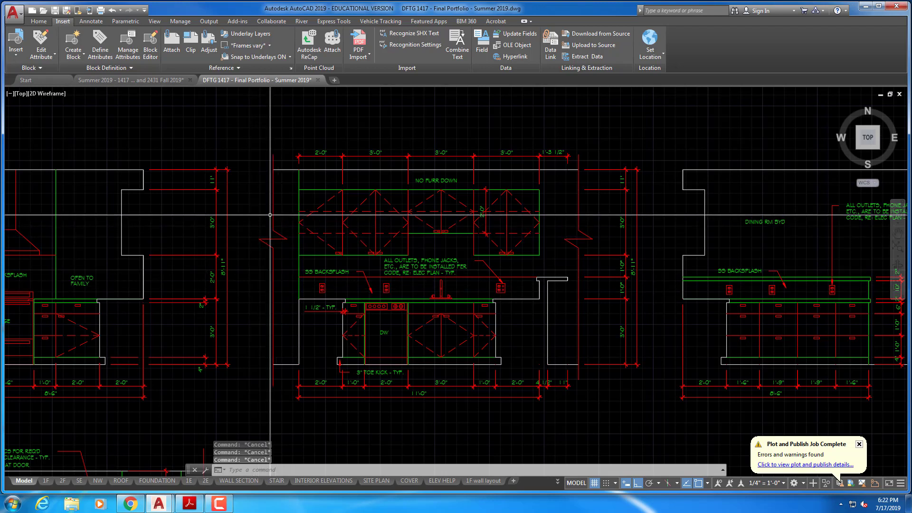
Draw a vertical line to the left of the elevation's left break line, matching that break line's height.
{"action": "type", "text": "l"}
{"action": "key", "text": "Return"}
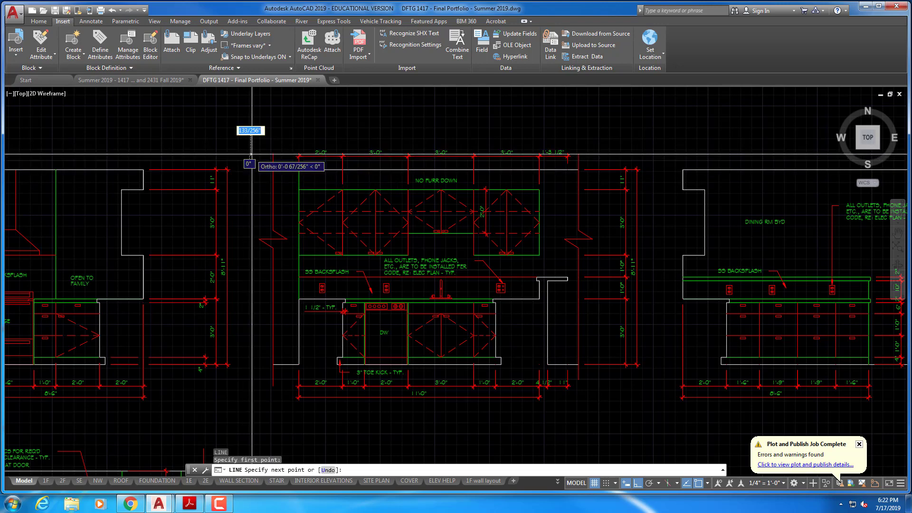
{"action": "left_click", "coordinate": [227, 154]}
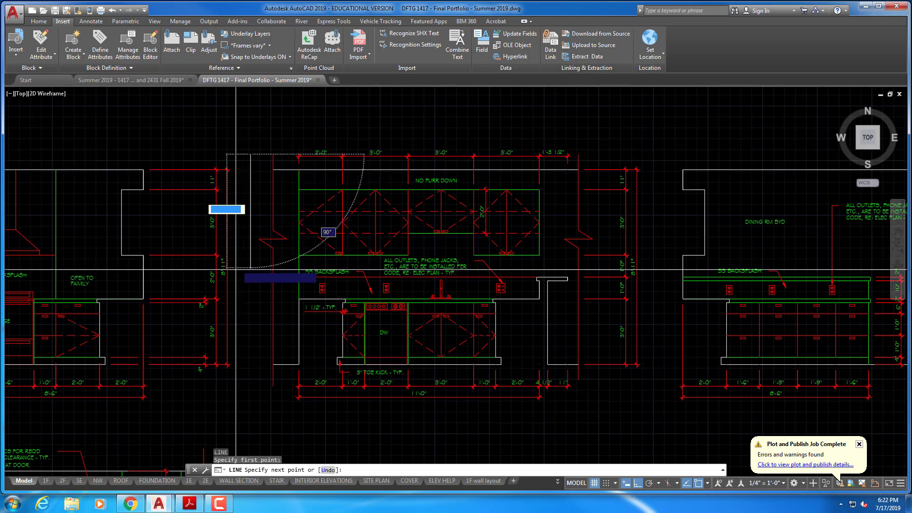
{"action": "left_click", "coordinate": [242, 383]}
{"action": "right_click", "coordinate": [232, 380]}
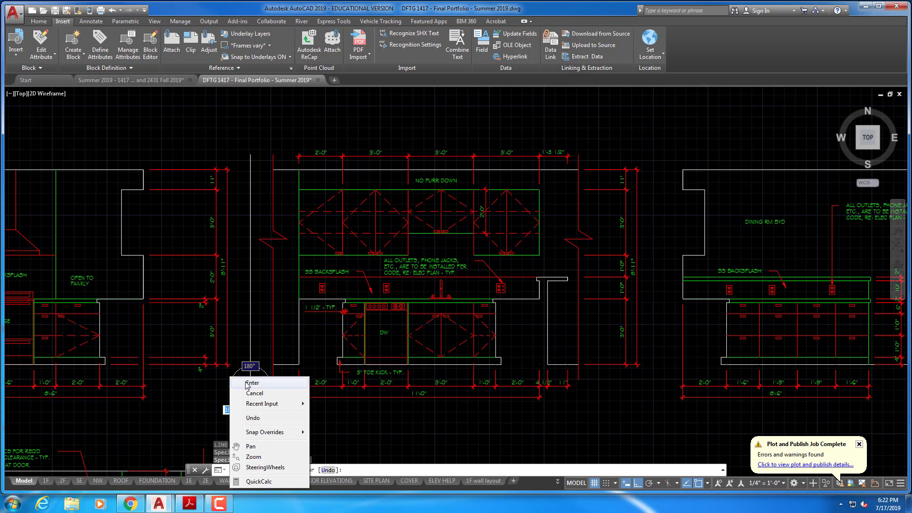
{"action": "left_click", "coordinate": [249, 383]}
Draw a short horizontal line across the new vertical line at about its mid-height.
{"action": "right_click", "coordinate": [264, 285]}
{"action": "left_click", "coordinate": [274, 289]}
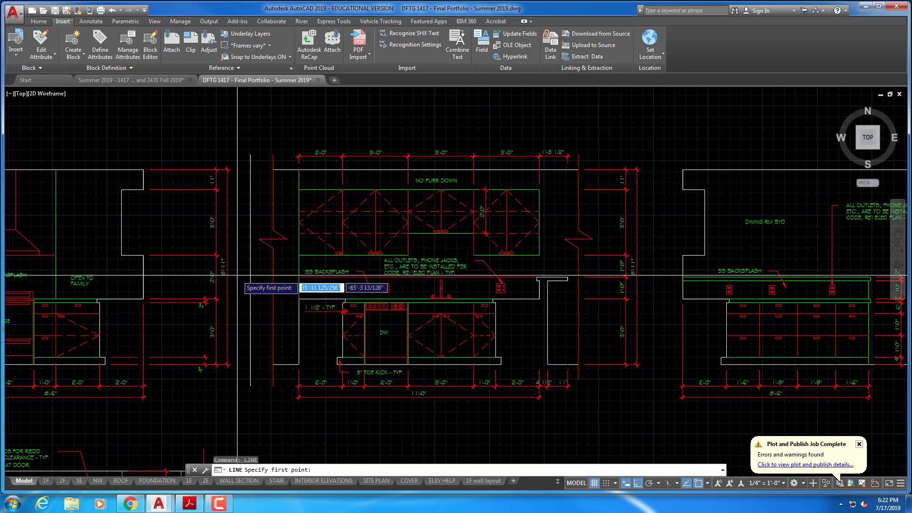
{"action": "left_click", "coordinate": [238, 271]}
{"action": "left_click", "coordinate": [264, 272]}
{"action": "key", "text": "Escape"}
{"action": "key", "text": "Escape"}
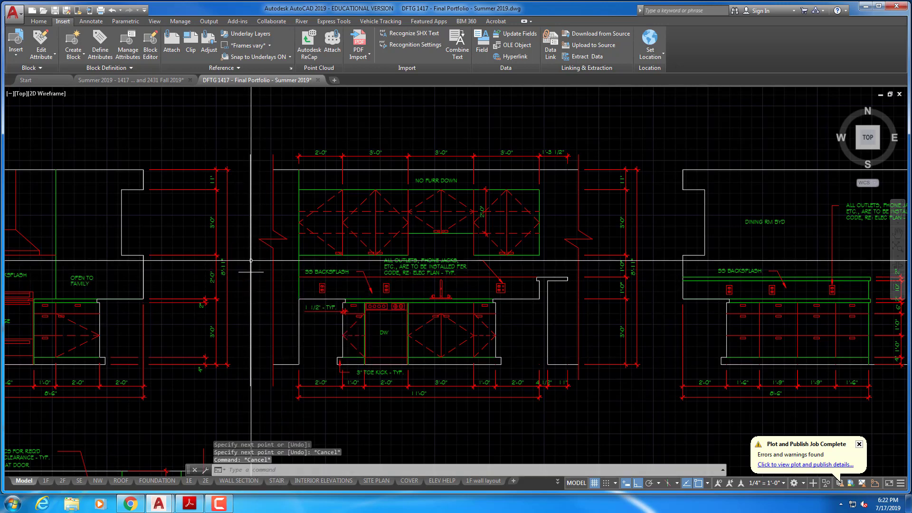
With Ortho off, draw a diagonal line from the short horizontal line's right end up across the vertical line.
{"action": "right_click", "coordinate": [250, 261]}
{"action": "left_click", "coordinate": [260, 264]}
{"action": "left_click", "coordinate": [264, 271]}
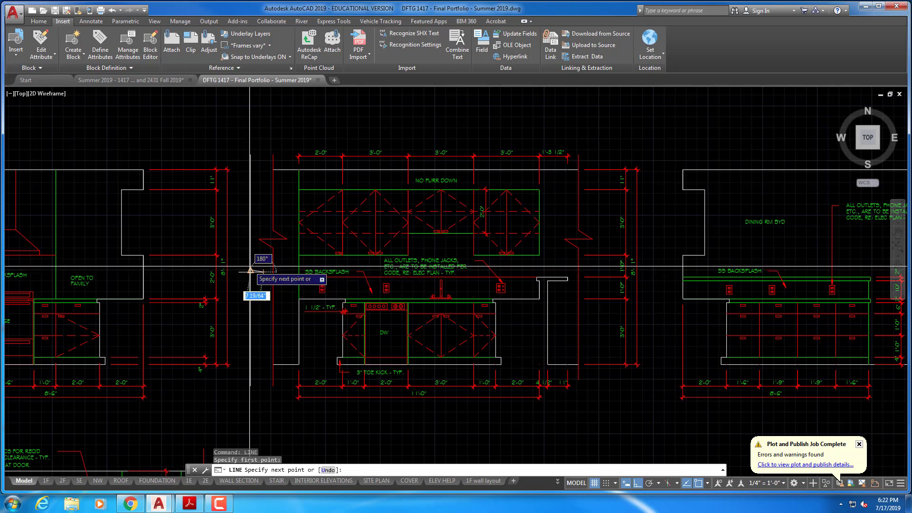
{"action": "key", "text": "F8"}
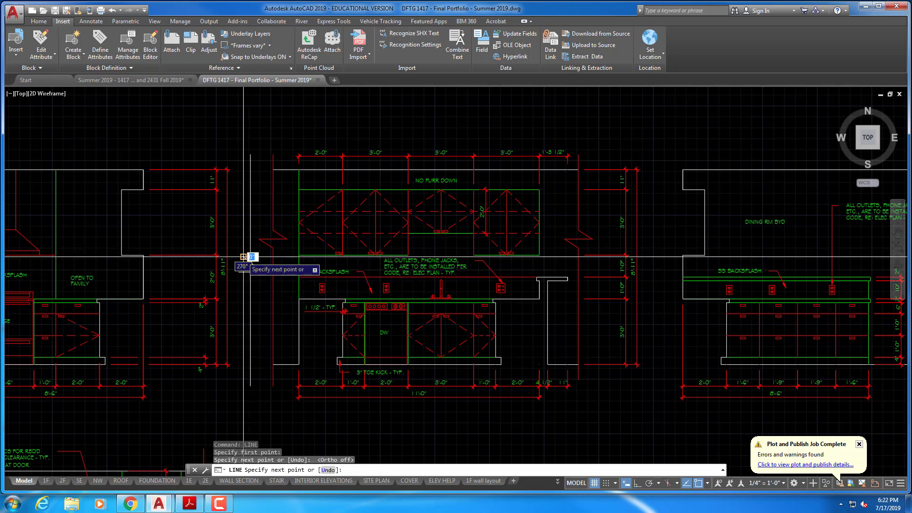
{"action": "right_click", "coordinate": [243, 257]}
{"action": "key", "text": "Escape"}
{"action": "key", "text": "Escape"}
{"action": "key", "text": "Escape"}
{"action": "key", "text": "Escape"}
{"action": "key", "text": "Escape"}
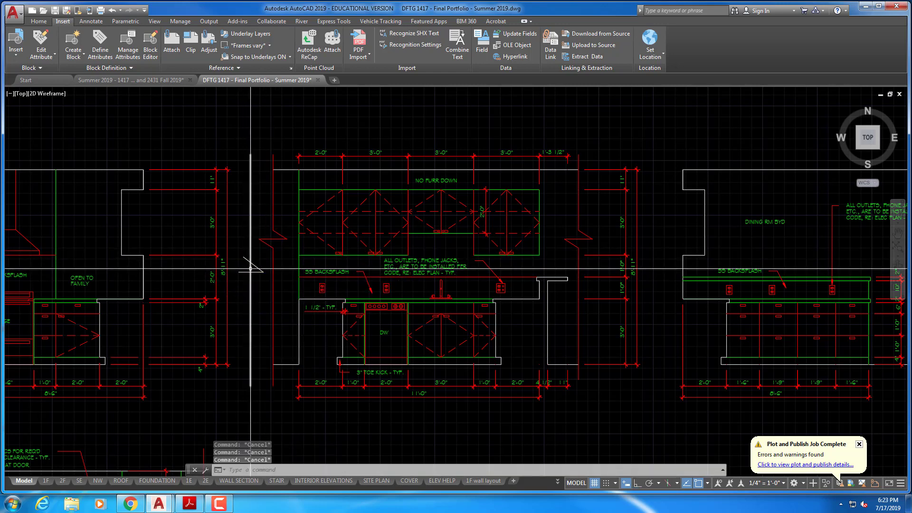
Copy the diagonal line from its upper-left end to the left end of the break line's short horizontal line.
{"action": "type", "text": "ct o"}
{"action": "key", "text": "Return"}
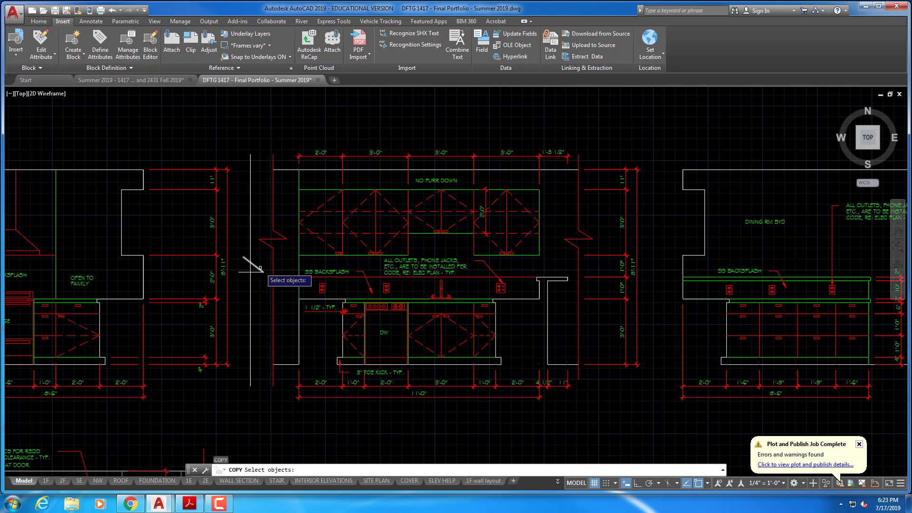
{"action": "left_click", "coordinate": [260, 267]}
{"action": "key", "text": "Return"}
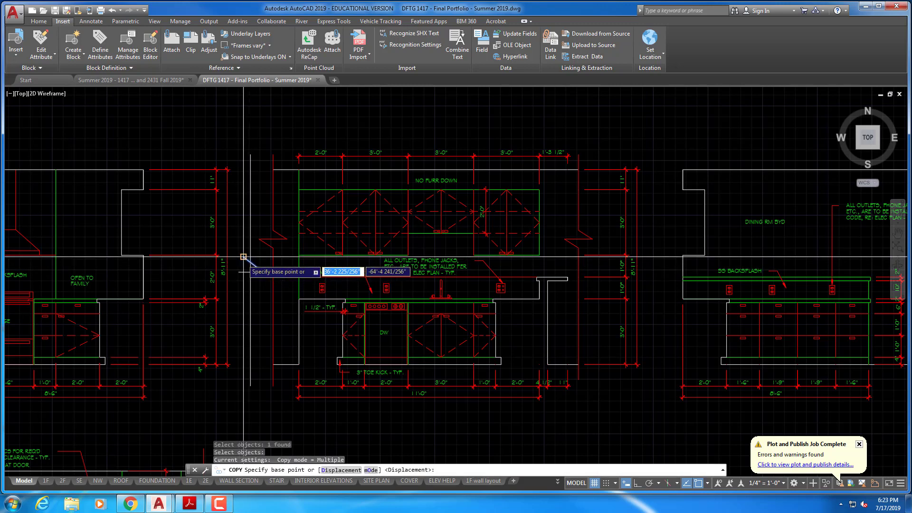
{"action": "left_click", "coordinate": [243, 257]}
{"action": "left_click", "coordinate": [238, 271]}
{"action": "key", "text": "Escape"}
{"action": "key", "text": "Escape"}
{"action": "key", "text": "Escape"}
{"action": "key", "text": "Escape"}
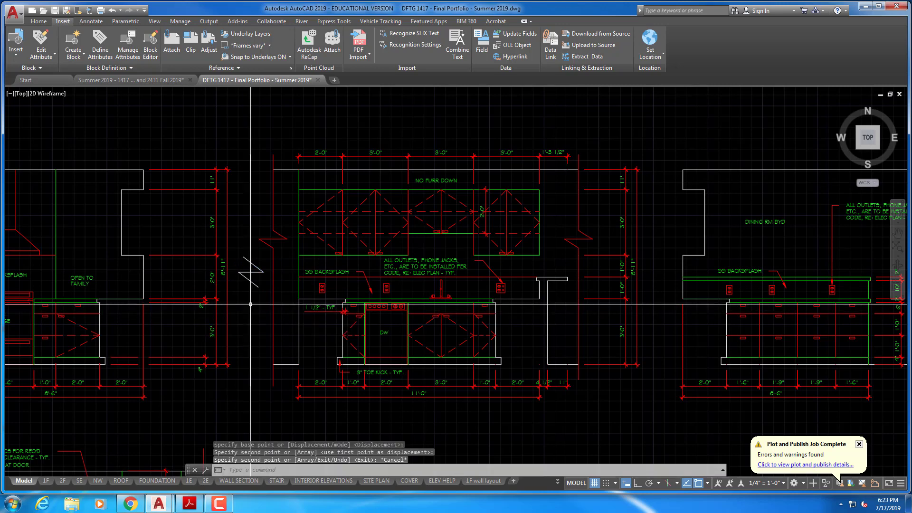
Trim away the part of the vertical line that lies between the two parallel diagonals.
{"action": "type", "text": "tr"}
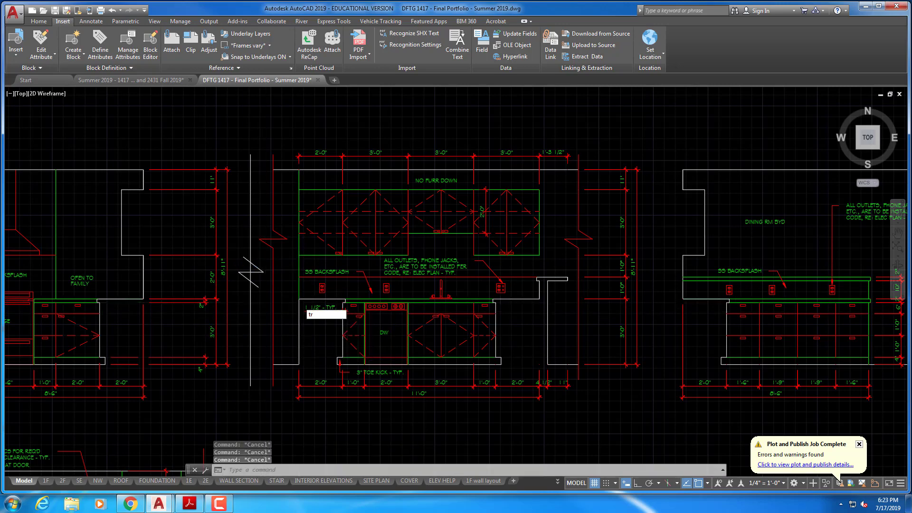
{"action": "key", "text": "Return"}
{"action": "left_click", "coordinate": [256, 272]}
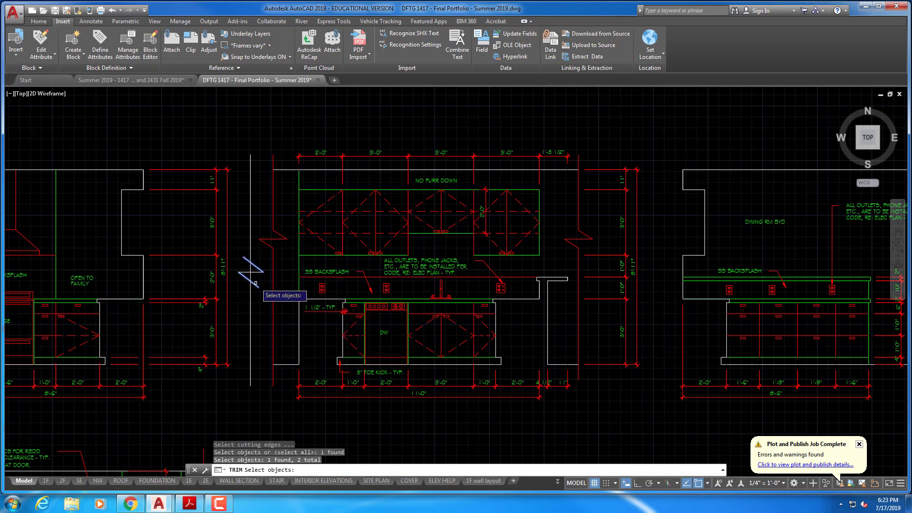
{"action": "key", "text": "Return"}
{"action": "right_click", "coordinate": [251, 280]}
{"action": "key", "text": "Escape"}
{"action": "key", "text": "Escape"}
{"action": "key", "text": "Escape"}
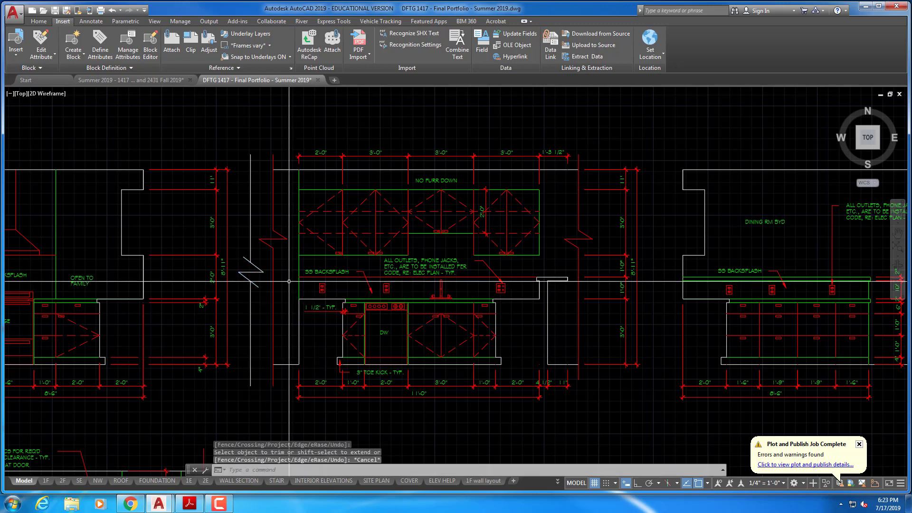
Fillet the lower vertical segment with the lower diagonal and the upper vertical segment with the upper diagonal into sharp corners.
{"action": "type", "text": "f"}
{"action": "key", "text": "Return"}
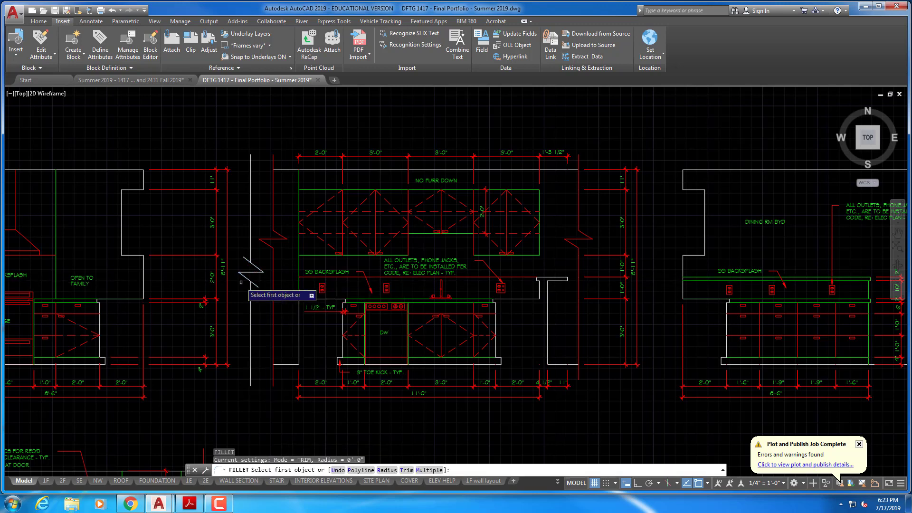
{"action": "left_click", "coordinate": [251, 287]}
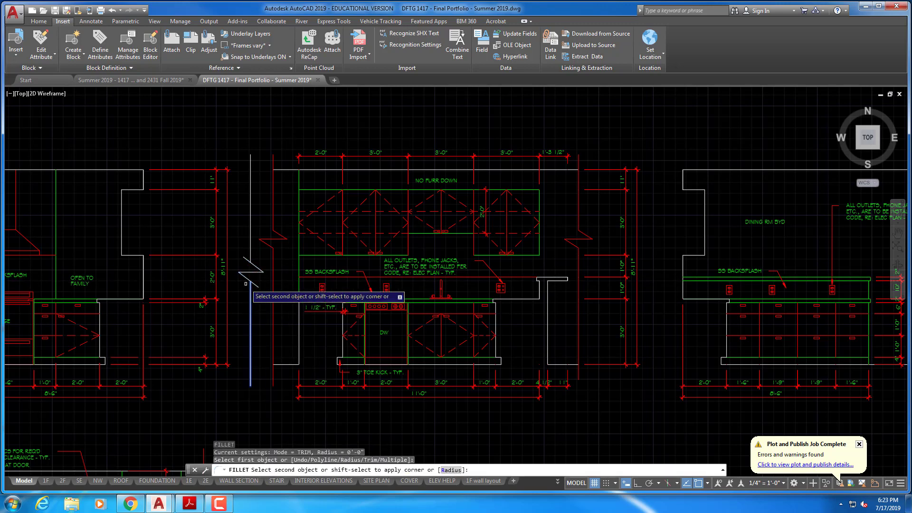
{"action": "left_click", "coordinate": [246, 279]}
{"action": "type", "text": "f"}
{"action": "key", "text": "Return"}
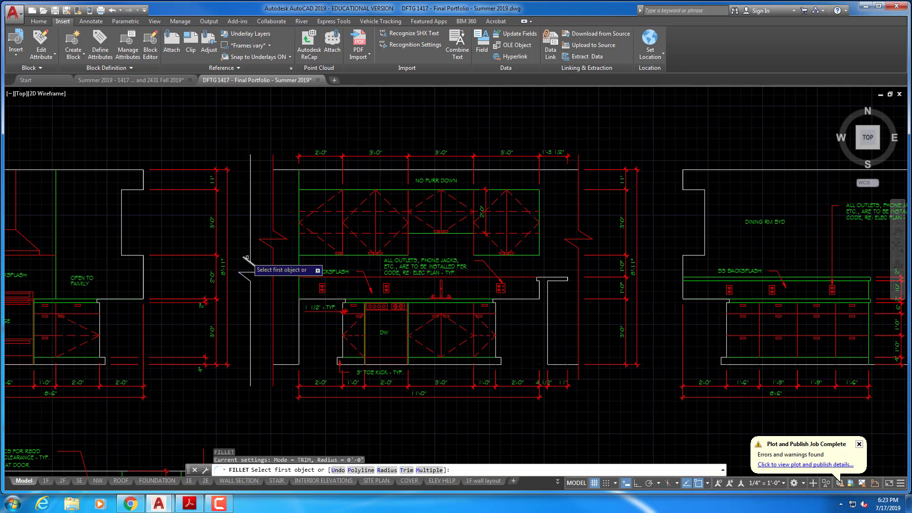
{"action": "left_click", "coordinate": [248, 260]}
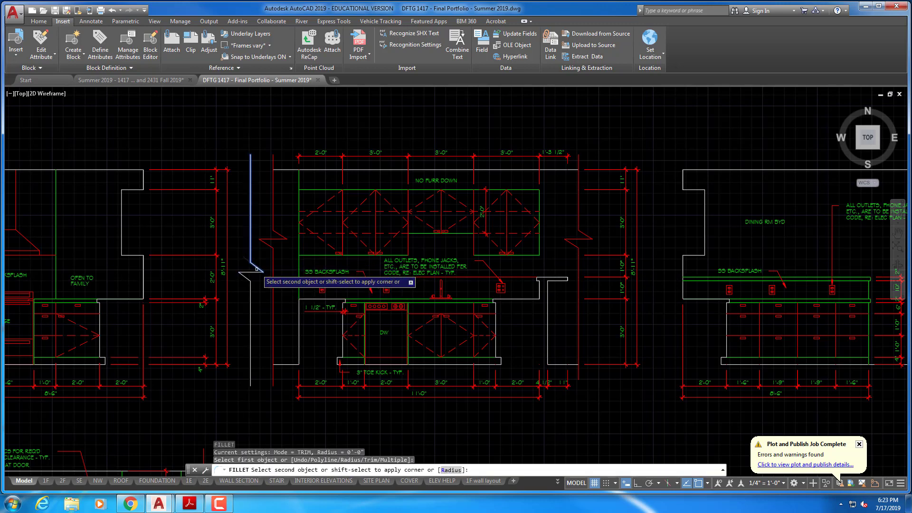
{"action": "right_click", "coordinate": [252, 269]}
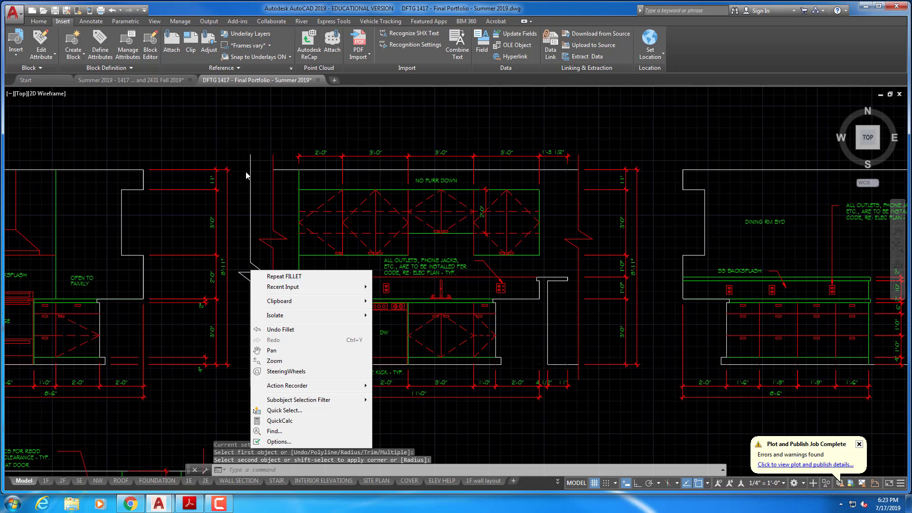
{"action": "left_click", "coordinate": [264, 94]}
{"action": "key", "text": "Escape"}
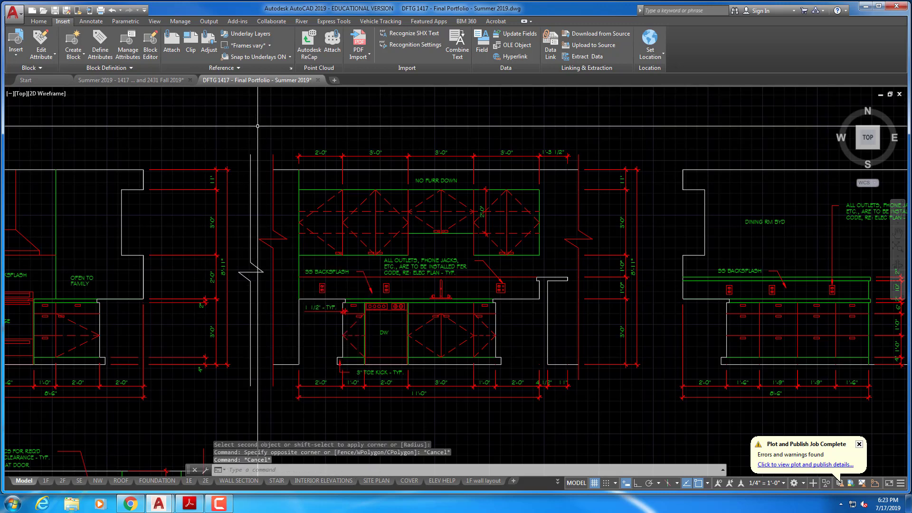
Erase the white practice break line to the left of the sink elevation.
{"action": "type", "text": "e"}
{"action": "key", "text": "Return"}
{"action": "left_click", "coordinate": [258, 290]}
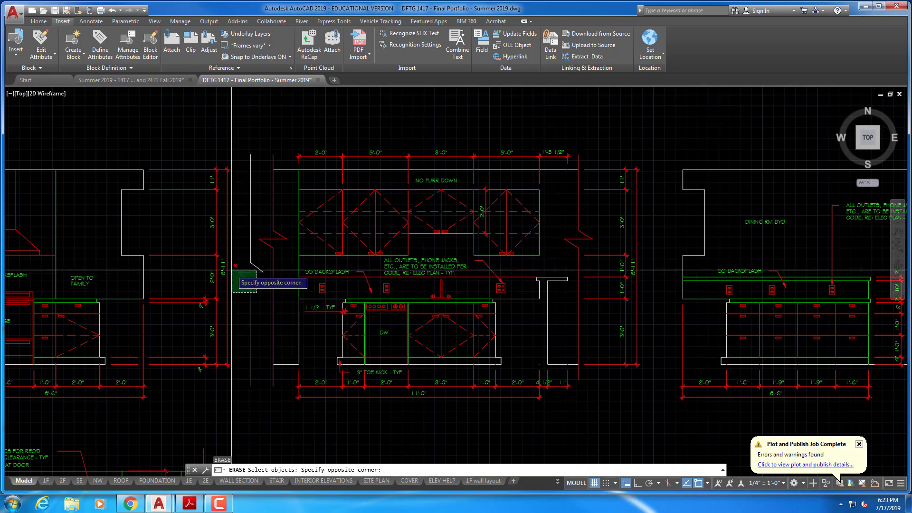
{"action": "left_click", "coordinate": [231, 258]}
{"action": "key", "text": "Return"}
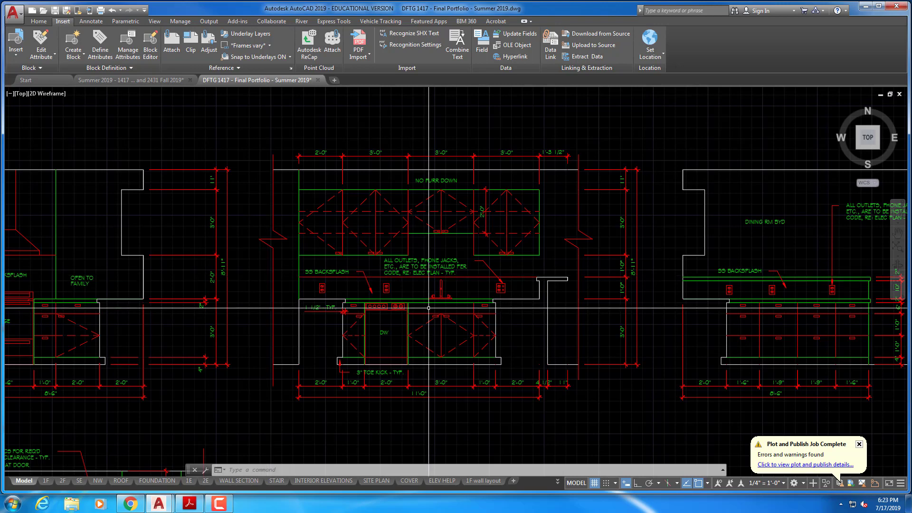
Examine the sink elevation's faucet, outlets, backsplash and cabinets up close and in relation to the neighbouring elevations.
{"action": "middle_click_drag", "start_coordinate": [545, 305], "coordinate": [474, 266]}
{"action": "scroll", "coordinate": [474, 266], "scroll_direction": "down", "scroll_amount": 1}
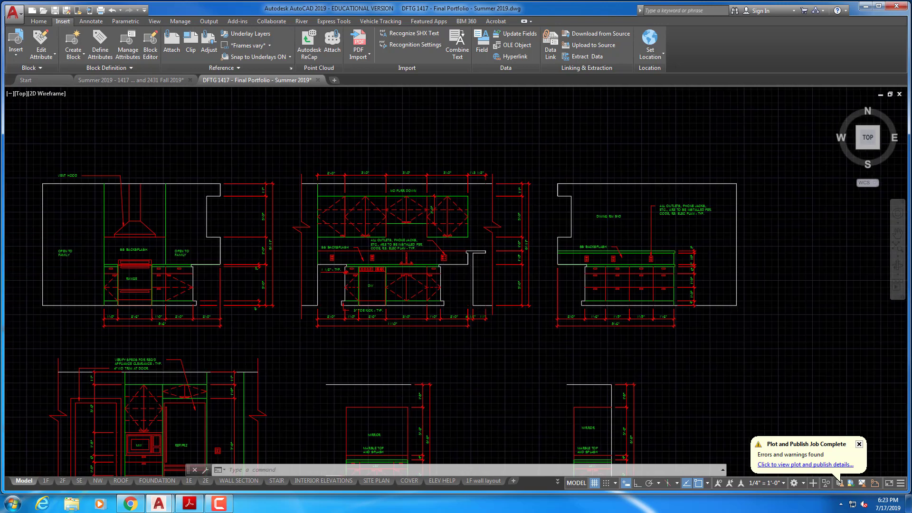
{"action": "scroll", "coordinate": [479, 264], "scroll_direction": "up", "scroll_amount": 1}
{"action": "scroll", "coordinate": [365, 228], "scroll_direction": "up", "scroll_amount": 2}
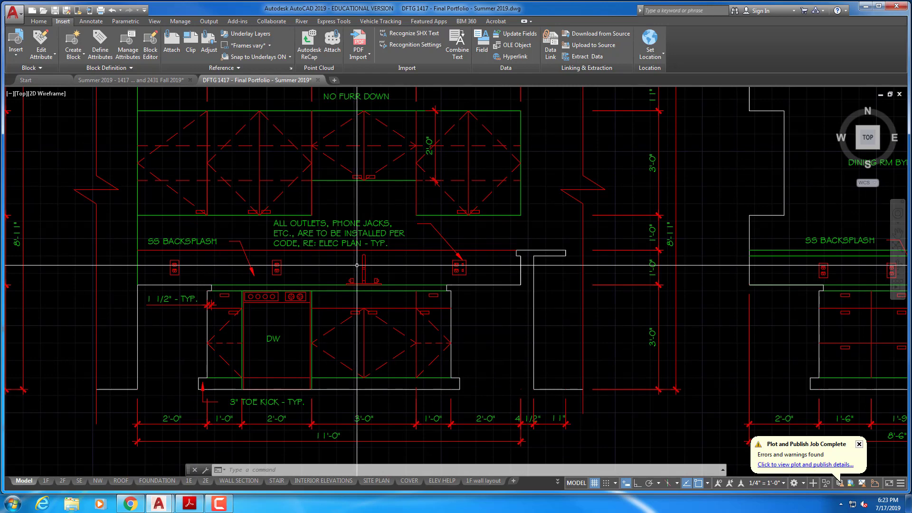
{"action": "scroll", "coordinate": [489, 265], "scroll_direction": "down", "scroll_amount": 2}
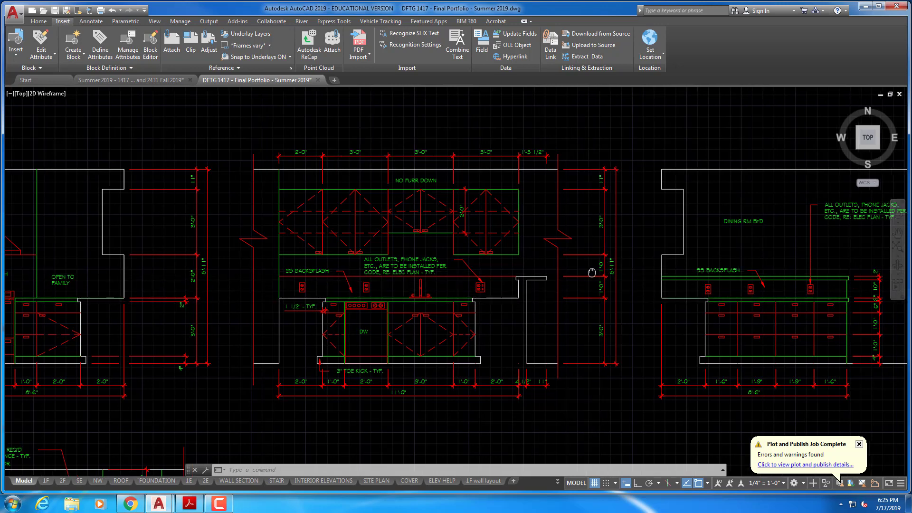
Examine the backsplash, outlets, drawer cabinets and dimensions of the elevation marked DINING RM BYD.
{"action": "middle_click_drag", "start_coordinate": [597, 271], "coordinate": [237, 231]}
{"action": "scroll", "coordinate": [404, 284], "scroll_direction": "up", "scroll_amount": 3}
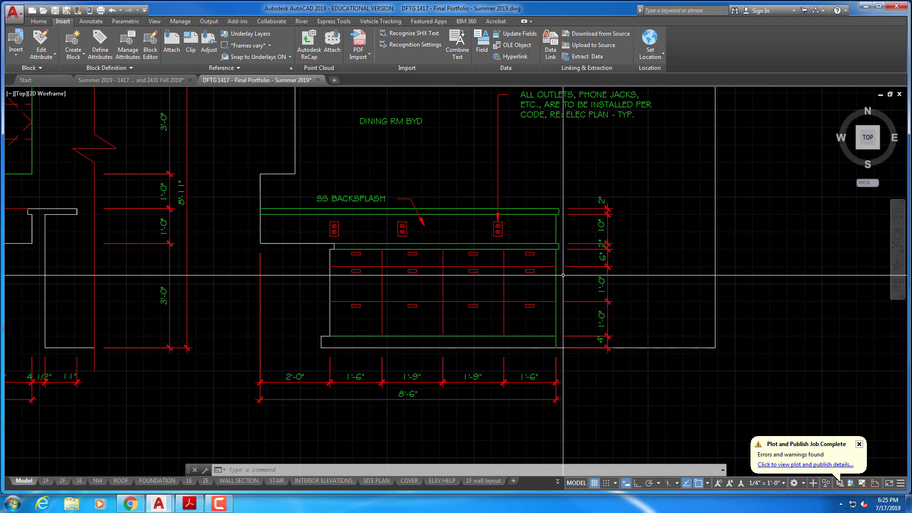
{"action": "mouse_move", "coordinate": [543, 301]}
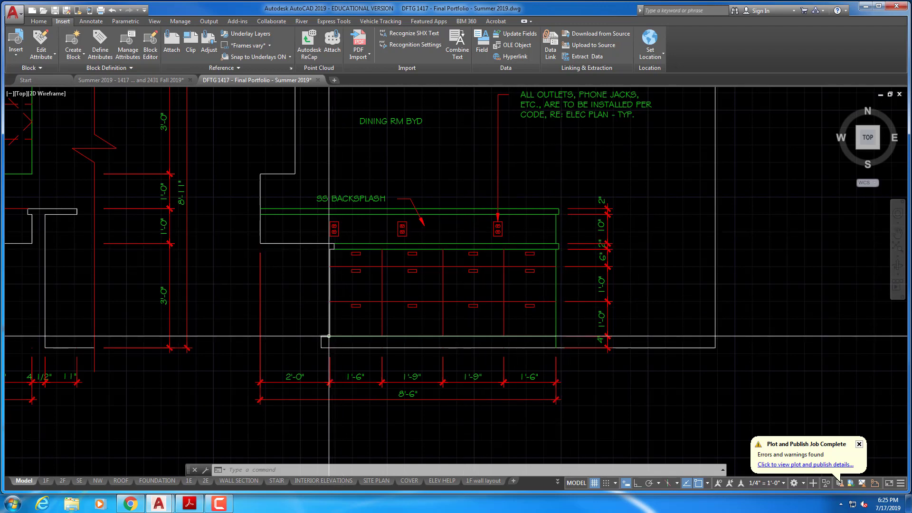
{"action": "scroll", "coordinate": [329, 336], "scroll_direction": "down", "scroll_amount": 2}
{"action": "scroll", "coordinate": [326, 330], "scroll_direction": "up", "scroll_amount": 2}
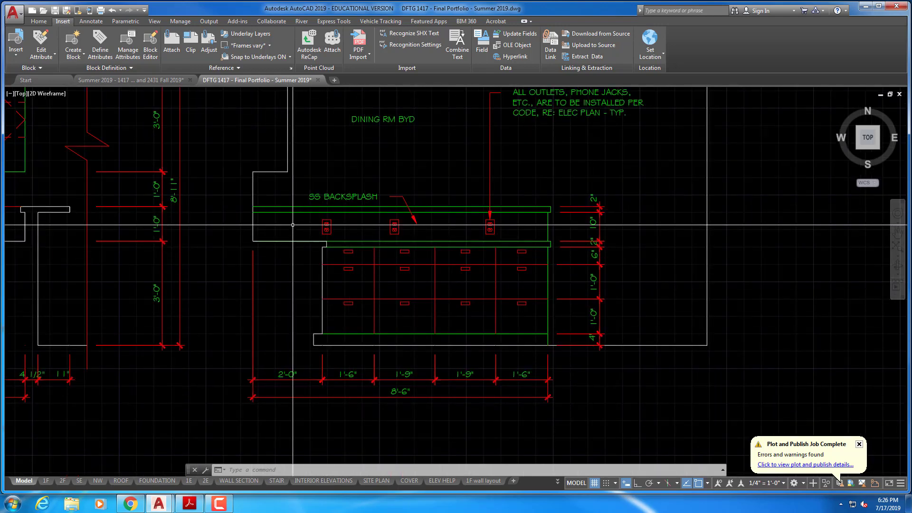
{"action": "scroll", "coordinate": [293, 224], "scroll_direction": "down", "scroll_amount": 2}
{"action": "scroll", "coordinate": [373, 262], "scroll_direction": "up", "scroll_amount": 2}
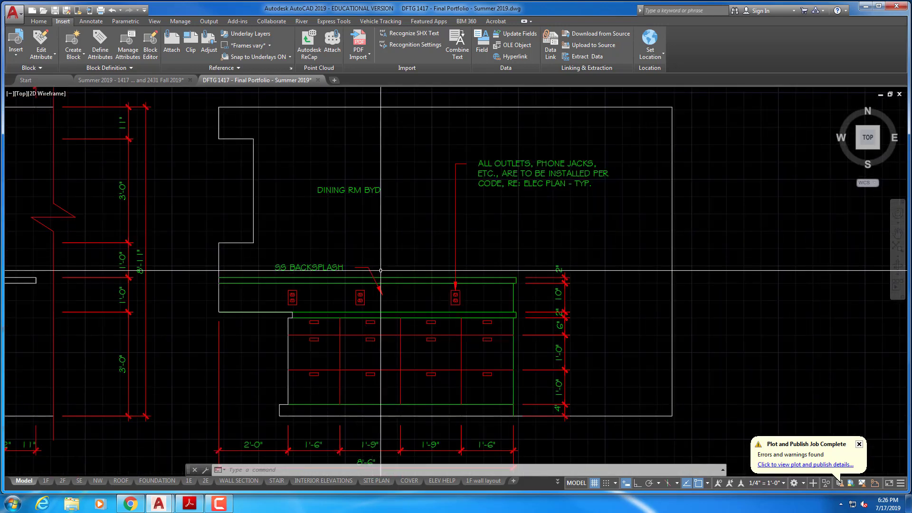
{"action": "middle_click_drag", "start_coordinate": [380, 270], "coordinate": [402, 220]}
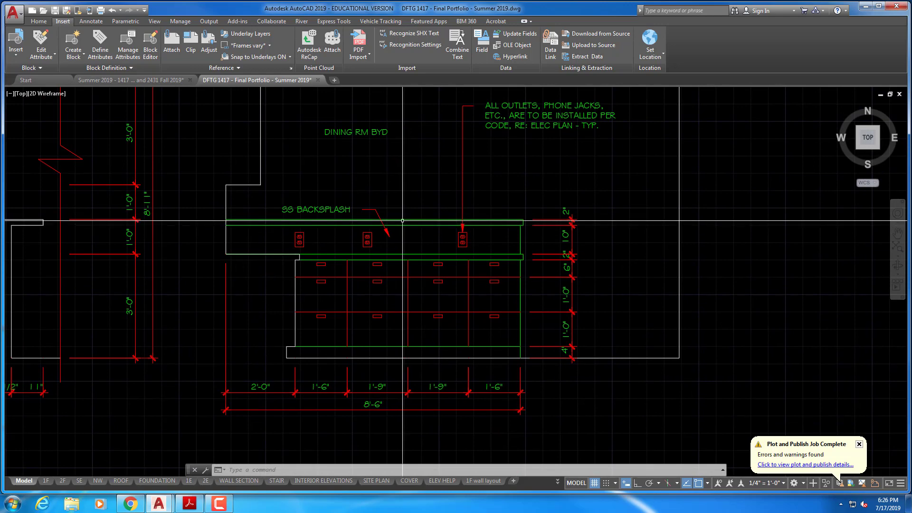
Add a linear dimension below the dining room elevation from the cabinet's right end to the right wall line.
{"action": "scroll", "coordinate": [401, 220], "scroll_direction": "down", "scroll_amount": 1}
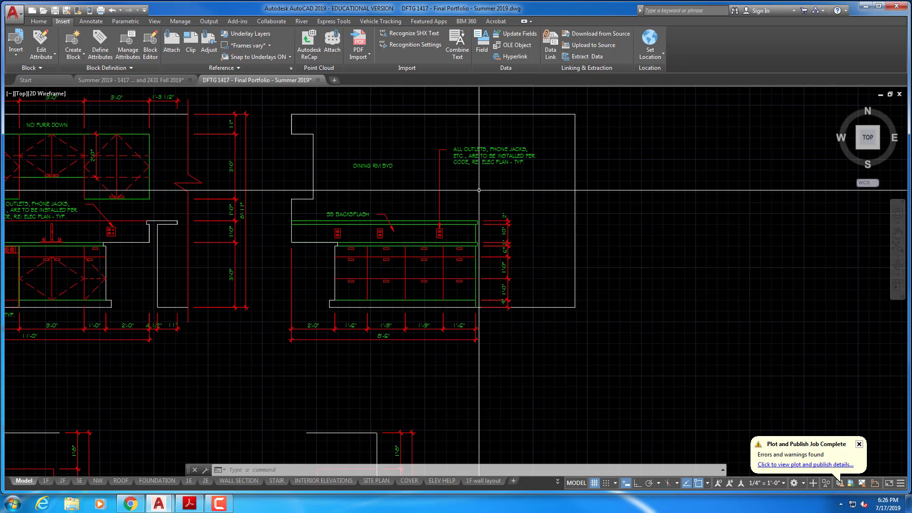
{"action": "left_click", "coordinate": [91, 21]}
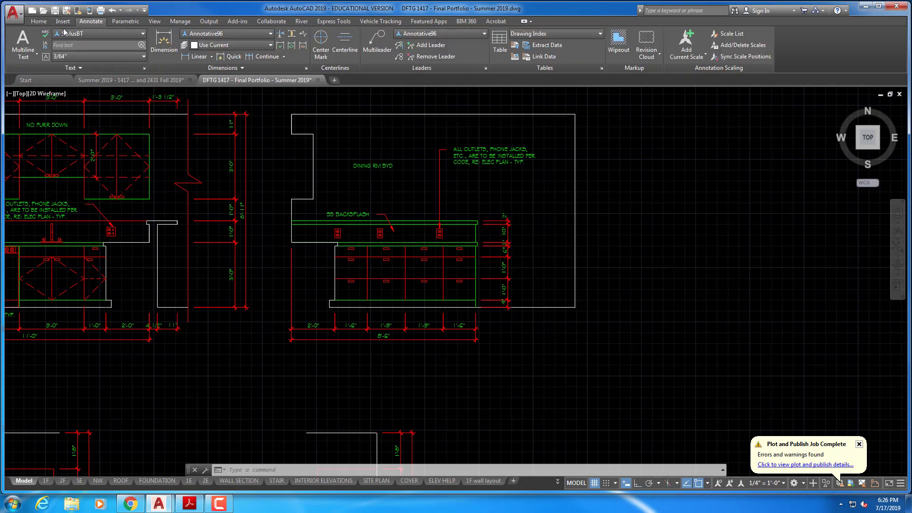
{"action": "left_click", "coordinate": [198, 57]}
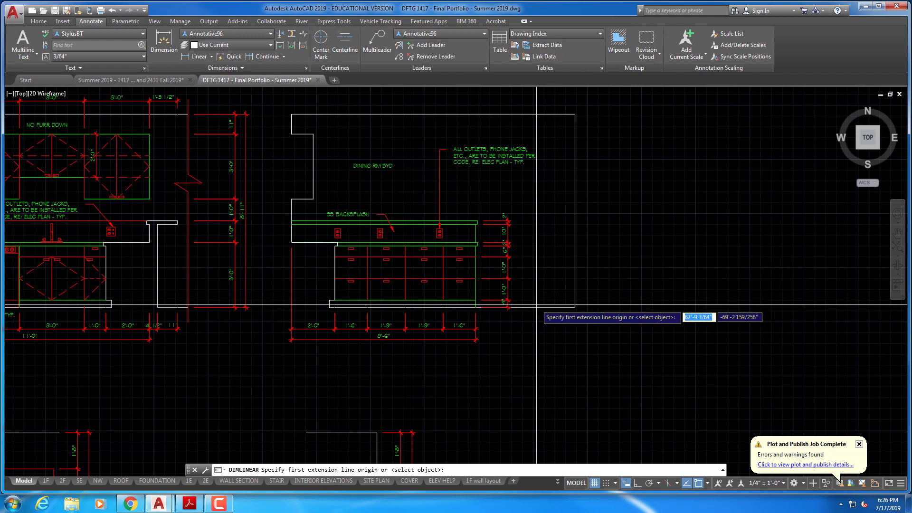
{"action": "left_click", "coordinate": [476, 308]}
{"action": "left_click", "coordinate": [574, 308]}
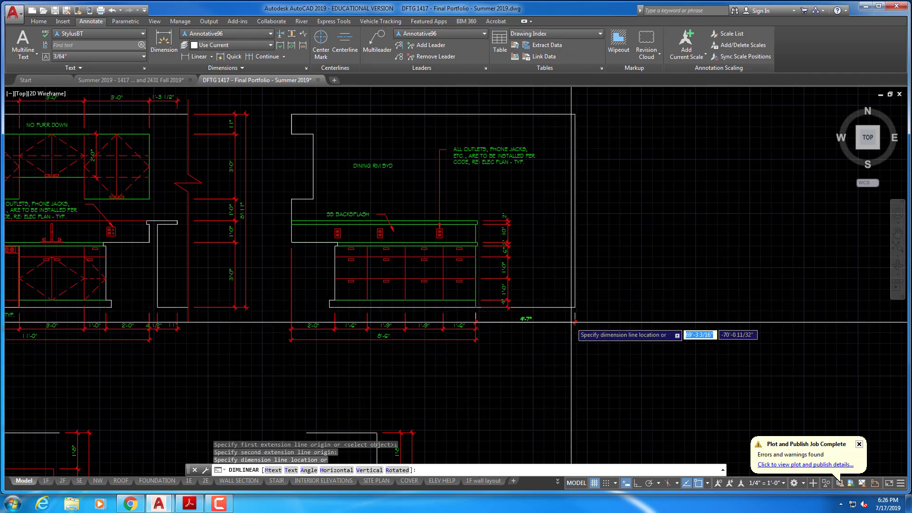
{"action": "left_click", "coordinate": [583, 323]}
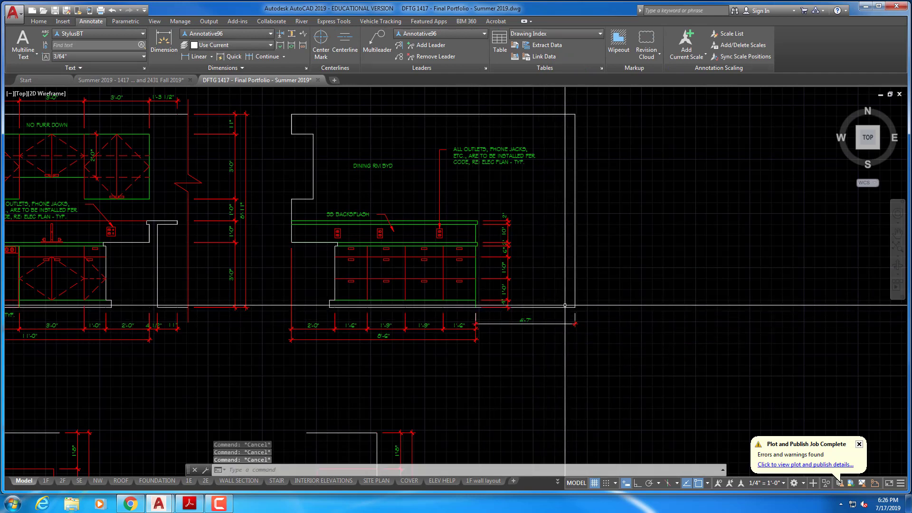
Stretch the dining room elevation's right wall line, with its attached dimension, 1" to the left with Ortho on.
{"action": "type", "text": "s"}
{"action": "key", "text": "Return"}
{"action": "left_click", "coordinate": [591, 319]}
{"action": "left_click", "coordinate": [560, 101]}
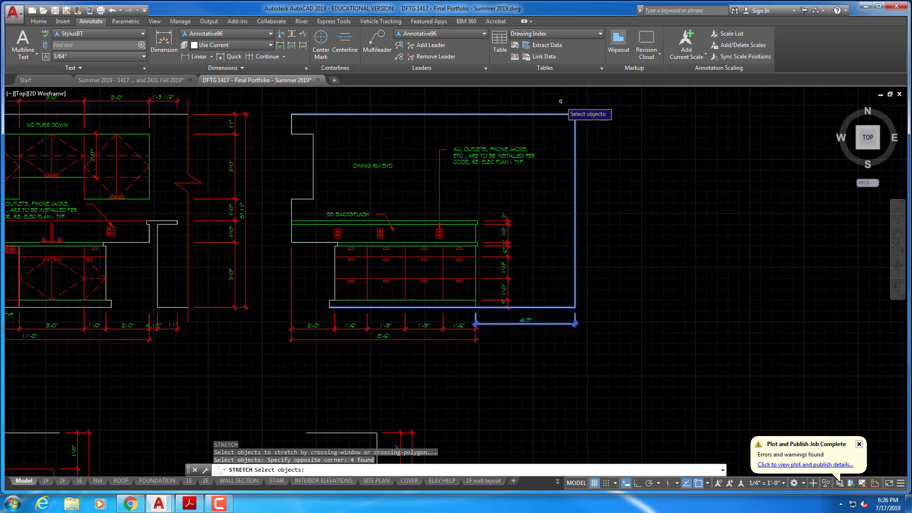
{"action": "key", "text": "Return"}
{"action": "left_click", "coordinate": [712, 135]}
{"action": "key", "text": "F8"}
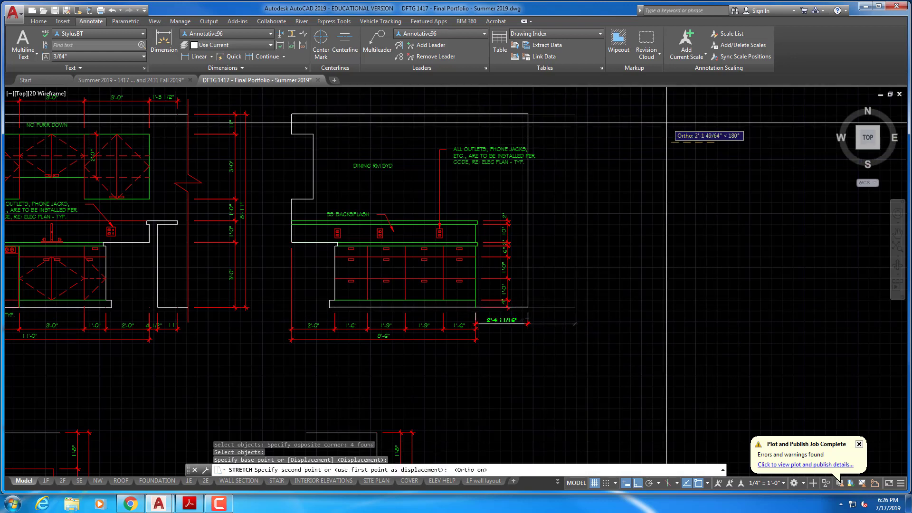
{"action": "type", "text": "1"}
{"action": "key", "text": "Return"}
Erase the linear dimension between the cabinet's right end and the right wall line.
{"action": "middle_click_drag", "start_coordinate": [560, 263], "coordinate": [593, 181]}
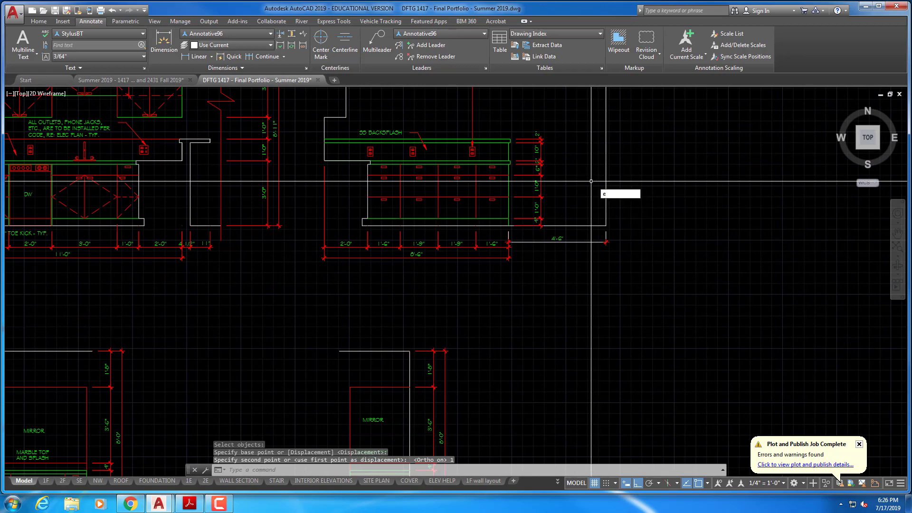
{"action": "key", "text": "Return"}
{"action": "left_click", "coordinate": [560, 236]}
Examine the microwave and refrigerator elevation, including its cabinets, door, outlet and dimensions.
{"action": "scroll", "coordinate": [550, 304], "scroll_direction": "down", "scroll_amount": 3}
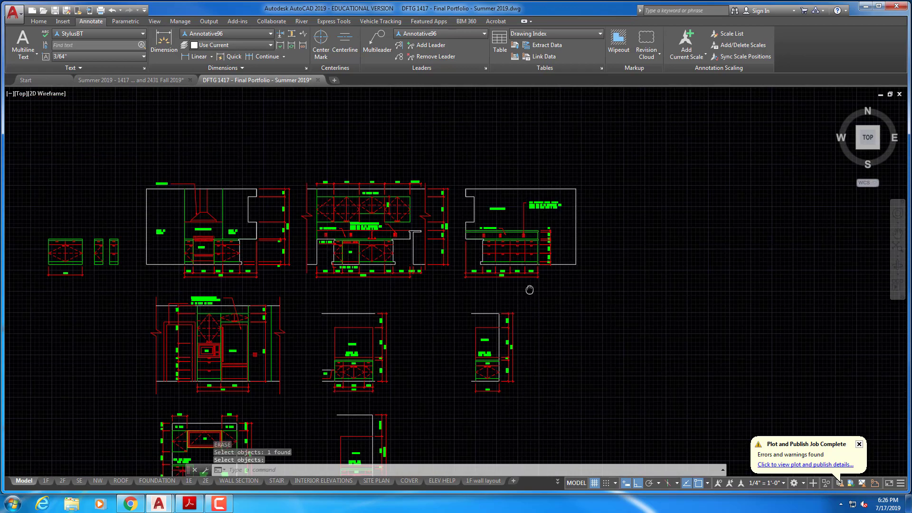
{"action": "scroll", "coordinate": [440, 295], "scroll_direction": "up", "scroll_amount": 2}
{"action": "middle_click_drag", "start_coordinate": [439, 295], "coordinate": [412, 374]}
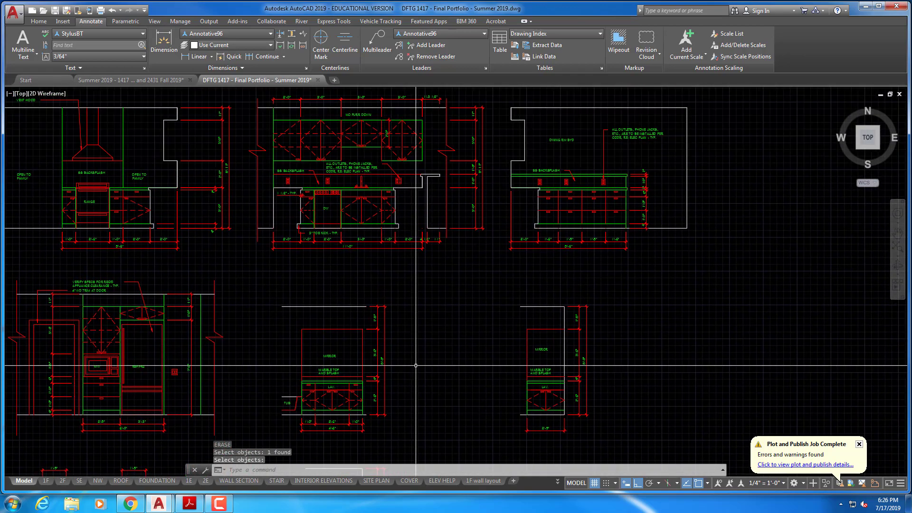
{"action": "scroll", "coordinate": [439, 338], "scroll_direction": "up", "scroll_amount": 1}
{"action": "middle_click_drag", "start_coordinate": [439, 338], "coordinate": [621, 281]}
{"action": "middle_click_drag", "start_coordinate": [445, 308], "coordinate": [714, 279]}
{"action": "scroll", "coordinate": [399, 340], "scroll_direction": "up", "scroll_amount": 1}
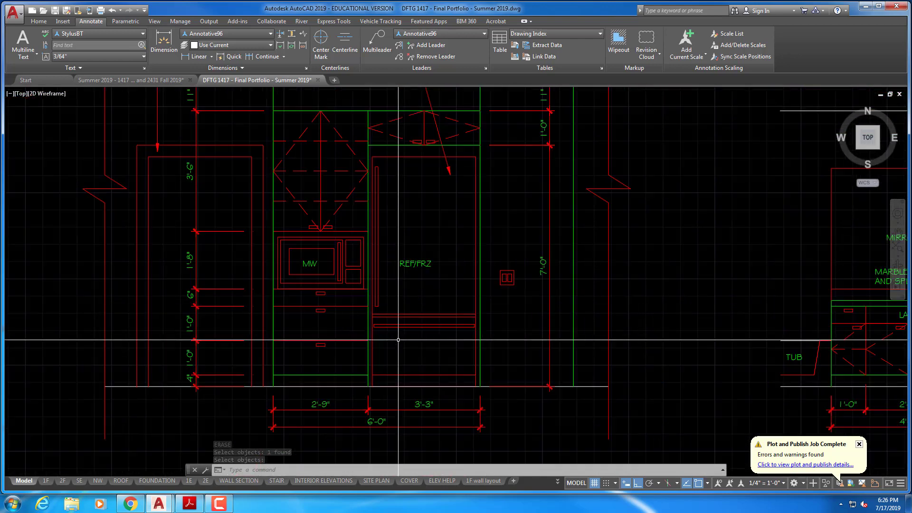
{"action": "scroll", "coordinate": [413, 335], "scroll_direction": "down", "scroll_amount": 2}
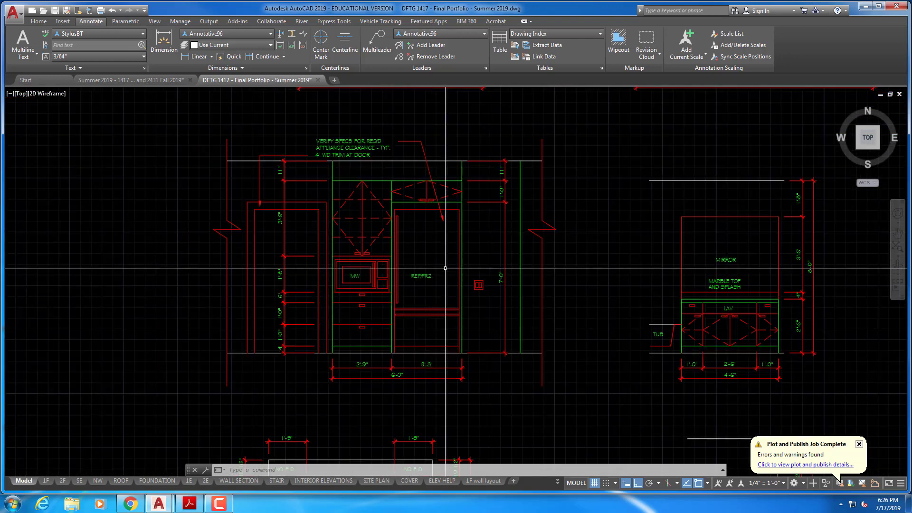
{"action": "scroll", "coordinate": [423, 366], "scroll_direction": "up", "scroll_amount": 2}
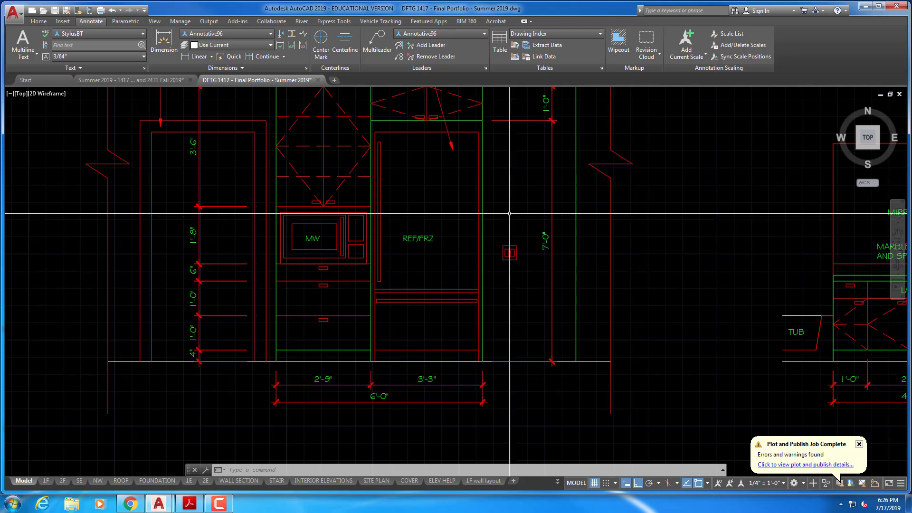
Check the microwave cabinet's drawers, upper doors and height dimensions, and the cabinet above the refrigerator in the same elevation.
{"action": "middle_click_drag", "start_coordinate": [508, 209], "coordinate": [505, 275]}
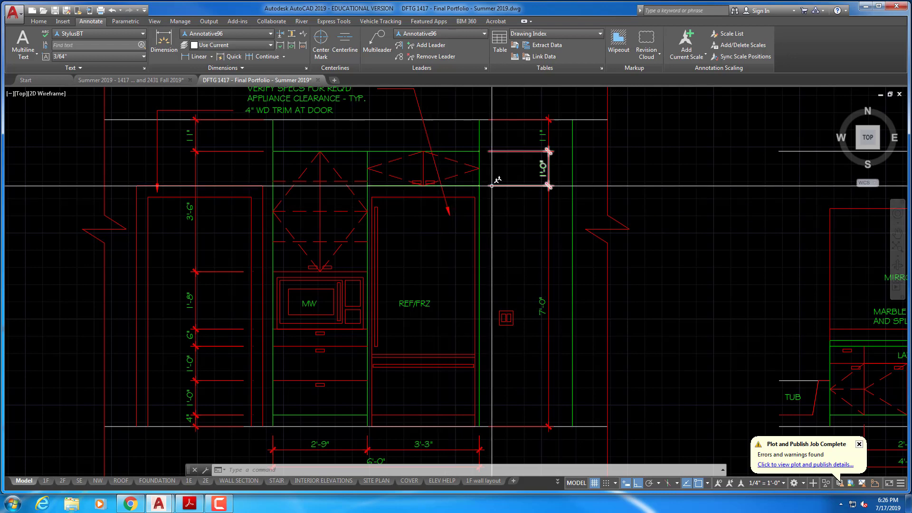
{"action": "mouse_move", "coordinate": [497, 179]}
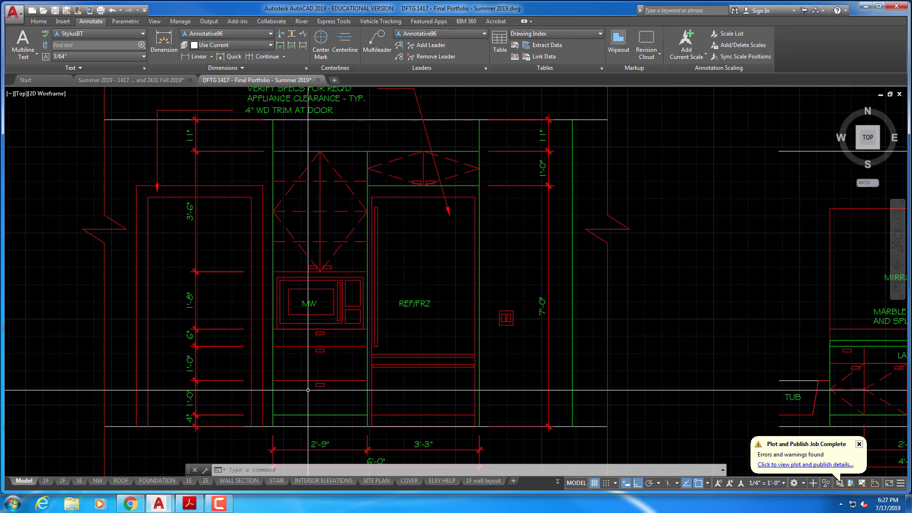
{"action": "middle_click_drag", "start_coordinate": [327, 353], "coordinate": [427, 236]}
{"action": "scroll", "coordinate": [361, 275], "scroll_direction": "up", "scroll_amount": 2}
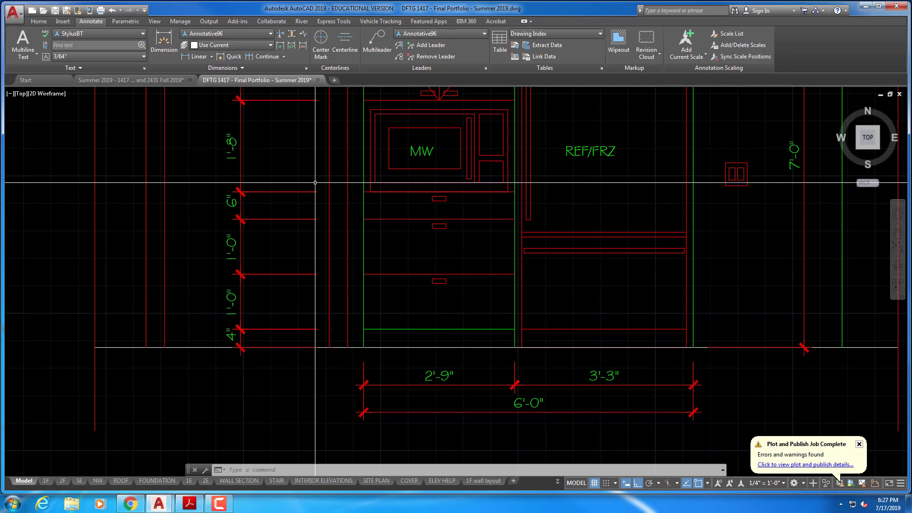
{"action": "scroll", "coordinate": [362, 239], "scroll_direction": "up", "scroll_amount": 2}
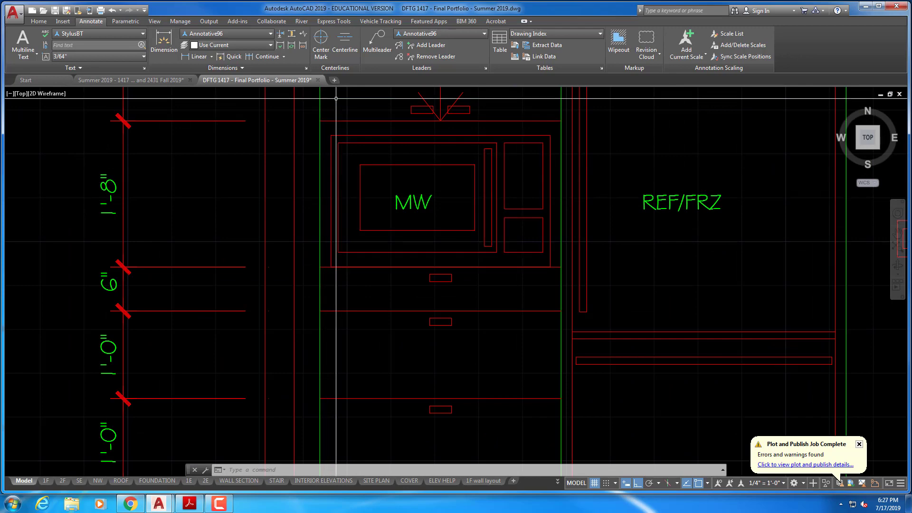
{"action": "left_click", "coordinate": [335, 118]}
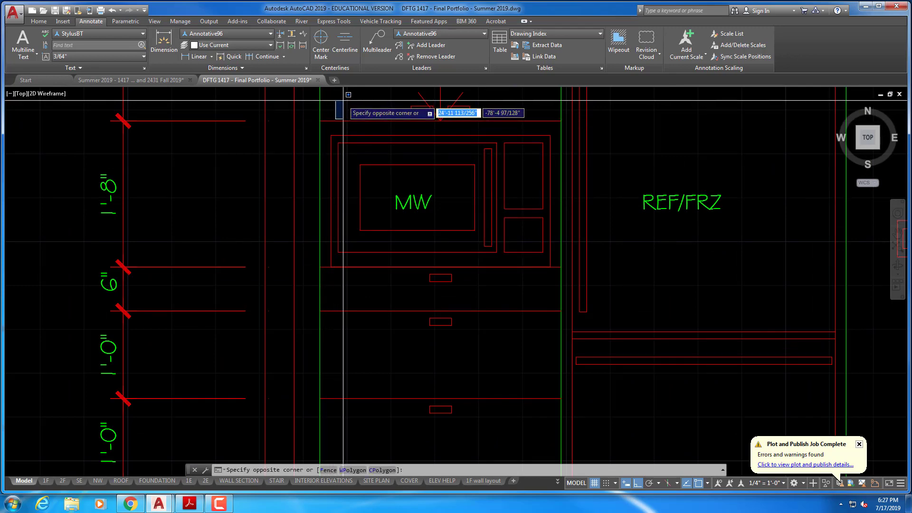
{"action": "scroll", "coordinate": [345, 115], "scroll_direction": "down", "scroll_amount": 4}
{"action": "key", "text": "Escape"}
{"action": "middle_click_drag", "start_coordinate": [345, 116], "coordinate": [342, 237]}
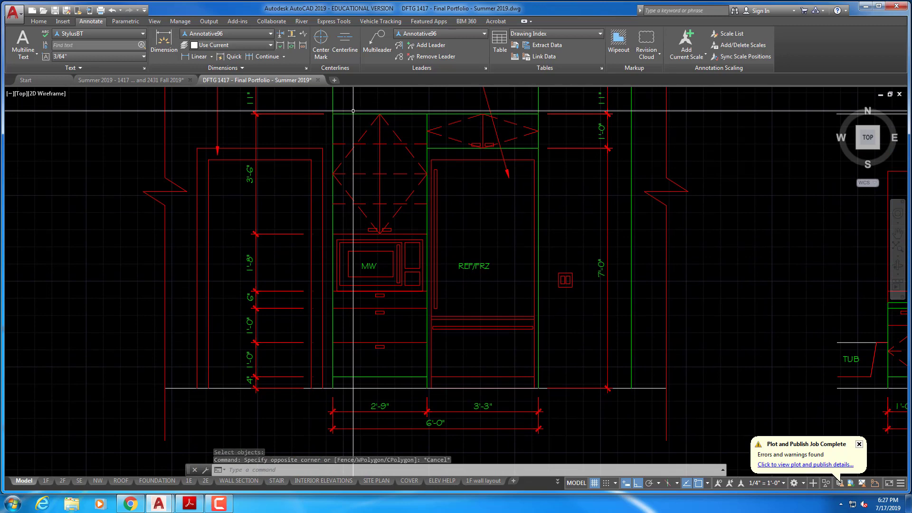
{"action": "middle_click_drag", "start_coordinate": [353, 110], "coordinate": [350, 144]}
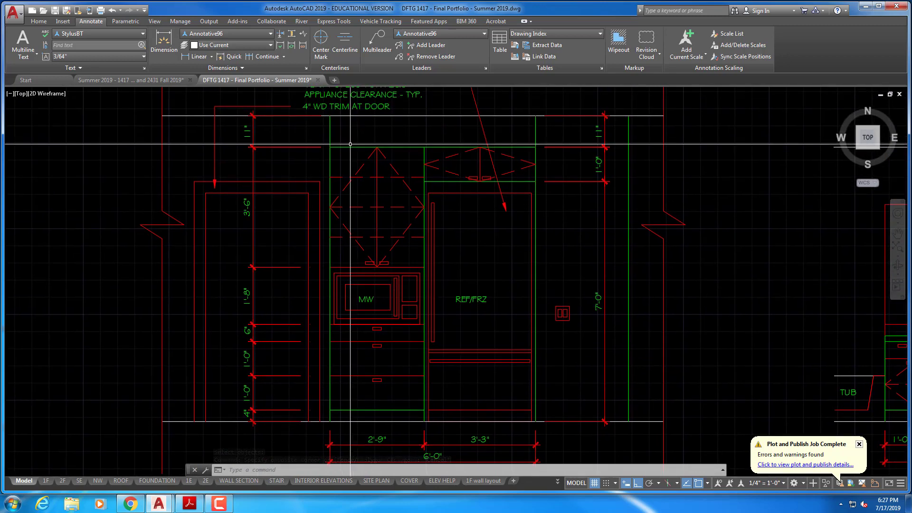
{"action": "middle_click_drag", "start_coordinate": [606, 278], "coordinate": [513, 246]}
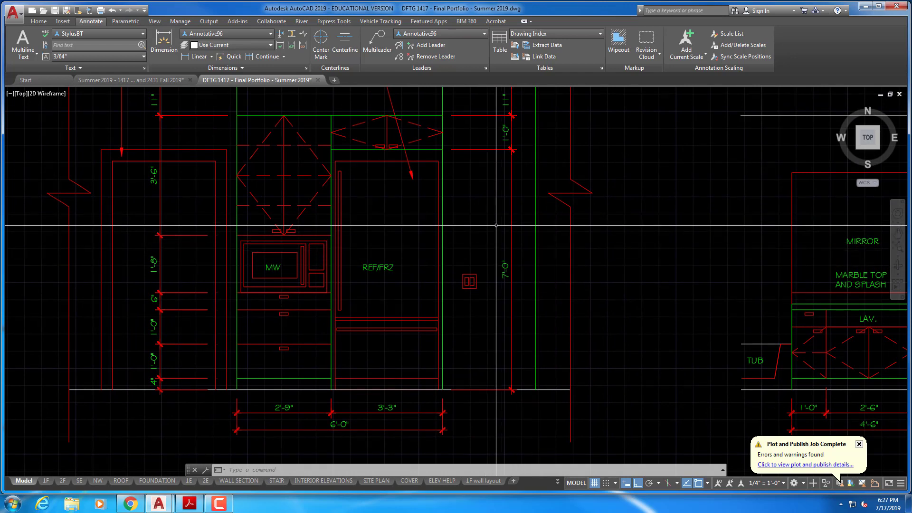
{"action": "scroll", "coordinate": [349, 191], "scroll_direction": "down", "scroll_amount": 2}
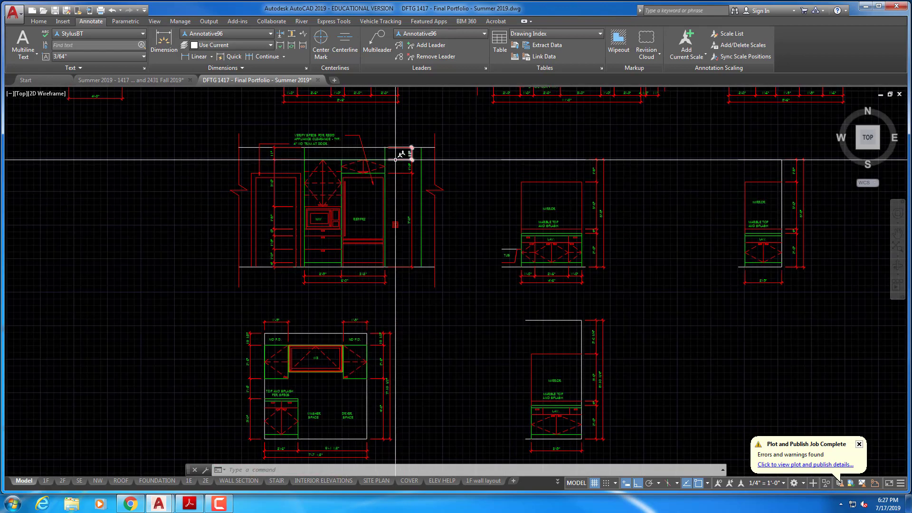
Examine the floor plan around the kitchen's refrigerator, the adjoining closet and the utility room wall opening for comparison with the elevation.
{"action": "middle_click_drag", "start_coordinate": [394, 159], "coordinate": [370, 456]}
{"action": "scroll", "coordinate": [421, 342], "scroll_direction": "down", "scroll_amount": 2}
{"action": "mouse_move", "coordinate": [474, 188]}
{"action": "middle_mouse_down"}
{"action": "mouse_move", "coordinate": [444, 356]}
{"action": "mouse_move", "coordinate": [413, 400]}
{"action": "middle_mouse_up"}
{"action": "scroll", "coordinate": [415, 195], "scroll_direction": "up", "scroll_amount": 1}
{"action": "scroll", "coordinate": [454, 305], "scroll_direction": "up", "scroll_amount": 1}
{"action": "scroll", "coordinate": [453, 302], "scroll_direction": "up", "scroll_amount": 1}
{"action": "scroll", "coordinate": [420, 212], "scroll_direction": "up", "scroll_amount": 1}
{"action": "middle_click_drag", "start_coordinate": [420, 212], "coordinate": [420, 380]}
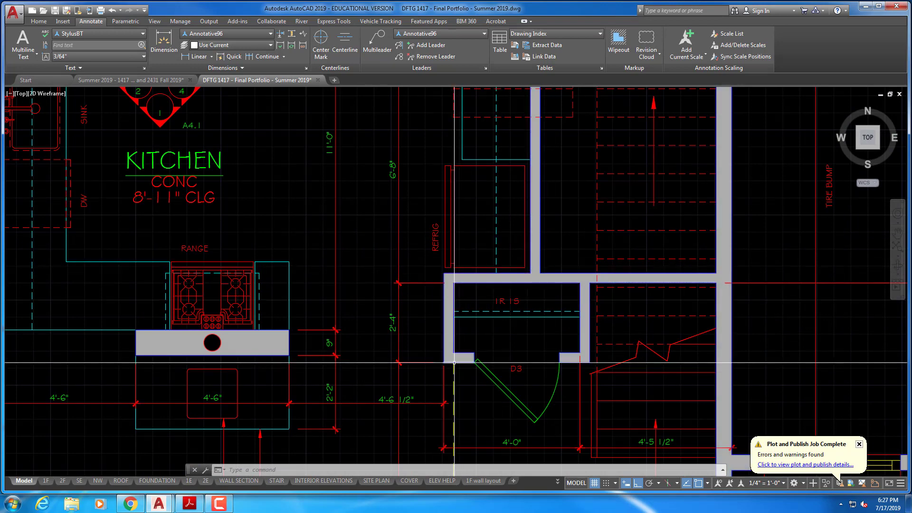
{"action": "middle_click_drag", "start_coordinate": [413, 338], "coordinate": [413, 305]}
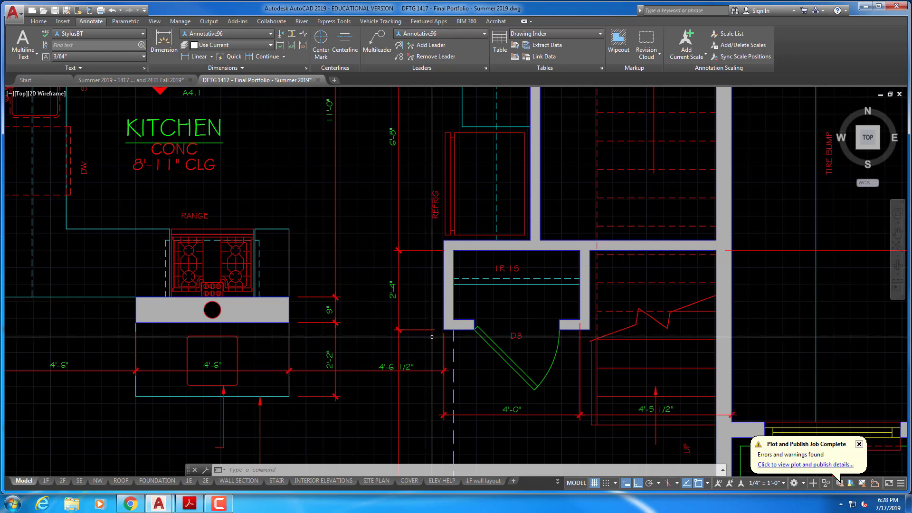
{"action": "scroll", "coordinate": [432, 336], "scroll_direction": "down", "scroll_amount": 2}
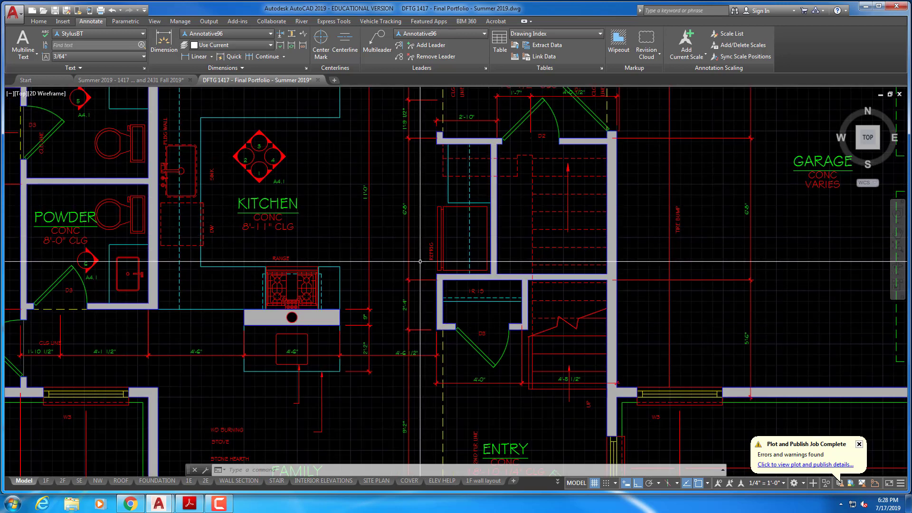
{"action": "scroll", "coordinate": [409, 231], "scroll_direction": "down", "scroll_amount": 3}
{"action": "scroll", "coordinate": [409, 231], "scroll_direction": "up", "scroll_amount": 8}
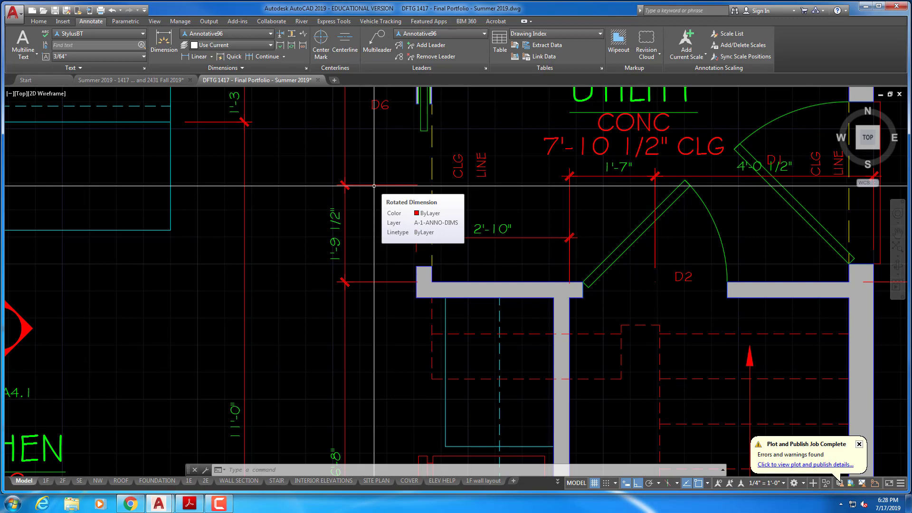
{"action": "scroll", "coordinate": [371, 185], "scroll_direction": "down", "scroll_amount": 10}
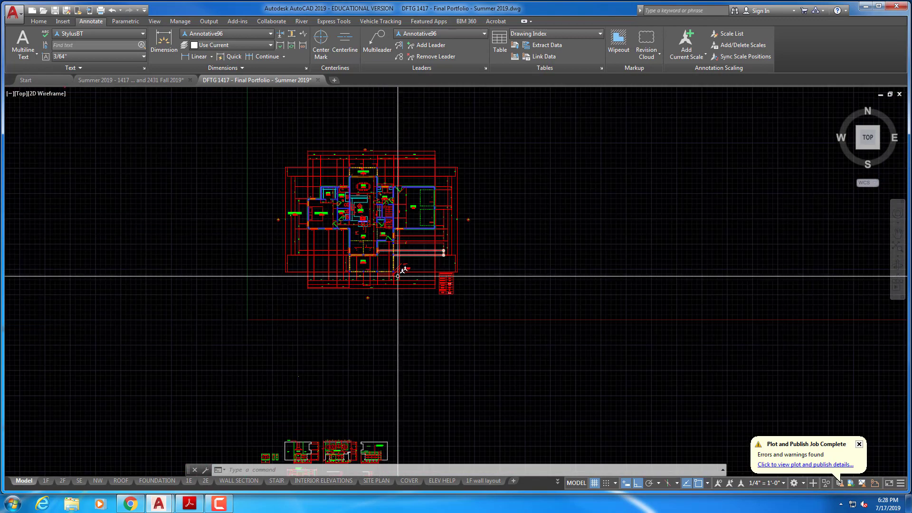
Highlight the right wall line and the door opening's lines in the microwave and refrigerator elevation, clearing each selection.
{"action": "scroll", "coordinate": [344, 312], "scroll_direction": "up", "scroll_amount": 3}
{"action": "scroll", "coordinate": [343, 312], "scroll_direction": "up", "scroll_amount": 7}
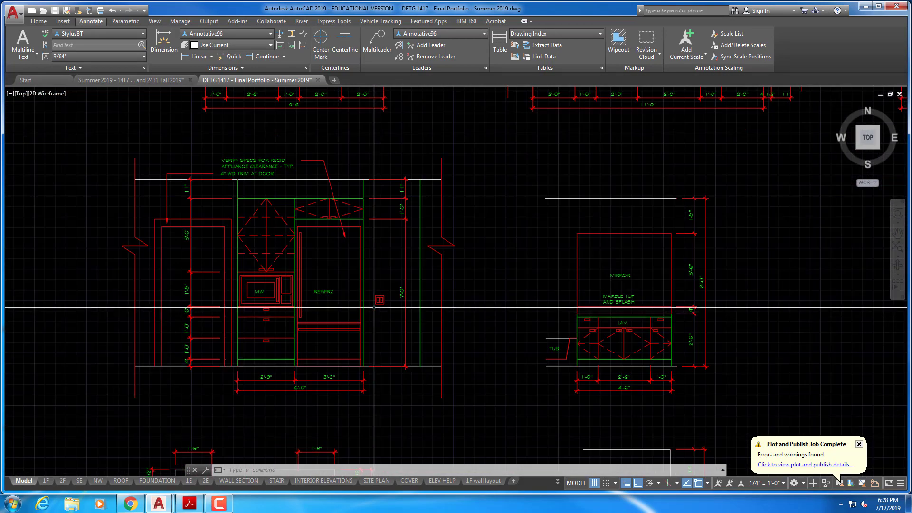
{"action": "left_click", "coordinate": [419, 301]}
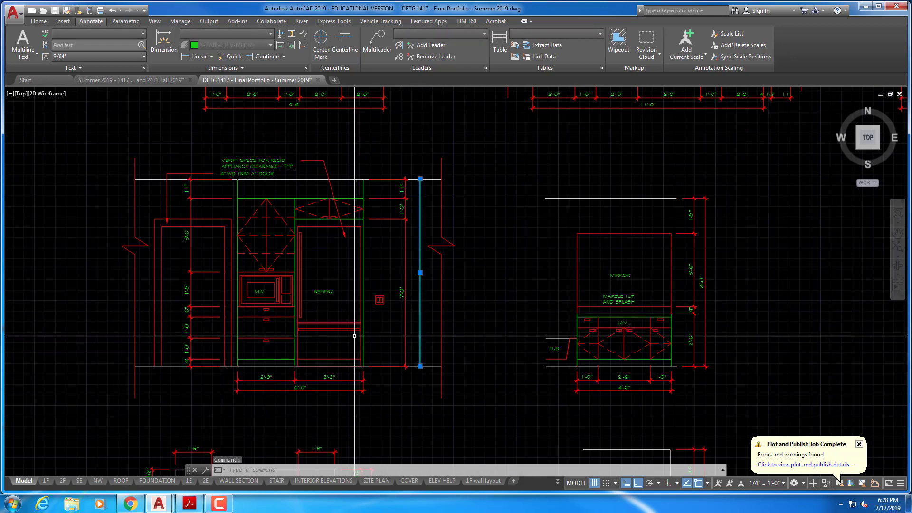
{"action": "key", "text": "Escape"}
{"action": "key", "text": "Escape"}
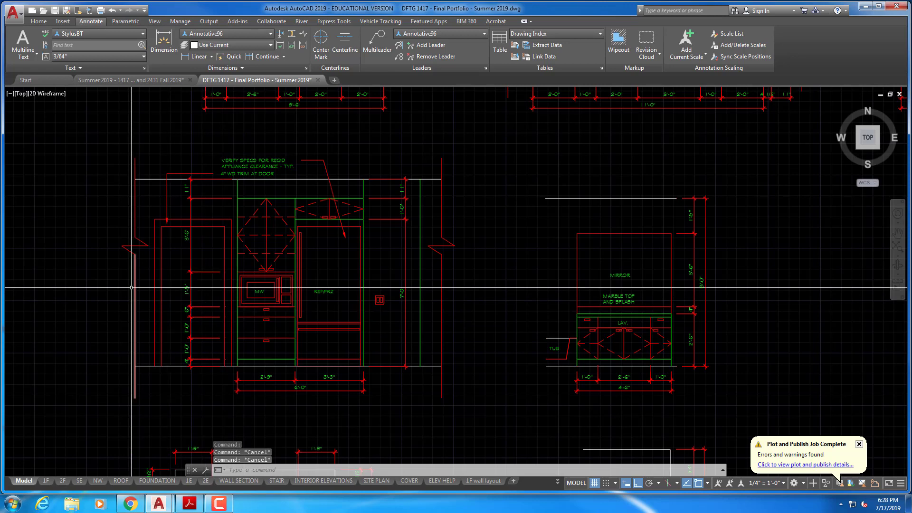
{"action": "left_click", "coordinate": [166, 226]}
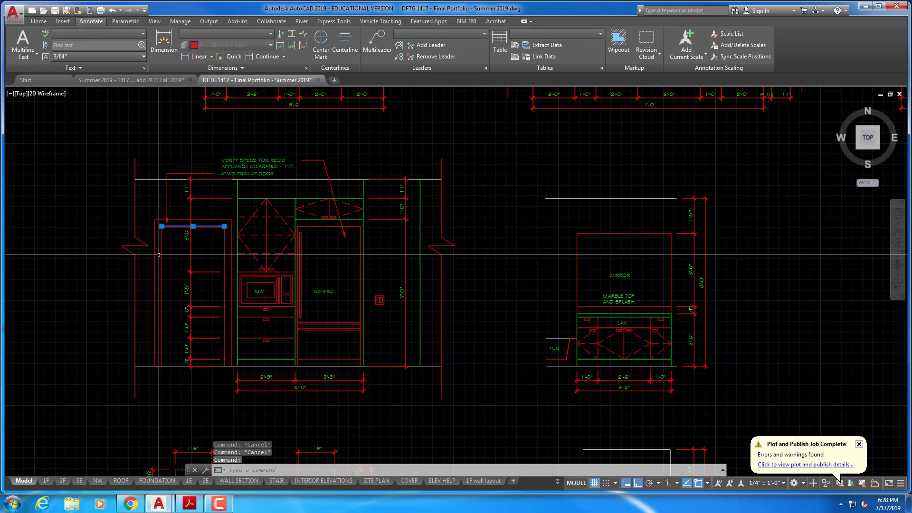
{"action": "left_click", "coordinate": [177, 219]}
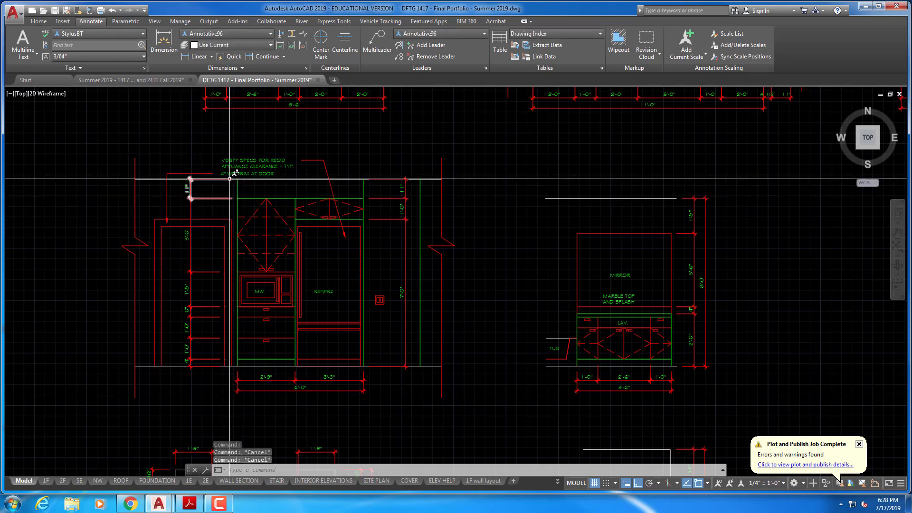
{"action": "left_click", "coordinate": [162, 233]}
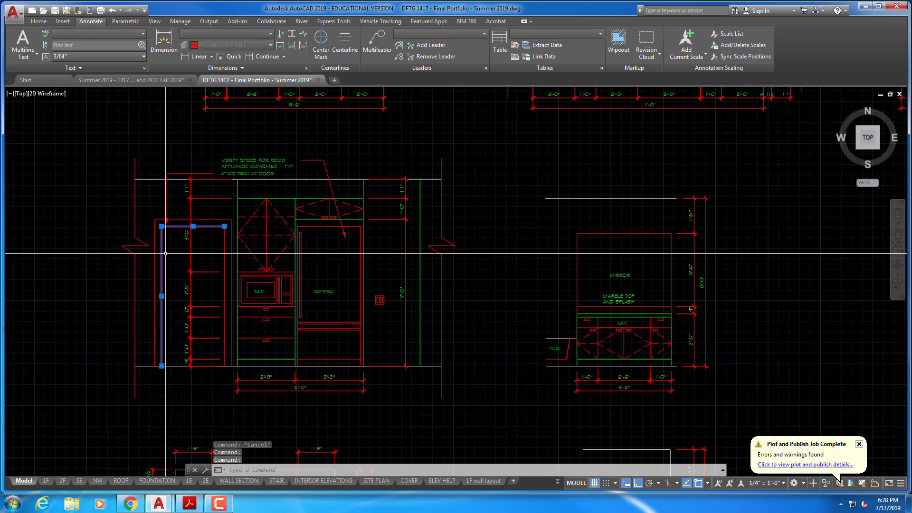
{"action": "key", "text": "Escape"}
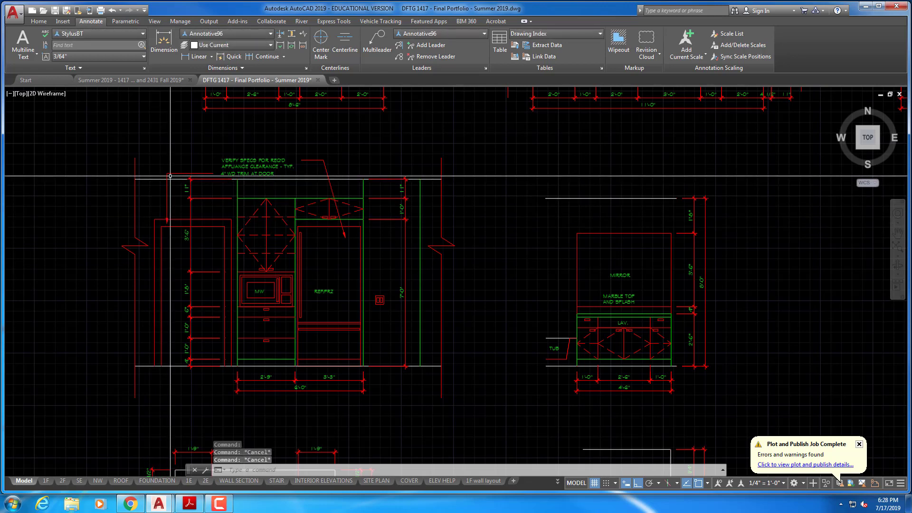
{"action": "key", "text": "Escape"}
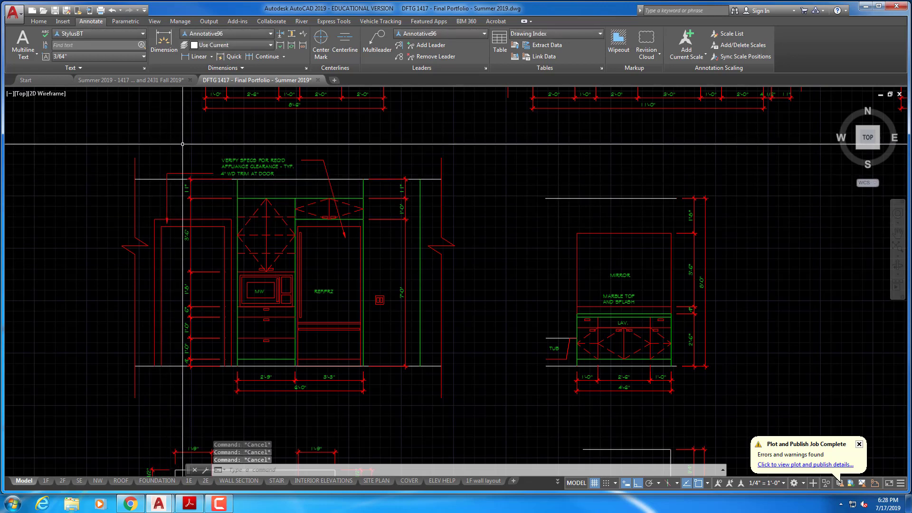
Measure the door opening's width along its head with a linear dimension, without placing the dimension.
{"action": "left_click", "coordinate": [199, 56]}
{"action": "left_click", "coordinate": [162, 226]}
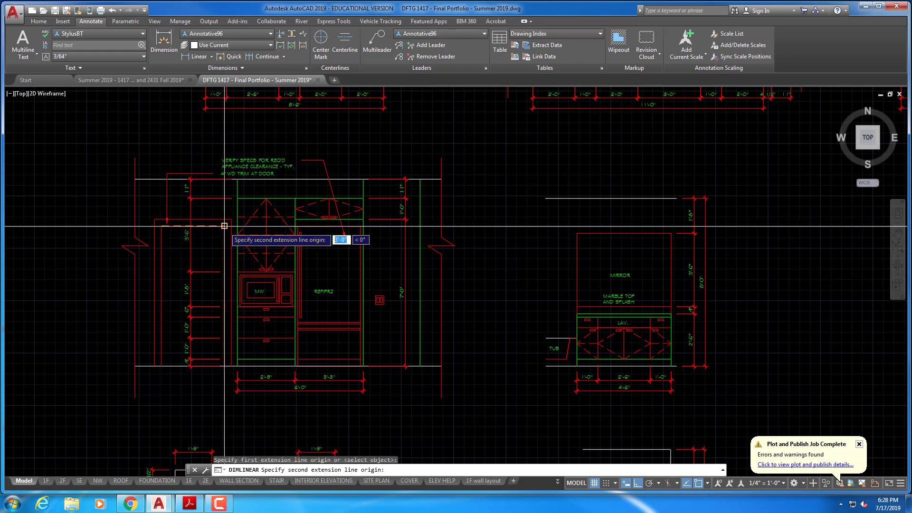
{"action": "left_click", "coordinate": [225, 226]}
{"action": "key", "text": "Escape"}
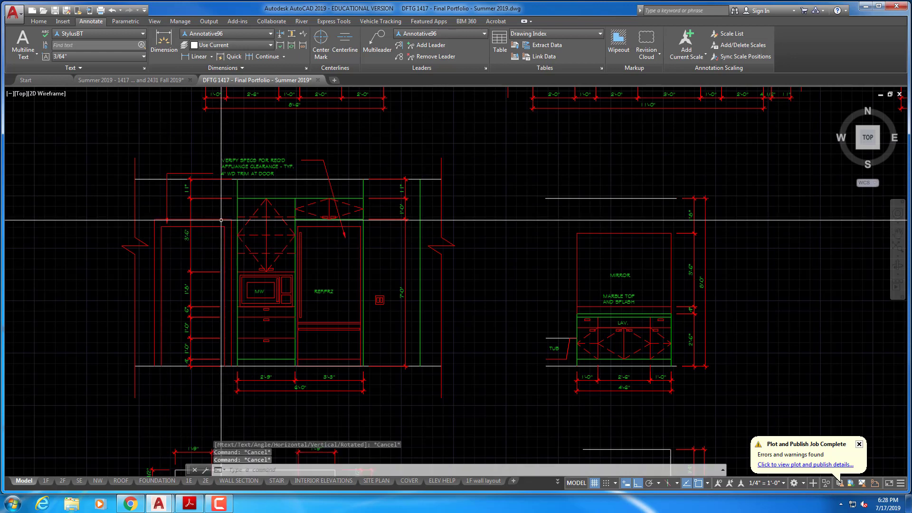
Examine the appliance clearance and door trim notes, and the microwave and drawer details in the refrigerator elevation.
{"action": "middle_click_drag", "start_coordinate": [259, 200], "coordinate": [266, 233]}
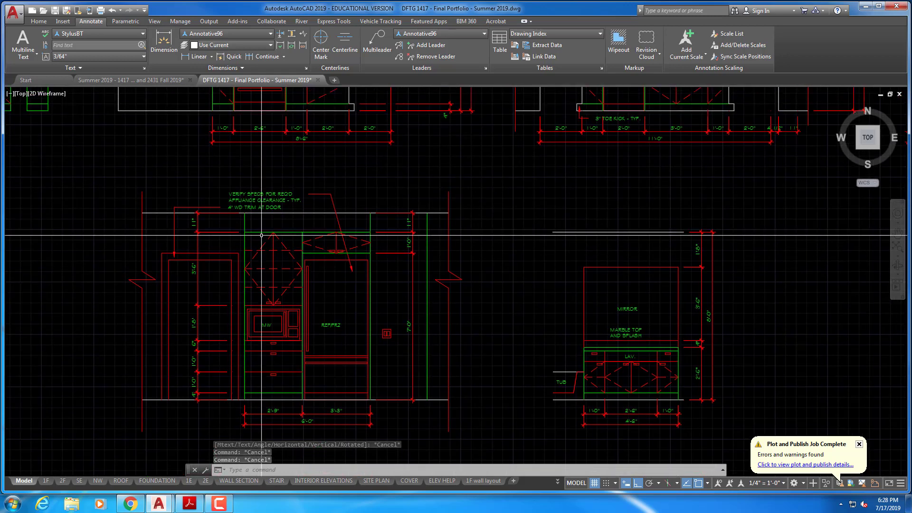
{"action": "scroll", "coordinate": [266, 233], "scroll_direction": "up", "scroll_amount": 1}
{"action": "middle_click_drag", "start_coordinate": [271, 200], "coordinate": [277, 225]}
{"action": "scroll", "coordinate": [277, 223], "scroll_direction": "up", "scroll_amount": 1}
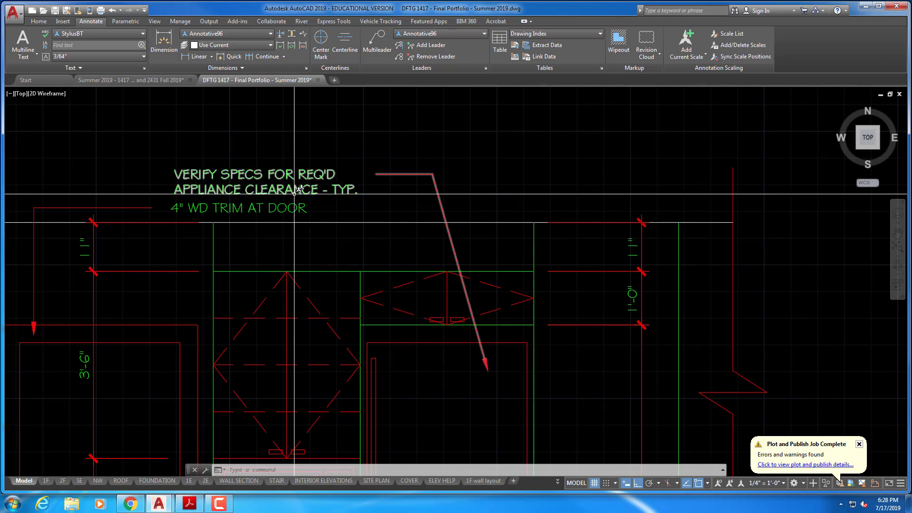
{"action": "scroll", "coordinate": [278, 217], "scroll_direction": "down", "scroll_amount": 5}
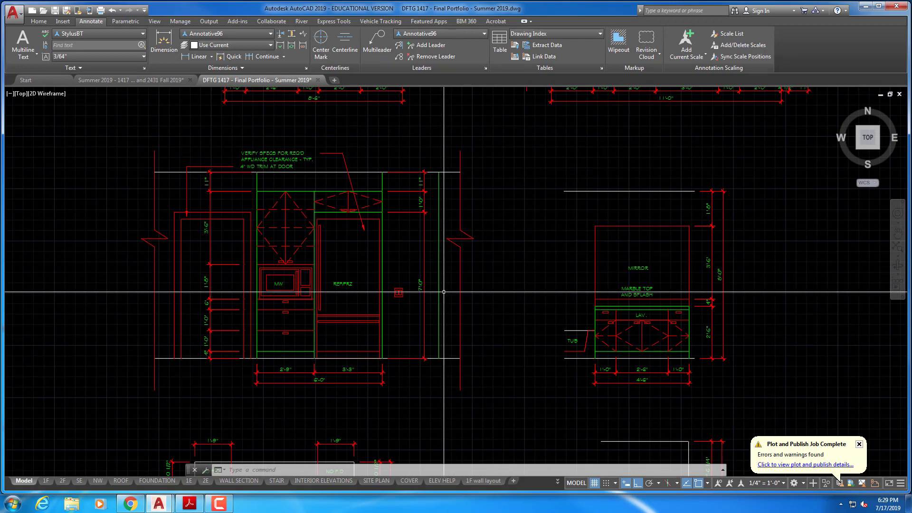
{"action": "scroll", "coordinate": [263, 348], "scroll_direction": "up", "scroll_amount": 2}
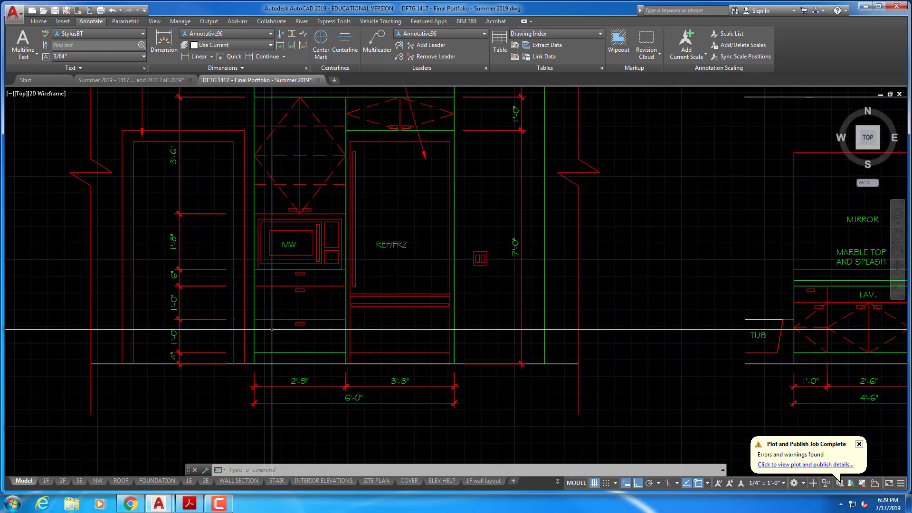
{"action": "scroll", "coordinate": [278, 278], "scroll_direction": "up", "scroll_amount": 2}
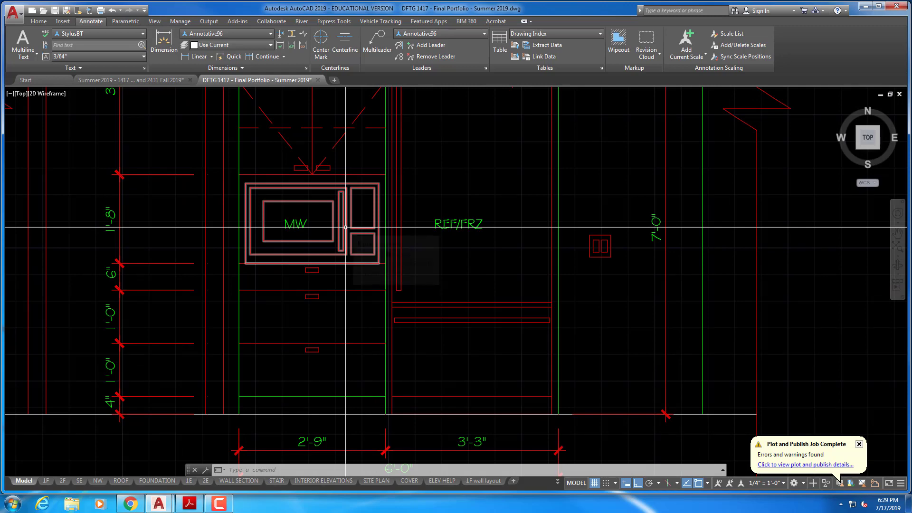
{"action": "scroll", "coordinate": [396, 227], "scroll_direction": "down", "scroll_amount": 4}
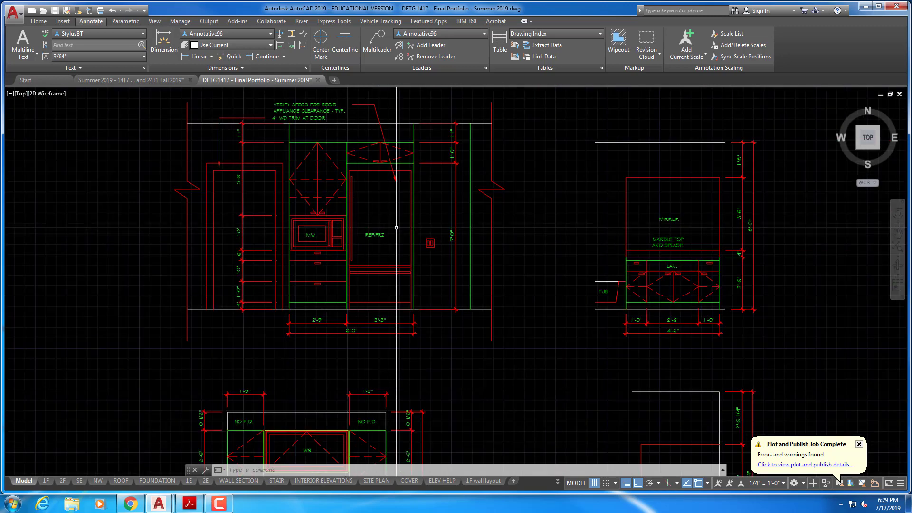
Examine the bath vanity elevations and locate the matching master bath and powder room vanities on the floor plan.
{"action": "scroll", "coordinate": [396, 227], "scroll_direction": "down", "scroll_amount": 3}
{"action": "scroll", "coordinate": [384, 275], "scroll_direction": "up", "scroll_amount": 1}
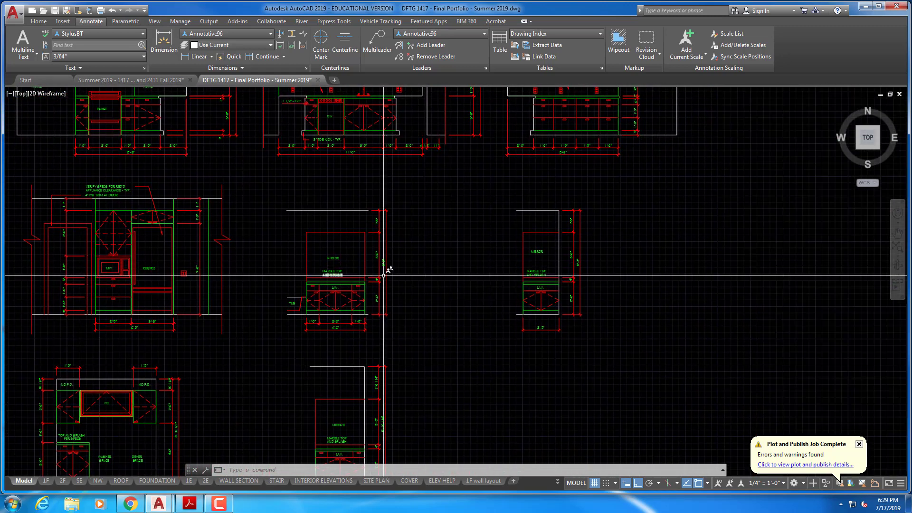
{"action": "scroll", "coordinate": [384, 275], "scroll_direction": "up", "scroll_amount": 4}
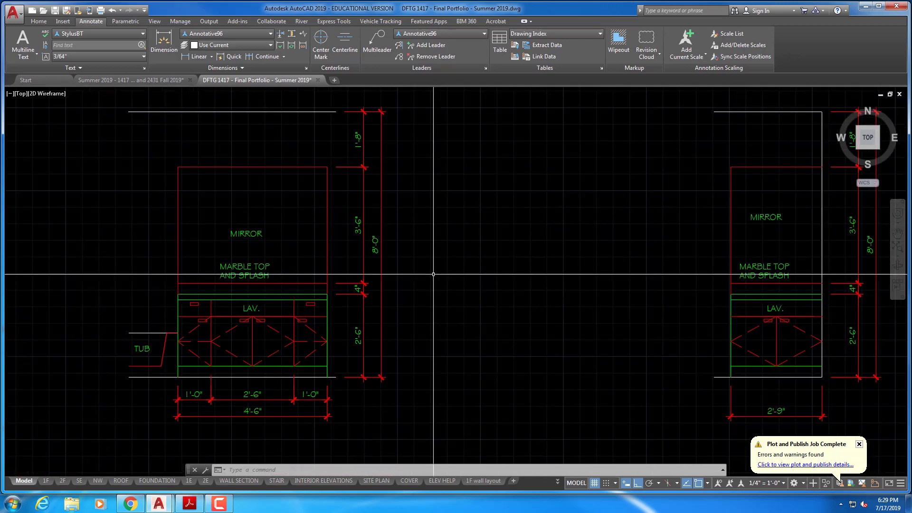
{"action": "scroll", "coordinate": [433, 274], "scroll_direction": "down", "scroll_amount": 4}
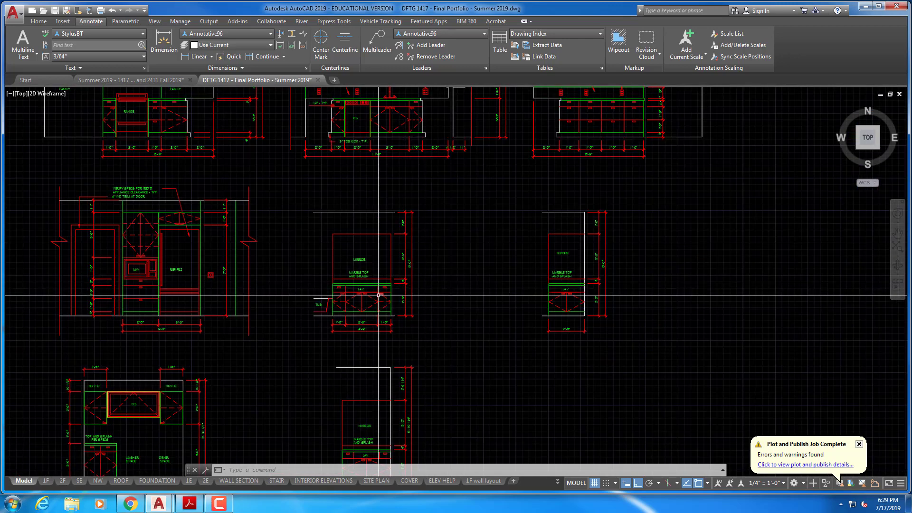
{"action": "middle_click_drag", "start_coordinate": [419, 211], "coordinate": [404, 383]}
{"action": "scroll", "coordinate": [404, 383], "scroll_direction": "down", "scroll_amount": 1}
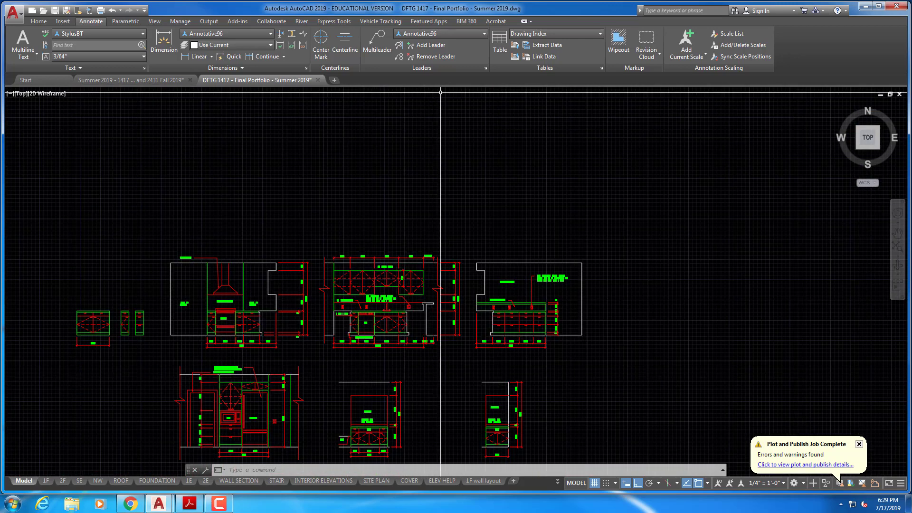
{"action": "middle_click_drag", "start_coordinate": [440, 92], "coordinate": [429, 360]}
{"action": "scroll", "coordinate": [429, 360], "scroll_direction": "down", "scroll_amount": 2}
{"action": "middle_click_drag", "start_coordinate": [449, 146], "coordinate": [372, 359]}
{"action": "scroll", "coordinate": [373, 358], "scroll_direction": "up", "scroll_amount": 10}
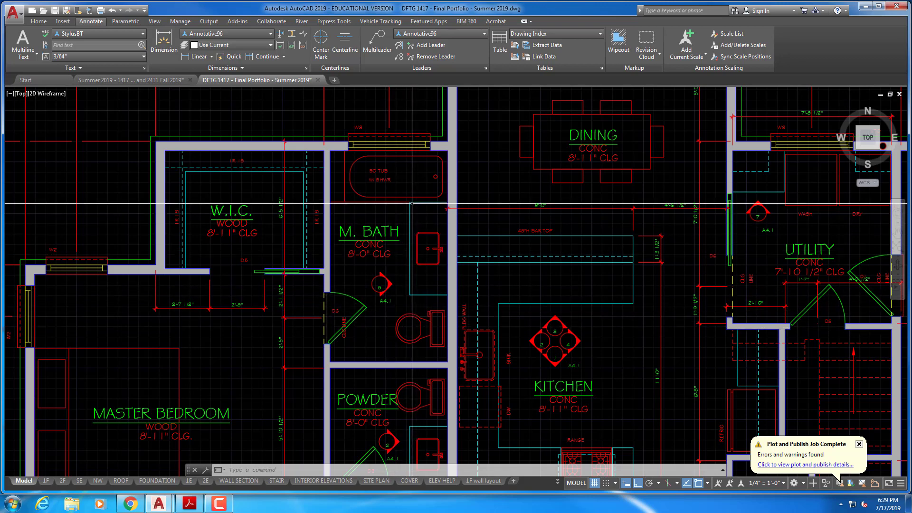
Examine the master bath vanity elevation with the tub, mirror and marble top.
{"action": "scroll", "coordinate": [375, 244], "scroll_direction": "down", "scroll_amount": 1}
{"action": "scroll", "coordinate": [367, 386], "scroll_direction": "down", "scroll_amount": 3}
{"action": "middle_click_drag", "start_coordinate": [395, 423], "coordinate": [409, 148]}
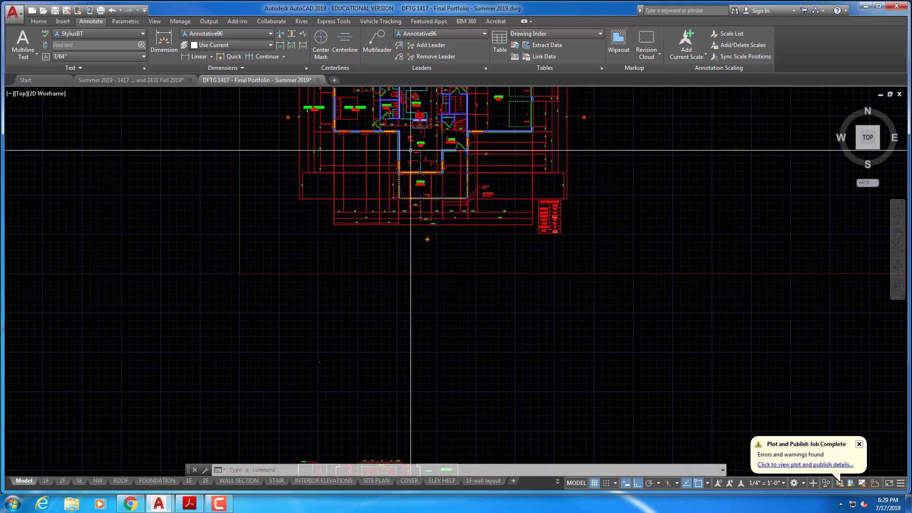
{"action": "scroll", "coordinate": [409, 149], "scroll_direction": "down", "scroll_amount": 1}
{"action": "middle_click_drag", "start_coordinate": [387, 352], "coordinate": [426, 252]}
{"action": "scroll", "coordinate": [426, 252], "scroll_direction": "up", "scroll_amount": 10}
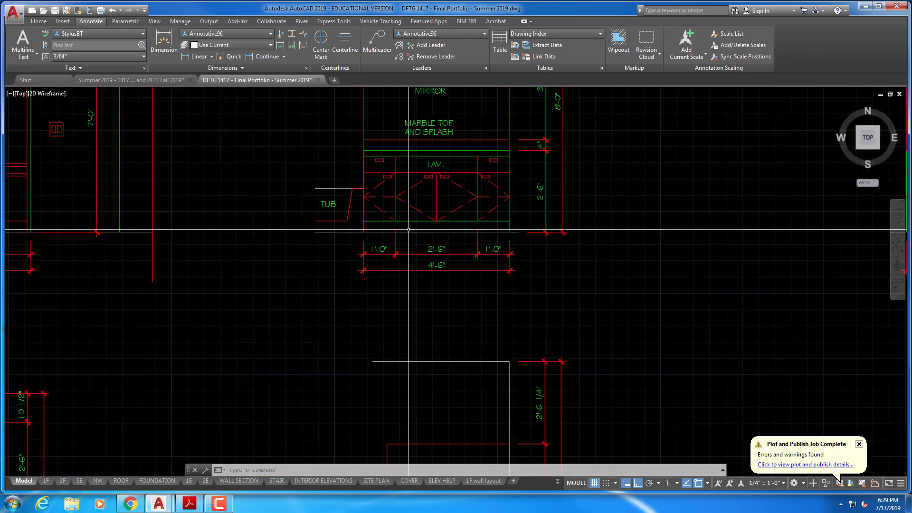
{"action": "scroll", "coordinate": [475, 266], "scroll_direction": "down", "scroll_amount": 3}
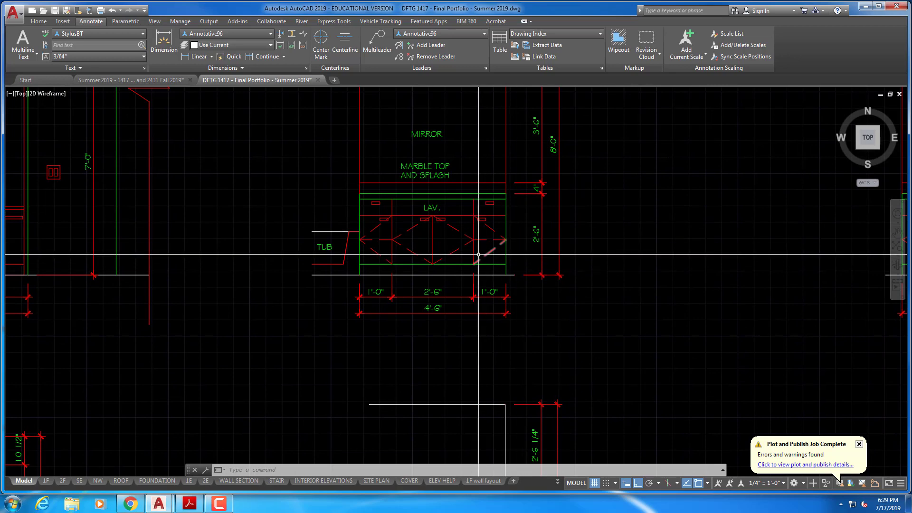
Copy the 4'-0" two-door base cabinet, including its width dimension, horizontally into the empty area left of the original.
{"action": "scroll", "coordinate": [478, 255], "scroll_direction": "down", "scroll_amount": 3}
{"action": "middle_click_drag", "start_coordinate": [346, 190], "coordinate": [623, 305]}
{"action": "scroll", "coordinate": [491, 279], "scroll_direction": "up", "scroll_amount": 3}
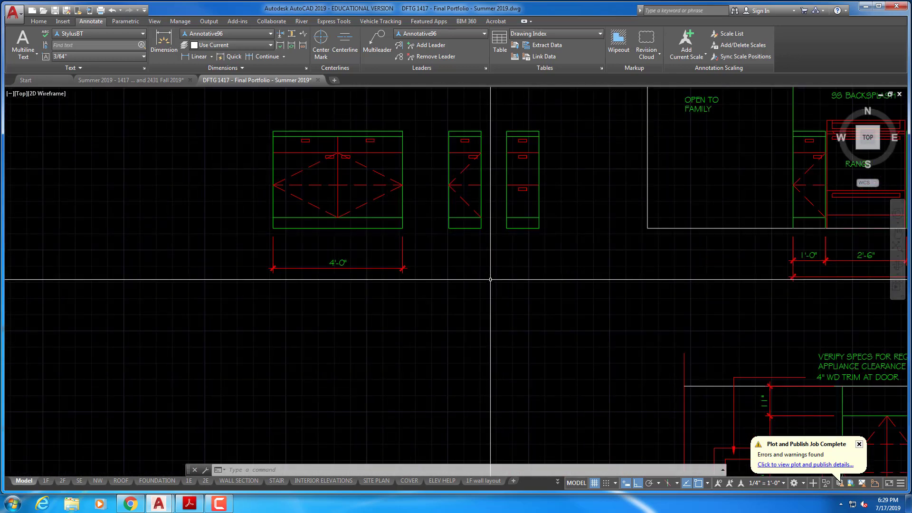
{"action": "middle_click_drag", "start_coordinate": [490, 279], "coordinate": [479, 304]}
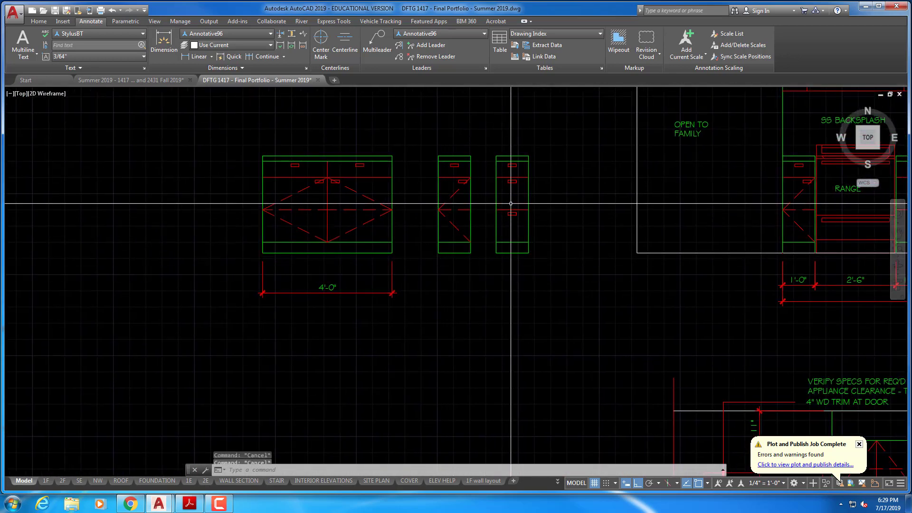
{"action": "type", "text": "o"}
{"action": "key", "text": "Return"}
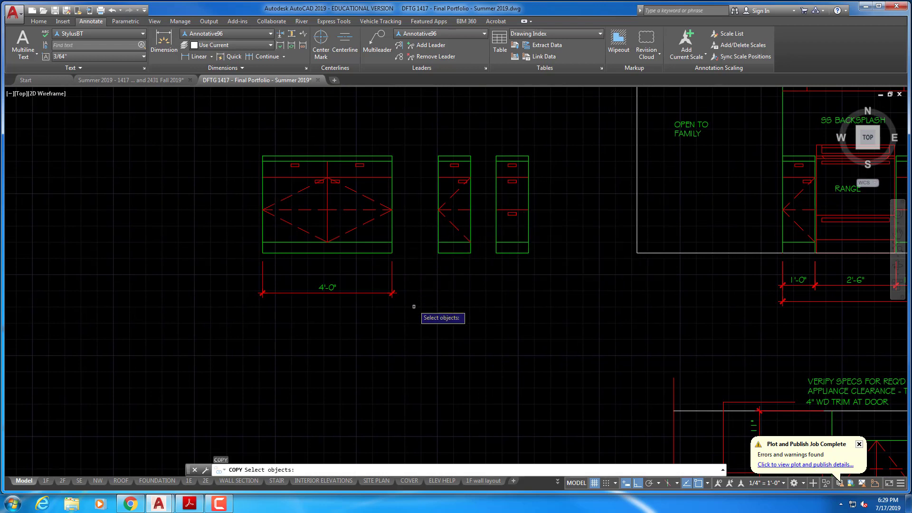
{"action": "left_click", "coordinate": [414, 311]}
{"action": "left_click", "coordinate": [137, 128]}
{"action": "key", "text": "Return"}
{"action": "left_click", "coordinate": [219, 199]}
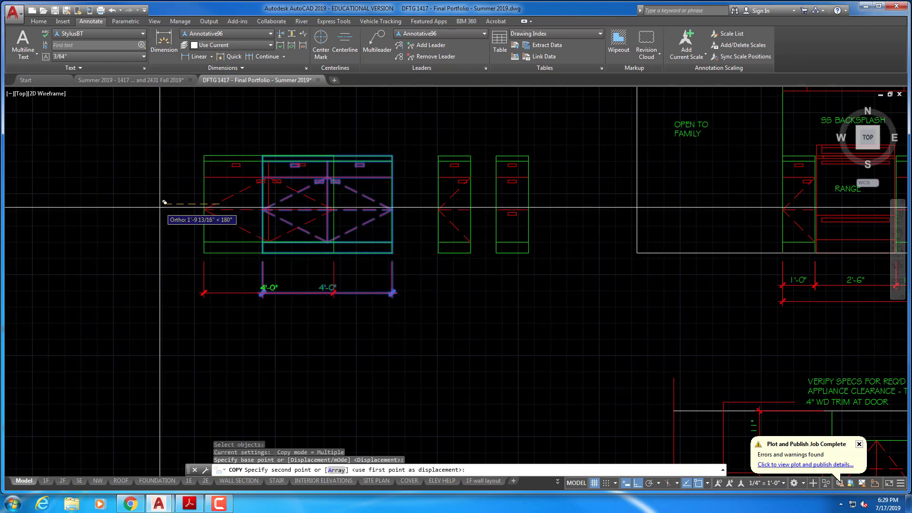
{"action": "middle_click_drag", "start_coordinate": [118, 203], "coordinate": [412, 193]}
{"action": "left_click", "coordinate": [312, 199]}
{"action": "key", "text": "Escape"}
{"action": "key", "text": "Escape"}
{"action": "key", "text": "Escape"}
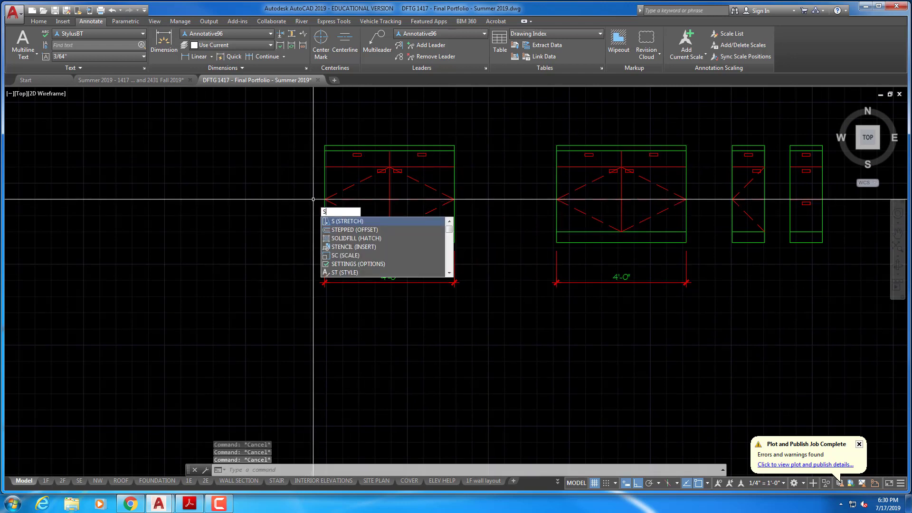
Stretch the upper part of the copied base cabinet, including its countertop and drawer line, downward by 6".
{"action": "key", "text": "Return"}
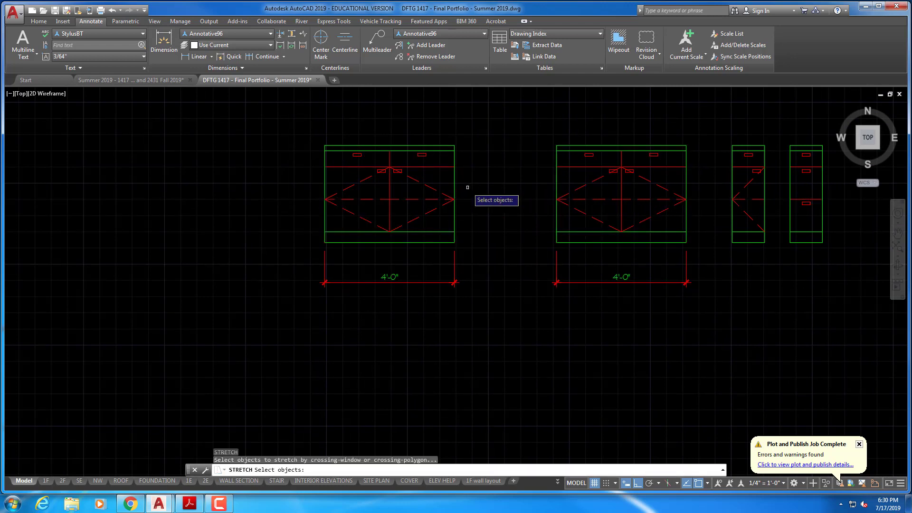
{"action": "left_click", "coordinate": [261, 113]}
{"action": "key", "text": "Return"}
{"action": "left_click", "coordinate": [259, 113]}
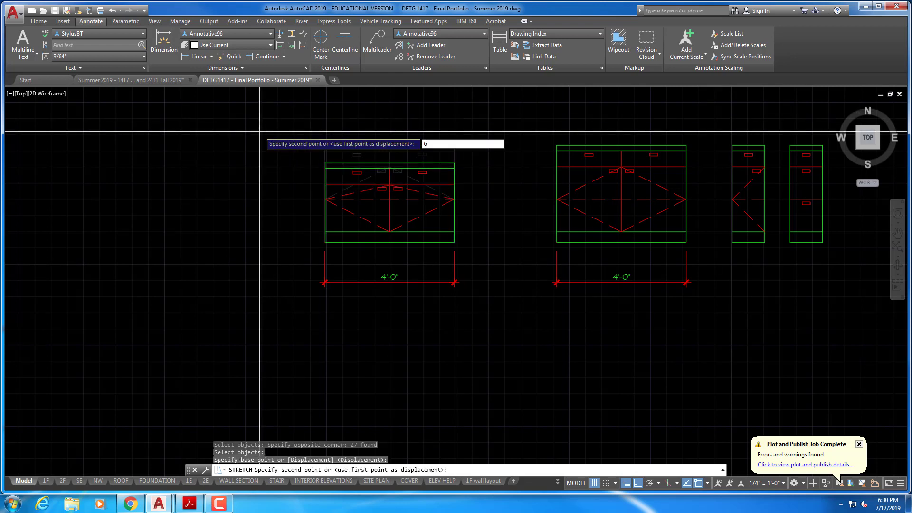
{"action": "type", "text": "6"}
{"action": "key", "text": "Return"}
Stretch the hinge points of the copied cabinet's dashed door swing lines downward by 3".
{"action": "right_click", "coordinate": [260, 145]}
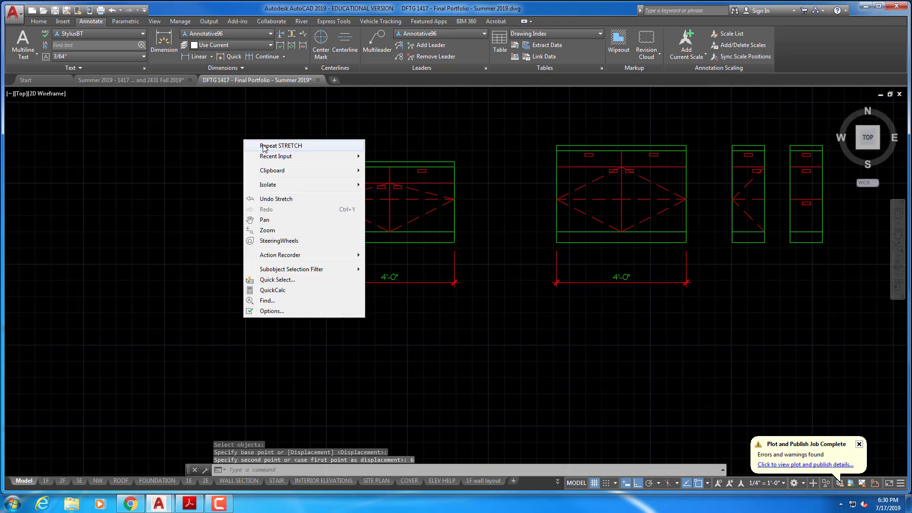
{"action": "left_click", "coordinate": [264, 145]}
{"action": "left_click", "coordinate": [473, 207]}
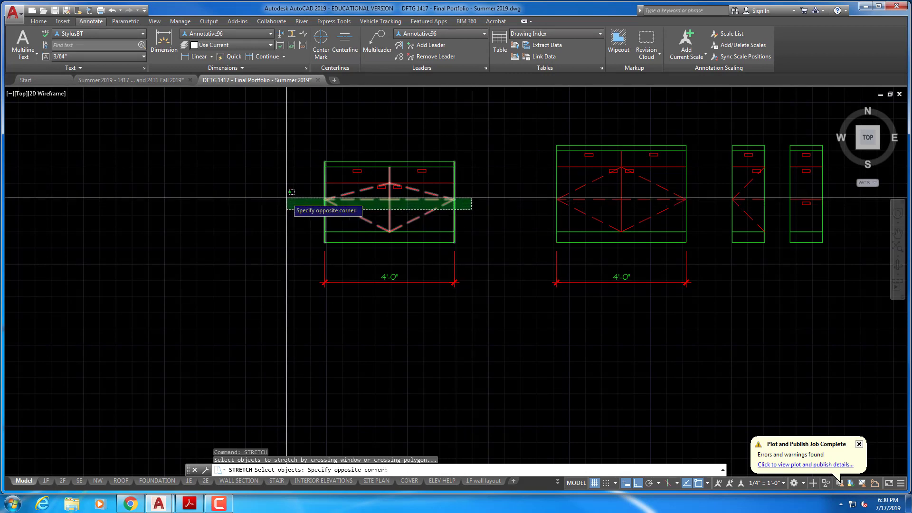
{"action": "left_click", "coordinate": [286, 195]}
{"action": "key", "text": "Return"}
{"action": "left_click", "coordinate": [280, 195]}
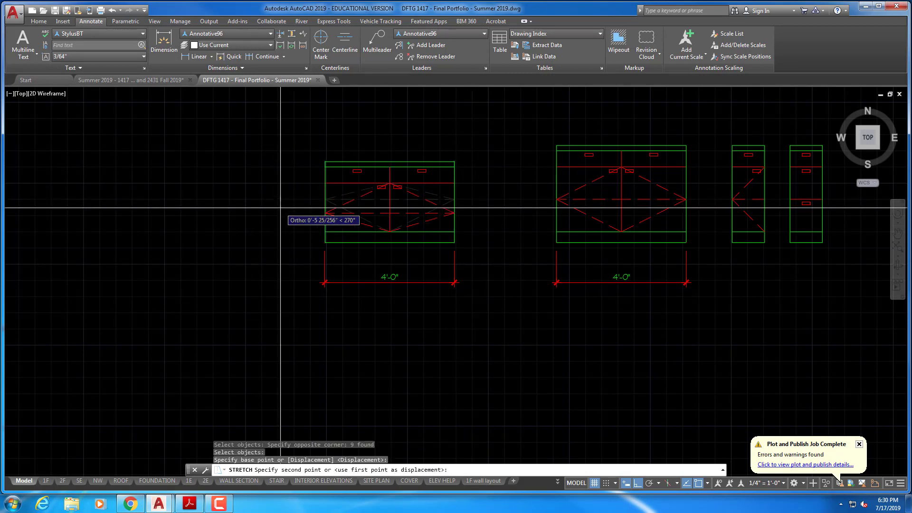
{"action": "type", "text": "3"}
{"action": "key", "text": "Return"}
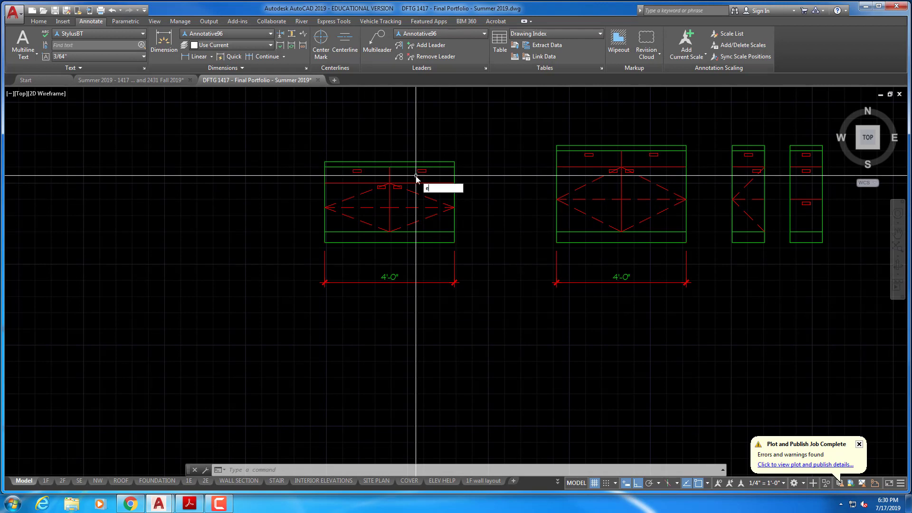
Erase both drawer pulls from the shortened cabinet and trim away the center divider above its doors.
{"action": "key", "text": "Return"}
{"action": "left_click", "coordinate": [338, 175]}
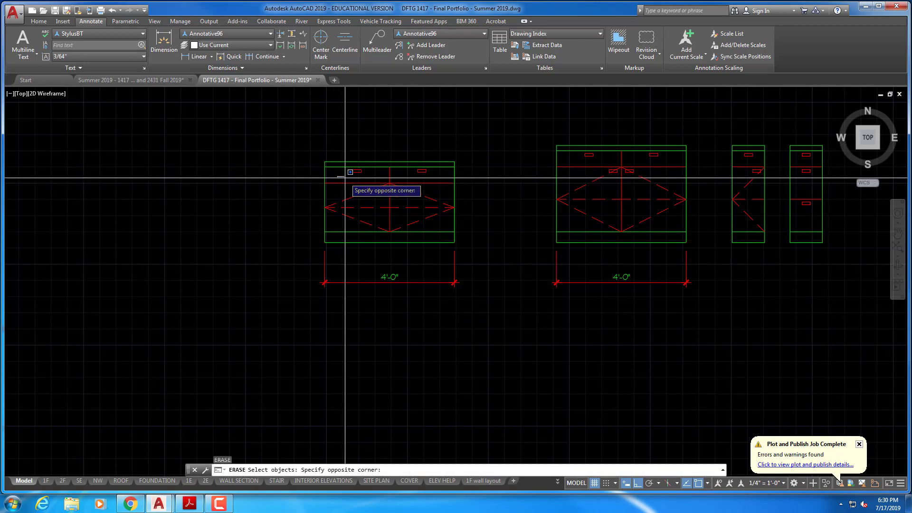
{"action": "left_click", "coordinate": [433, 169]}
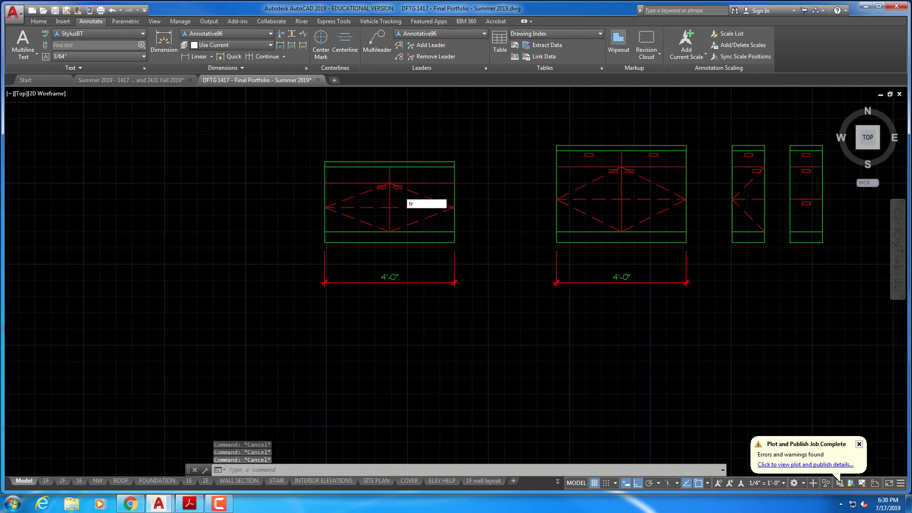
{"action": "key", "text": "Return"}
{"action": "key", "text": "Return"}
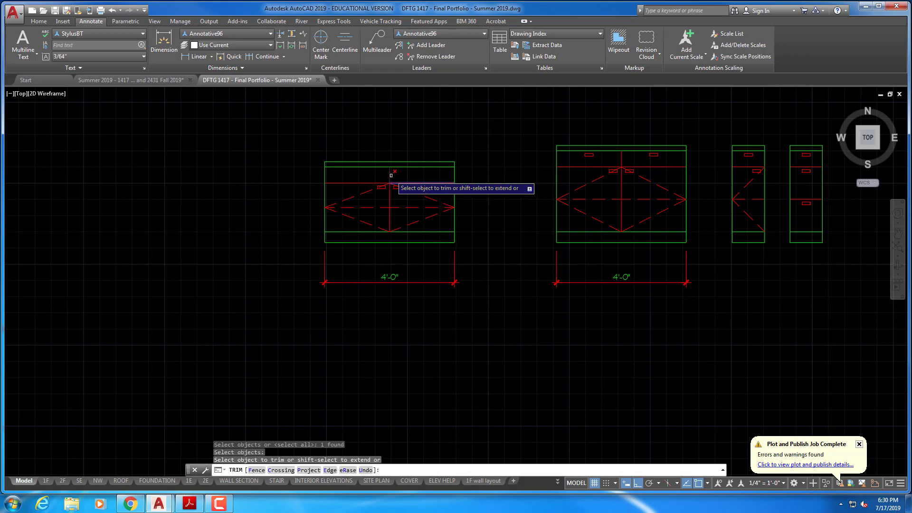
{"action": "right_click", "coordinate": [391, 176]}
{"action": "left_click", "coordinate": [428, 200]}
Erase the dashed horizontal centerline across the shortened cabinet's doors.
{"action": "type", "text": "e"}
{"action": "key", "text": "Return"}
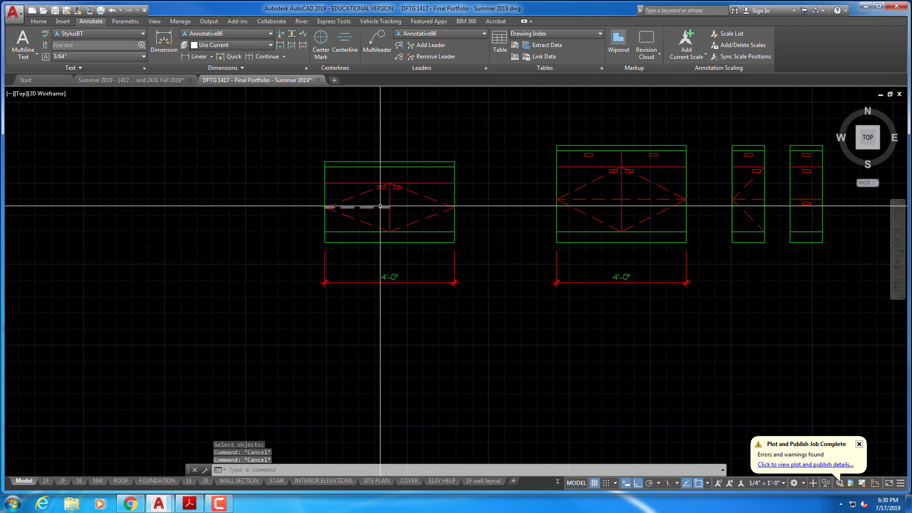
{"action": "key", "text": "Escape"}
{"action": "key", "text": "Escape"}
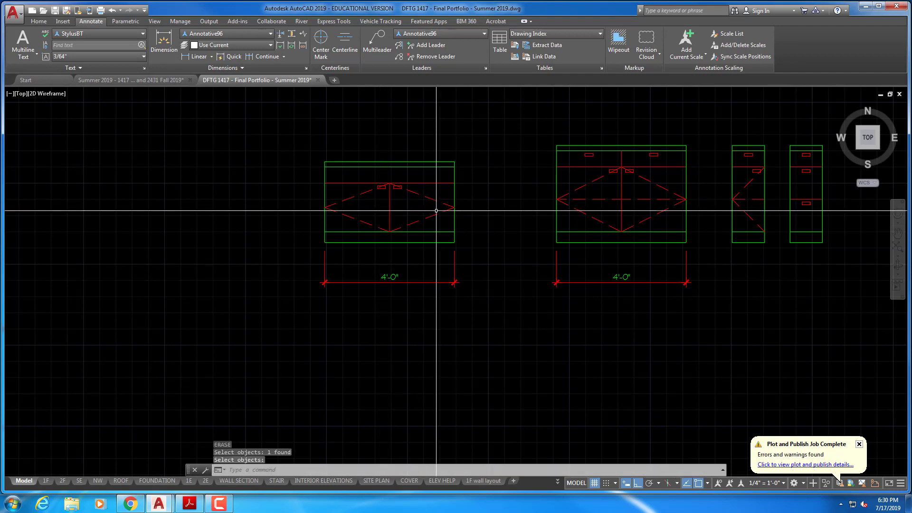
Stretch the shortened cabinet's right side inward by 6", together with its width dimension.
{"action": "type", "text": "s"}
{"action": "key", "text": "Return"}
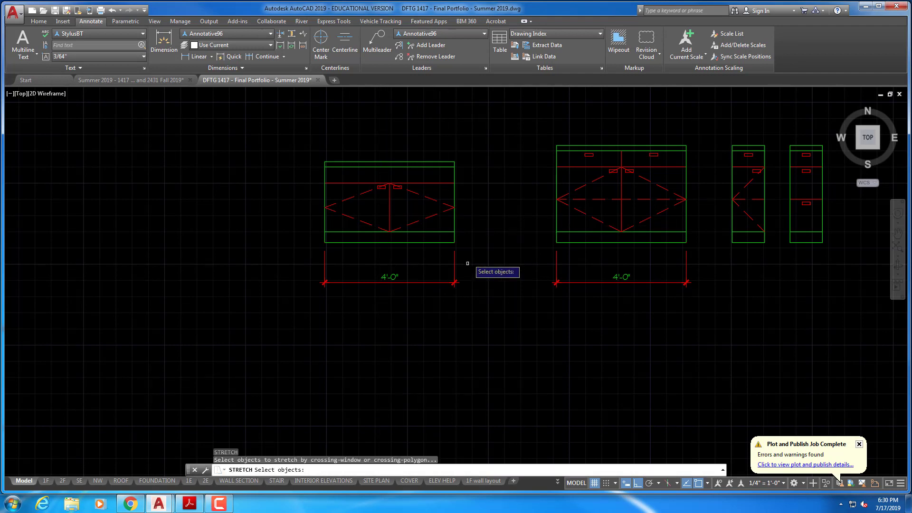
{"action": "left_click", "coordinate": [470, 272]}
{"action": "left_click", "coordinate": [437, 136]}
{"action": "key", "text": "Return"}
{"action": "left_click", "coordinate": [496, 125]}
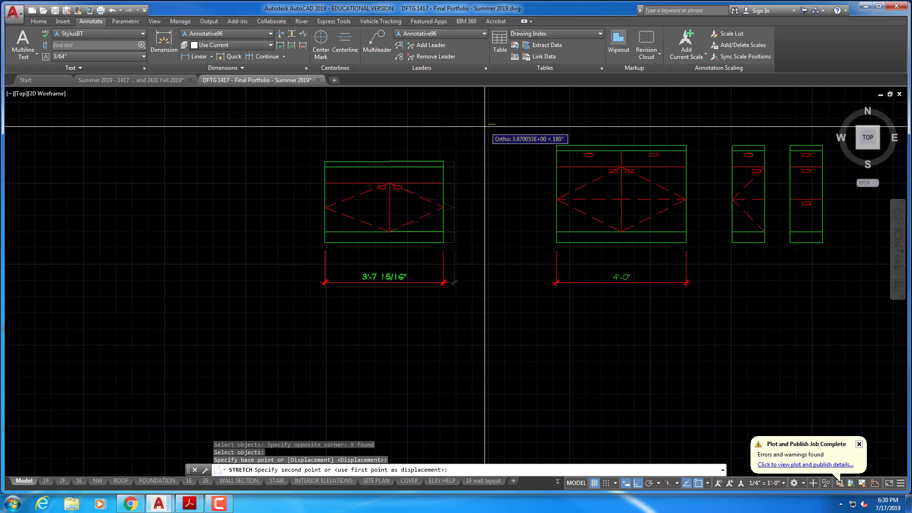
{"action": "key", "text": "Return"}
Stretch the shortened cabinet's left side inward by 6" to make the cabinet 3'-0" wide.
{"action": "right_click", "coordinate": [434, 135]}
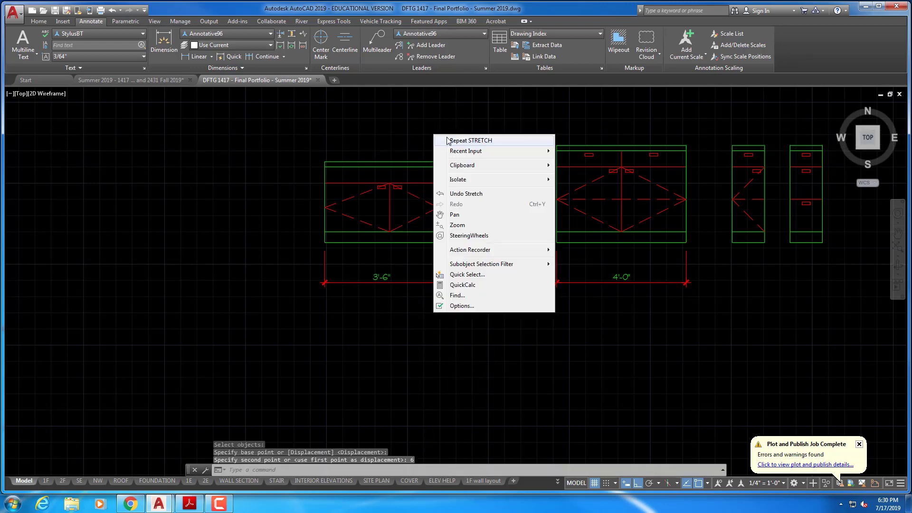
{"action": "left_click", "coordinate": [454, 140]}
{"action": "left_click", "coordinate": [326, 305]}
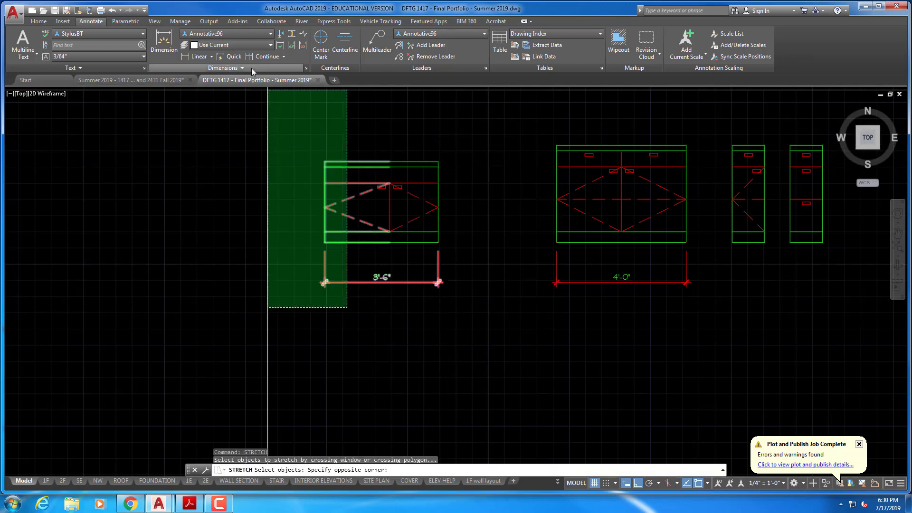
{"action": "left_click", "coordinate": [269, 139]}
{"action": "key", "text": "Return"}
{"action": "left_click", "coordinate": [310, 128]}
{"action": "type", "text": "6"}
{"action": "key", "text": "Return"}
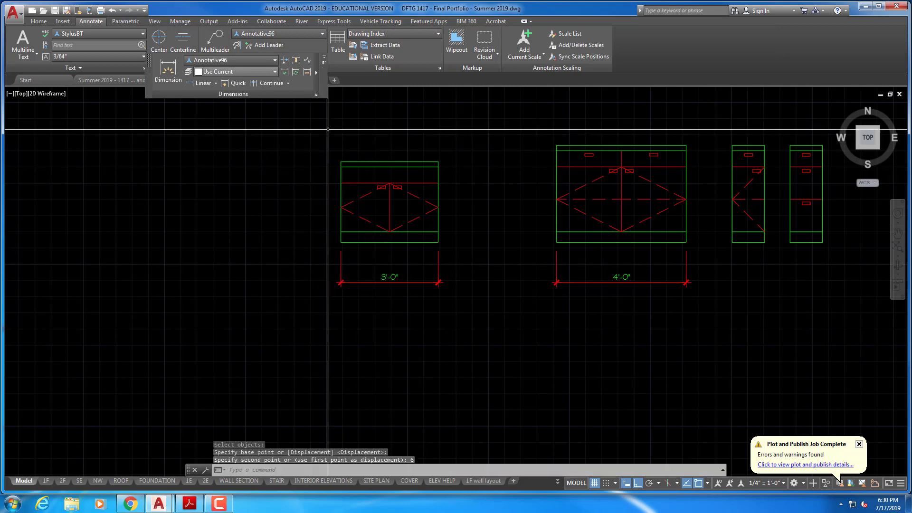
{"action": "left_click", "coordinate": [259, 156]}
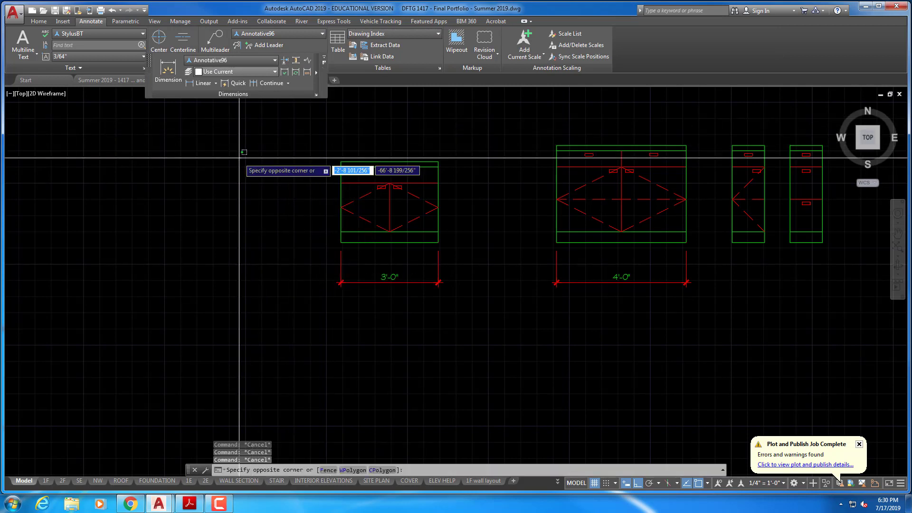
{"action": "key", "text": "Escape"}
Compare the master bath vanity's cabinet layout and dimensions with the sample base cabinets beside the kitchen elevations.
{"action": "scroll", "coordinate": [238, 161], "scroll_direction": "down", "scroll_amount": 2}
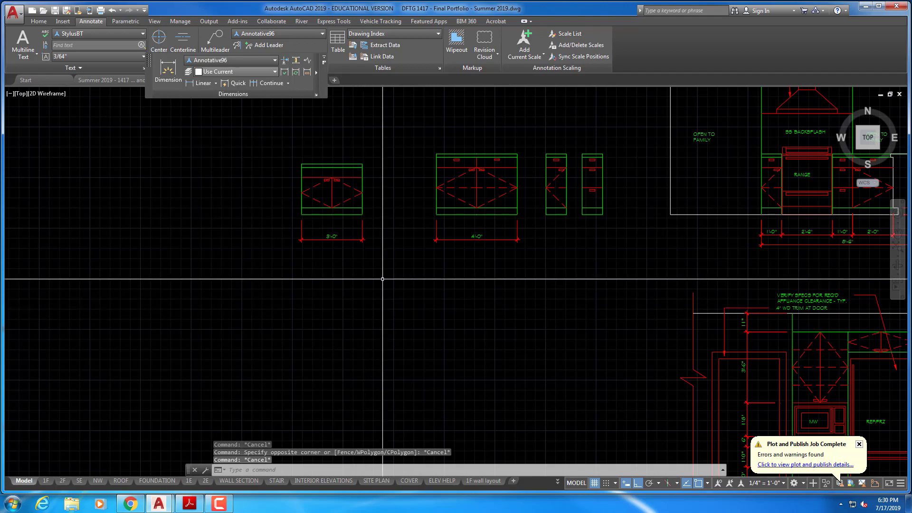
{"action": "scroll", "coordinate": [383, 279], "scroll_direction": "down", "scroll_amount": 2}
{"action": "middle_click_drag", "start_coordinate": [493, 299], "coordinate": [405, 155]}
{"action": "scroll", "coordinate": [549, 235], "scroll_direction": "up", "scroll_amount": 6}
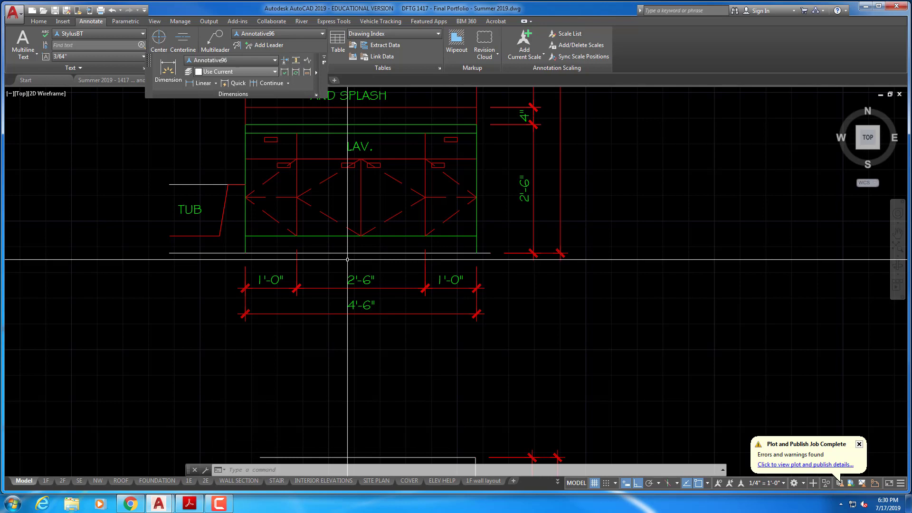
{"action": "scroll", "coordinate": [347, 259], "scroll_direction": "down", "scroll_amount": 2}
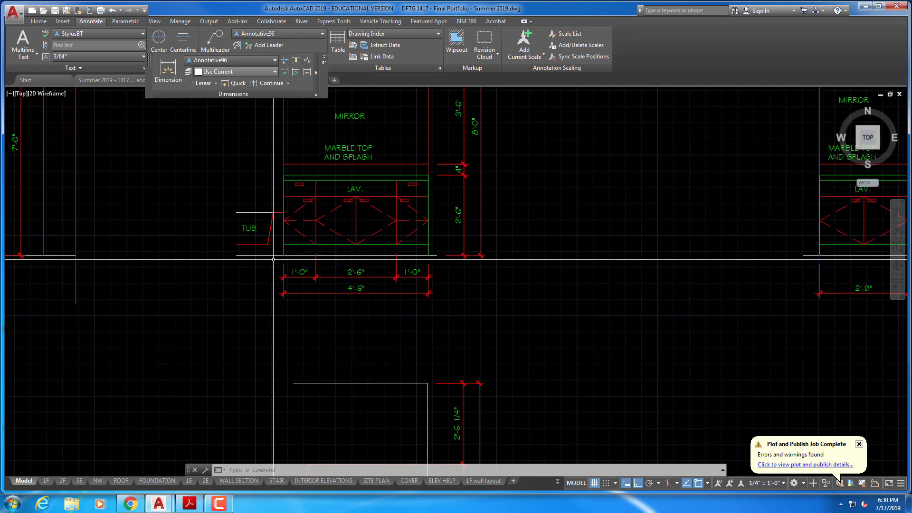
{"action": "scroll", "coordinate": [363, 214], "scroll_direction": "down", "scroll_amount": 3}
{"action": "scroll", "coordinate": [363, 214], "scroll_direction": "down", "scroll_amount": 2}
{"action": "scroll", "coordinate": [287, 204], "scroll_direction": "up", "scroll_amount": 5}
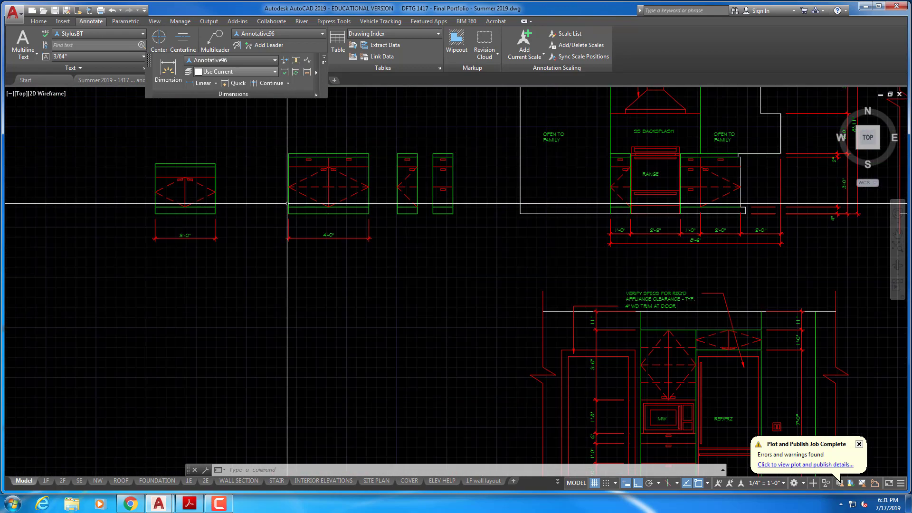
{"action": "scroll", "coordinate": [347, 212], "scroll_direction": "down", "scroll_amount": 1}
{"action": "middle_click_drag", "start_coordinate": [389, 213], "coordinate": [56, 91]}
{"action": "scroll", "coordinate": [290, 191], "scroll_direction": "up", "scroll_amount": 6}
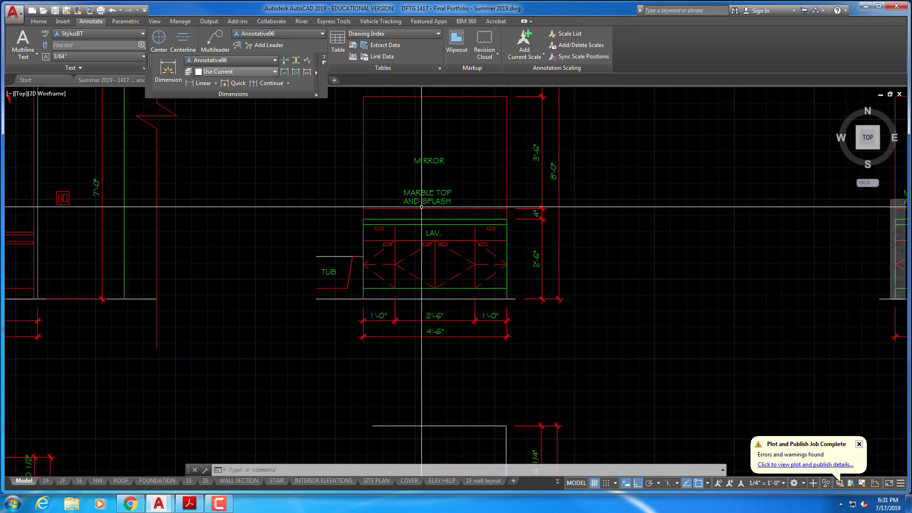
Highlight the tub's rim line, the floor line and the tub's inner profile beside the vanity, clearing each selection.
{"action": "mouse_move", "coordinate": [330, 260]}
{"action": "middle_mouse_down"}
{"action": "mouse_move", "coordinate": [413, 230]}
{"action": "mouse_move", "coordinate": [471, 230]}
{"action": "middle_mouse_up"}
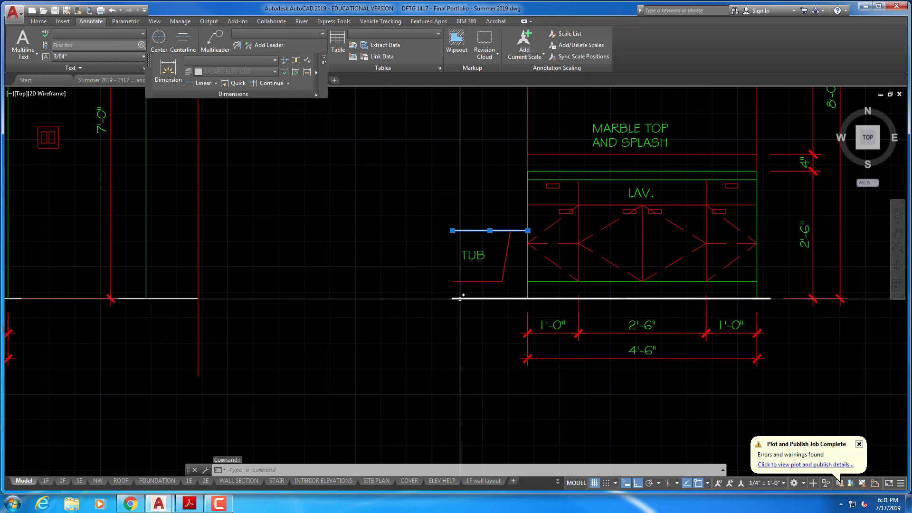
{"action": "left_click", "coordinate": [459, 298]}
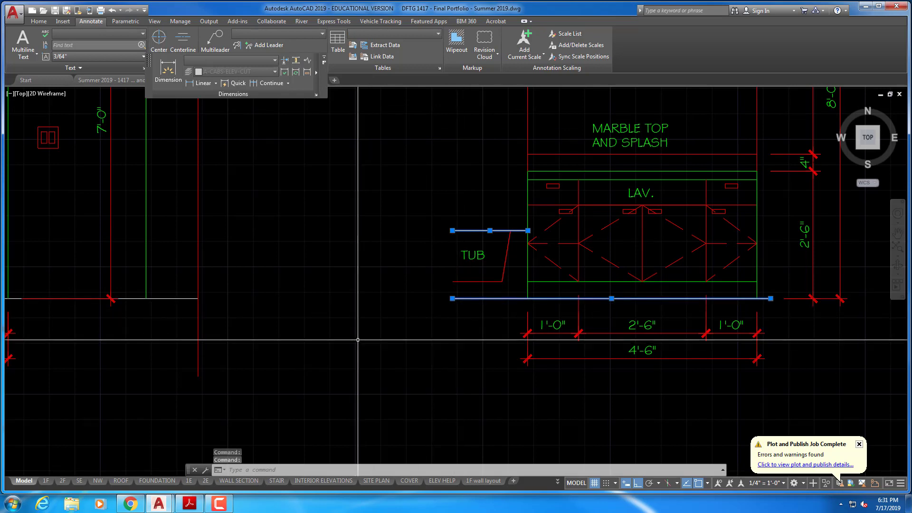
{"action": "key", "text": "Escape"}
{"action": "key", "text": "Escape"}
{"action": "left_click", "coordinate": [512, 281]}
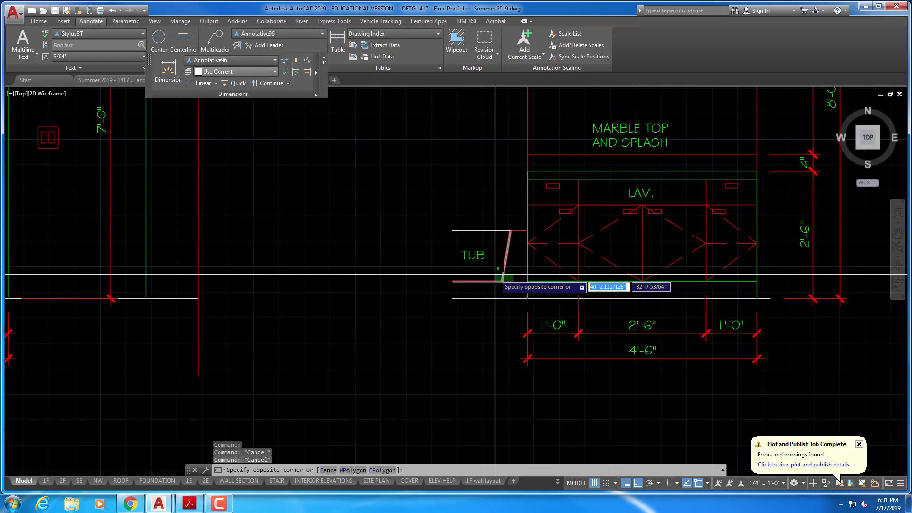
{"action": "key", "text": "Escape"}
{"action": "key", "text": "Escape"}
{"action": "key", "text": "Escape"}
{"action": "key", "text": "Escape"}
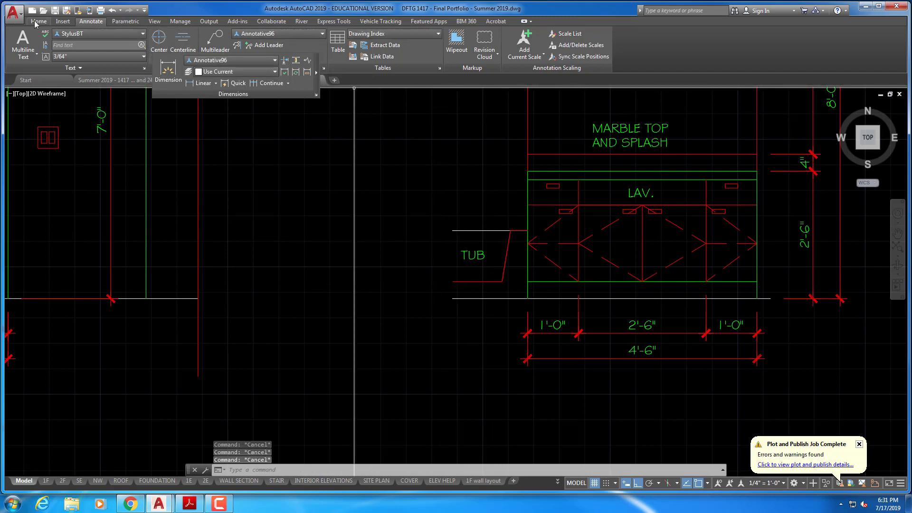
{"action": "left_click", "coordinate": [37, 22]}
{"action": "left_click", "coordinate": [85, 22]}
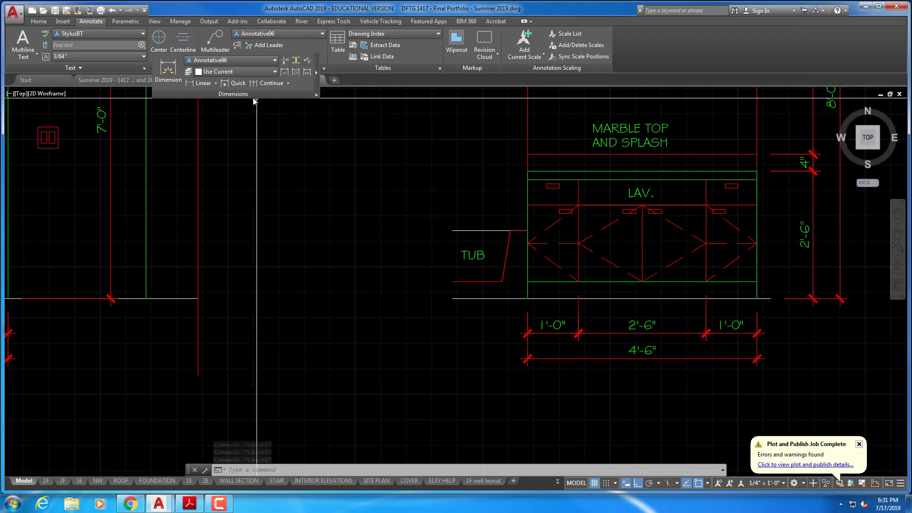
Dimension the tub's height from the floor line to its rim, placing the dimension outside the tub.
{"action": "left_click", "coordinate": [316, 95]}
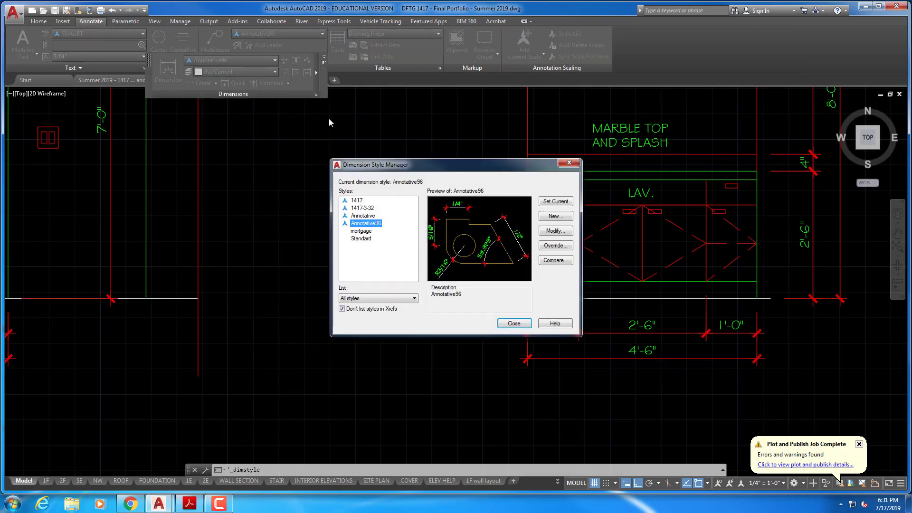
{"action": "left_click", "coordinate": [514, 324]}
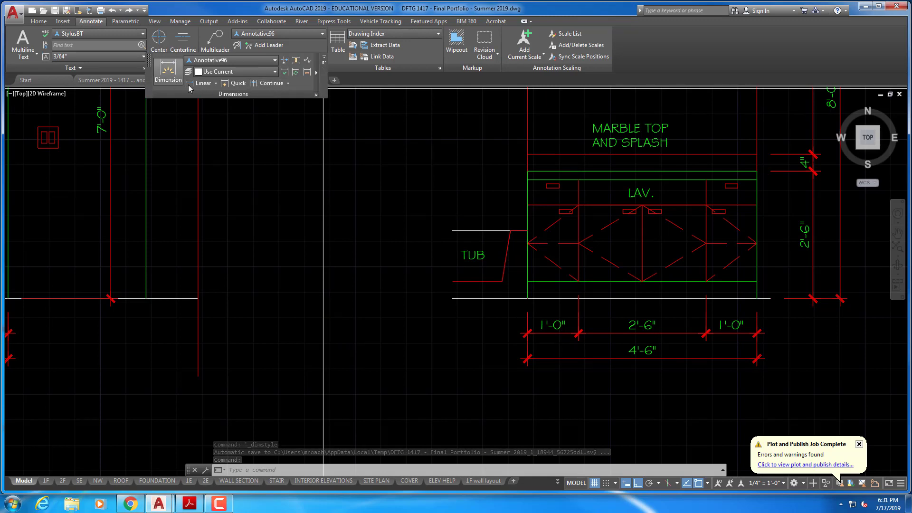
{"action": "left_click", "coordinate": [203, 84]}
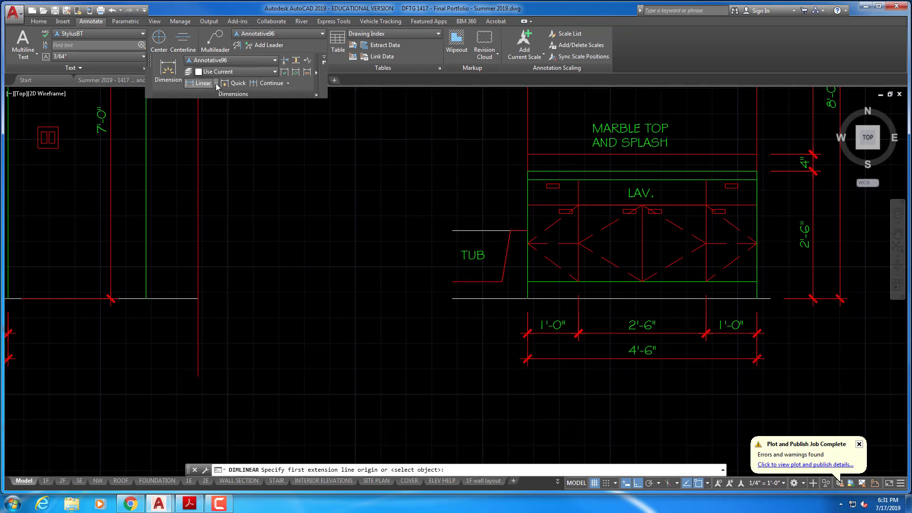
{"action": "left_click", "coordinate": [452, 298]}
{"action": "left_click", "coordinate": [452, 231]}
{"action": "left_click", "coordinate": [384, 259]}
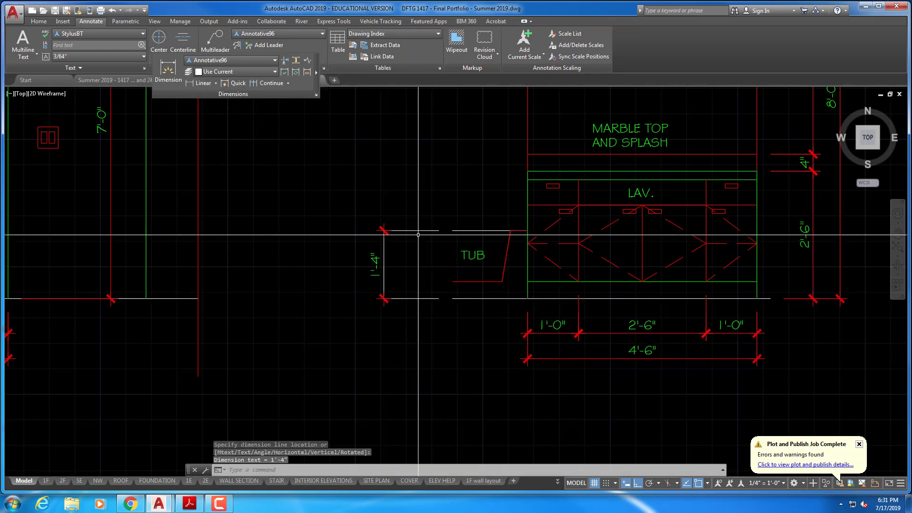
{"action": "right_click", "coordinate": [433, 215]}
{"action": "left_click", "coordinate": [456, 221]}
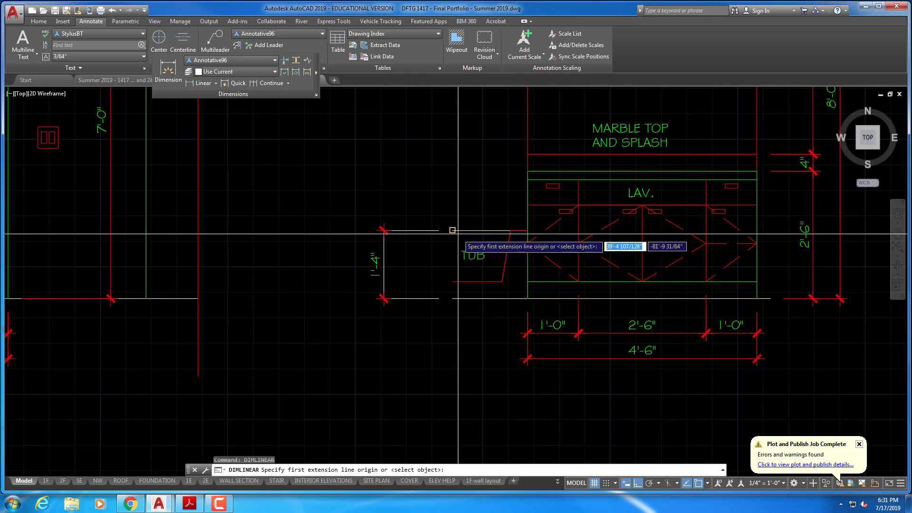
{"action": "left_click", "coordinate": [452, 230]}
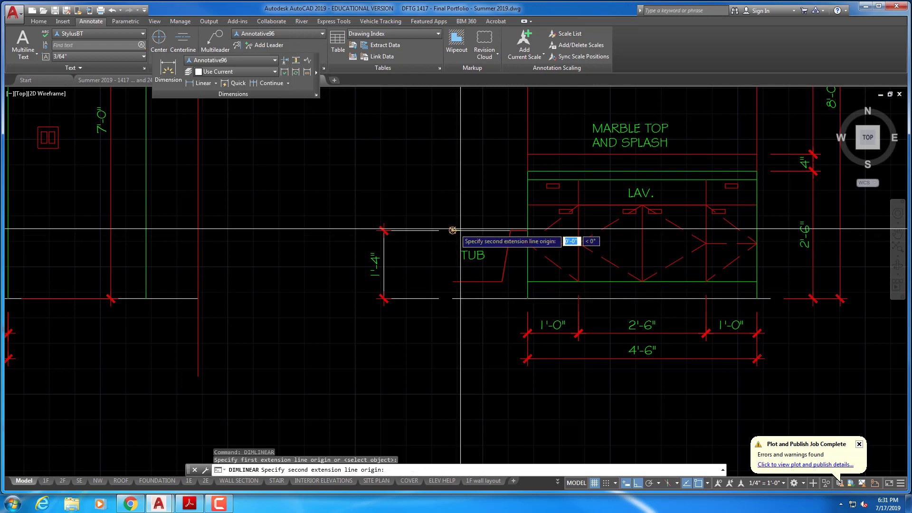
{"action": "left_click", "coordinate": [511, 230]}
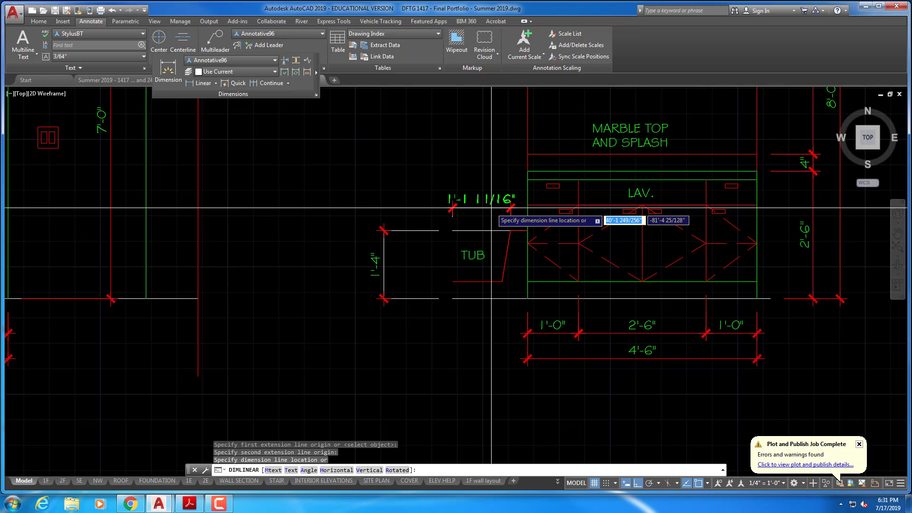
{"action": "key", "text": "Escape"}
Dimension the width of the tub's rim between its inner edge and the vanity side, above the tub.
{"action": "right_click", "coordinate": [477, 206]}
{"action": "left_click", "coordinate": [503, 212]}
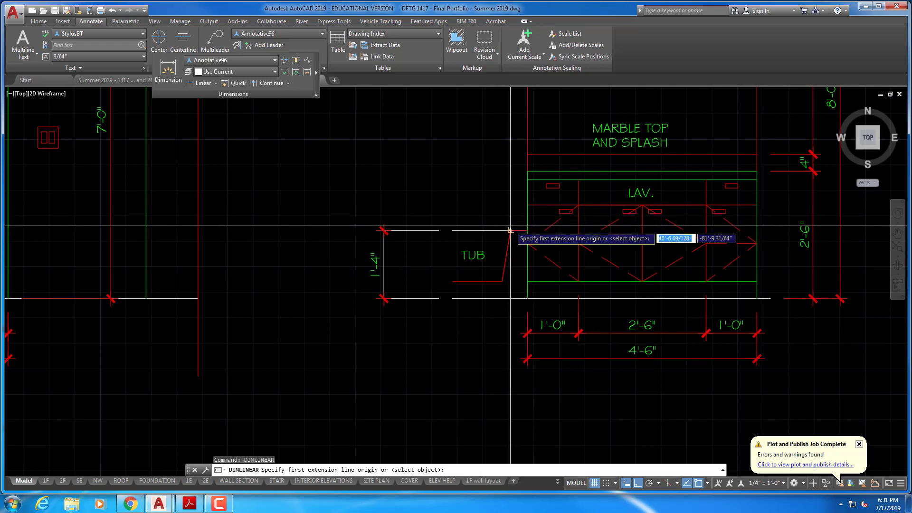
{"action": "left_click", "coordinate": [510, 231]}
{"action": "left_click", "coordinate": [527, 230]}
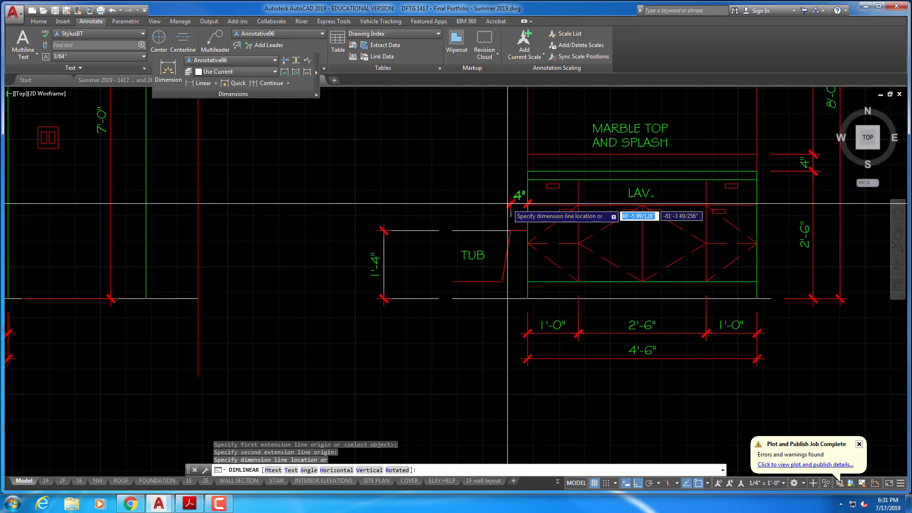
{"action": "left_click", "coordinate": [497, 203]}
{"action": "key", "text": "Escape"}
Dimension the height of the tub's inner bottom above the floor line.
{"action": "right_click", "coordinate": [492, 200]}
{"action": "left_click", "coordinate": [504, 206]}
{"action": "left_click", "coordinate": [452, 298]}
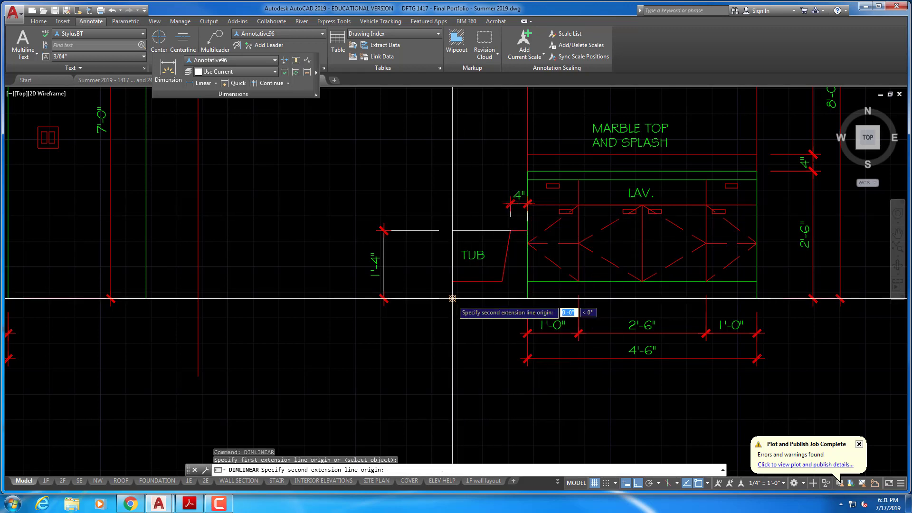
{"action": "left_click", "coordinate": [452, 281]}
{"action": "left_click", "coordinate": [426, 290]}
{"action": "key", "text": "Escape"}
{"action": "key", "text": "Escape"}
Dimension the horizontal distance from the tub's inner bottom corner to the vanity side, below the floor line.
{"action": "right_click", "coordinate": [442, 261]}
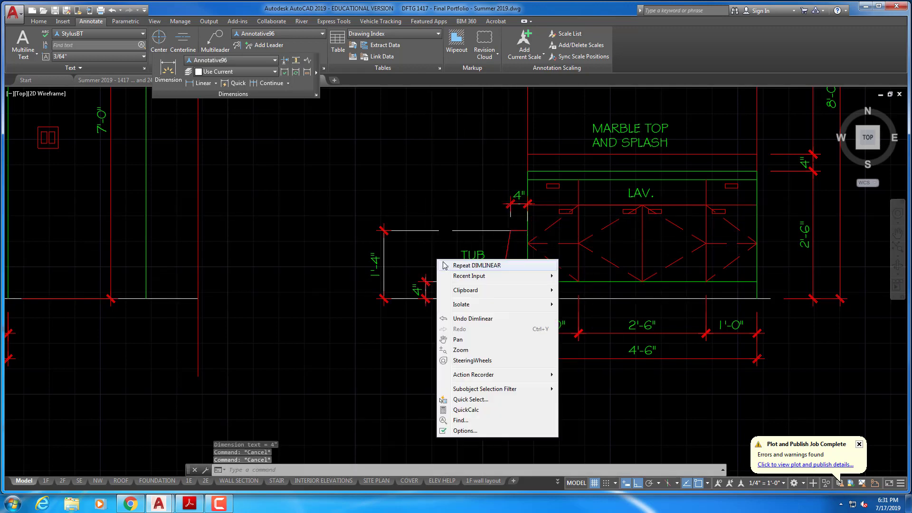
{"action": "left_click", "coordinate": [454, 265]}
{"action": "left_click", "coordinate": [503, 281]}
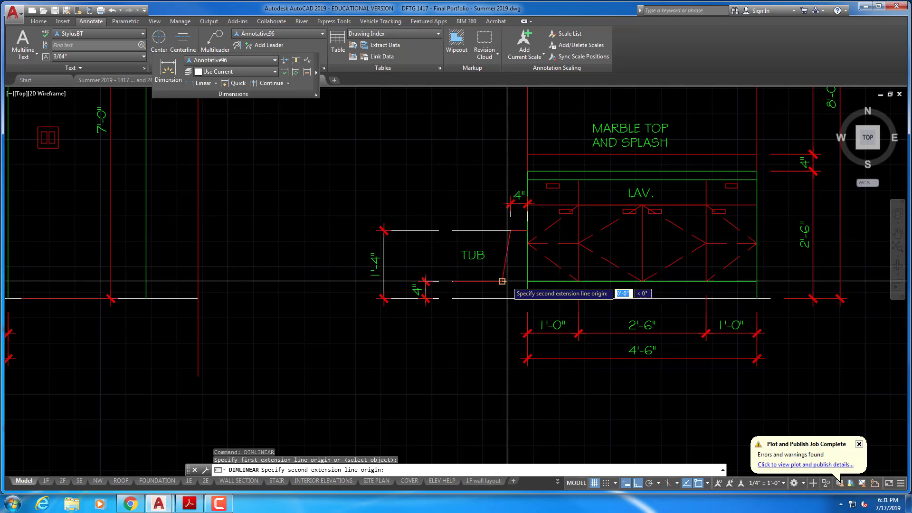
{"action": "left_click", "coordinate": [527, 282]}
{"action": "left_click", "coordinate": [512, 316]}
{"action": "key", "text": "Escape"}
{"action": "key", "text": "Escape"}
{"action": "key", "text": "Escape"}
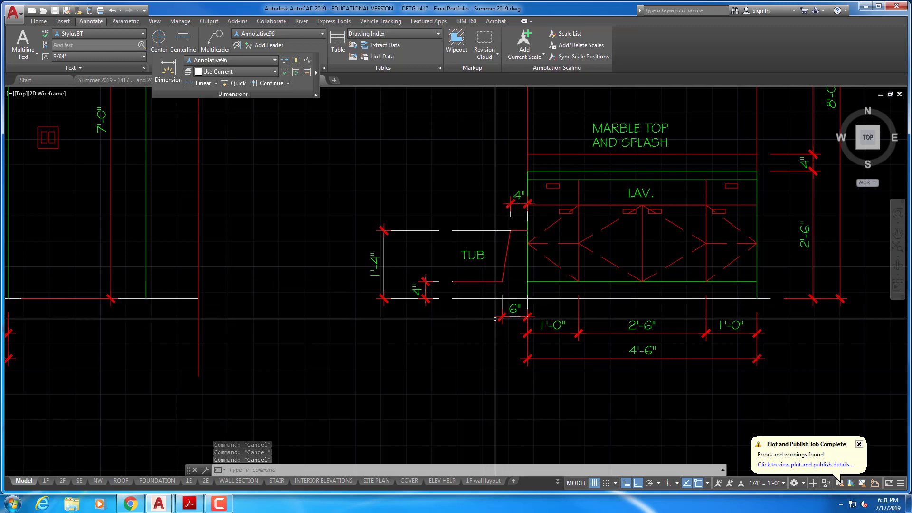
Erase the tub's bottom-corner offset dimension and its inner-bottom height dimension.
{"action": "key", "text": "Return"}
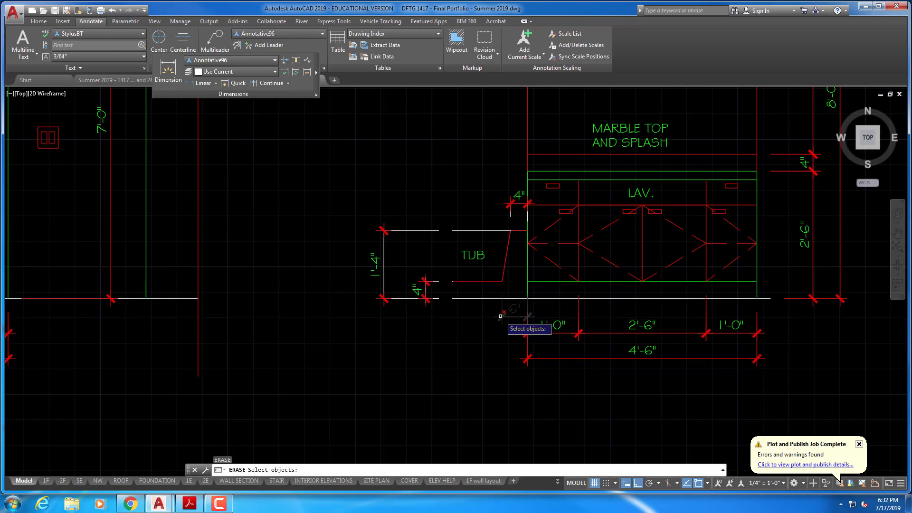
{"action": "key", "text": "Return"}
{"action": "key", "text": "Return"}
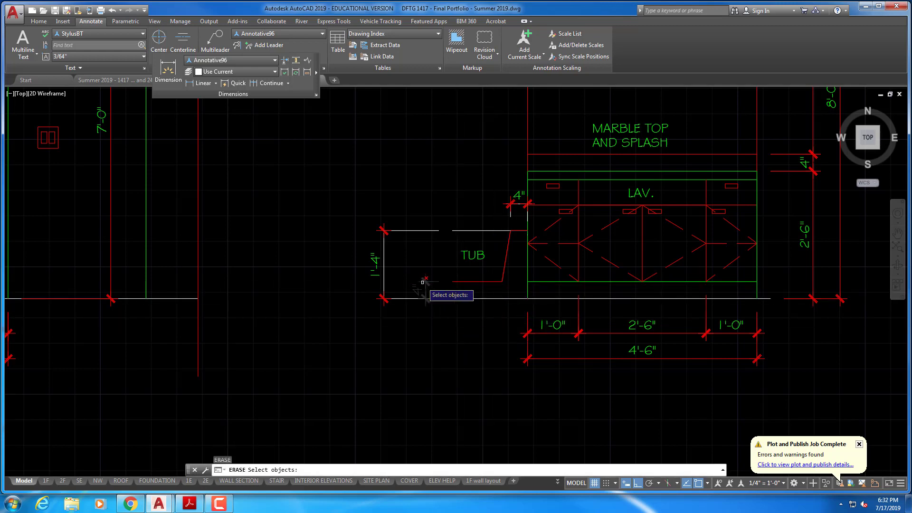
{"action": "left_click", "coordinate": [422, 281]}
{"action": "key", "text": "Return"}
Erase the tub's overall height dimension and the rim width dimension.
{"action": "type", "text": "e"}
{"action": "key", "text": "Return"}
{"action": "left_click", "coordinate": [393, 261]}
{"action": "left_click", "coordinate": [374, 259]}
{"action": "key", "text": "Return"}
{"action": "type", "text": "e"}
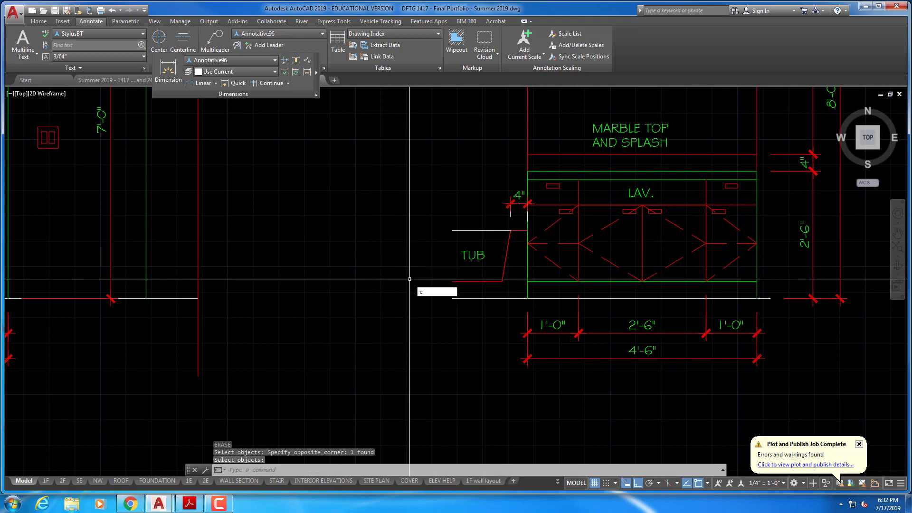
{"action": "key", "text": "Return"}
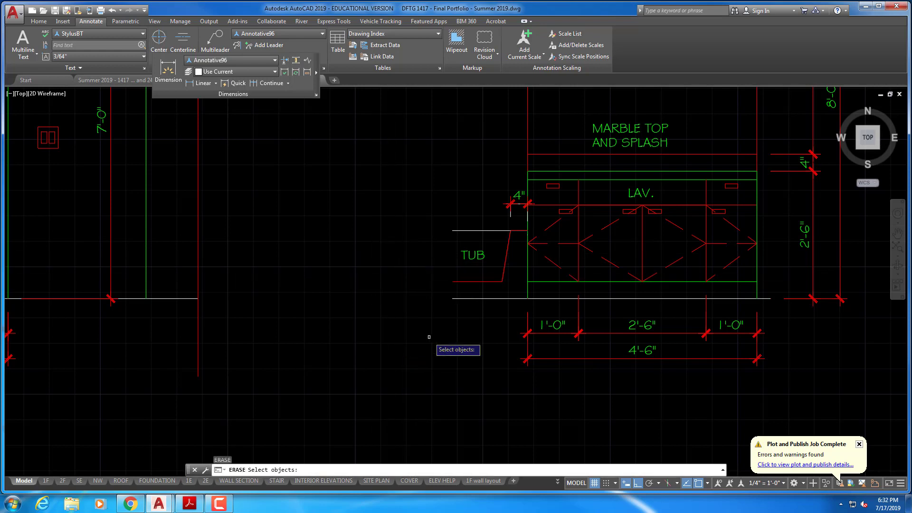
{"action": "left_click", "coordinate": [510, 205]}
{"action": "key", "text": "Return"}
Examine the two bath vanity elevations' mirror, marble top and cabinet dimensions and their relation to the kitchen elevations.
{"action": "middle_click_drag", "start_coordinate": [509, 219], "coordinate": [378, 252]}
{"action": "middle_click_drag", "start_coordinate": [438, 252], "coordinate": [371, 259]}
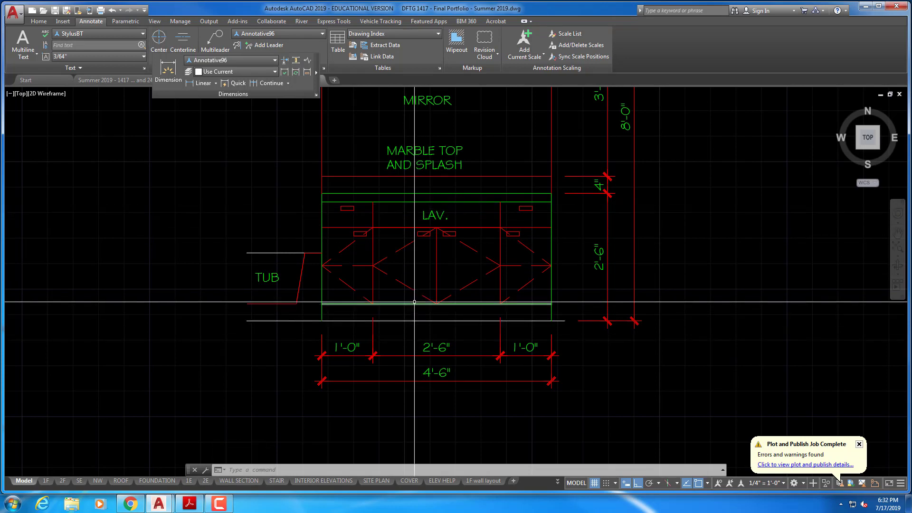
{"action": "scroll", "coordinate": [414, 301], "scroll_direction": "down", "scroll_amount": 2}
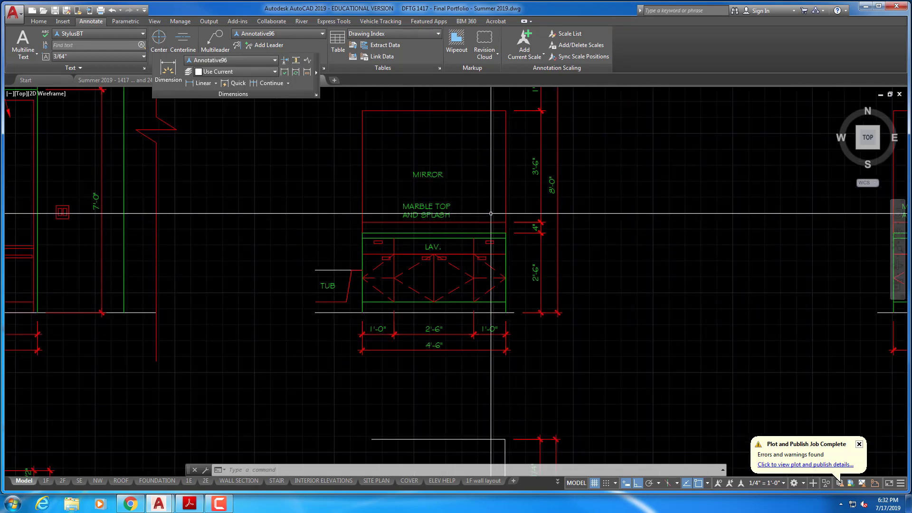
{"action": "middle_click_drag", "start_coordinate": [489, 221], "coordinate": [484, 257]}
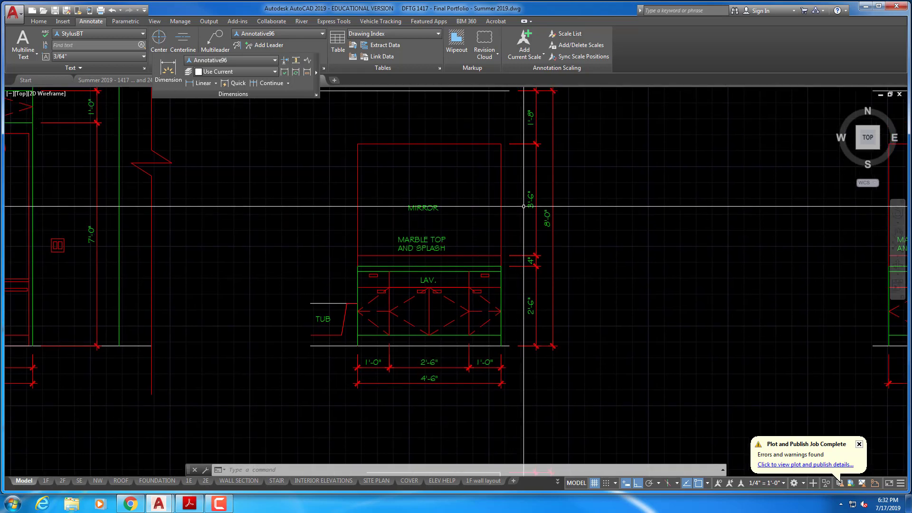
{"action": "middle_click_drag", "start_coordinate": [477, 185], "coordinate": [475, 227]}
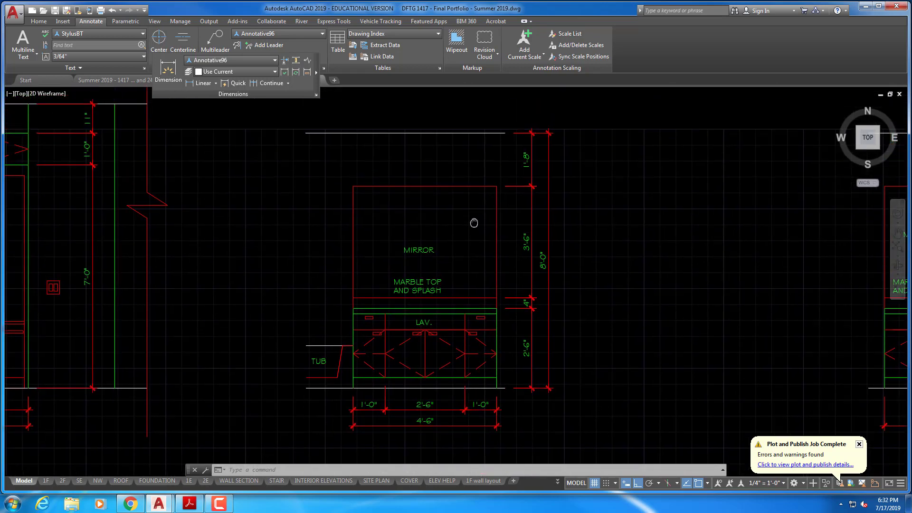
{"action": "scroll", "coordinate": [491, 163], "scroll_direction": "down", "scroll_amount": 5}
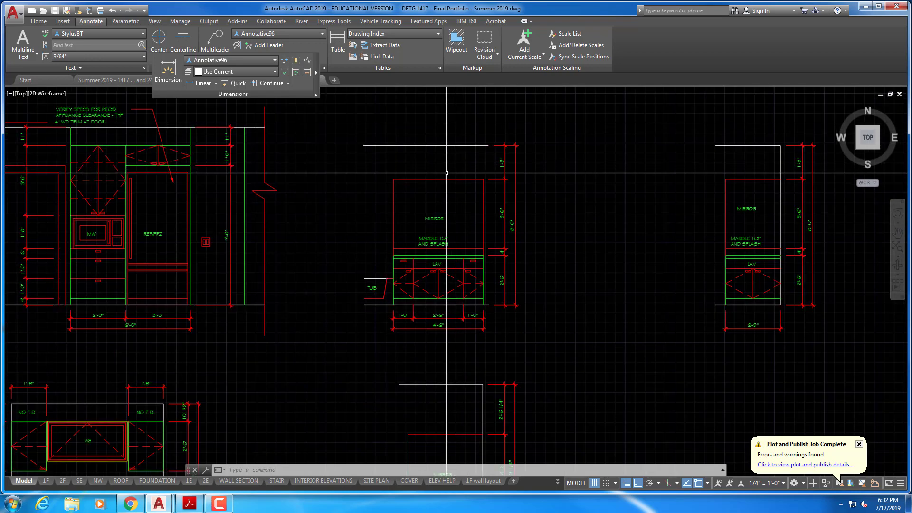
{"action": "scroll", "coordinate": [456, 185], "scroll_direction": "up", "scroll_amount": 3}
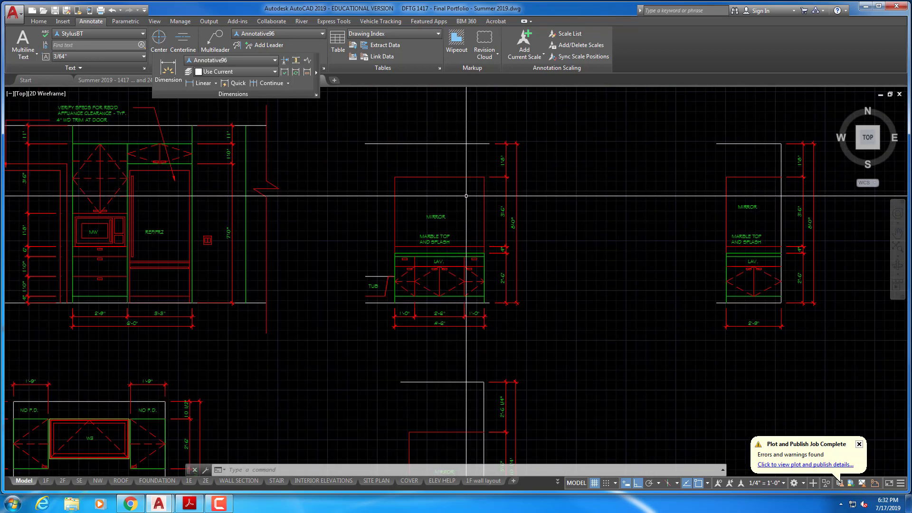
{"action": "scroll", "coordinate": [466, 195], "scroll_direction": "down", "scroll_amount": 4}
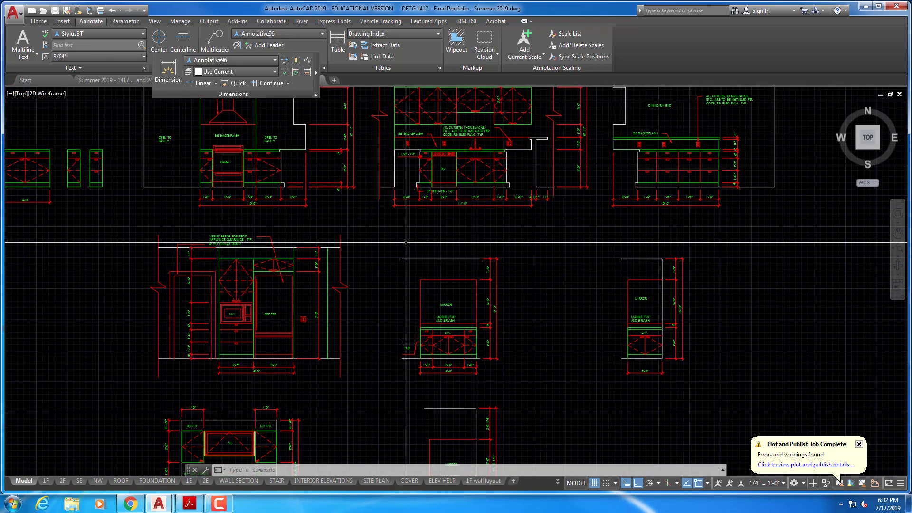
{"action": "scroll", "coordinate": [351, 203], "scroll_direction": "up", "scroll_amount": 5}
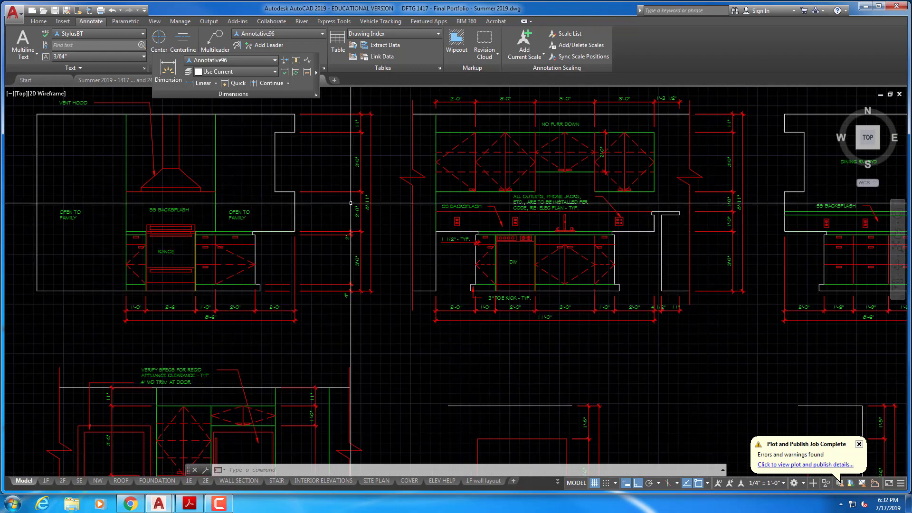
{"action": "scroll", "coordinate": [350, 203], "scroll_direction": "down", "scroll_amount": 5}
{"action": "scroll", "coordinate": [403, 235], "scroll_direction": "up", "scroll_amount": 3}
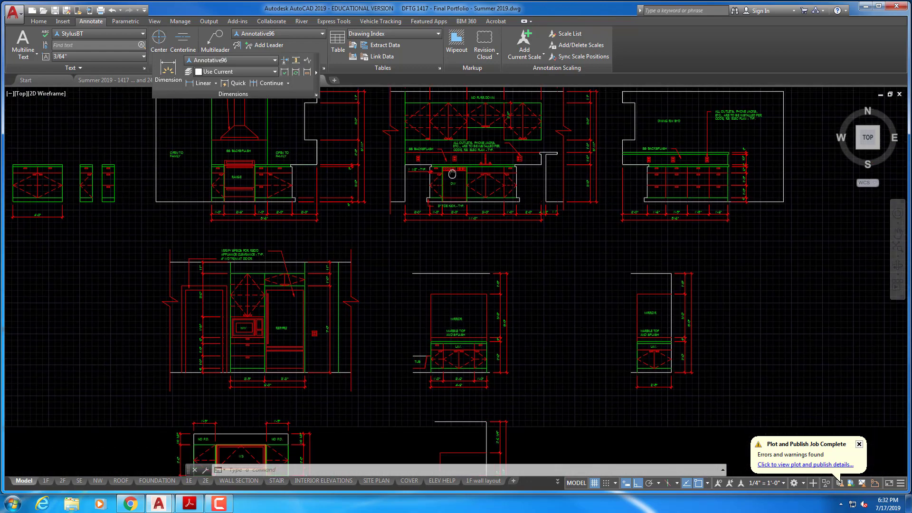
{"action": "scroll", "coordinate": [404, 240], "scroll_direction": "up", "scroll_amount": 4}
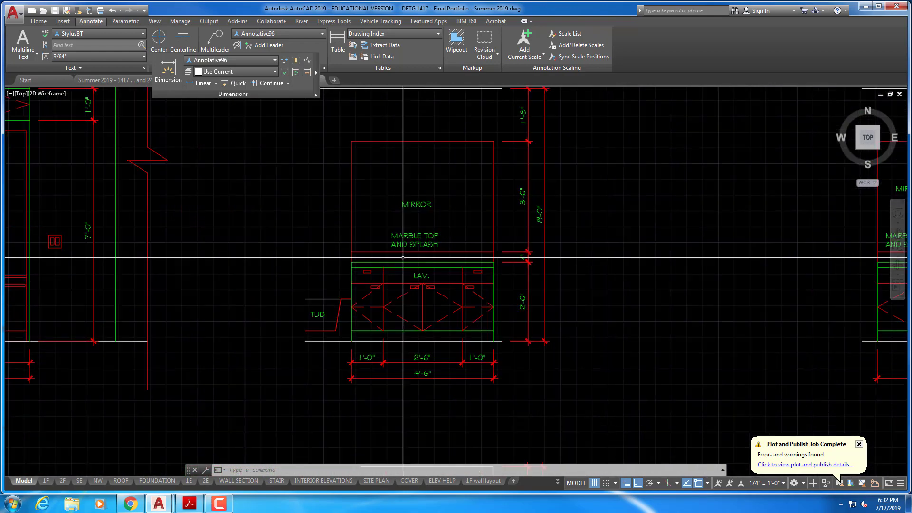
{"action": "scroll", "coordinate": [462, 273], "scroll_direction": "down", "scroll_amount": 4}
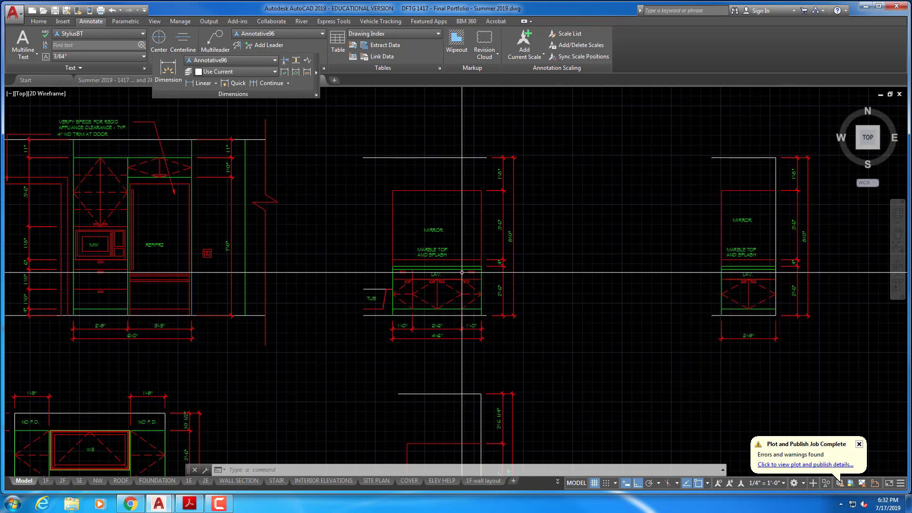
{"action": "scroll", "coordinate": [306, 234], "scroll_direction": "up", "scroll_amount": 2}
{"action": "scroll", "coordinate": [362, 242], "scroll_direction": "up", "scroll_amount": 2}
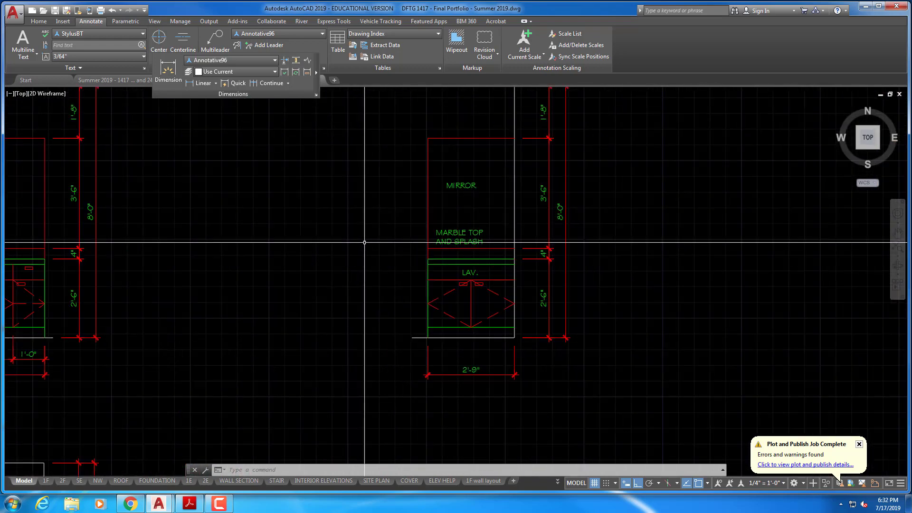
{"action": "scroll", "coordinate": [477, 279], "scroll_direction": "down", "scroll_amount": 2}
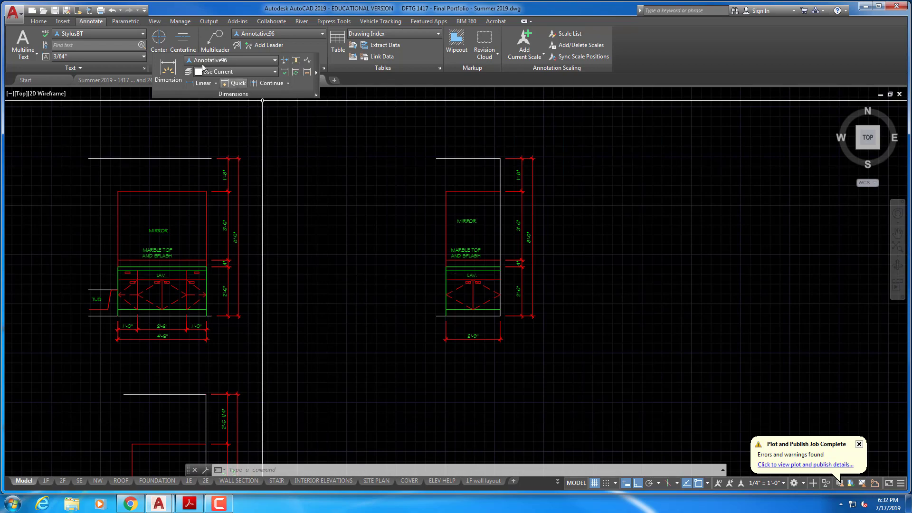
Locate the powder room's vanity and its elevation marker on the floor plan.
{"action": "scroll", "coordinate": [311, 254], "scroll_direction": "down", "scroll_amount": 5}
{"action": "middle_click_drag", "start_coordinate": [356, 126], "coordinate": [399, 346]}
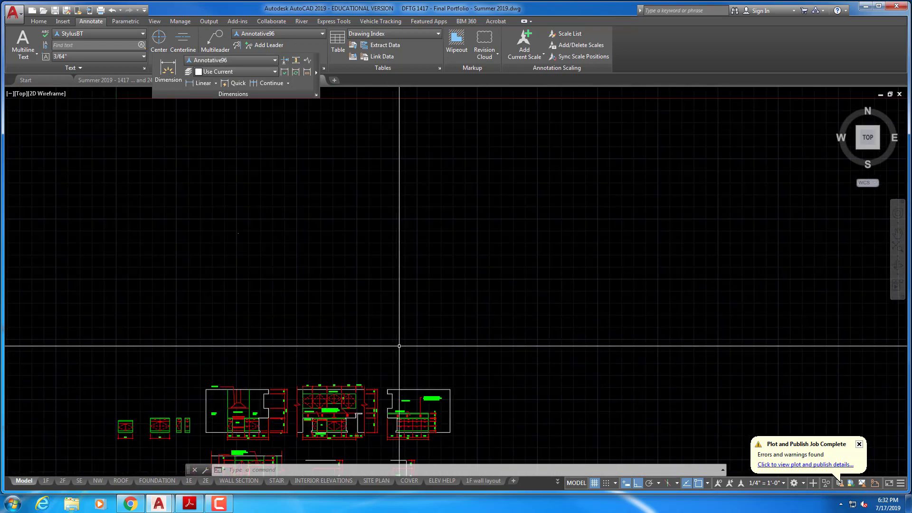
{"action": "scroll", "coordinate": [386, 168], "scroll_direction": "down", "scroll_amount": 2}
{"action": "middle_click_drag", "start_coordinate": [390, 93], "coordinate": [378, 263]}
{"action": "scroll", "coordinate": [376, 239], "scroll_direction": "up", "scroll_amount": 3}
{"action": "scroll", "coordinate": [364, 220], "scroll_direction": "up", "scroll_amount": 6}
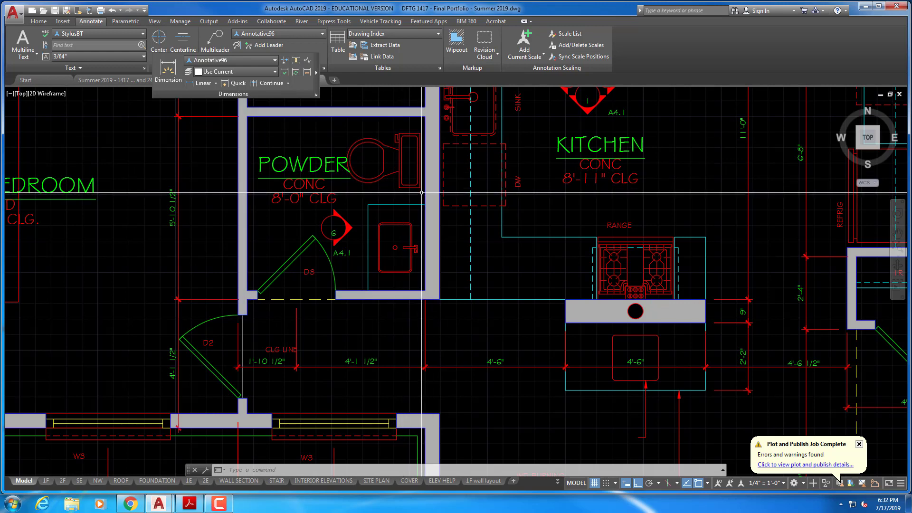
Calculate 5006-2008 and 2998-988 with QuickCalc and close the calculator.
{"action": "type", "text": "qs"}
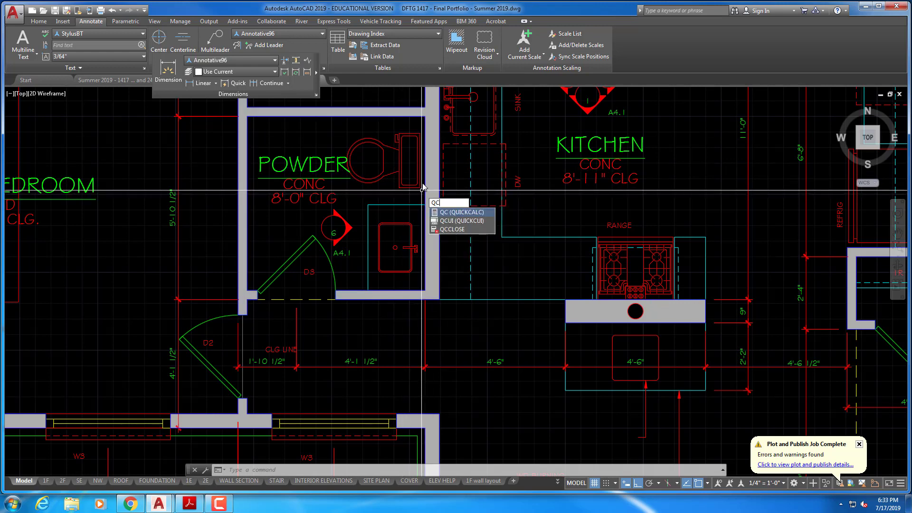
{"action": "key", "text": "Return"}
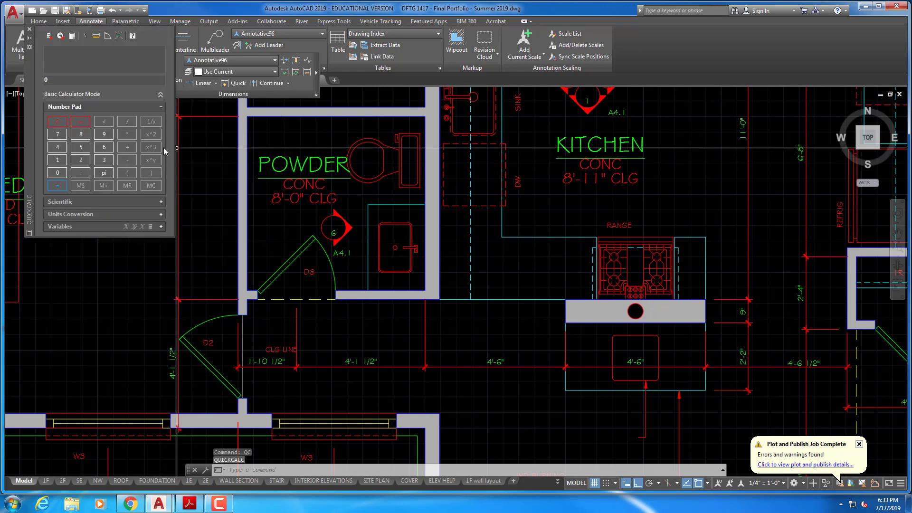
{"action": "left_click", "coordinate": [84, 147]}
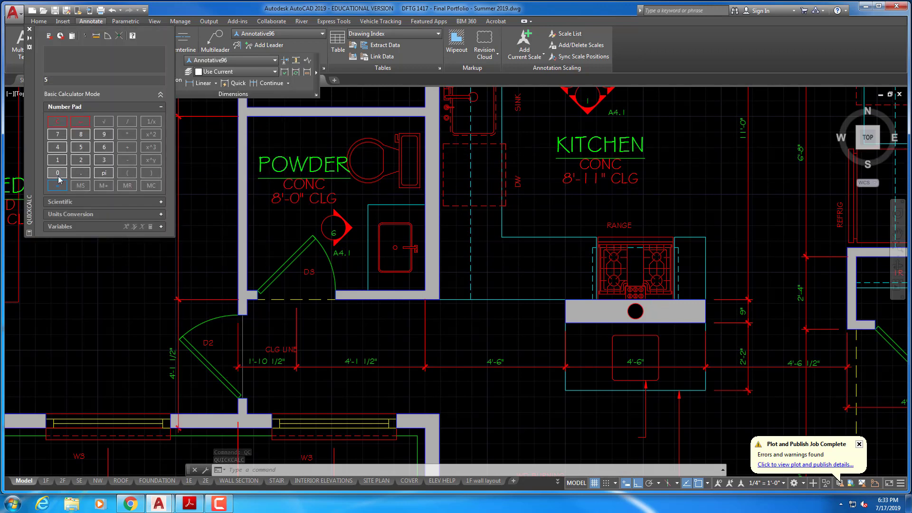
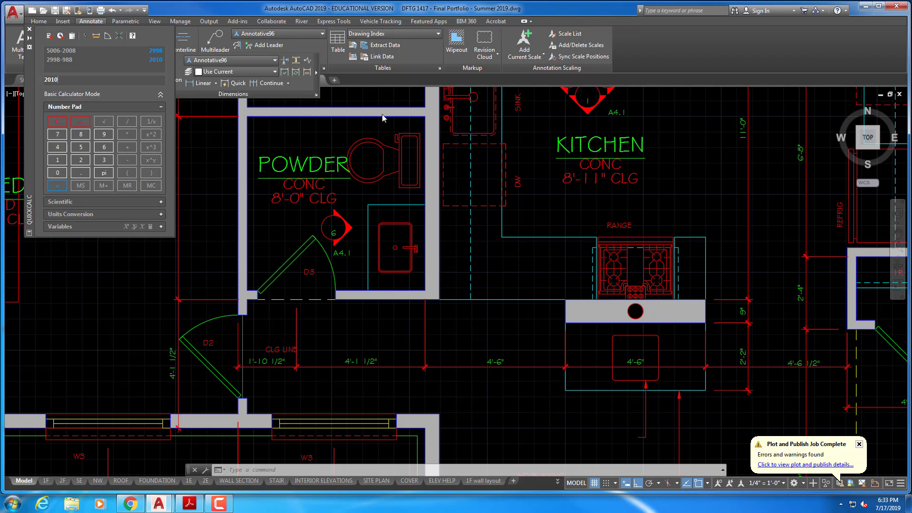
{"action": "left_click", "coordinate": [29, 29]}
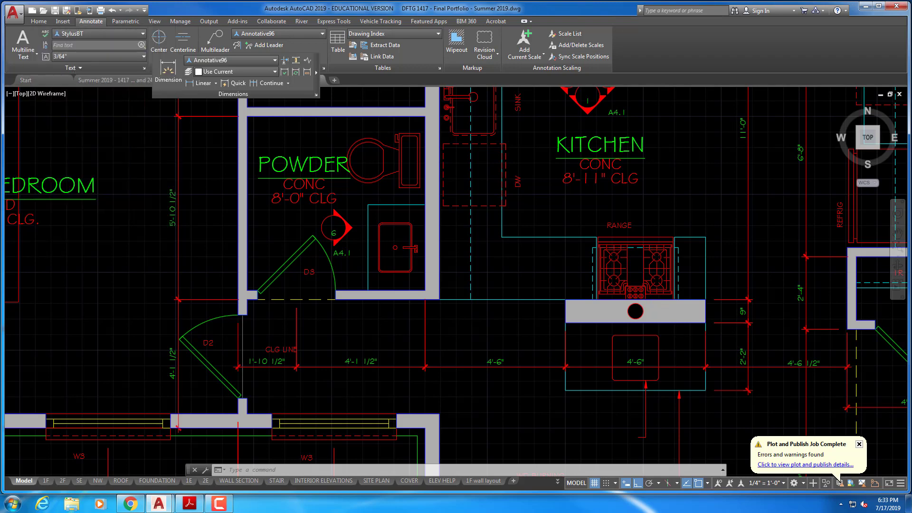
Examine the powder room vanity elevation's mirror, marble top, cabinet and overall width and height dimensions.
{"action": "scroll", "coordinate": [398, 242], "scroll_direction": "down", "scroll_amount": 5}
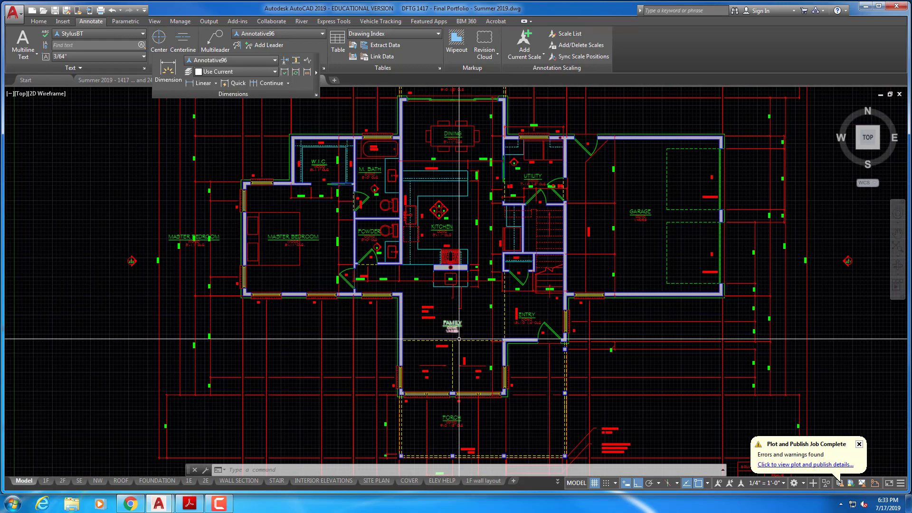
{"action": "middle_click_drag", "start_coordinate": [427, 327], "coordinate": [304, 90]}
{"action": "scroll", "coordinate": [292, 375], "scroll_direction": "down", "scroll_amount": 2}
{"action": "middle_click_drag", "start_coordinate": [292, 376], "coordinate": [338, 317]}
{"action": "scroll", "coordinate": [344, 310], "scroll_direction": "up", "scroll_amount": 4}
{"action": "scroll", "coordinate": [343, 306], "scroll_direction": "up", "scroll_amount": 6}
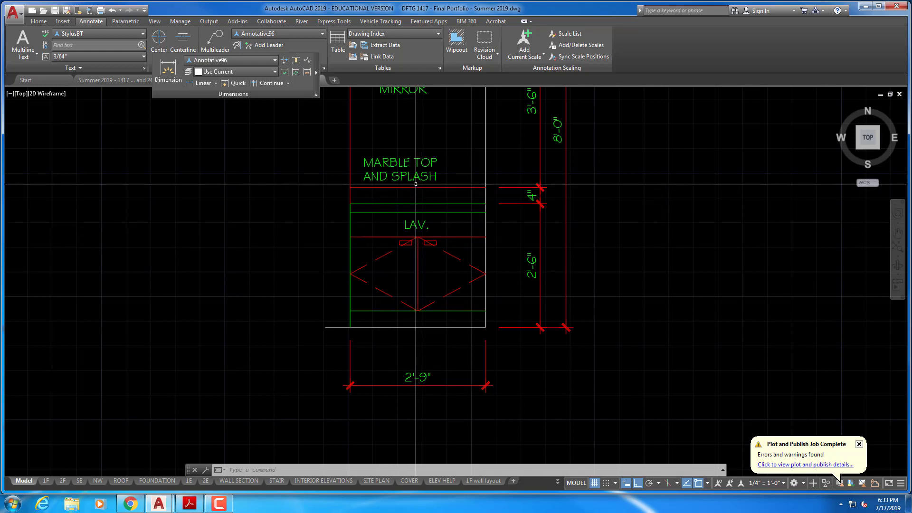
{"action": "scroll", "coordinate": [416, 184], "scroll_direction": "down", "scroll_amount": 5}
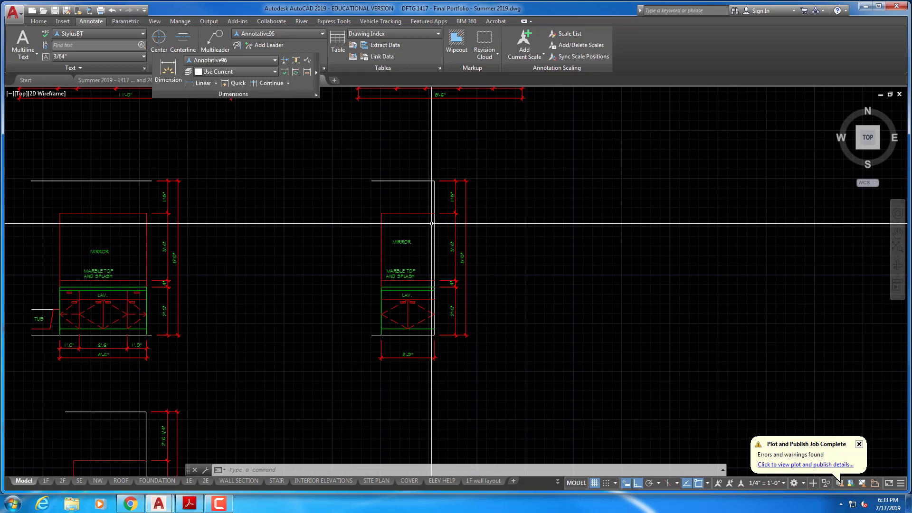
{"action": "scroll", "coordinate": [430, 224], "scroll_direction": "up", "scroll_amount": 2}
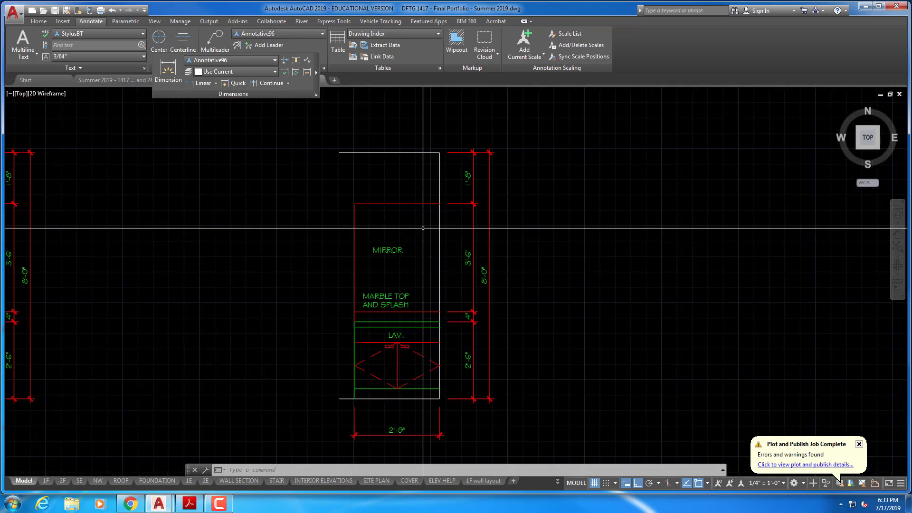
{"action": "scroll", "coordinate": [421, 228], "scroll_direction": "down", "scroll_amount": 2}
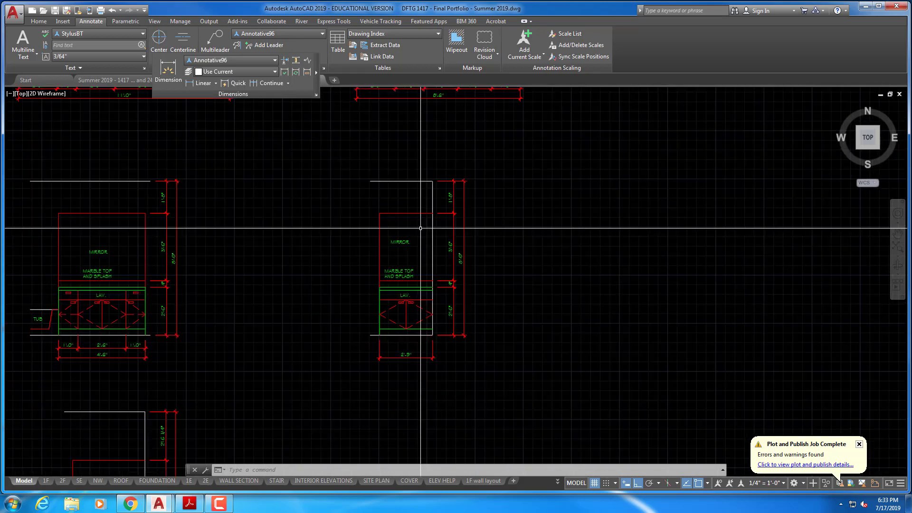
Highlight the ceiling, wall and floor lines outlining the powder room vanity elevation and clear the selection.
{"action": "left_click", "coordinate": [412, 181]}
{"action": "left_click", "coordinate": [432, 199]}
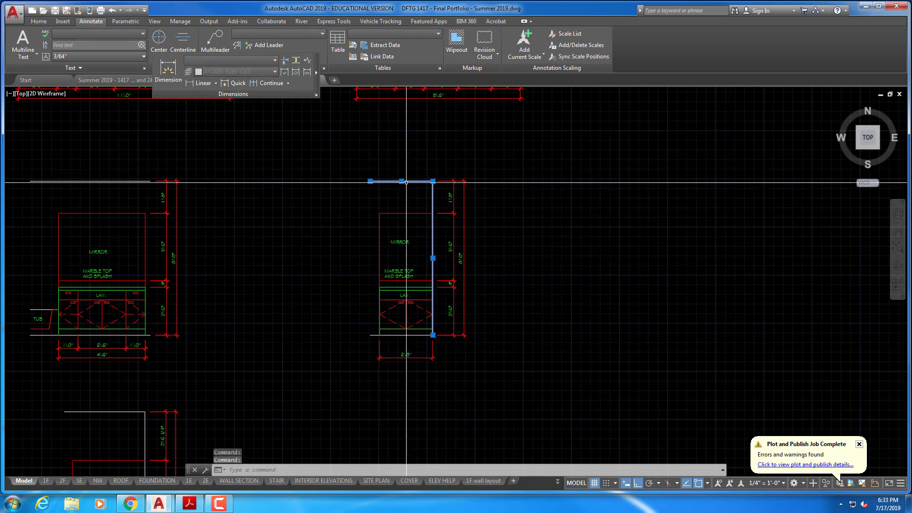
{"action": "left_click", "coordinate": [403, 335]}
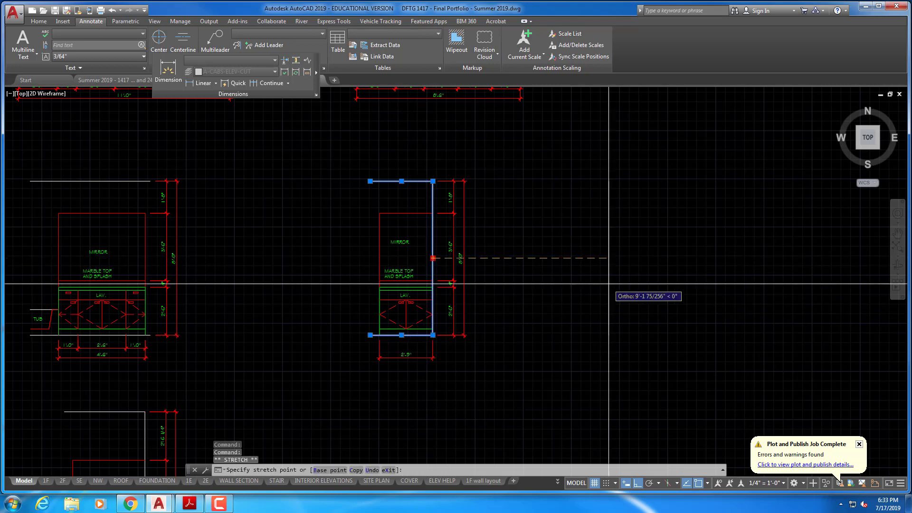
{"action": "key", "text": "Escape"}
{"action": "key", "text": "Escape"}
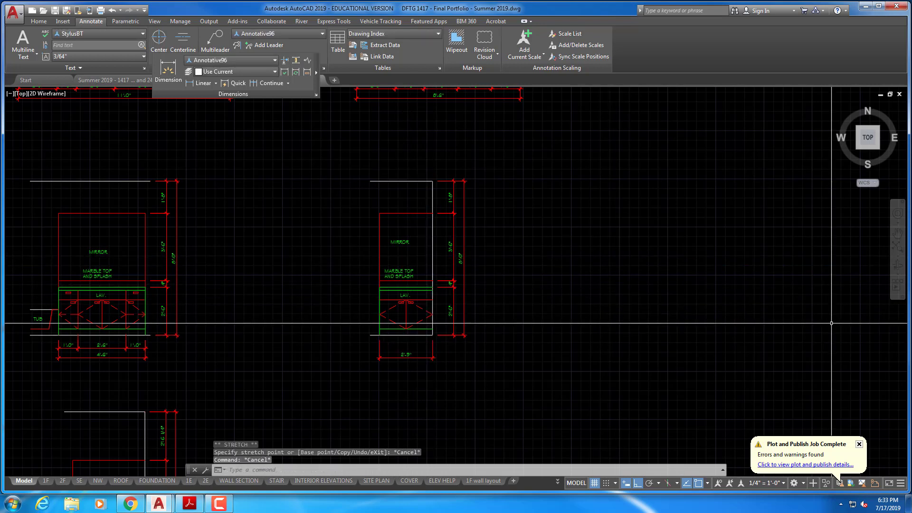
Compare the layout of the kitchen, bath, powder and utility interior elevations, including the washer and dryer wall.
{"action": "middle_click_drag", "start_coordinate": [284, 167], "coordinate": [538, 179]}
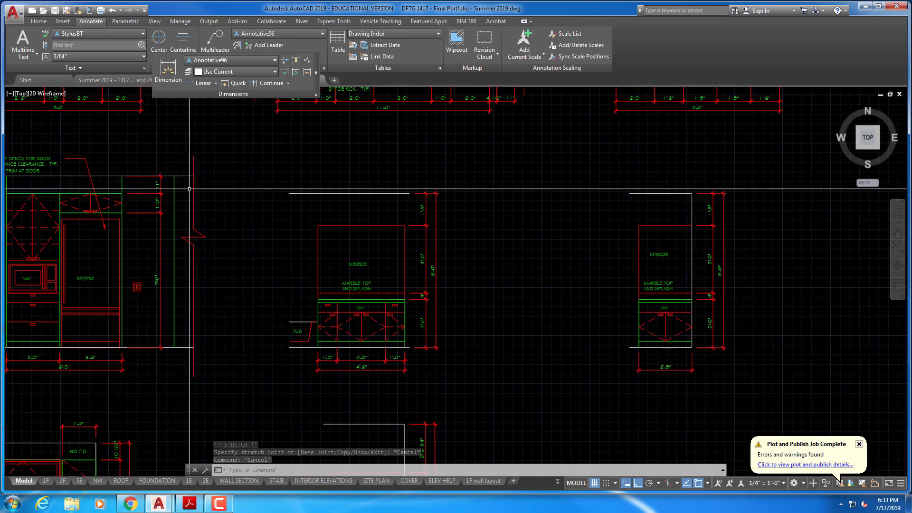
{"action": "middle_click_drag", "start_coordinate": [293, 187], "coordinate": [466, 187]}
{"action": "scroll", "coordinate": [467, 186], "scroll_direction": "down", "scroll_amount": 2}
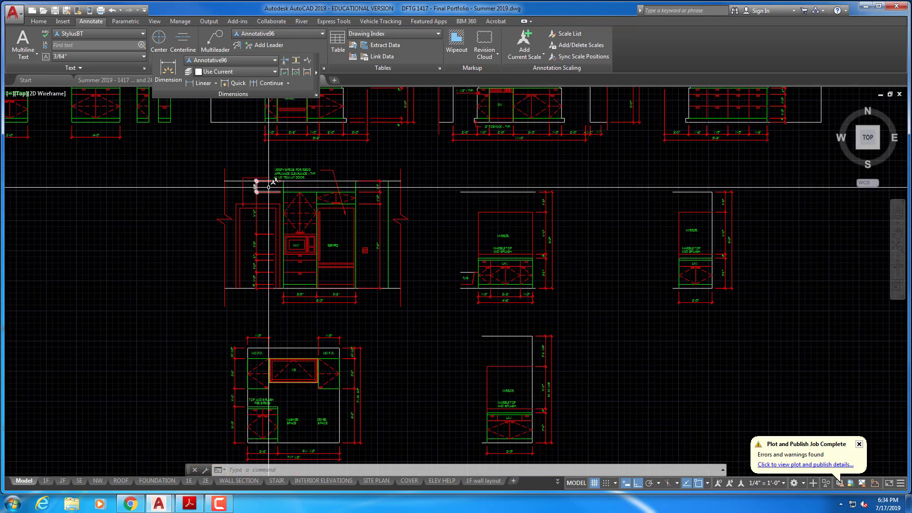
{"action": "scroll", "coordinate": [414, 162], "scroll_direction": "down", "scroll_amount": 2}
{"action": "middle_click_drag", "start_coordinate": [414, 162], "coordinate": [333, 265]}
{"action": "scroll", "coordinate": [444, 259], "scroll_direction": "up", "scroll_amount": 2}
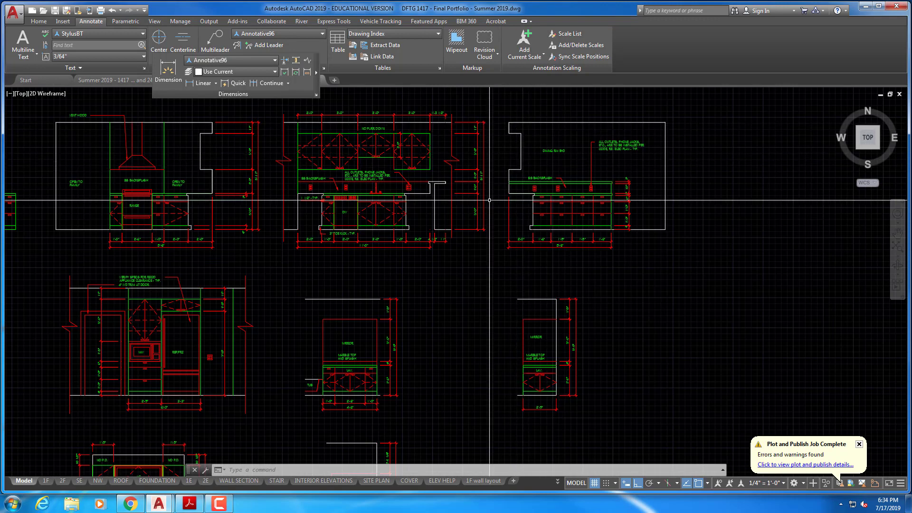
{"action": "scroll", "coordinate": [432, 269], "scroll_direction": "down", "scroll_amount": 2}
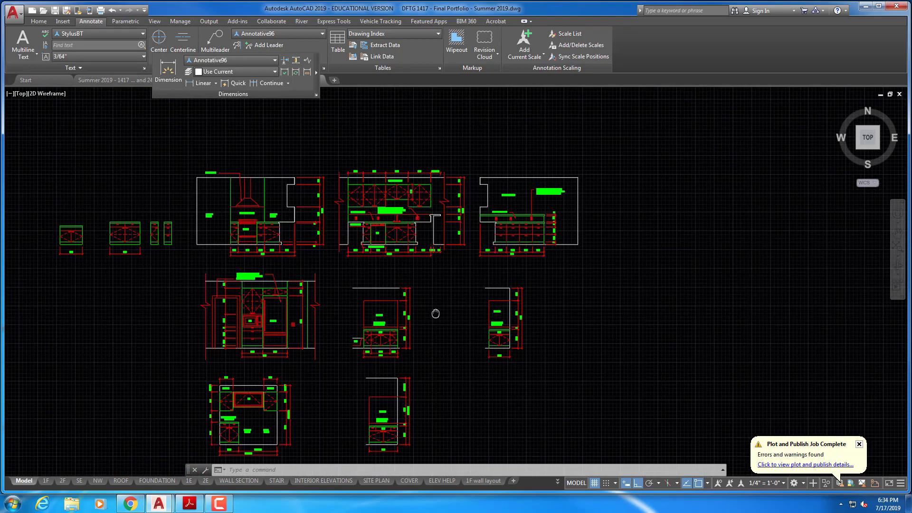
{"action": "middle_click_drag", "start_coordinate": [434, 370], "coordinate": [414, 210]}
{"action": "scroll", "coordinate": [402, 252], "scroll_direction": "up", "scroll_amount": 2}
{"action": "middle_click_drag", "start_coordinate": [214, 242], "coordinate": [433, 246]}
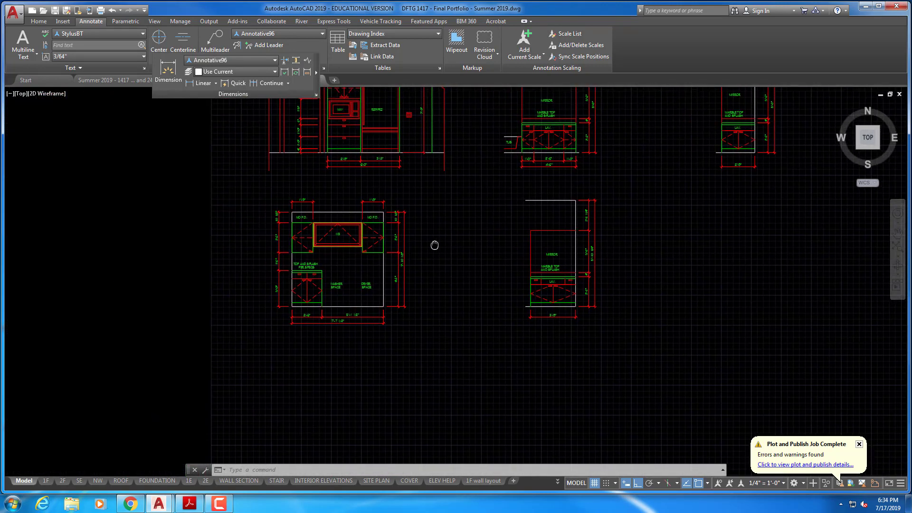
{"action": "scroll", "coordinate": [394, 245], "scroll_direction": "down", "scroll_amount": 2}
{"action": "scroll", "coordinate": [395, 246], "scroll_direction": "down", "scroll_amount": 1}
{"action": "middle_click_drag", "start_coordinate": [465, 174], "coordinate": [404, 323]}
{"action": "scroll", "coordinate": [404, 303], "scroll_direction": "down", "scroll_amount": 1}
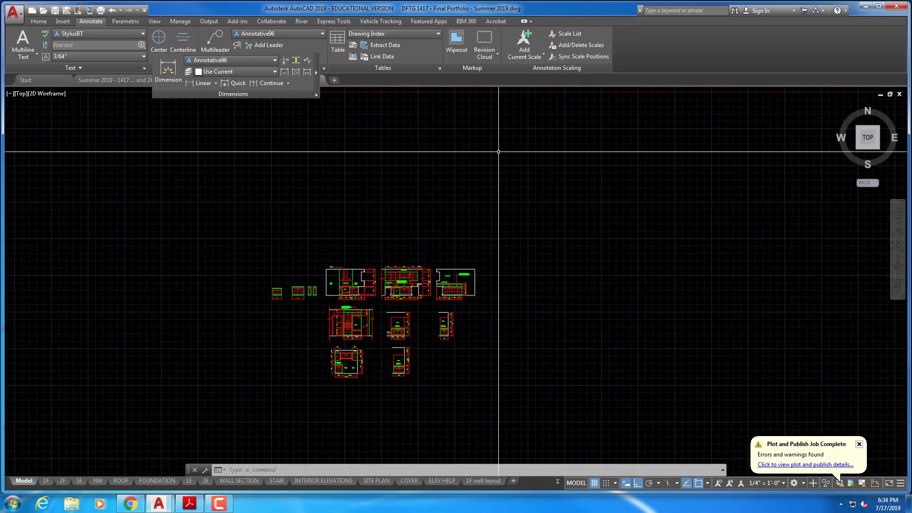
Examine the utility room's inside width, window W3, cabinets and washer and dryer spaces on the floor plan.
{"action": "middle_click_drag", "start_coordinate": [499, 151], "coordinate": [440, 368]}
{"action": "middle_click_drag", "start_coordinate": [431, 179], "coordinate": [420, 314]}
{"action": "scroll", "coordinate": [394, 266], "scroll_direction": "up", "scroll_amount": 8}
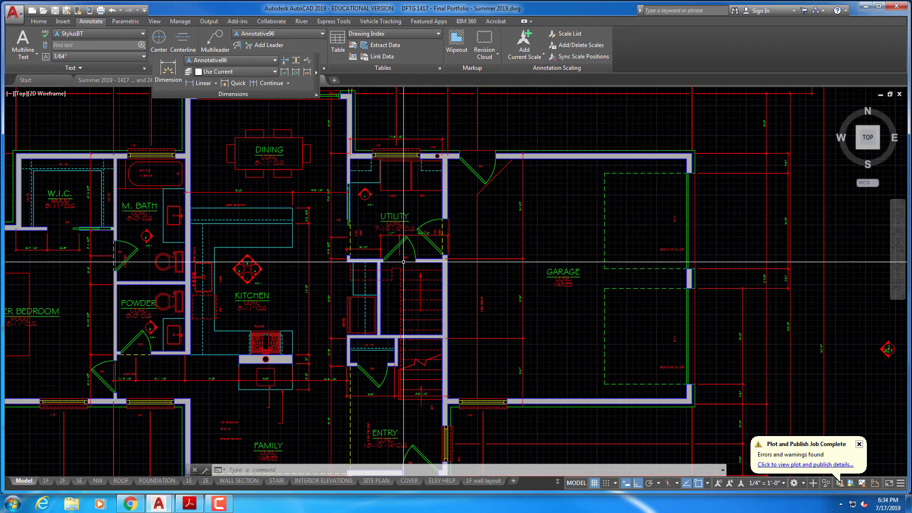
{"action": "middle_click_drag", "start_coordinate": [392, 193], "coordinate": [400, 360]}
{"action": "middle_click_drag", "start_coordinate": [363, 170], "coordinate": [364, 221]}
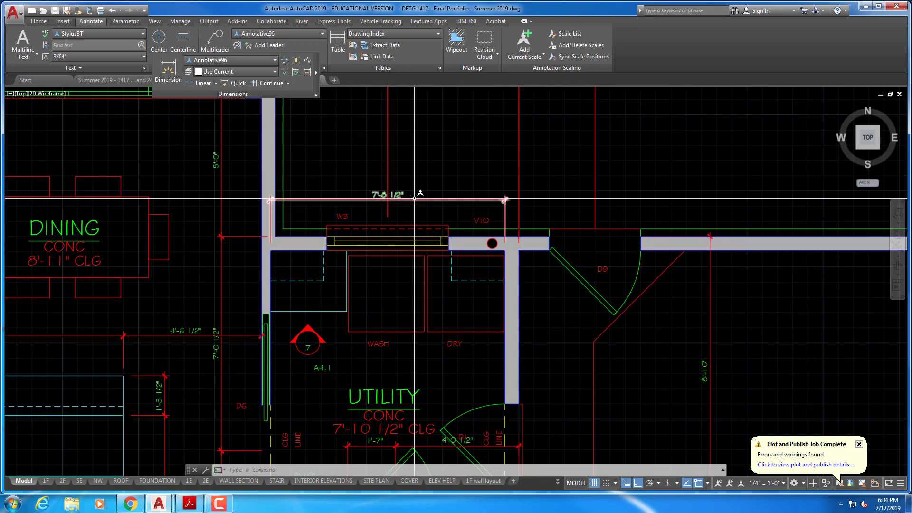
{"action": "scroll", "coordinate": [446, 244], "scroll_direction": "up", "scroll_amount": 1}
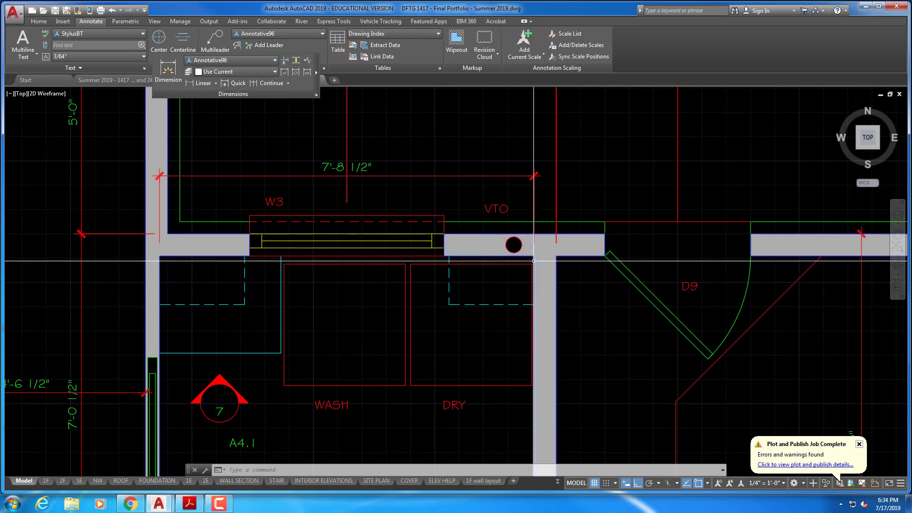
{"action": "mouse_move", "coordinate": [533, 261]}
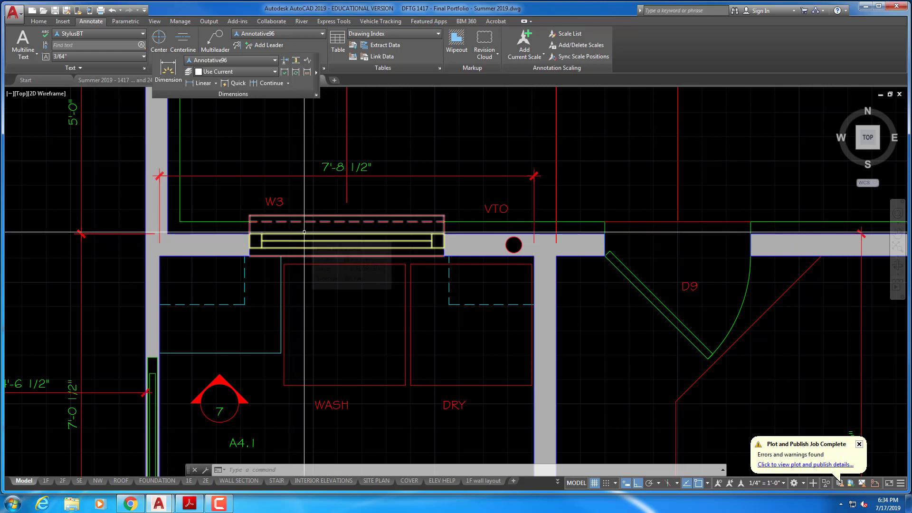
{"action": "mouse_move", "coordinate": [304, 232]}
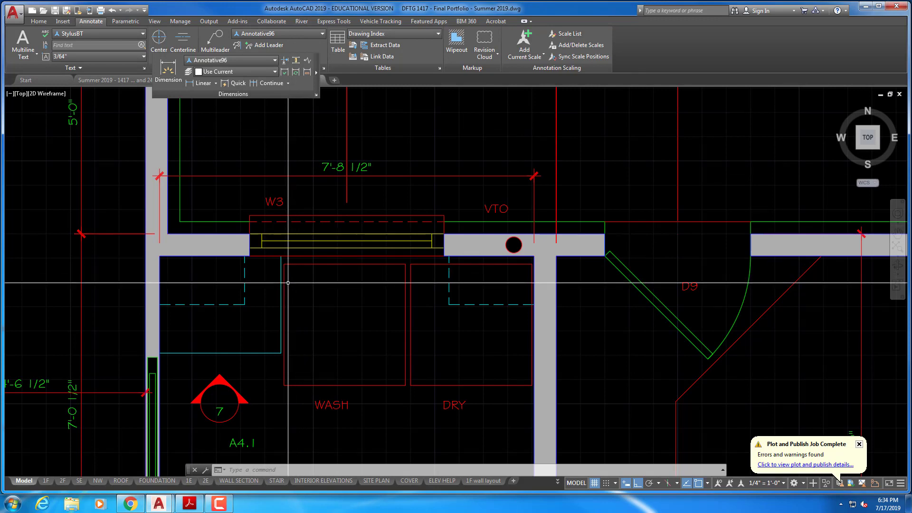
{"action": "mouse_move", "coordinate": [284, 286]}
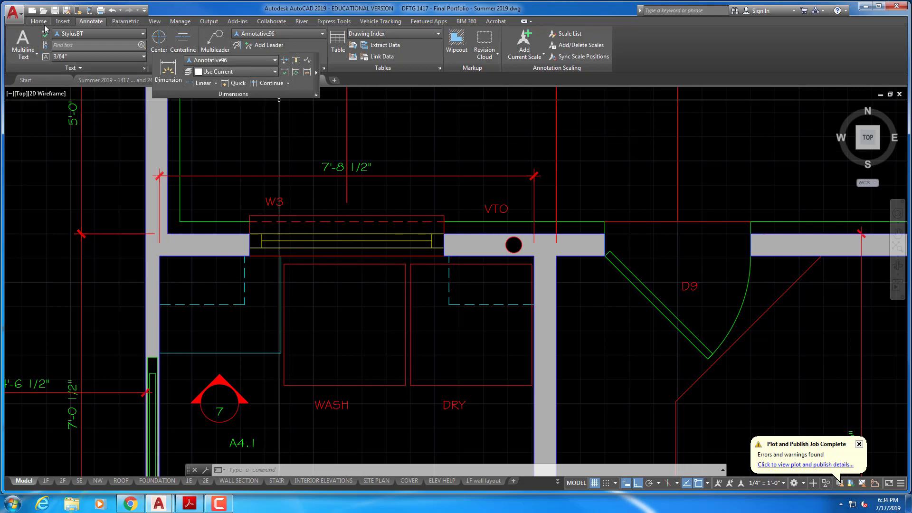
Measure the utility base cabinet's width on the floor plan with a linear dimension and cancel its placement.
{"action": "left_click", "coordinate": [199, 83]}
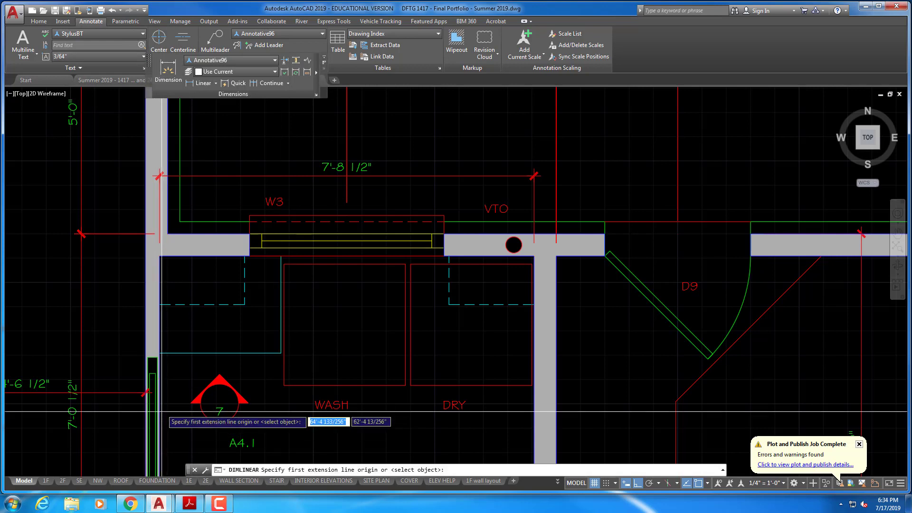
{"action": "left_click", "coordinate": [160, 354]}
{"action": "scroll", "coordinate": [208, 357], "scroll_direction": "up", "scroll_amount": 2}
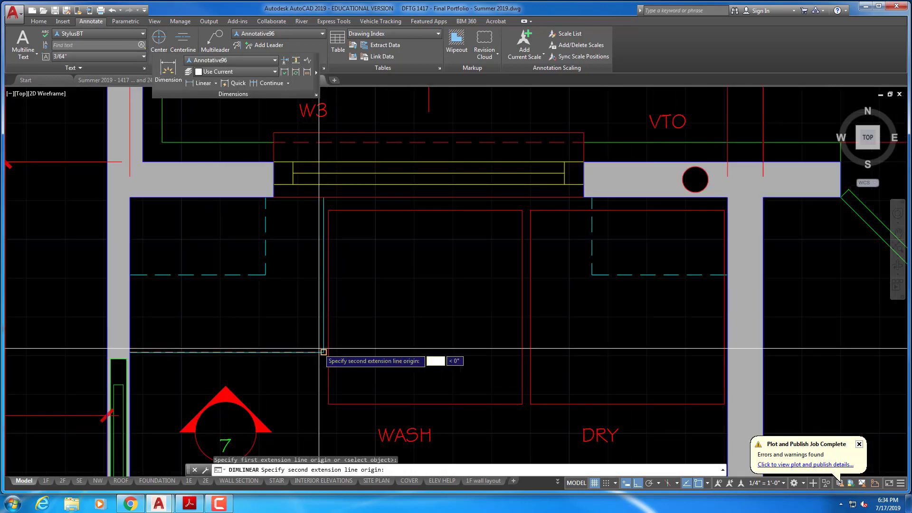
{"action": "left_click", "coordinate": [280, 352]}
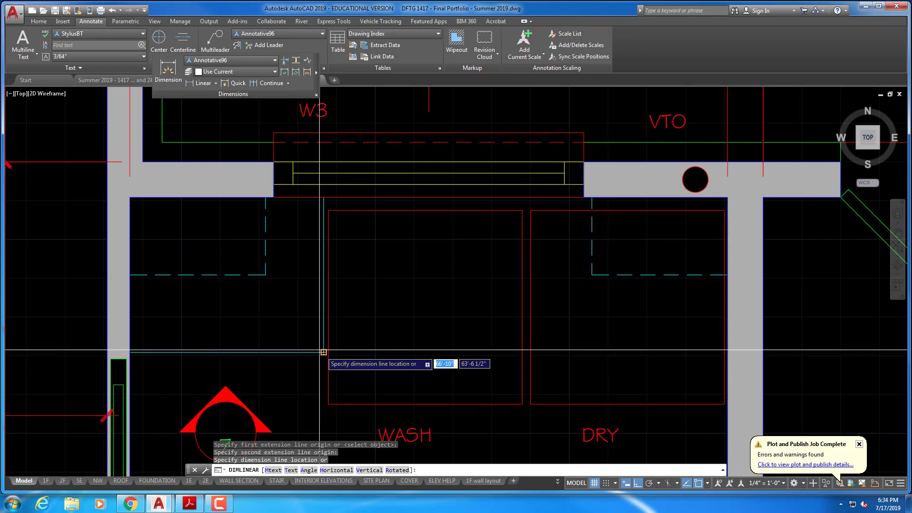
{"action": "key", "text": "Escape"}
{"action": "scroll", "coordinate": [265, 321], "scroll_direction": "down", "scroll_amount": 1}
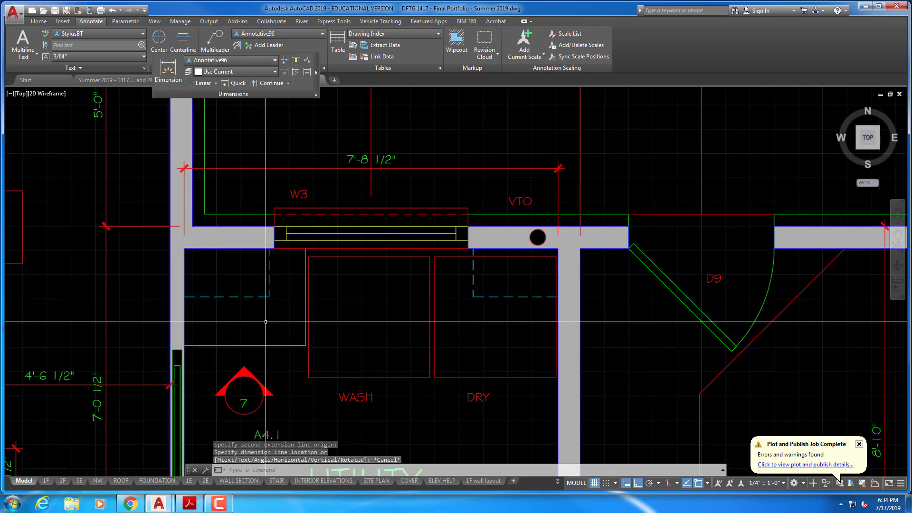
Measure the width of the utility wall cabinet beside window W3 on the floor plan with a linear dimension and cancel its placement.
{"action": "right_click", "coordinate": [276, 299]}
{"action": "left_click", "coordinate": [289, 305]}
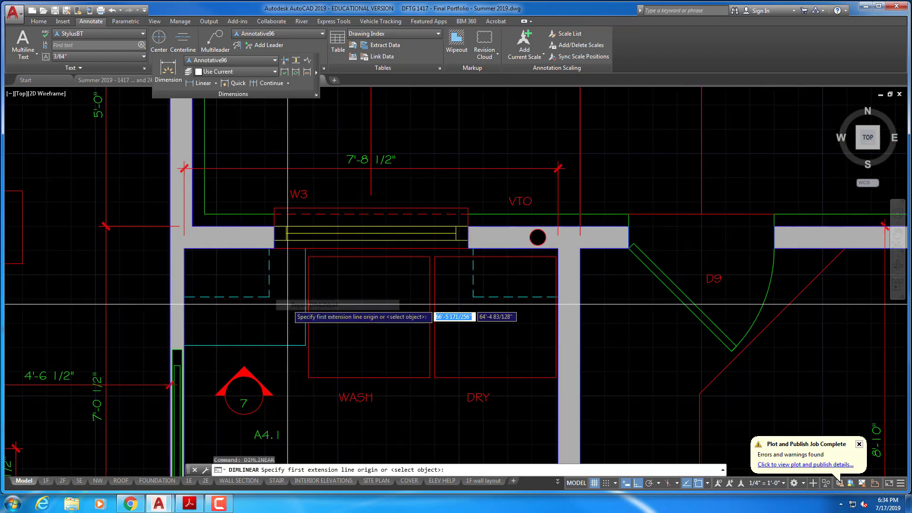
{"action": "left_click", "coordinate": [185, 297]}
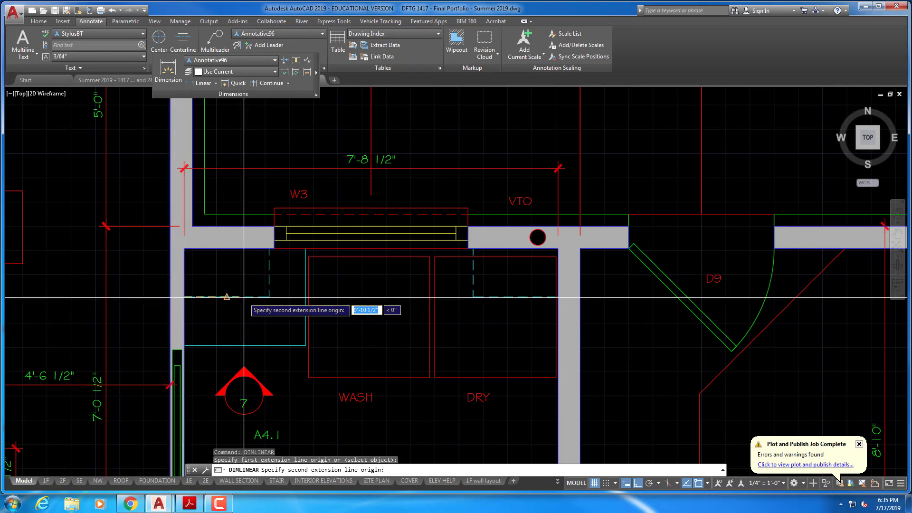
{"action": "left_click", "coordinate": [269, 296]}
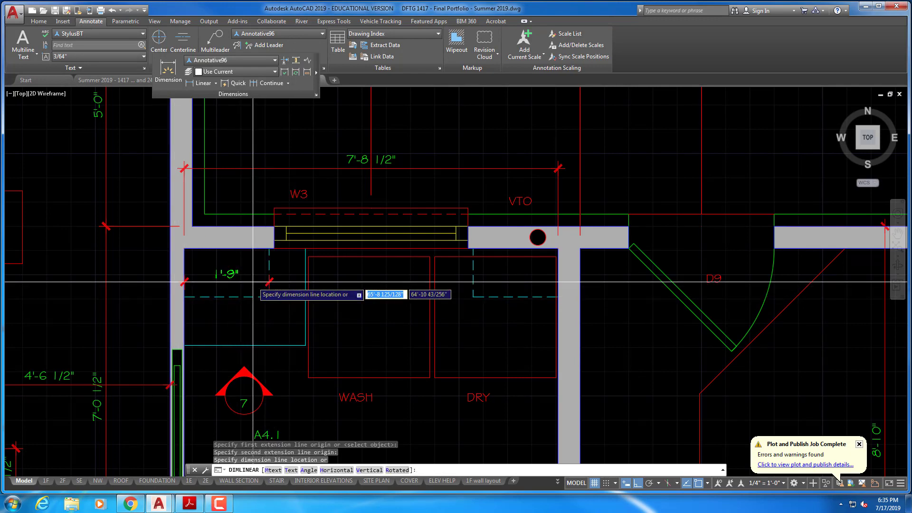
{"action": "key", "text": "super"}
{"action": "key", "text": "super"}
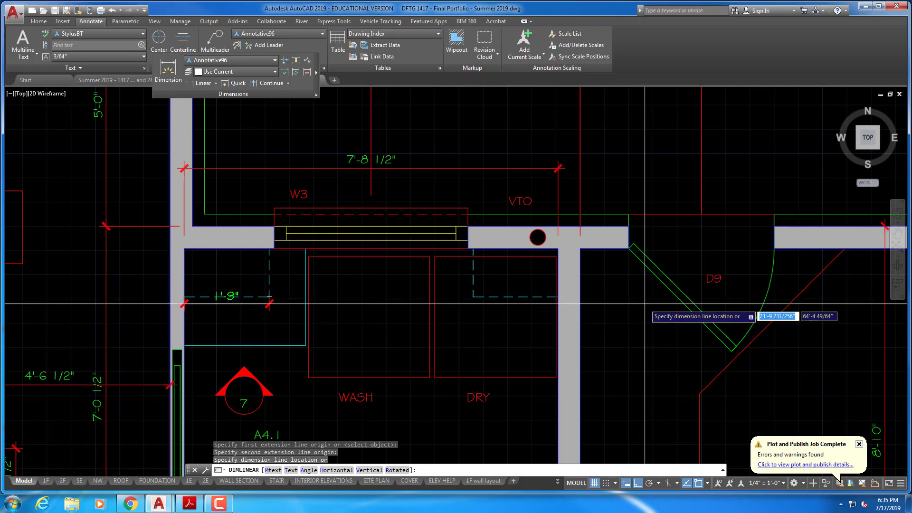
{"action": "key", "text": "Escape"}
Examine the utility elevation's base cabinet, washer and dryer spaces, wall cabinets, window W3 and their dimensions.
{"action": "scroll", "coordinate": [410, 250], "scroll_direction": "down", "scroll_amount": 10}
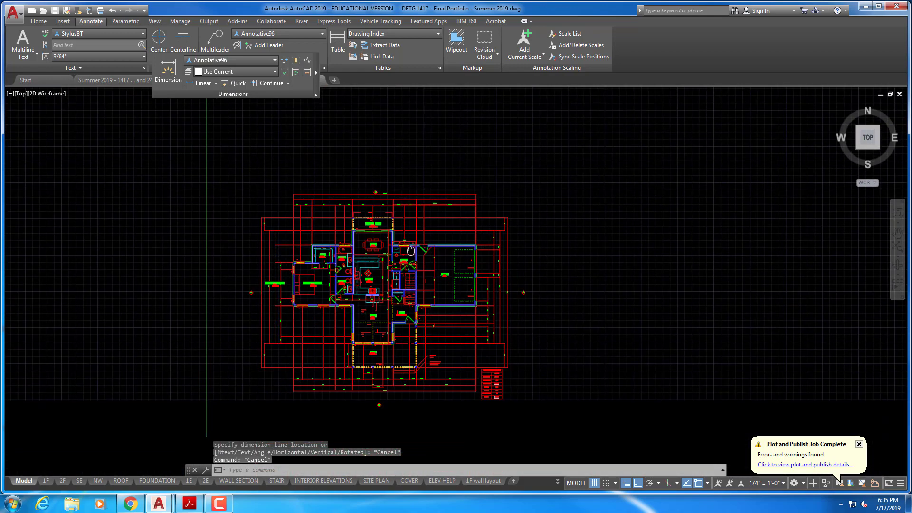
{"action": "middle_click_drag", "start_coordinate": [411, 250], "coordinate": [413, 227]}
{"action": "scroll", "coordinate": [367, 367], "scroll_direction": "down", "scroll_amount": 2}
{"action": "middle_click_drag", "start_coordinate": [356, 372], "coordinate": [365, 227]}
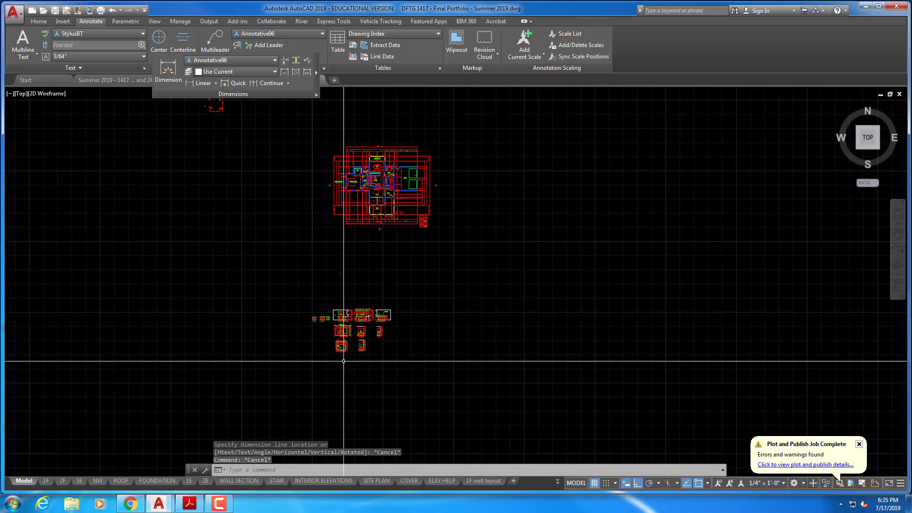
{"action": "scroll", "coordinate": [344, 361], "scroll_direction": "up", "scroll_amount": 10}
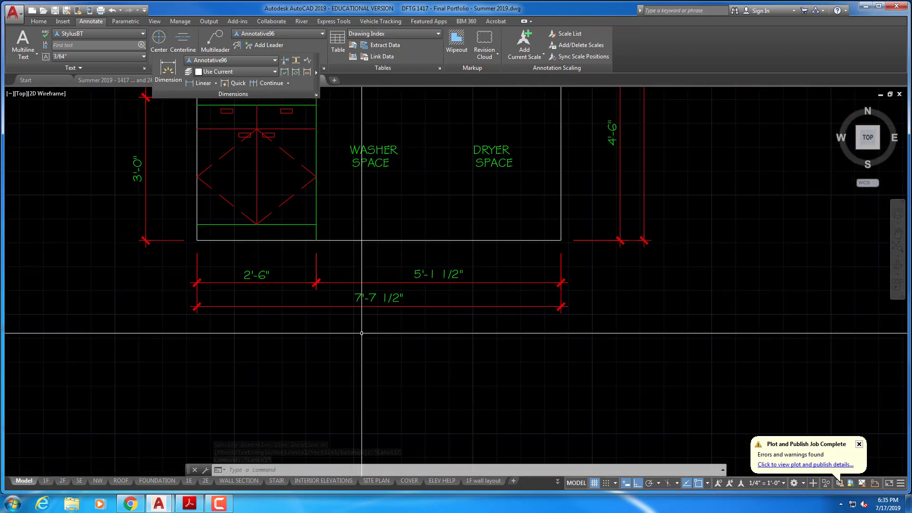
{"action": "middle_click_drag", "start_coordinate": [266, 240], "coordinate": [328, 330]}
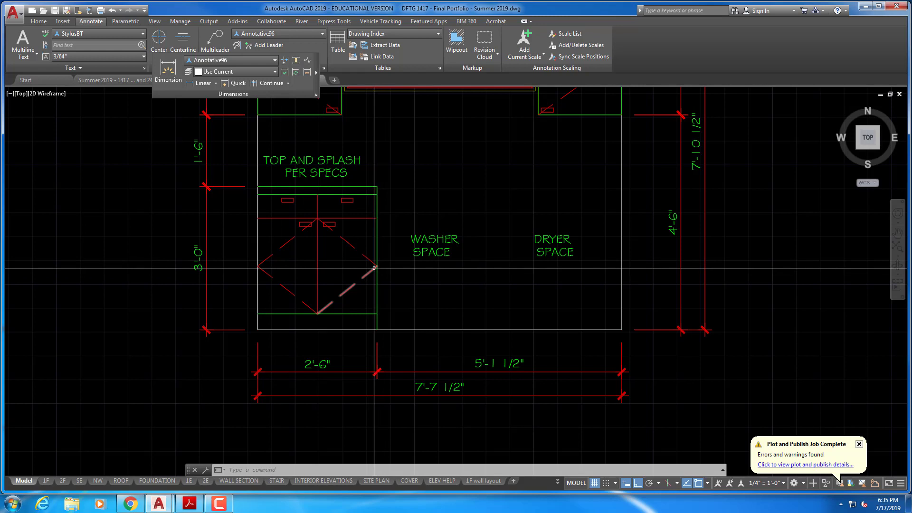
{"action": "mouse_move", "coordinate": [375, 268]}
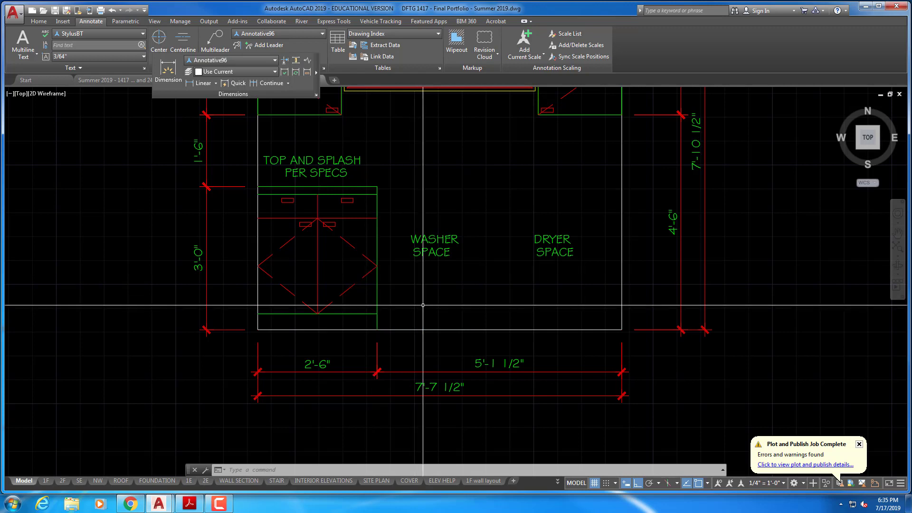
{"action": "middle_click_drag", "start_coordinate": [331, 272], "coordinate": [320, 311]}
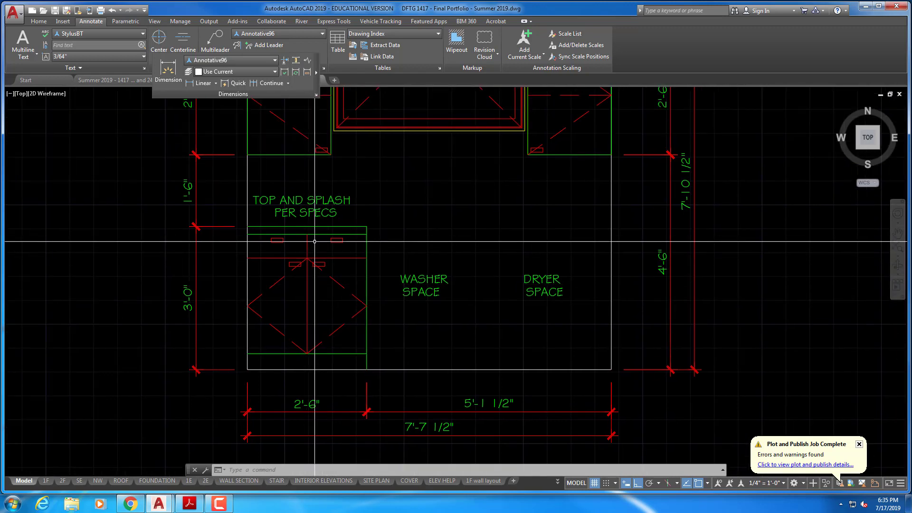
{"action": "middle_click_drag", "start_coordinate": [259, 161], "coordinate": [248, 252]}
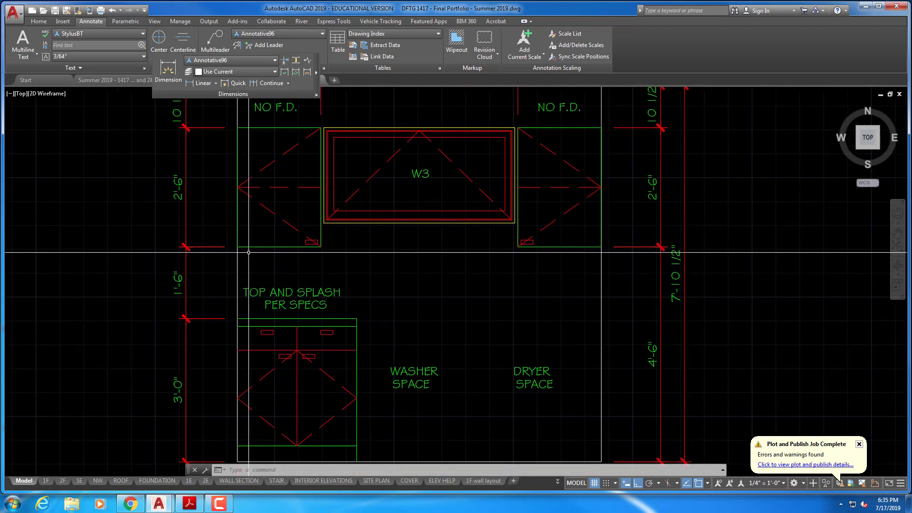
{"action": "mouse_move", "coordinate": [249, 245]}
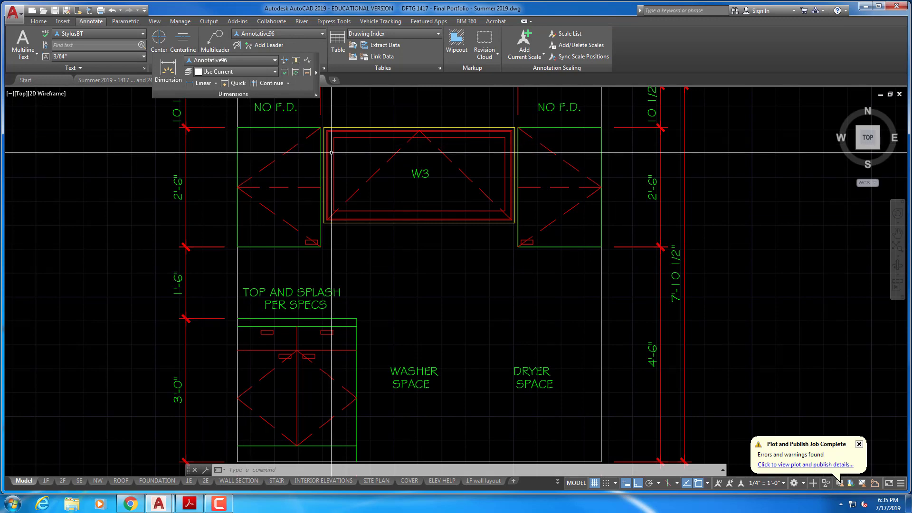
{"action": "scroll", "coordinate": [352, 243], "scroll_direction": "down", "scroll_amount": 2}
{"action": "mouse_move", "coordinate": [347, 243]}
{"action": "middle_mouse_down"}
{"action": "mouse_move", "coordinate": [349, 287]}
{"action": "mouse_move", "coordinate": [313, 287]}
{"action": "middle_mouse_up"}
{"action": "scroll", "coordinate": [355, 261], "scroll_direction": "up", "scroll_amount": 2}
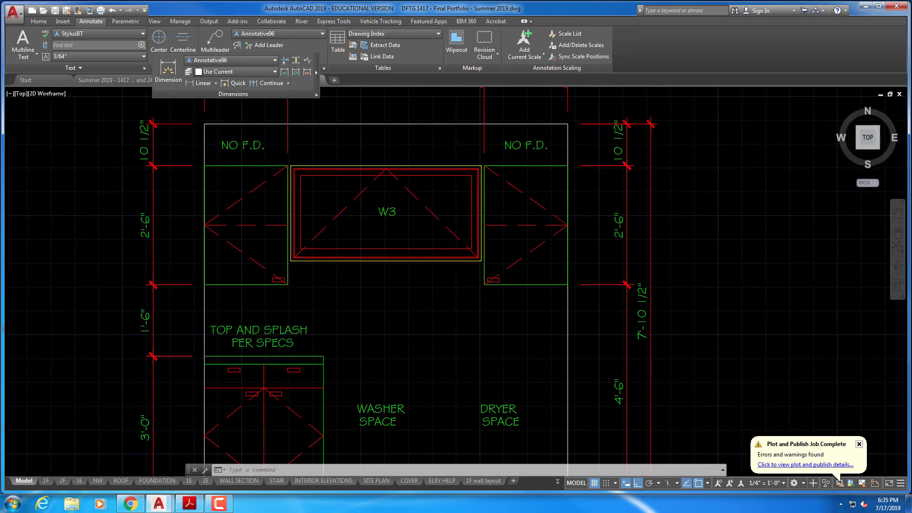
Highlight window W3 and check the wall cabinet width dimension in the utility elevation, clearing any selection.
{"action": "left_click", "coordinate": [386, 256]}
{"action": "mouse_move", "coordinate": [385, 256]}
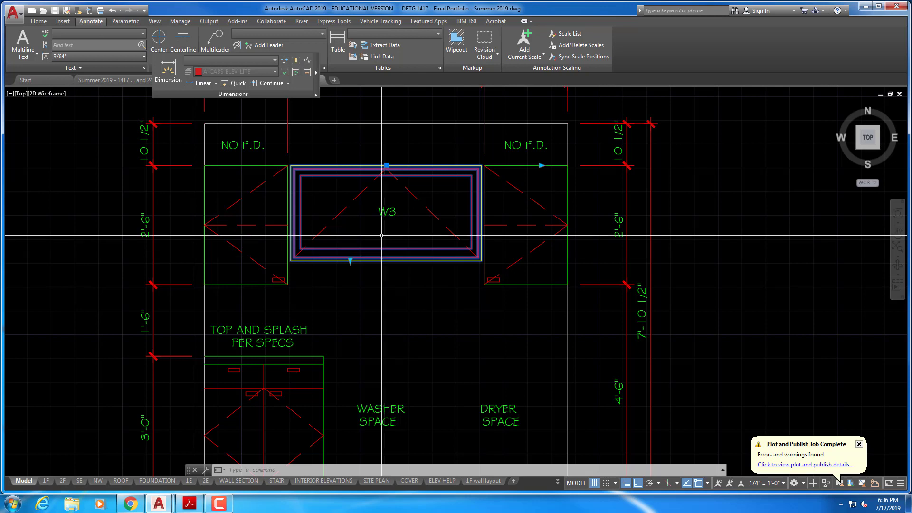
{"action": "key", "text": "Escape"}
{"action": "key", "text": "Escape"}
{"action": "scroll", "coordinate": [378, 255], "scroll_direction": "down", "scroll_amount": 2}
{"action": "middle_click_drag", "start_coordinate": [380, 261], "coordinate": [381, 239]}
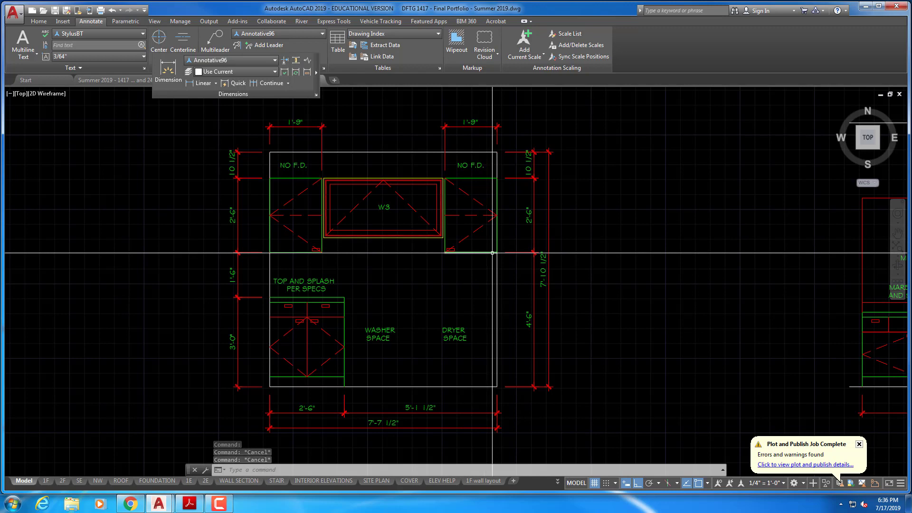
{"action": "left_click", "coordinate": [497, 137]}
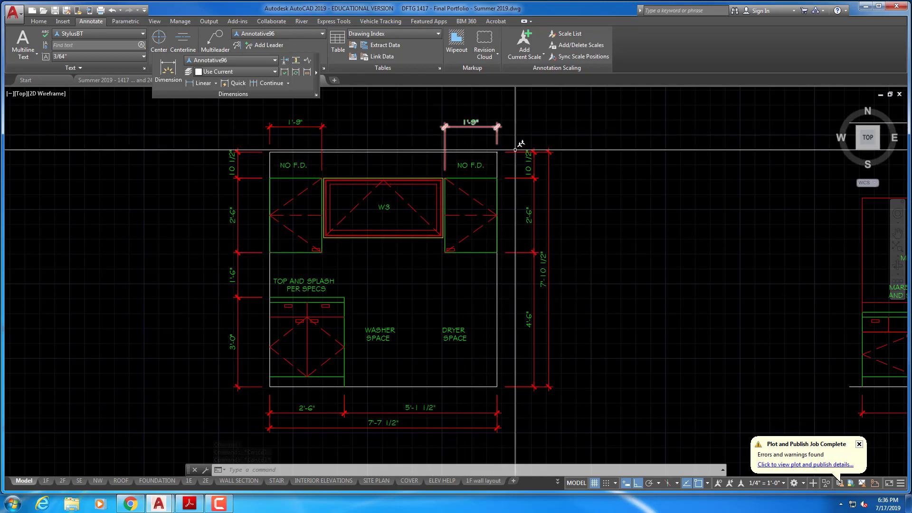
{"action": "key", "text": "Escape"}
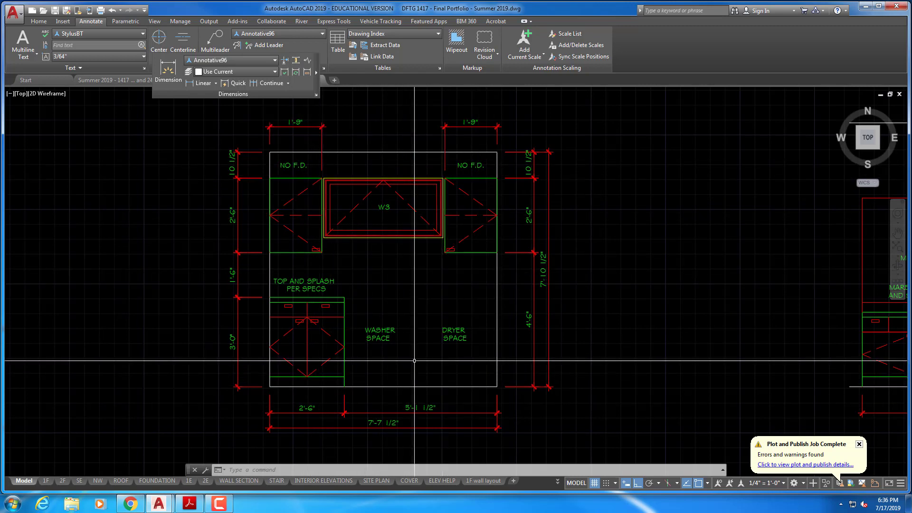
Return the floating Dimensions panel to its place in the ribbon.
{"action": "scroll", "coordinate": [414, 361], "scroll_direction": "down", "scroll_amount": 4}
{"action": "middle_click_drag", "start_coordinate": [523, 330], "coordinate": [319, 313]}
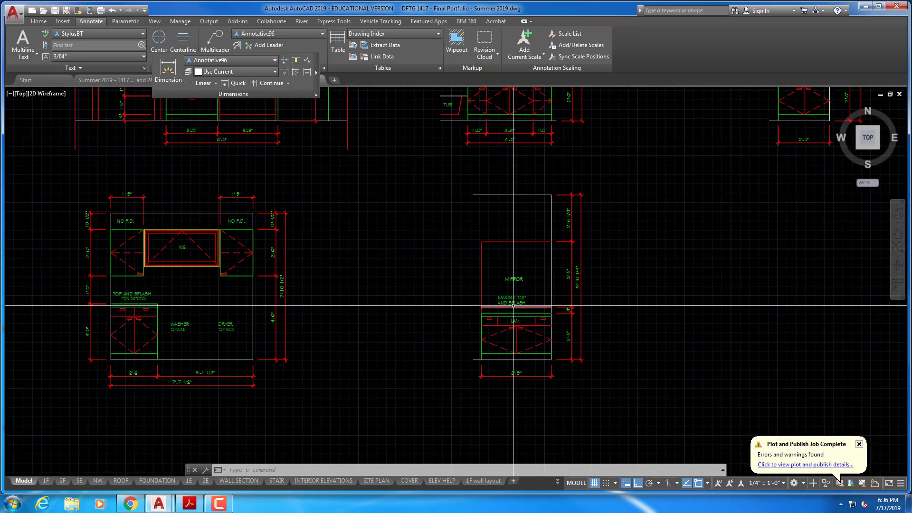
{"action": "scroll", "coordinate": [513, 305], "scroll_direction": "down", "scroll_amount": 6}
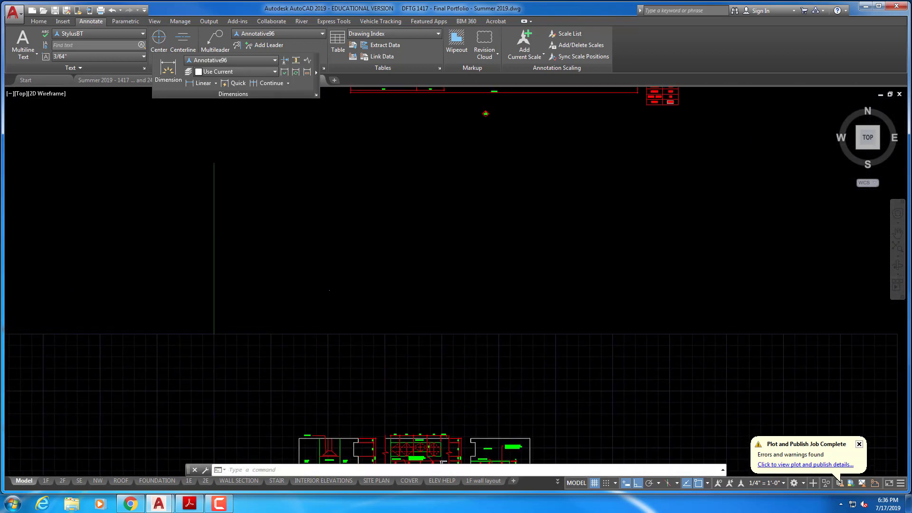
{"action": "scroll", "coordinate": [443, 359], "scroll_direction": "down", "scroll_amount": 2}
{"action": "middle_click_drag", "start_coordinate": [478, 251], "coordinate": [464, 312]}
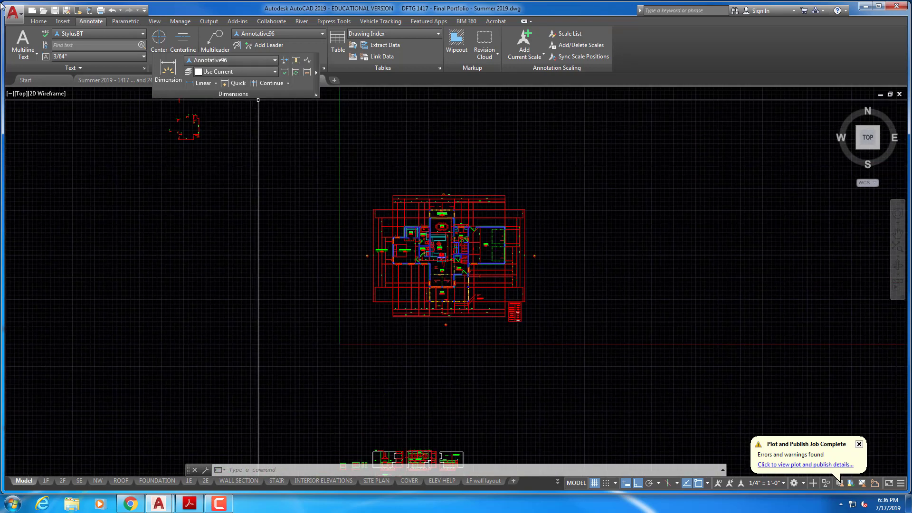
{"action": "left_click", "coordinate": [38, 22]}
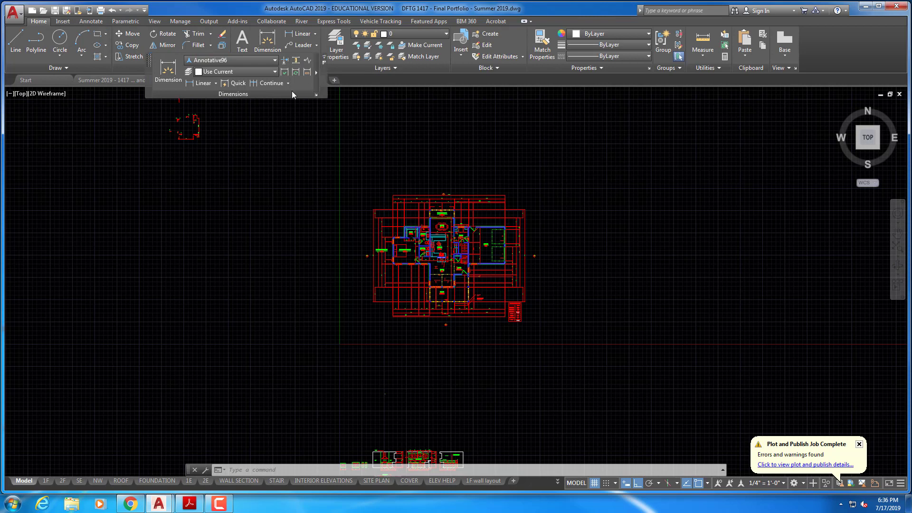
{"action": "left_click_drag", "start_coordinate": [320, 73], "coordinate": [712, 59]}
{"action": "left_click_drag", "start_coordinate": [878, 69], "coordinate": [836, 62]}
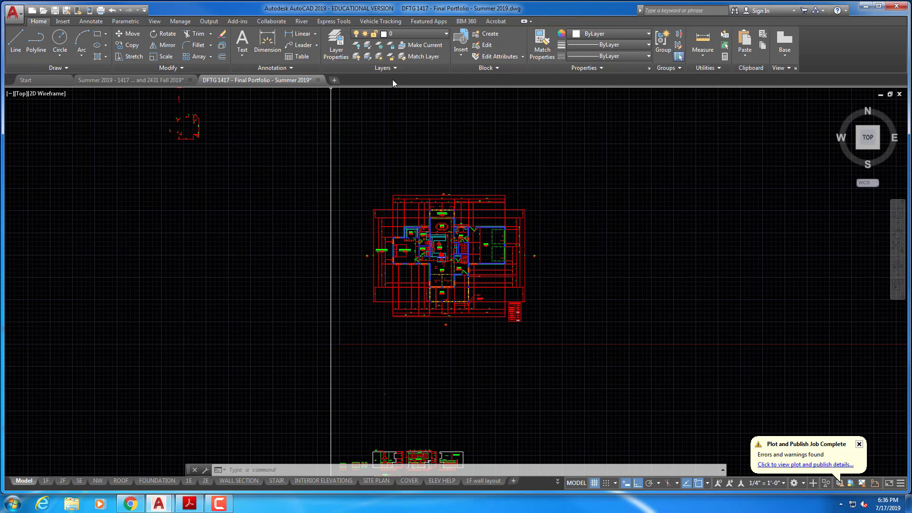
Restore the layer state Cabinets and Second Floor Plan.
{"action": "left_click", "coordinate": [371, 69]}
{"action": "left_click", "coordinate": [416, 80]}
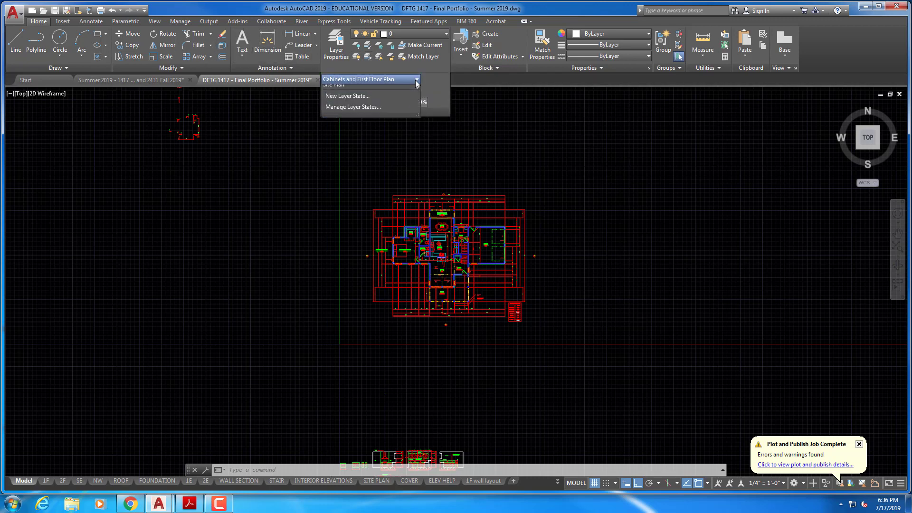
{"action": "left_click", "coordinate": [391, 94]}
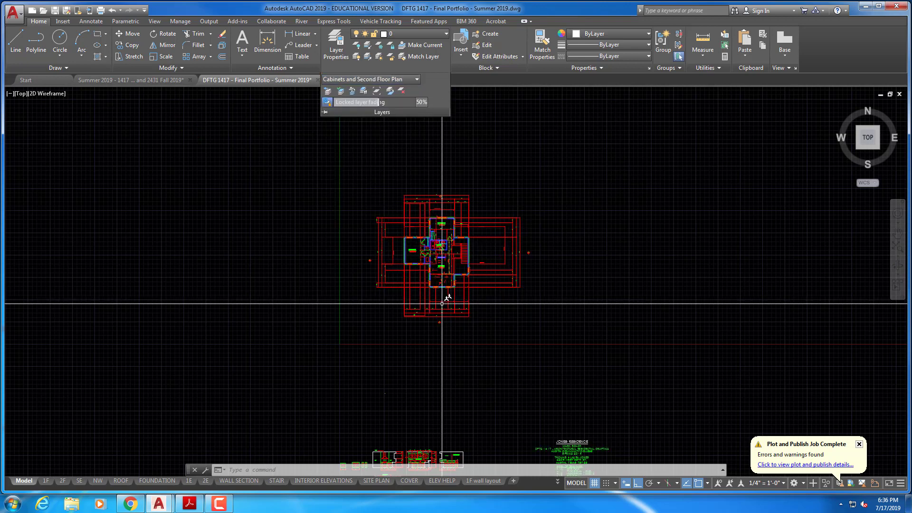
Measure the Bath 2 vanity's width on the second floor plan with a linear dimension and cancel its placement.
{"action": "scroll", "coordinate": [441, 303], "scroll_direction": "up", "scroll_amount": 10}
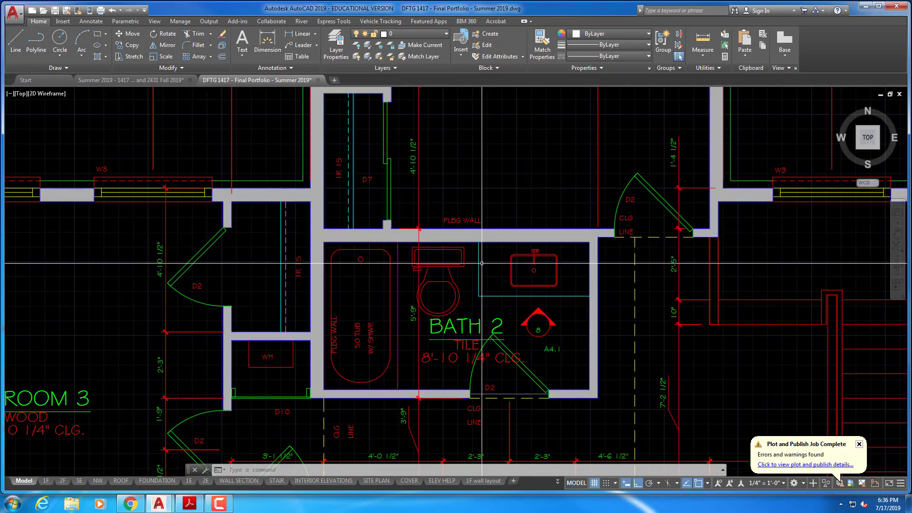
{"action": "middle_click_drag", "start_coordinate": [482, 263], "coordinate": [437, 185]}
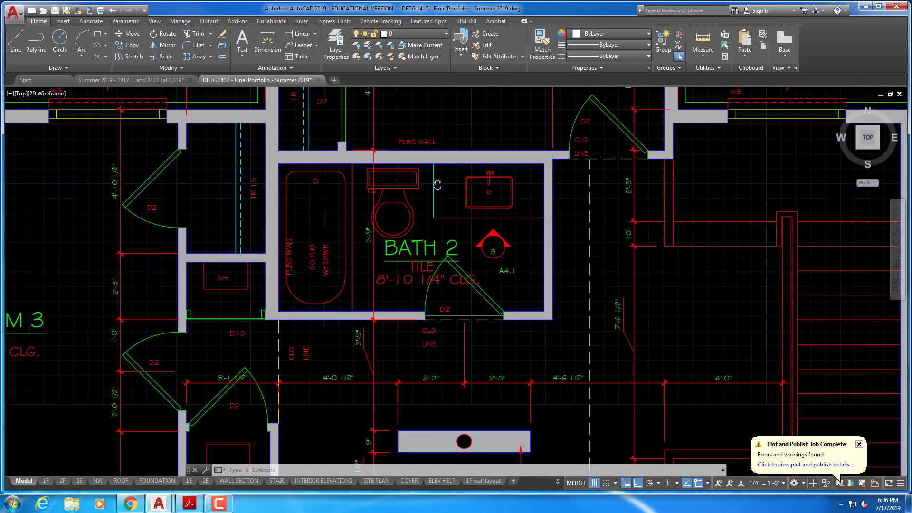
{"action": "left_click", "coordinate": [300, 37]}
{"action": "left_click", "coordinate": [433, 217]}
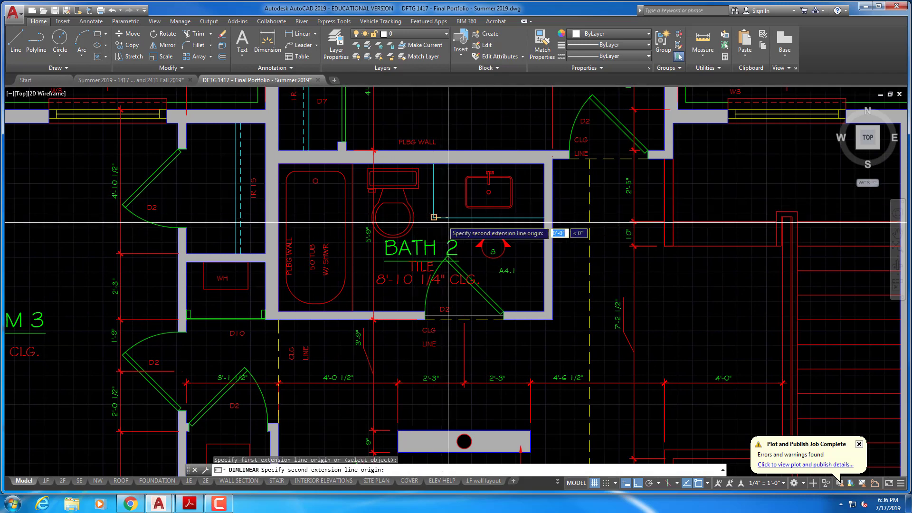
{"action": "left_click", "coordinate": [543, 217]}
{"action": "key", "text": "Escape"}
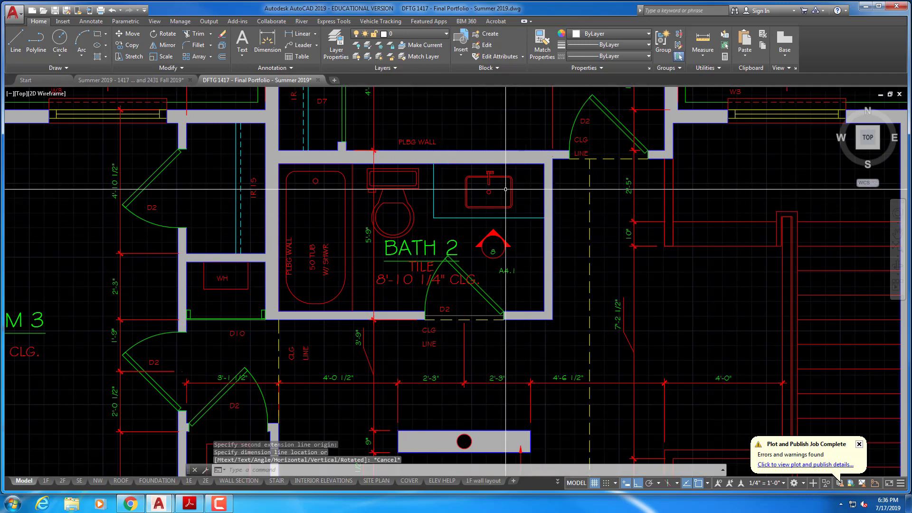
Measure the inside width of Bath 2 between its side walls with a linear dimension and cancel its placement.
{"action": "right_click", "coordinate": [377, 105]}
{"action": "left_click", "coordinate": [401, 109]}
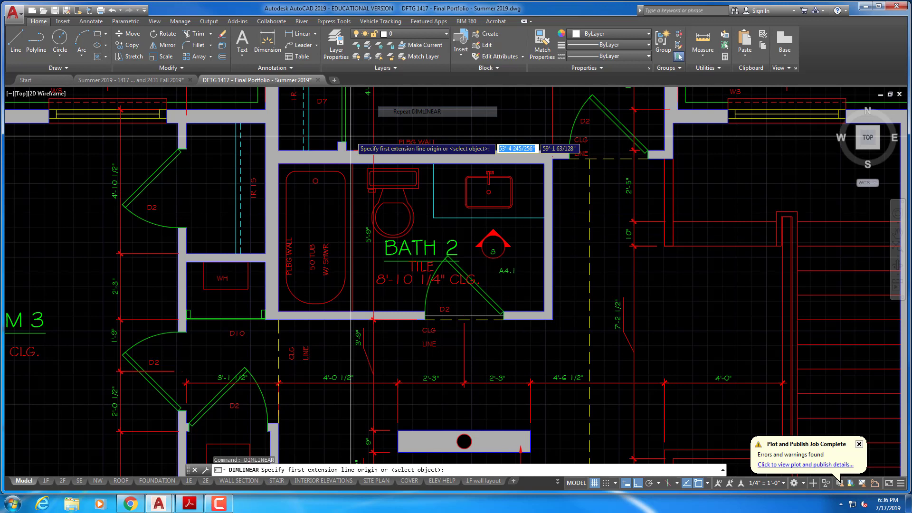
{"action": "left_click", "coordinate": [280, 164]}
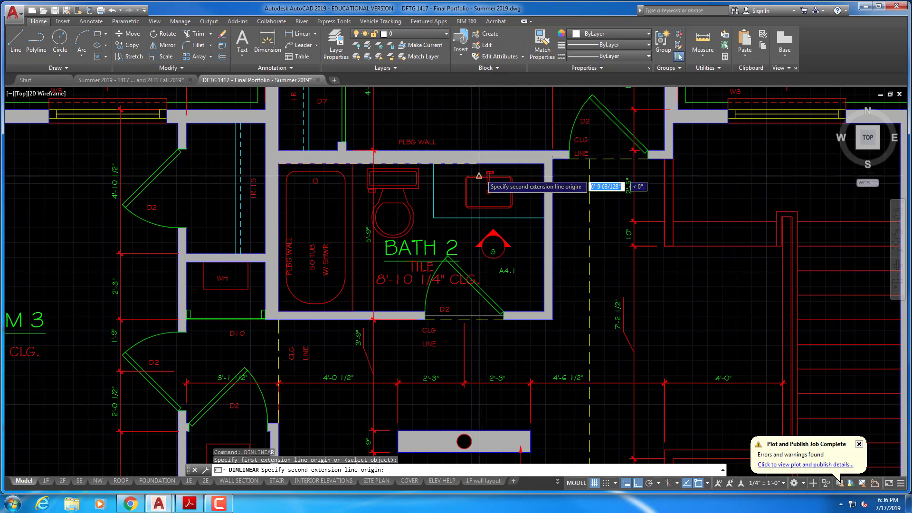
{"action": "left_click", "coordinate": [542, 163]}
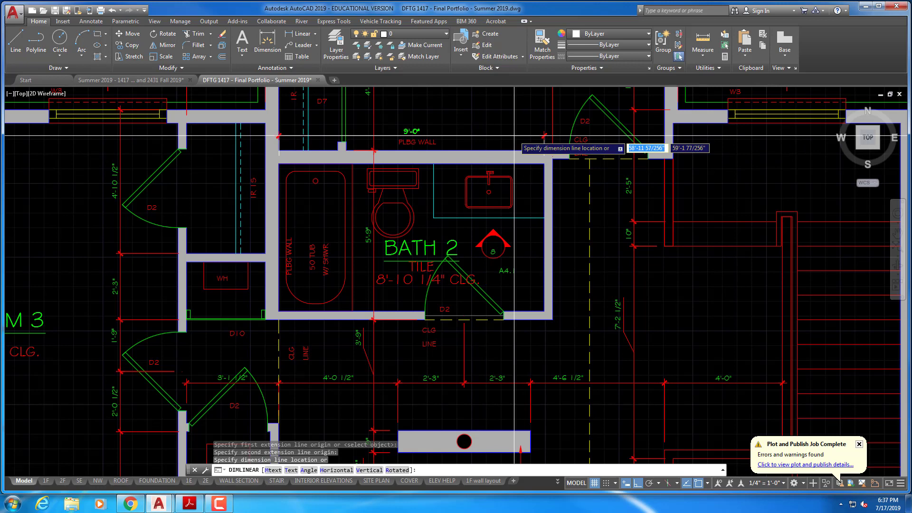
{"action": "key", "text": "Escape"}
{"action": "key", "text": "Escape"}
{"action": "key", "text": "Escape"}
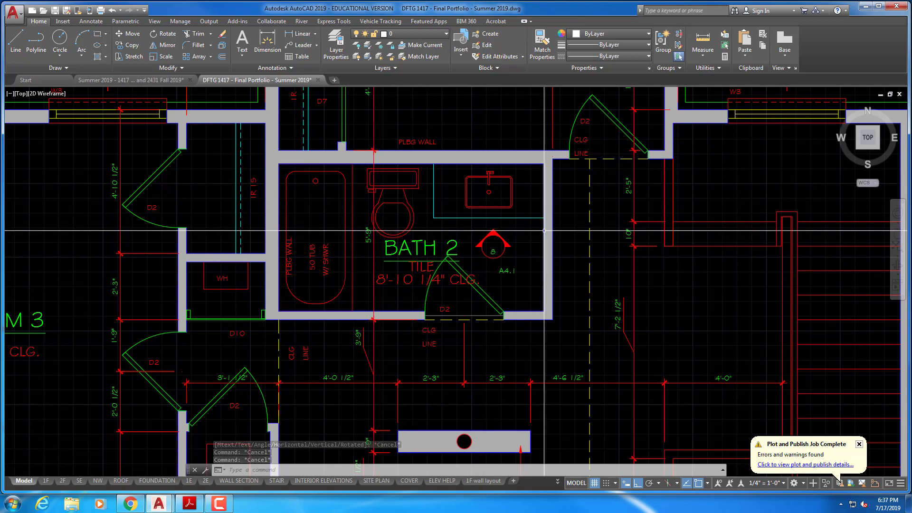
{"action": "key", "text": "Escape"}
{"action": "type", "text": "v"}
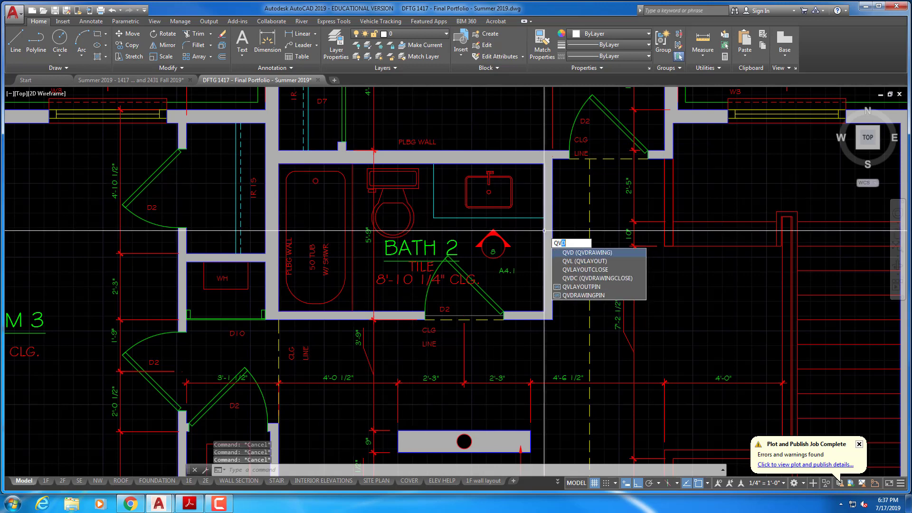
{"action": "key", "text": "Escape"}
{"action": "key", "text": "Return"}
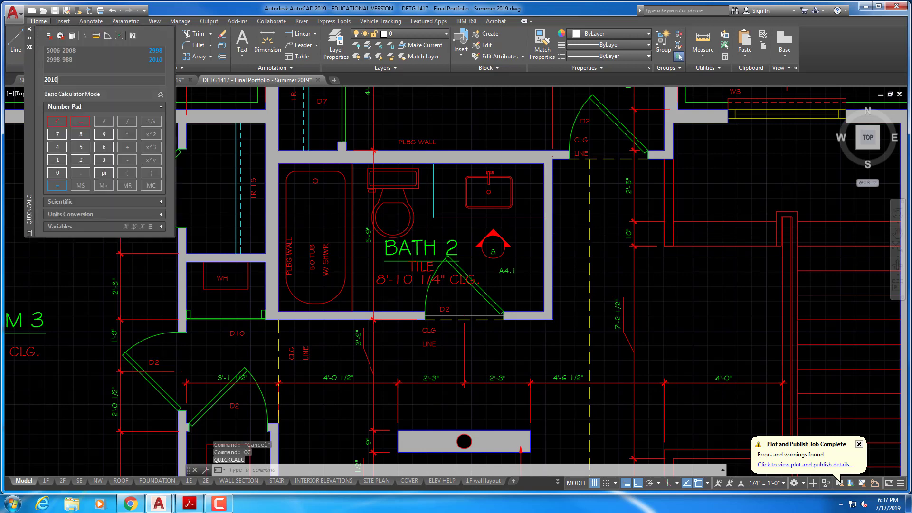
{"action": "left_click", "coordinate": [81, 134]}
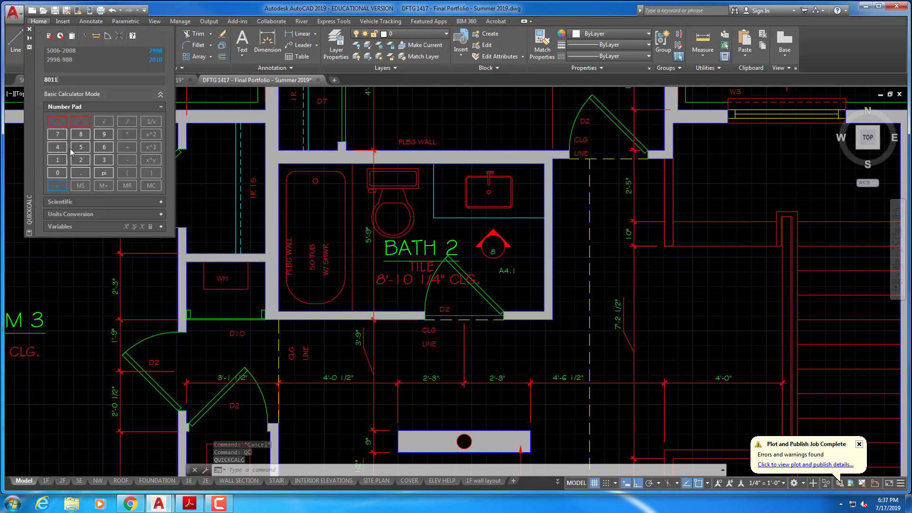
{"action": "type", "text": "011-200"}
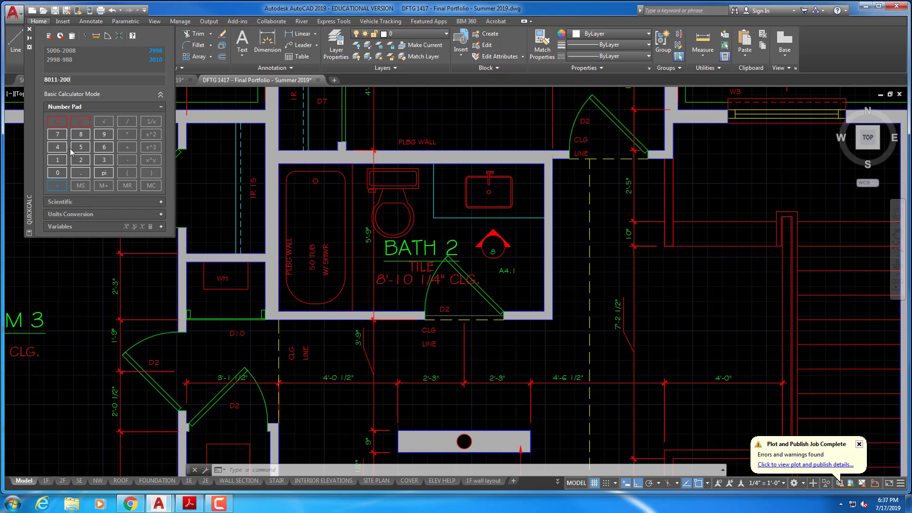
{"action": "type", "text": "6-2008"}
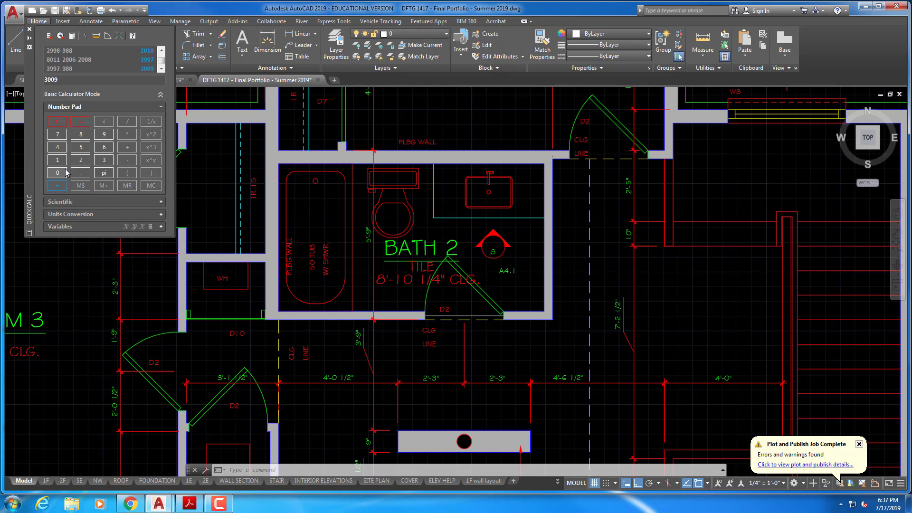
{"action": "key", "text": "Escape"}
{"action": "key", "text": "Escape"}
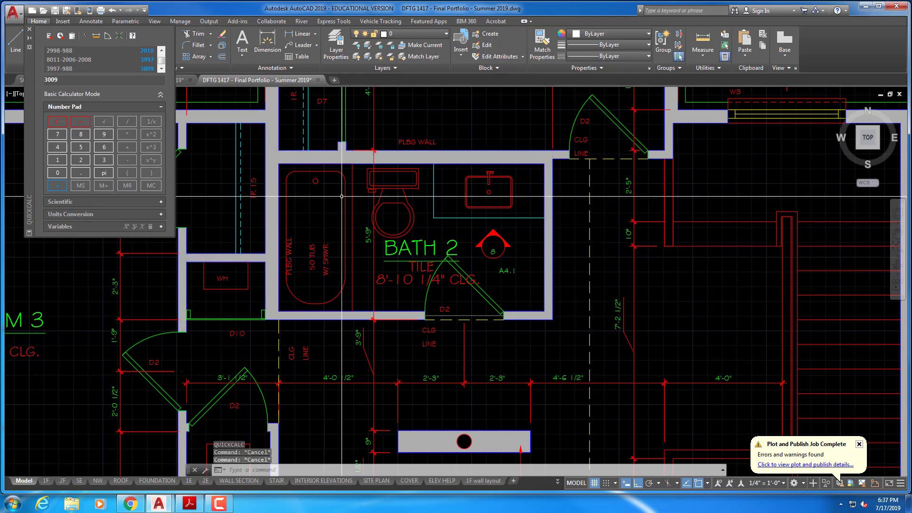
Go from the Bath 2 floor plan to its vanity elevation and examine the lavatory cabinet below the marble top.
{"action": "scroll", "coordinate": [463, 205], "scroll_direction": "down", "scroll_amount": 4}
{"action": "scroll", "coordinate": [462, 205], "scroll_direction": "down", "scroll_amount": 2}
{"action": "scroll", "coordinate": [416, 258], "scroll_direction": "up", "scroll_amount": 10}
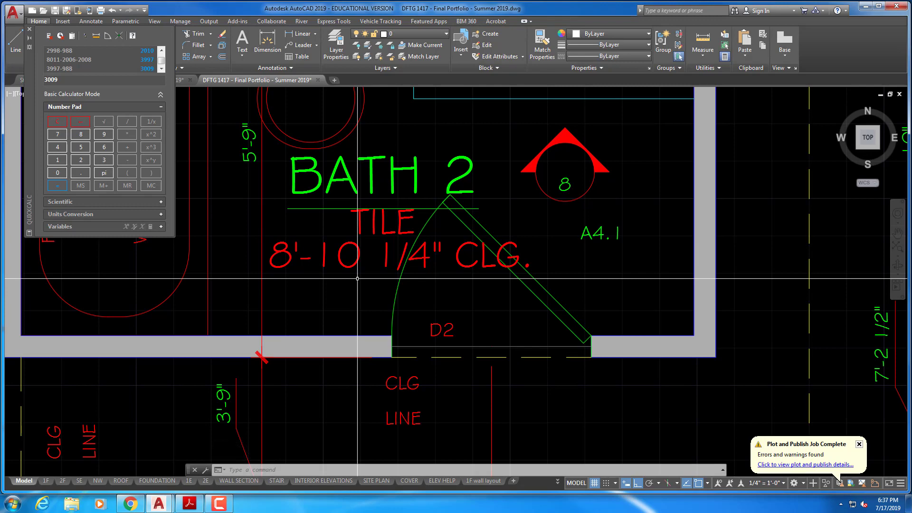
{"action": "scroll", "coordinate": [357, 278], "scroll_direction": "down", "scroll_amount": 2}
{"action": "scroll", "coordinate": [357, 278], "scroll_direction": "down", "scroll_amount": 2}
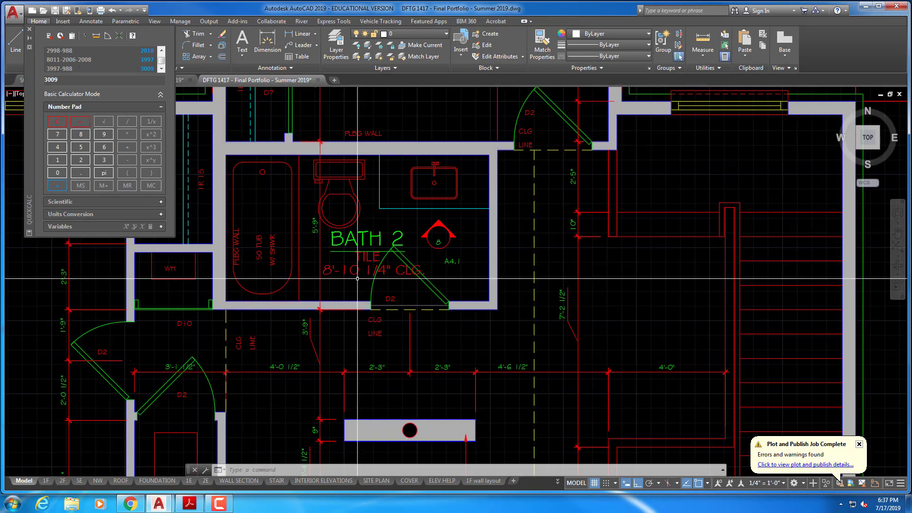
{"action": "scroll", "coordinate": [357, 278], "scroll_direction": "down", "scroll_amount": 10}
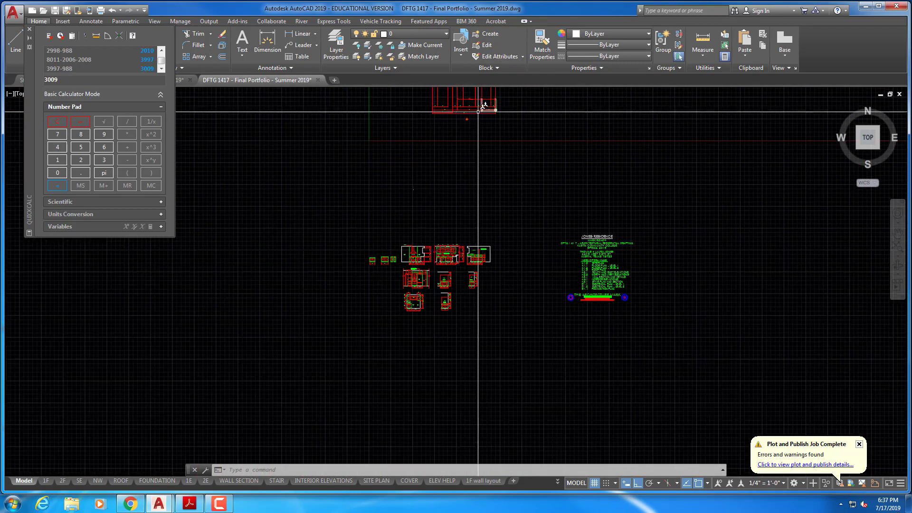
{"action": "scroll", "coordinate": [445, 299], "scroll_direction": "up", "scroll_amount": 12}
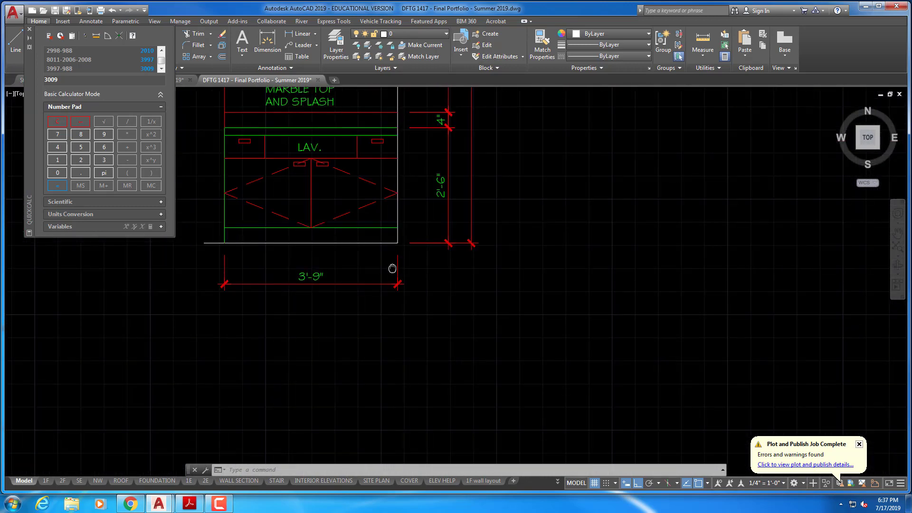
{"action": "middle_click_drag", "start_coordinate": [391, 266], "coordinate": [439, 354]}
{"action": "scroll", "coordinate": [440, 354], "scroll_direction": "up", "scroll_amount": 2}
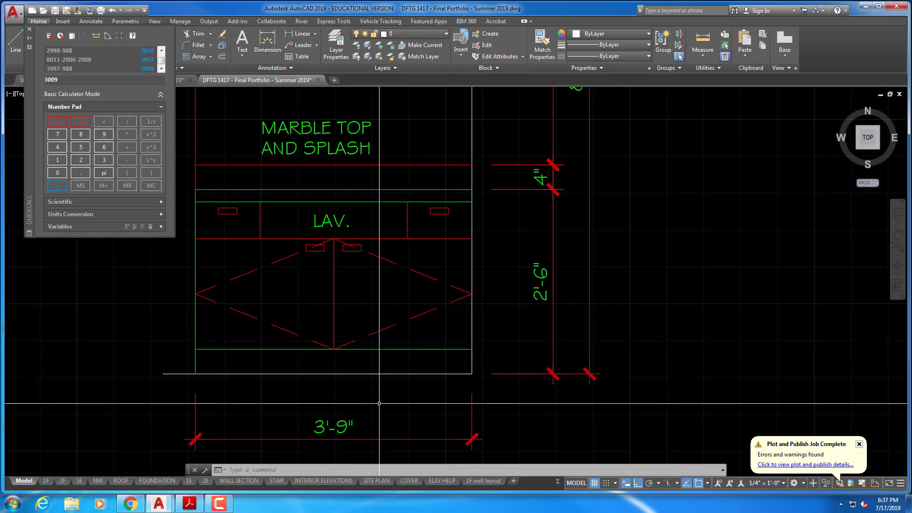
{"action": "middle_click_drag", "start_coordinate": [391, 211], "coordinate": [448, 221]}
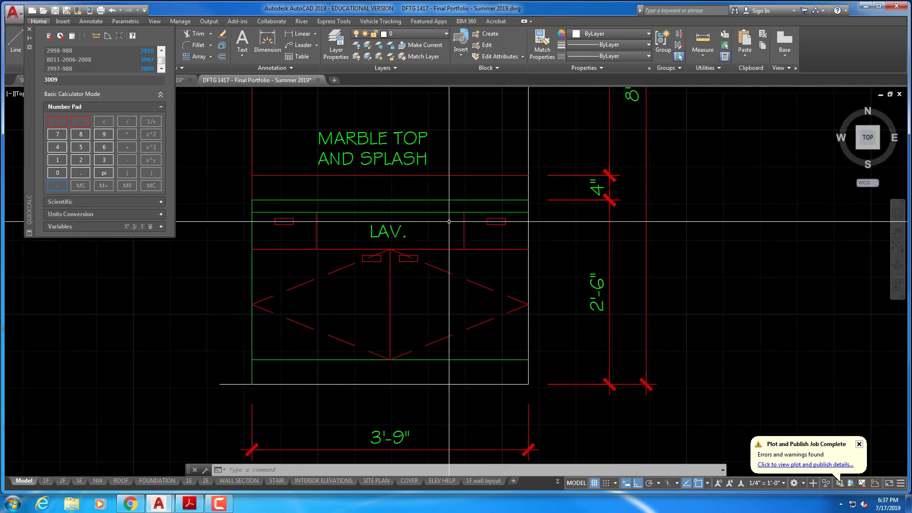
Measure the width of the vanity's center LAV. panel with a linear dimension and cancel its placement.
{"action": "left_click", "coordinate": [300, 34]}
{"action": "left_click", "coordinate": [464, 212]}
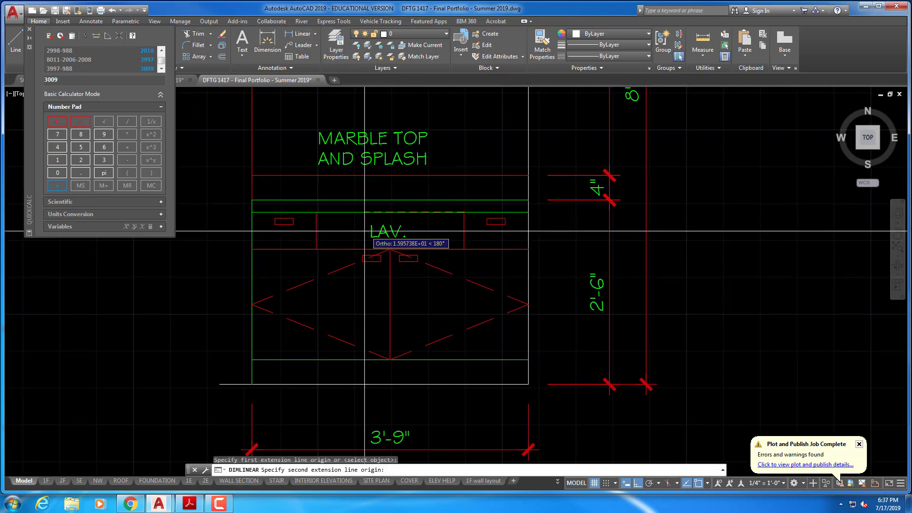
{"action": "left_click", "coordinate": [317, 212]}
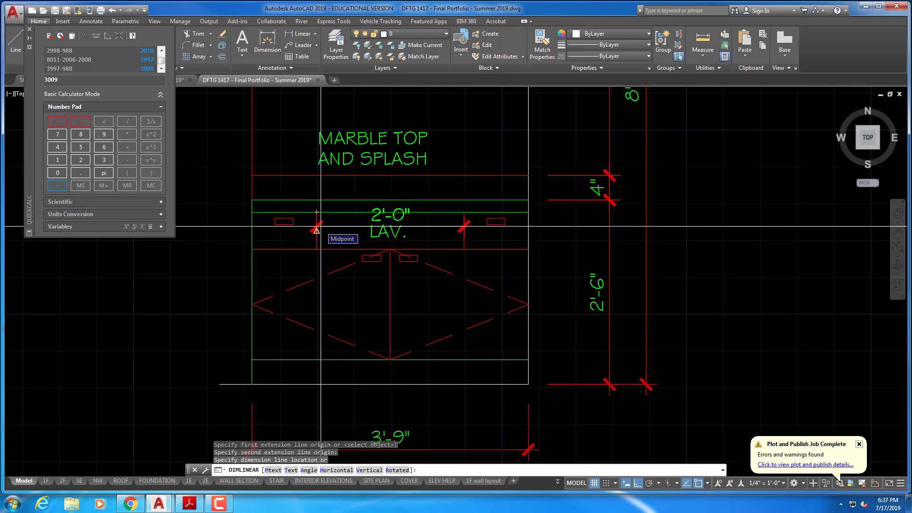
{"action": "key", "text": "Escape"}
Measure the width of the drawer front left of the LAV. panel with a linear dimension and cancel its placement.
{"action": "right_click", "coordinate": [326, 214]}
{"action": "left_click", "coordinate": [335, 219]}
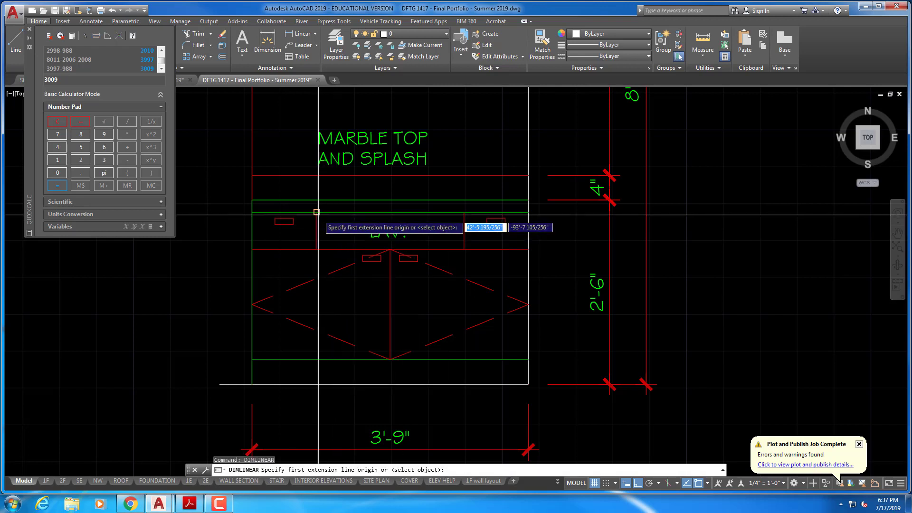
{"action": "left_click", "coordinate": [316, 211]}
{"action": "left_click", "coordinate": [251, 212]}
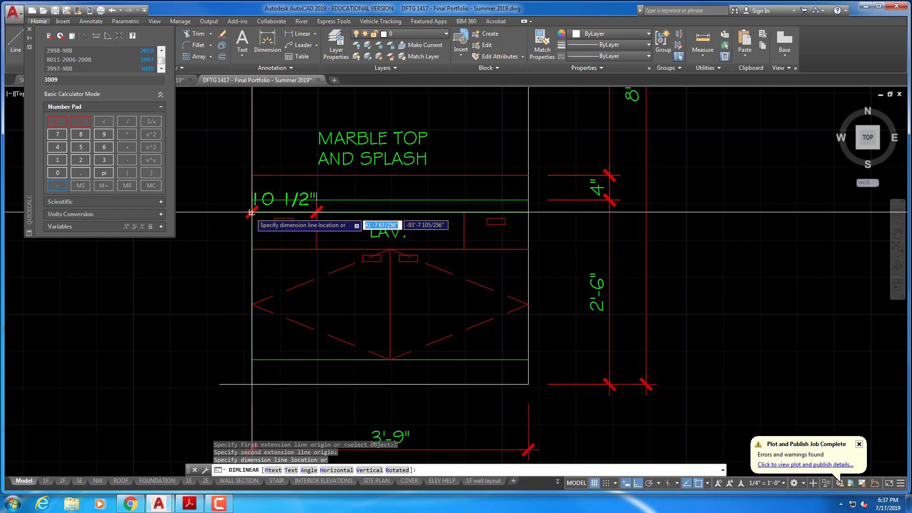
{"action": "key", "text": "Escape"}
Measure the width of the drawer front right of the LAV. panel with a linear dimension and cancel its placement.
{"action": "key", "text": "Return"}
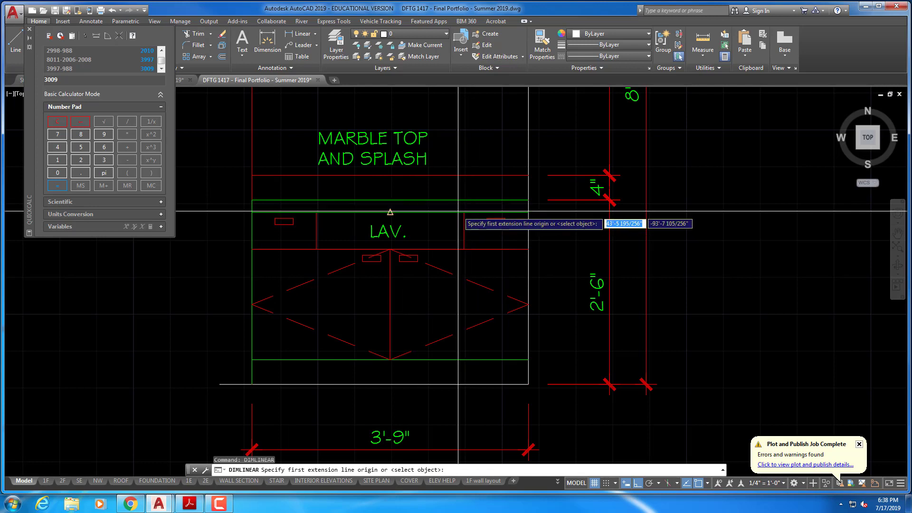
{"action": "left_click", "coordinate": [464, 212]}
{"action": "left_click", "coordinate": [527, 212]}
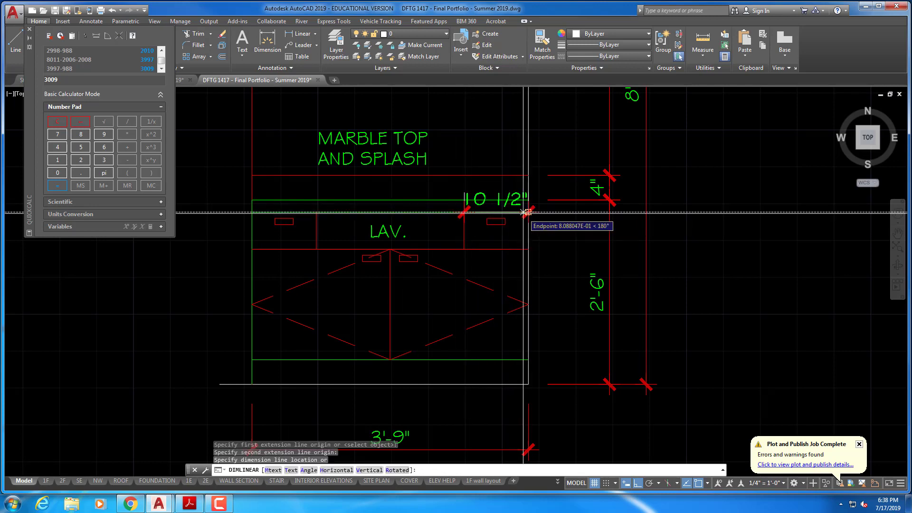
{"action": "key", "text": "Escape"}
{"action": "key", "text": "Escape"}
{"action": "key", "text": "Escape"}
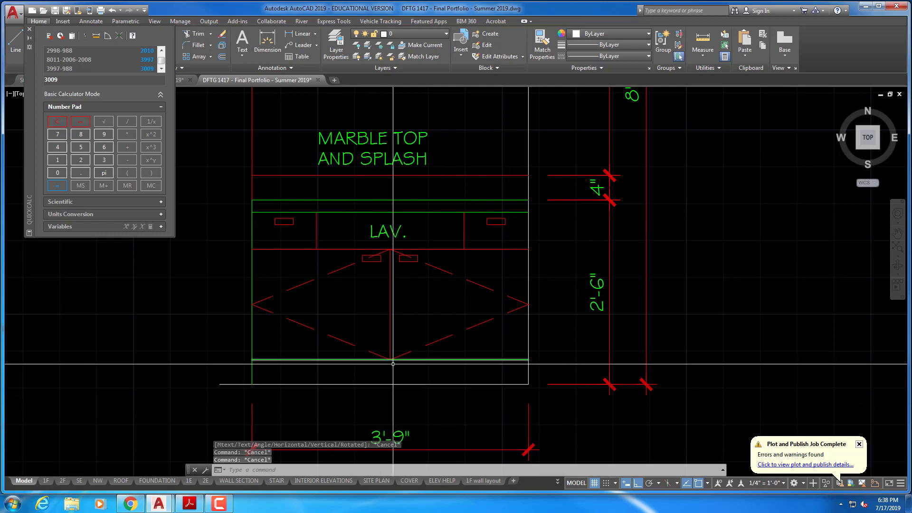
Look over the full Bath 2 vanity elevation and the complete set of interior elevations up to the kitchen row.
{"action": "scroll", "coordinate": [393, 363], "scroll_direction": "down", "scroll_amount": 4}
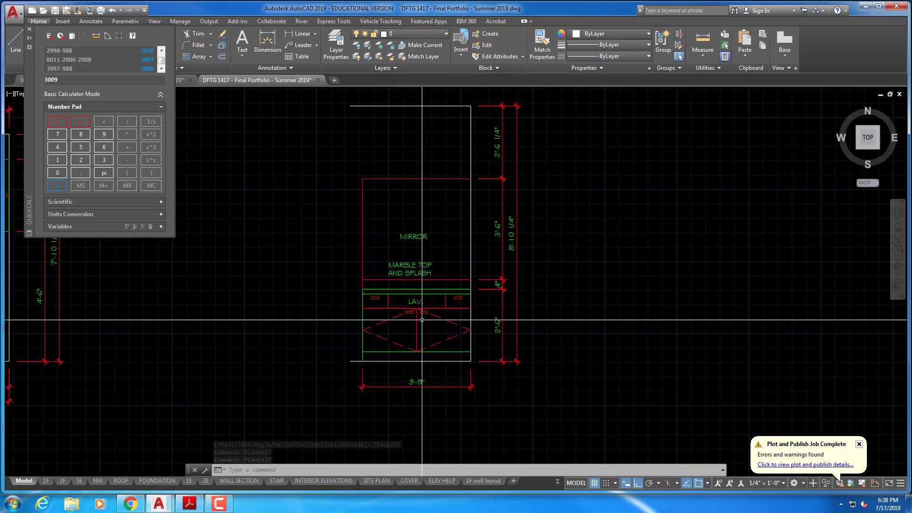
{"action": "scroll", "coordinate": [380, 235], "scroll_direction": "down", "scroll_amount": 2}
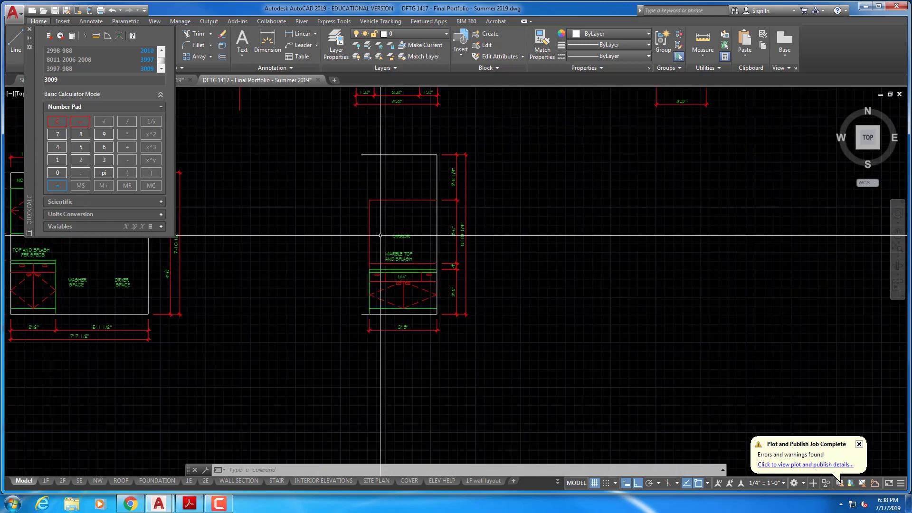
{"action": "scroll", "coordinate": [447, 240], "scroll_direction": "up", "scroll_amount": 1}
{"action": "scroll", "coordinate": [430, 278], "scroll_direction": "down", "scroll_amount": 2}
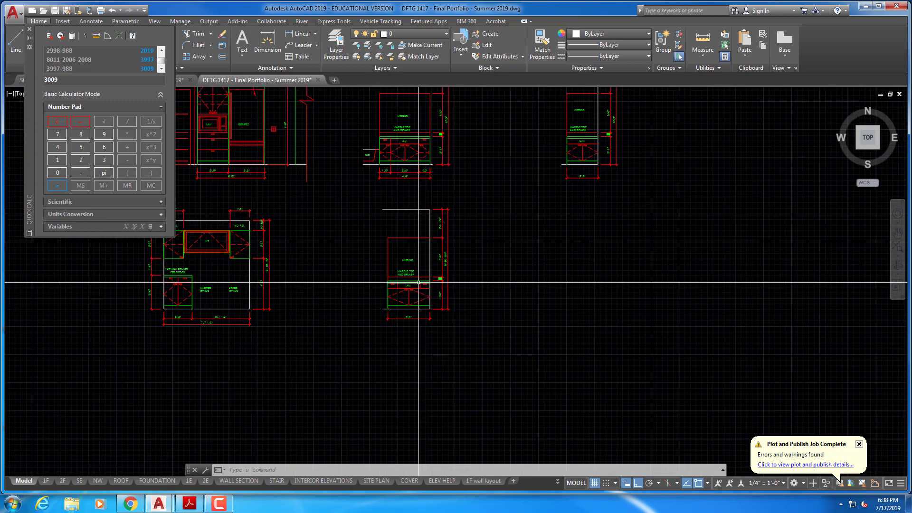
{"action": "scroll", "coordinate": [418, 285], "scroll_direction": "down", "scroll_amount": 2}
{"action": "scroll", "coordinate": [418, 326], "scroll_direction": "up", "scroll_amount": 2}
{"action": "scroll", "coordinate": [419, 334], "scroll_direction": "down", "scroll_amount": 1}
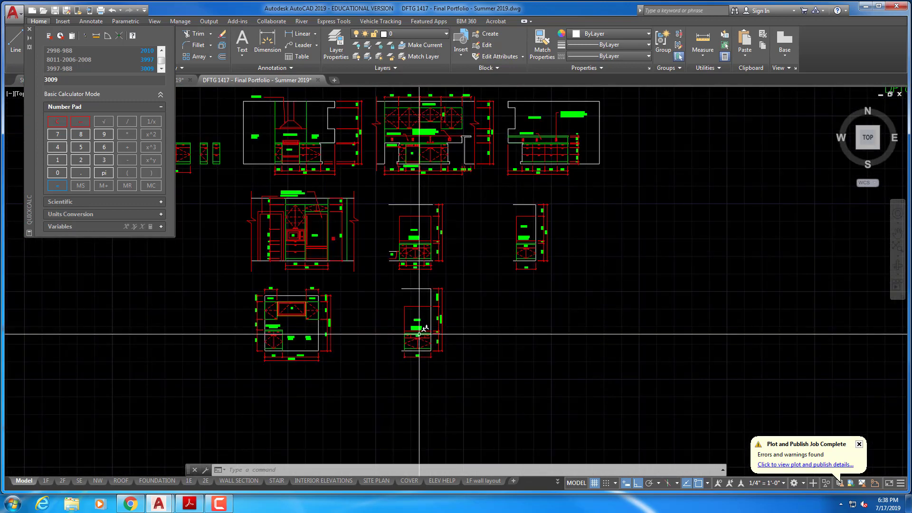
{"action": "middle_click_drag", "start_coordinate": [419, 329], "coordinate": [499, 345]}
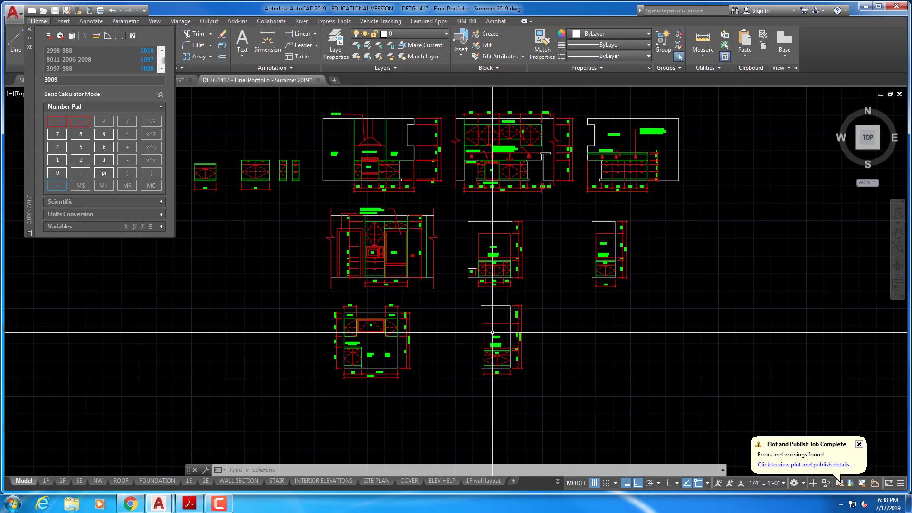
{"action": "middle_click_drag", "start_coordinate": [517, 301], "coordinate": [524, 369]}
{"action": "scroll", "coordinate": [481, 289], "scroll_direction": "up", "scroll_amount": 1}
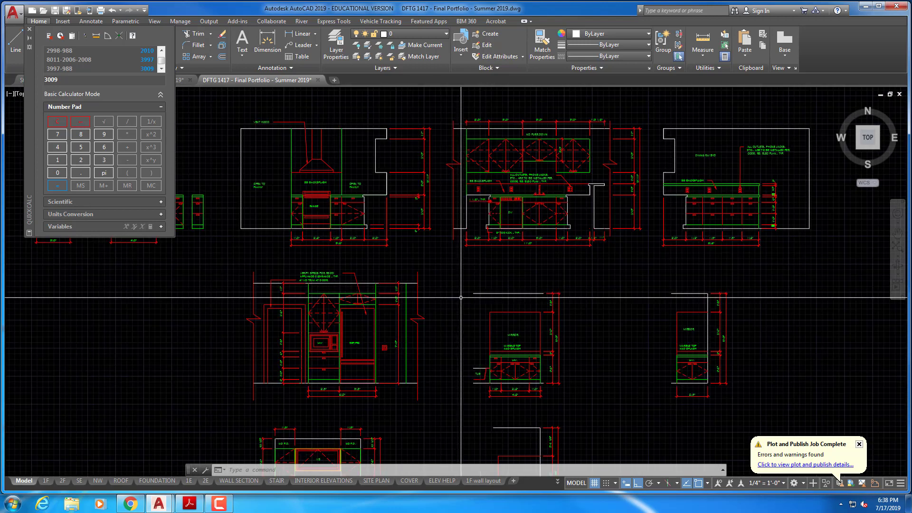
{"action": "middle_click_drag", "start_coordinate": [428, 278], "coordinate": [475, 379]}
Examine the kitchen range elevation's cabinet widths, backsplash, counter and toe kick dimensions.
{"action": "scroll", "coordinate": [417, 379], "scroll_direction": "up", "scroll_amount": 2}
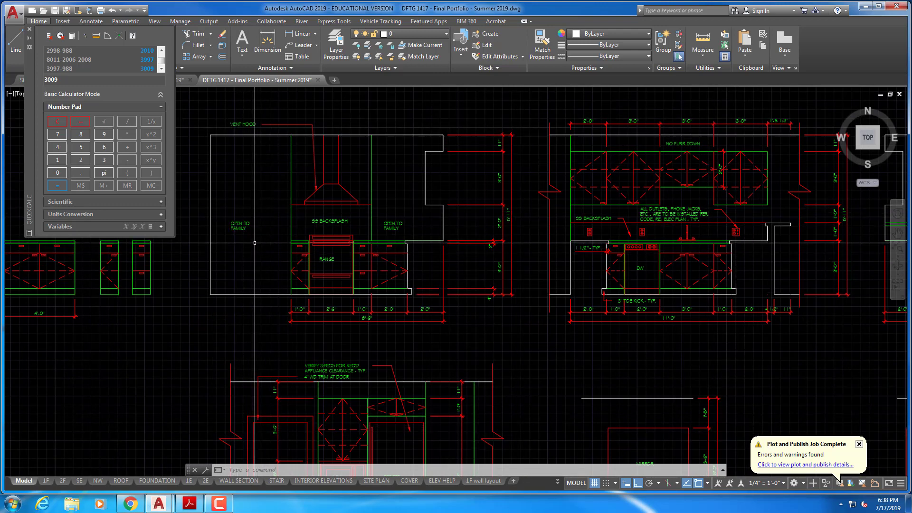
{"action": "scroll", "coordinate": [333, 243], "scroll_direction": "up", "scroll_amount": 2}
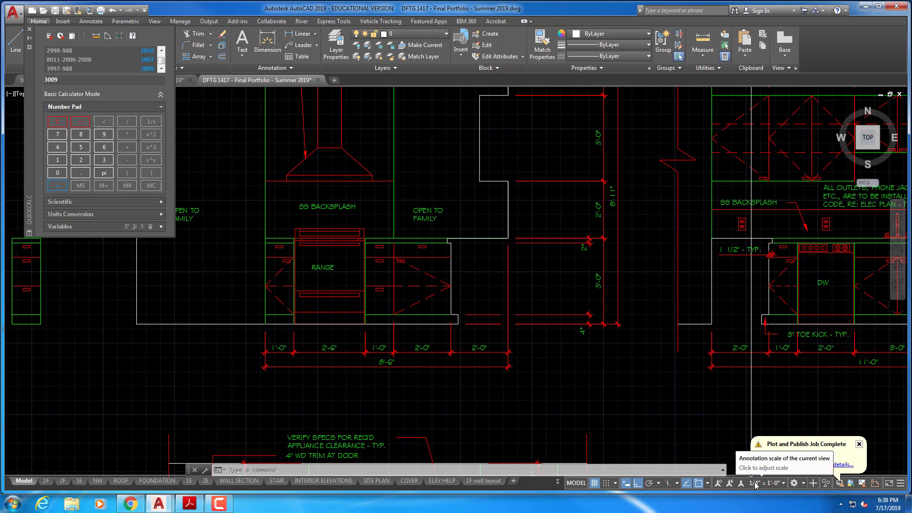
{"action": "scroll", "coordinate": [472, 257], "scroll_direction": "down", "scroll_amount": 1}
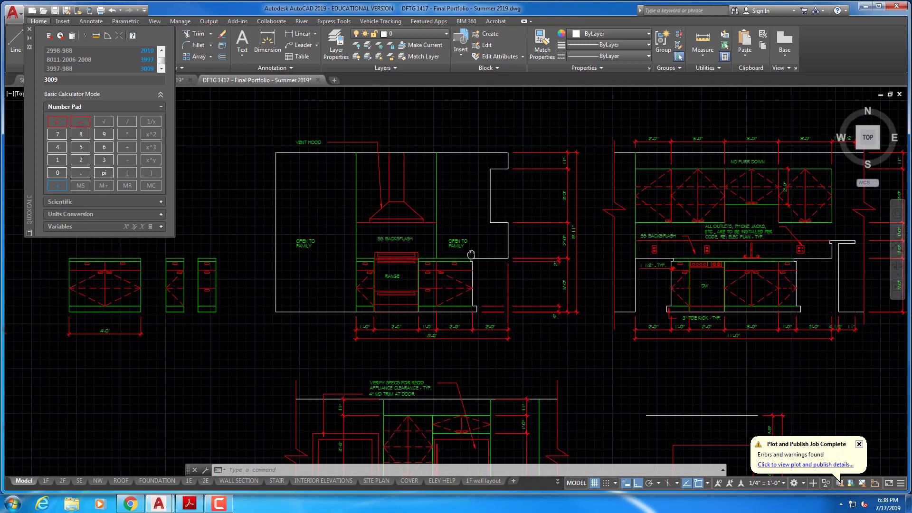
{"action": "scroll", "coordinate": [472, 255], "scroll_direction": "up", "scroll_amount": 1}
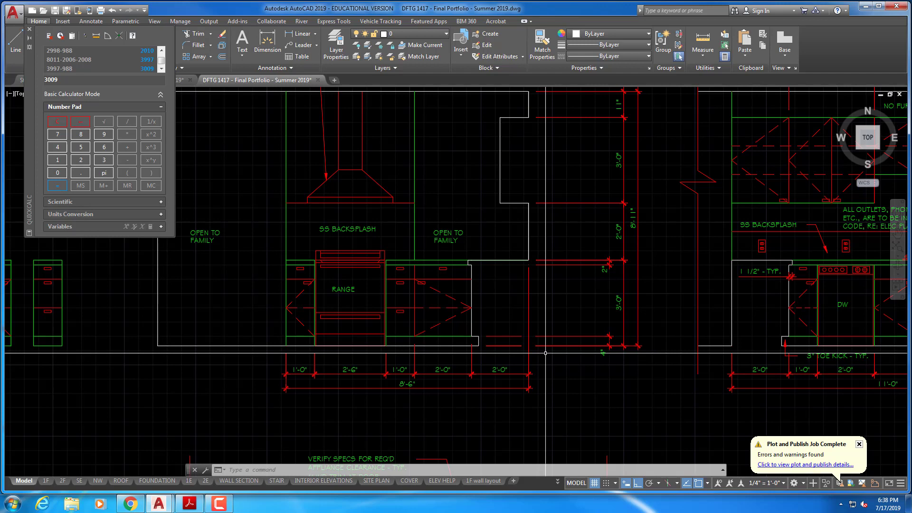
{"action": "scroll", "coordinate": [546, 351], "scroll_direction": "down", "scroll_amount": 4}
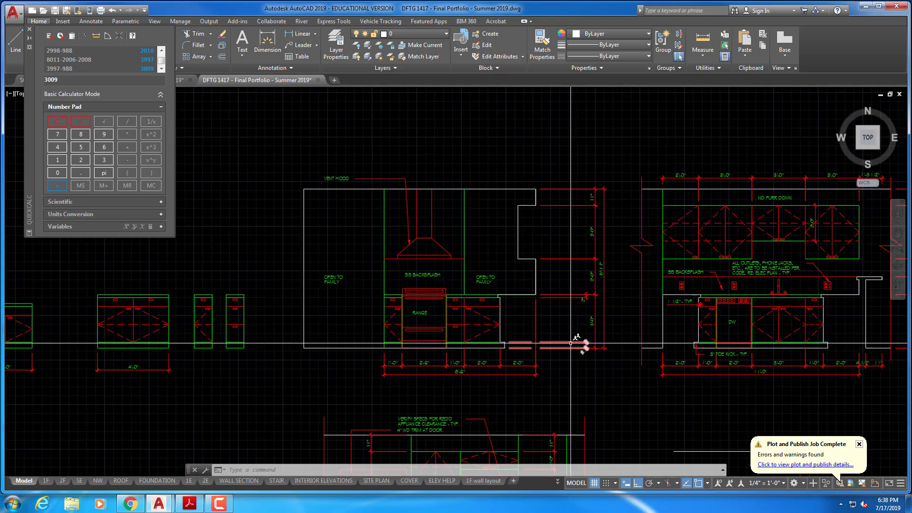
Examine the dishwasher and sink elevation's upper cabinets, hidden shelf lines and backsplash, and bring the dining room elevation into view.
{"action": "middle_click_drag", "start_coordinate": [456, 332], "coordinate": [409, 332]}
{"action": "scroll", "coordinate": [475, 295], "scroll_direction": "up", "scroll_amount": 3}
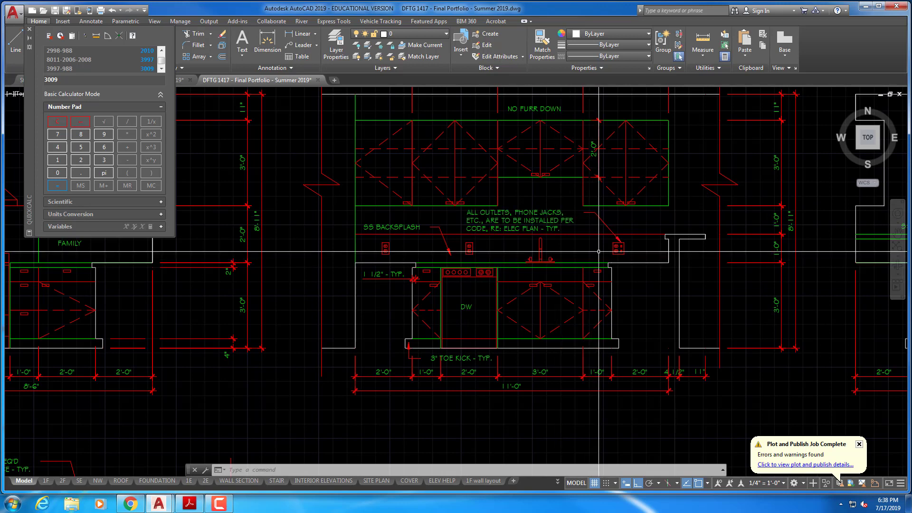
{"action": "left_click", "coordinate": [595, 149]}
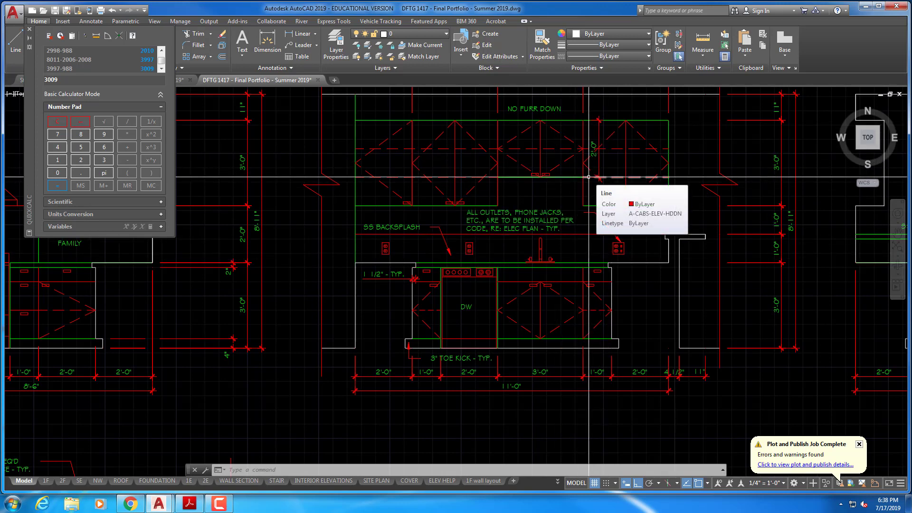
{"action": "scroll", "coordinate": [572, 235], "scroll_direction": "down", "scroll_amount": 1}
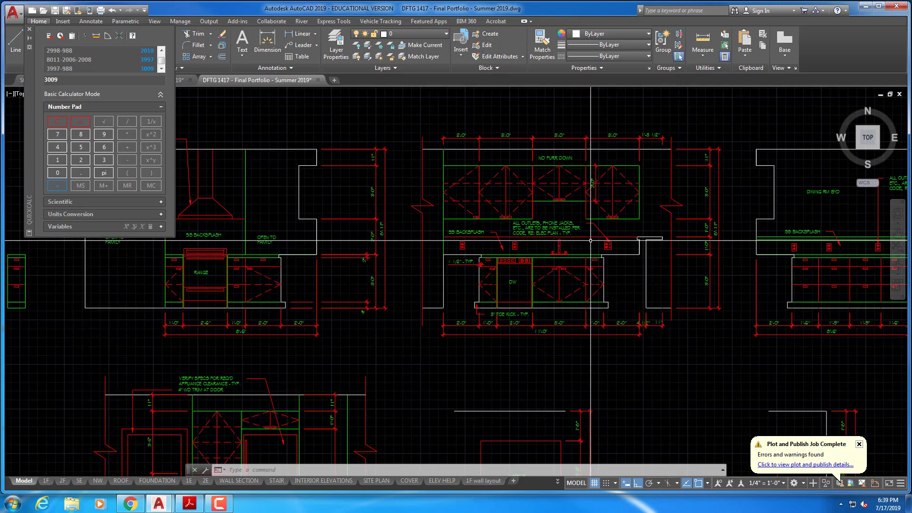
{"action": "scroll", "coordinate": [579, 223], "scroll_direction": "up", "scroll_amount": 1}
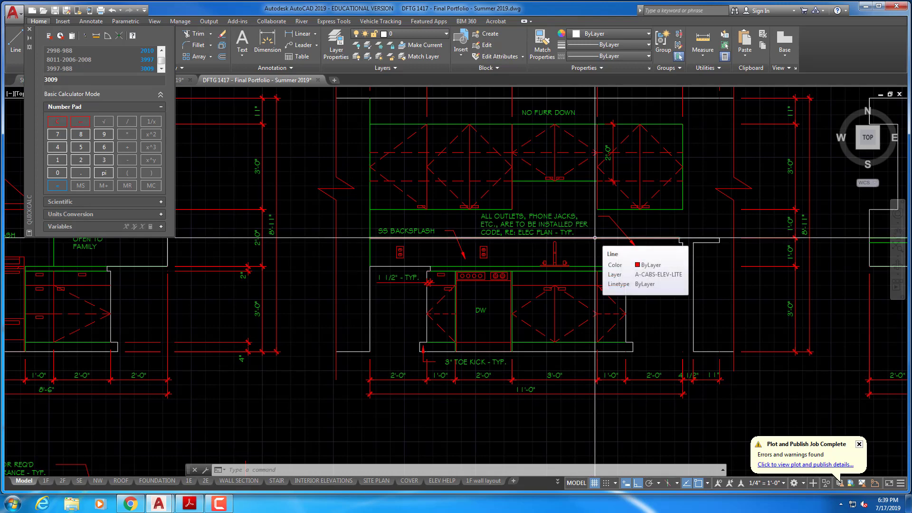
{"action": "scroll", "coordinate": [597, 237], "scroll_direction": "down", "scroll_amount": 2}
{"action": "middle_click_drag", "start_coordinate": [631, 235], "coordinate": [368, 249]}
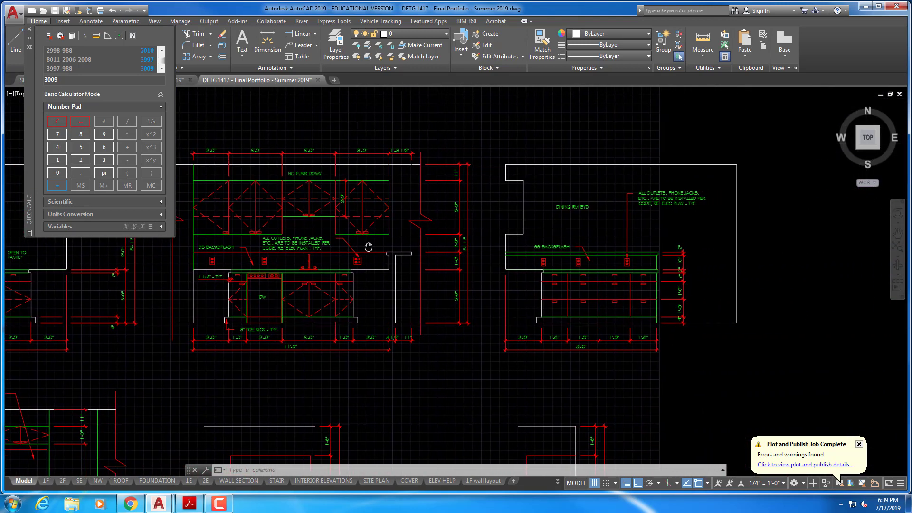
Examine the kitchen microwave and refrigerator elevation's cabinet widths, heights and appliance clearance note.
{"action": "middle_click_drag", "start_coordinate": [473, 360], "coordinate": [562, 164]}
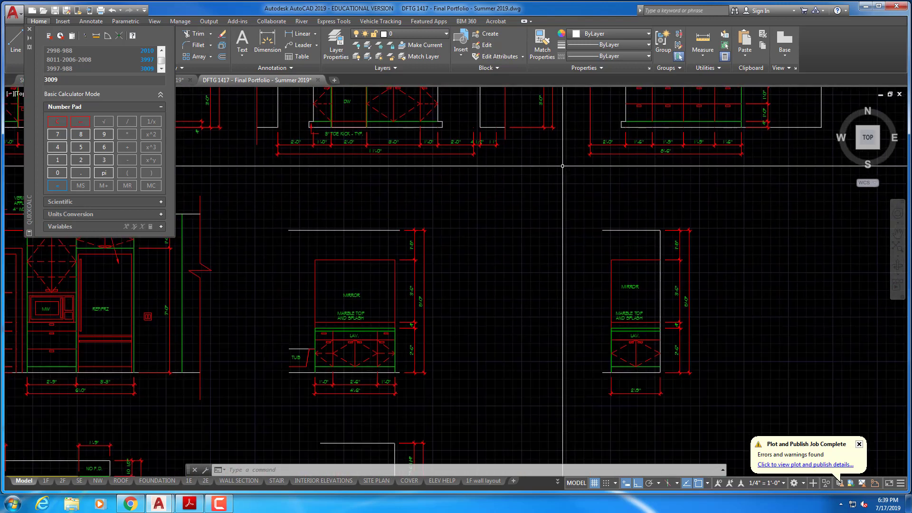
{"action": "middle_click_drag", "start_coordinate": [381, 275], "coordinate": [721, 191]}
{"action": "middle_click_drag", "start_coordinate": [567, 211], "coordinate": [565, 230]}
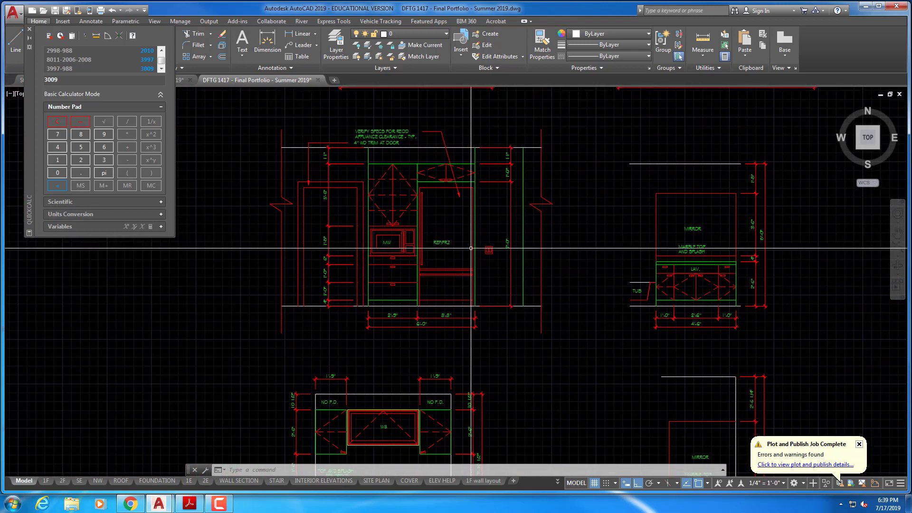
{"action": "scroll", "coordinate": [489, 258], "scroll_direction": "up", "scroll_amount": 2}
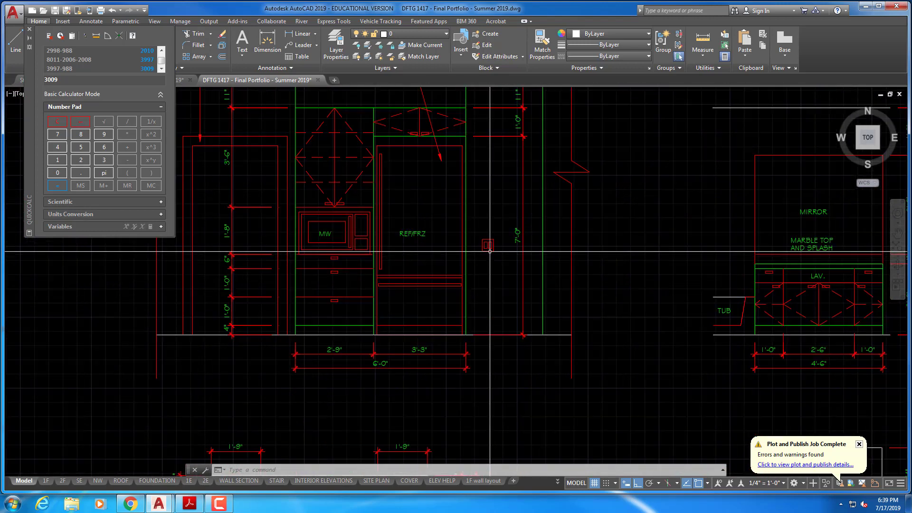
{"action": "mouse_move", "coordinate": [490, 251]}
{"action": "middle_mouse_down"}
{"action": "mouse_move", "coordinate": [504, 244]}
{"action": "mouse_move", "coordinate": [535, 289]}
{"action": "middle_mouse_up"}
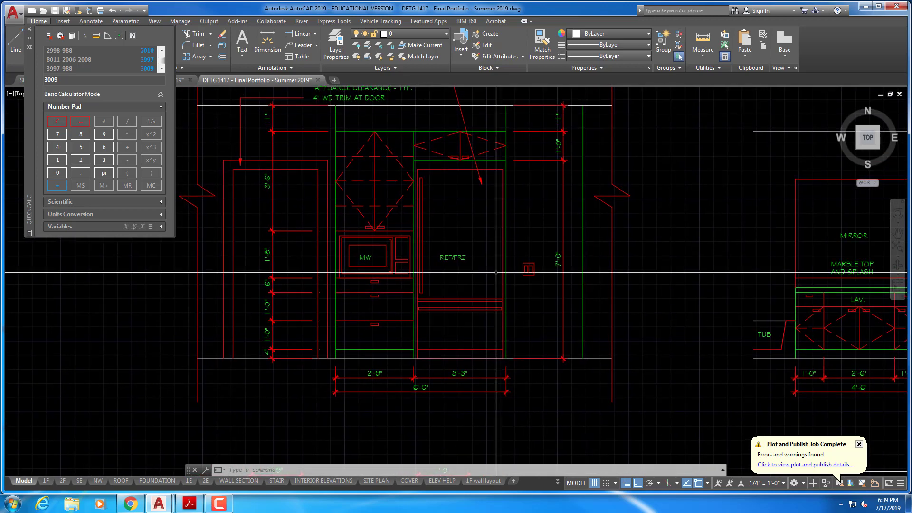
{"action": "scroll", "coordinate": [496, 272], "scroll_direction": "down", "scroll_amount": 2}
{"action": "middle_click_drag", "start_coordinate": [543, 179], "coordinate": [512, 187]}
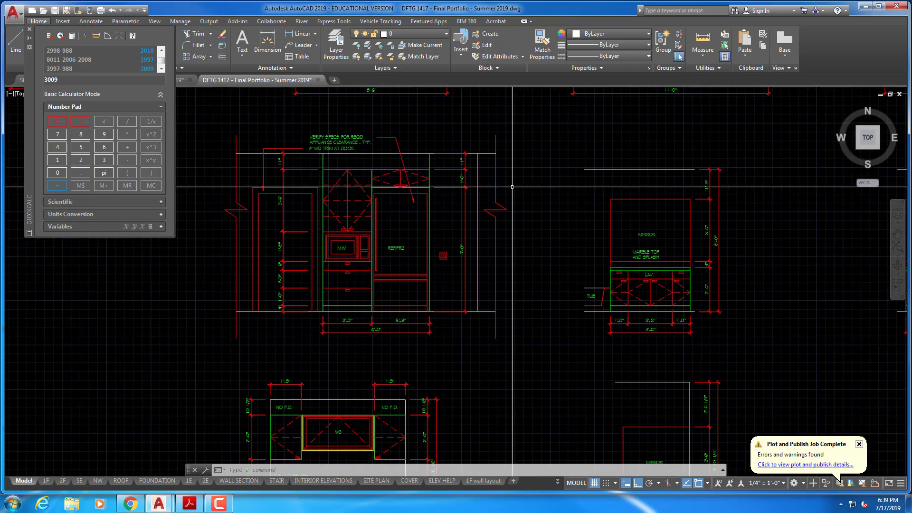
Look over the master bath and powder elevations, and the utility and Bath 2 elevations below them.
{"action": "mouse_move", "coordinate": [586, 189]}
{"action": "middle_mouse_down"}
{"action": "mouse_move", "coordinate": [513, 186]}
{"action": "mouse_move", "coordinate": [346, 142]}
{"action": "middle_mouse_up"}
{"action": "mouse_move", "coordinate": [524, 190]}
{"action": "middle_mouse_down"}
{"action": "mouse_move", "coordinate": [346, 187]}
{"action": "mouse_move", "coordinate": [701, 202]}
{"action": "mouse_move", "coordinate": [751, 192]}
{"action": "middle_mouse_up"}
{"action": "scroll", "coordinate": [371, 198], "scroll_direction": "down", "scroll_amount": 2}
{"action": "scroll", "coordinate": [500, 293], "scroll_direction": "up", "scroll_amount": 2}
{"action": "middle_click_drag", "start_coordinate": [539, 310], "coordinate": [499, 235]}
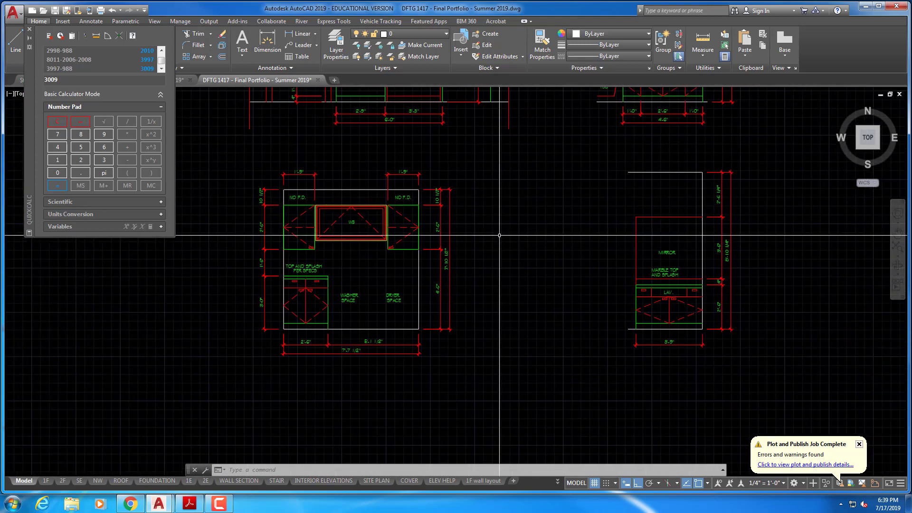
{"action": "scroll", "coordinate": [499, 233], "scroll_direction": "down", "scroll_amount": 2}
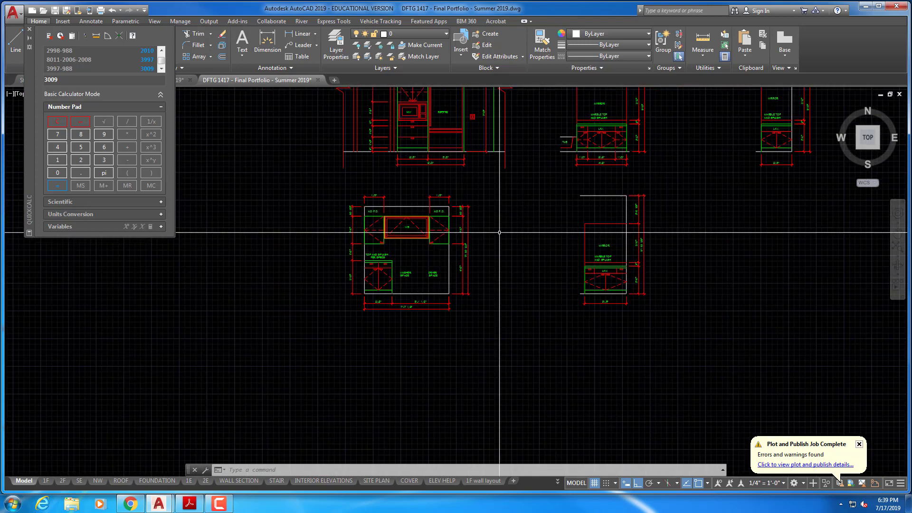
{"action": "scroll", "coordinate": [545, 248], "scroll_direction": "up", "scroll_amount": 2}
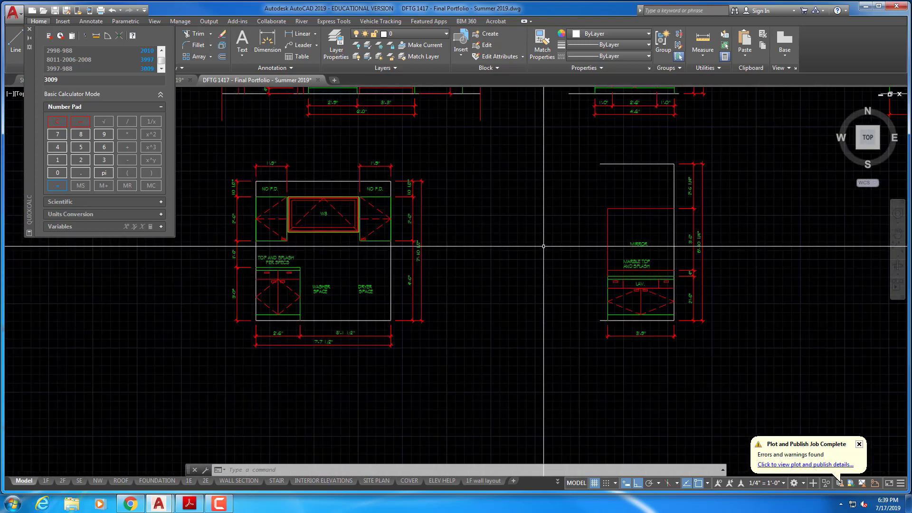
Review the complete set of interior elevations together, ending with the kitchen and dining room row.
{"action": "scroll", "coordinate": [545, 247], "scroll_direction": "down", "scroll_amount": 4}
{"action": "scroll", "coordinate": [508, 258], "scroll_direction": "down", "scroll_amount": 4}
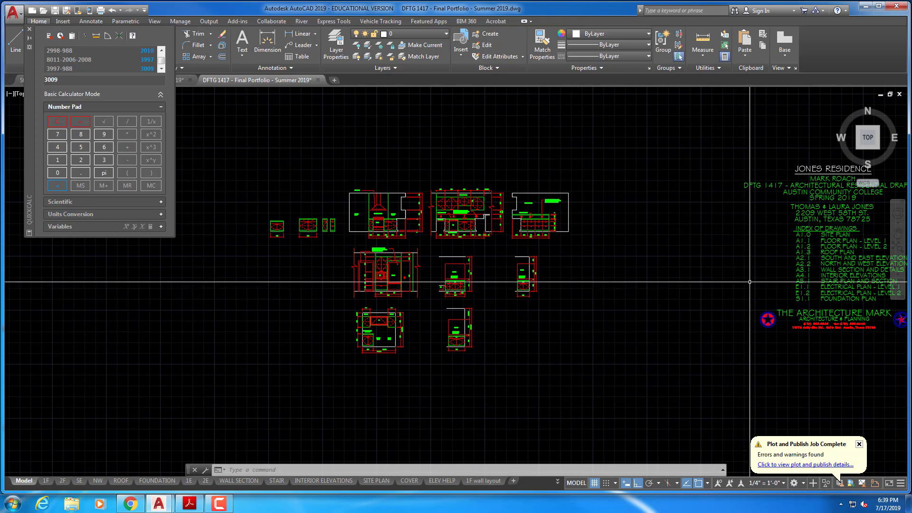
{"action": "scroll", "coordinate": [567, 291], "scroll_direction": "up", "scroll_amount": 2}
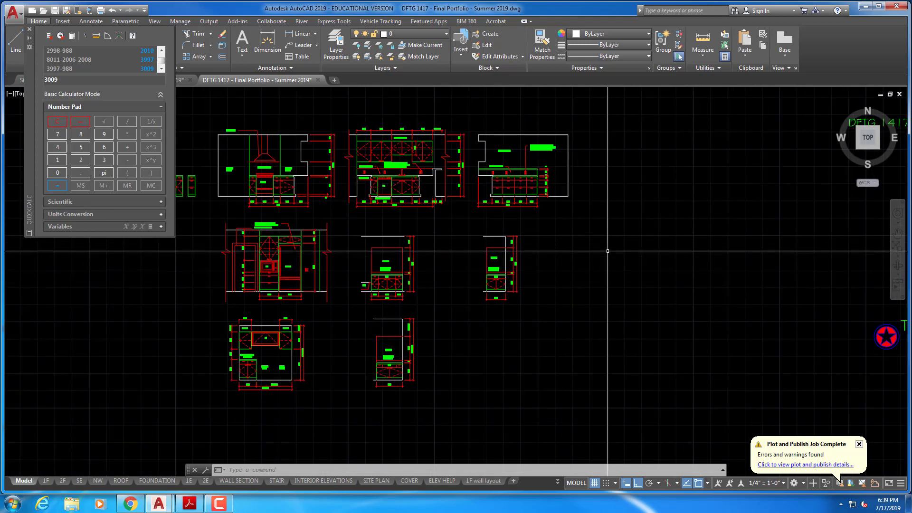
{"action": "middle_click_drag", "start_coordinate": [597, 217], "coordinate": [601, 256]}
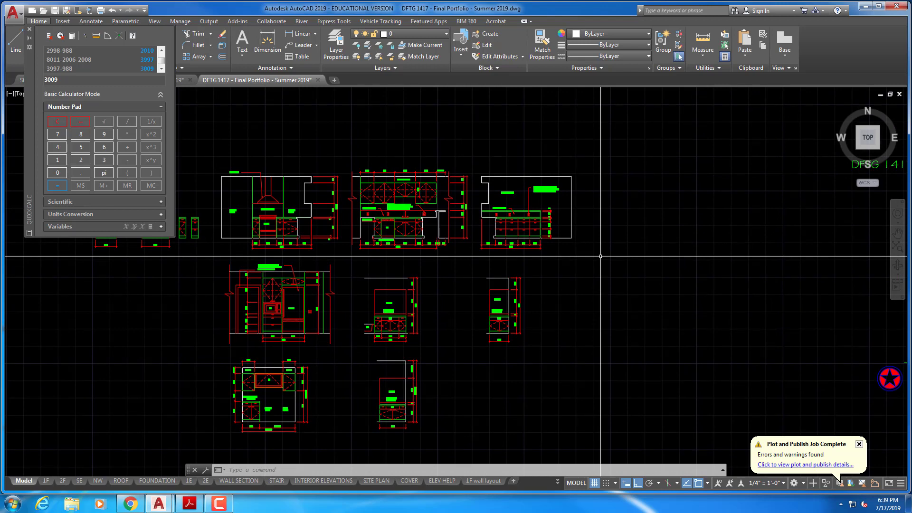
{"action": "scroll", "coordinate": [600, 256], "scroll_direction": "up", "scroll_amount": 1}
{"action": "middle_click_drag", "start_coordinate": [616, 241], "coordinate": [766, 235]}
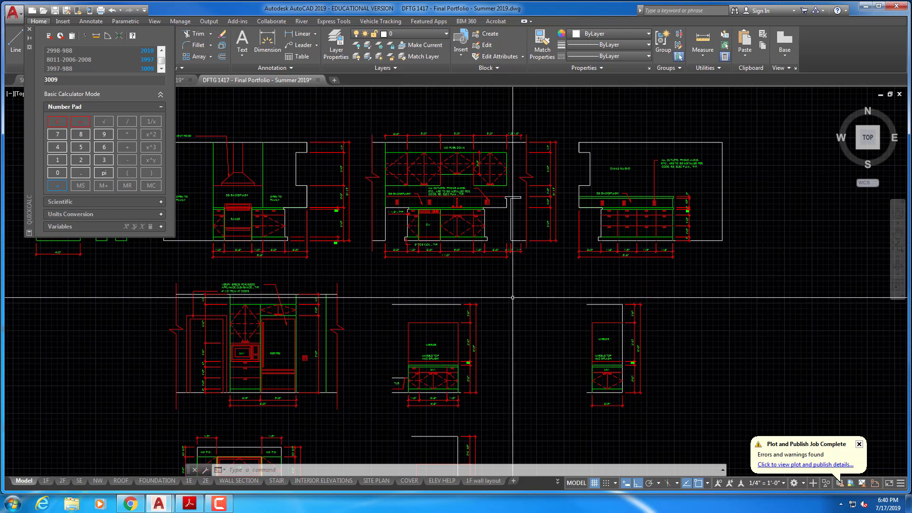
Open the INTERIOR ELEVATIONS layout, activate its viewport and return to paper space.
{"action": "left_click", "coordinate": [297, 481]}
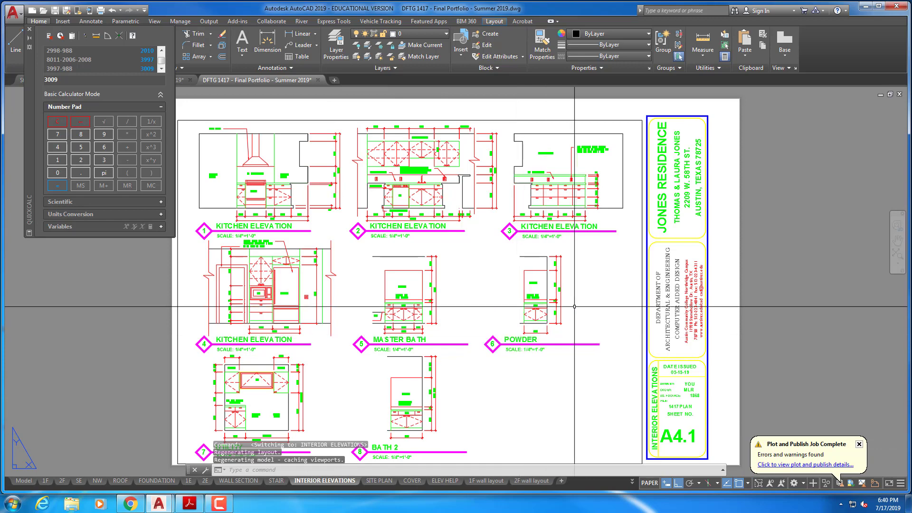
{"action": "scroll", "coordinate": [588, 262], "scroll_direction": "down", "scroll_amount": 4}
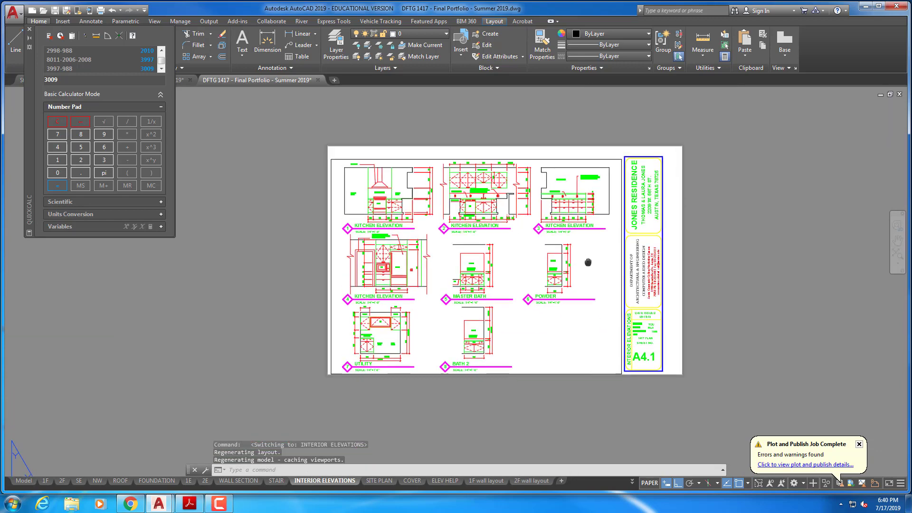
{"action": "middle_click_drag", "start_coordinate": [588, 262], "coordinate": [583, 283]}
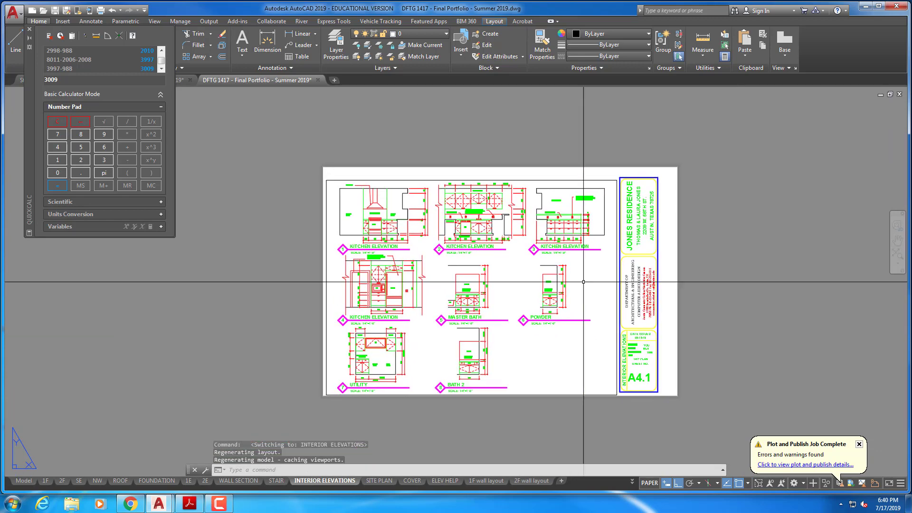
{"action": "double_click", "coordinate": [583, 285]}
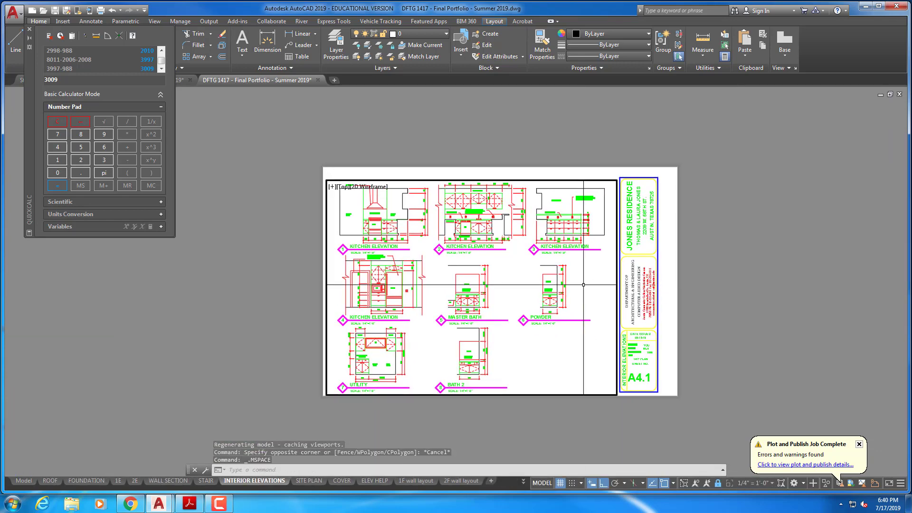
{"action": "double_click", "coordinate": [286, 224]}
Examine the numbered elevation titles and scale labels across sheet A4.1, from the kitchen row to Bath 2.
{"action": "scroll", "coordinate": [458, 249], "scroll_direction": "up", "scroll_amount": 5}
{"action": "middle_click_drag", "start_coordinate": [452, 214], "coordinate": [512, 218]}
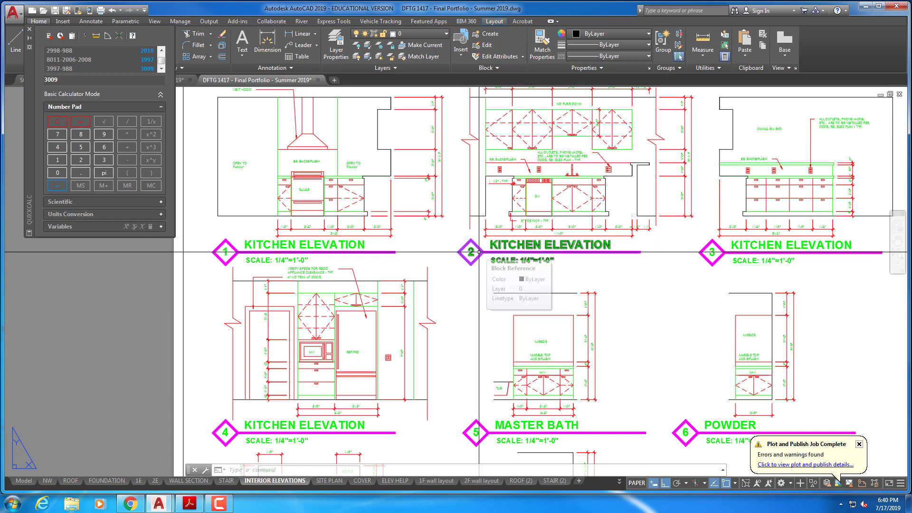
{"action": "scroll", "coordinate": [479, 252], "scroll_direction": "down", "scroll_amount": 2}
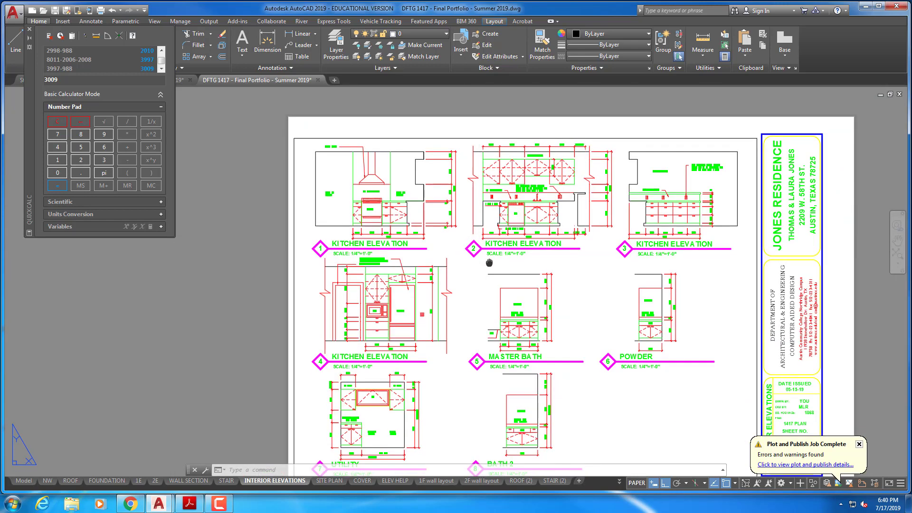
{"action": "middle_click_drag", "start_coordinate": [489, 263], "coordinate": [482, 200]}
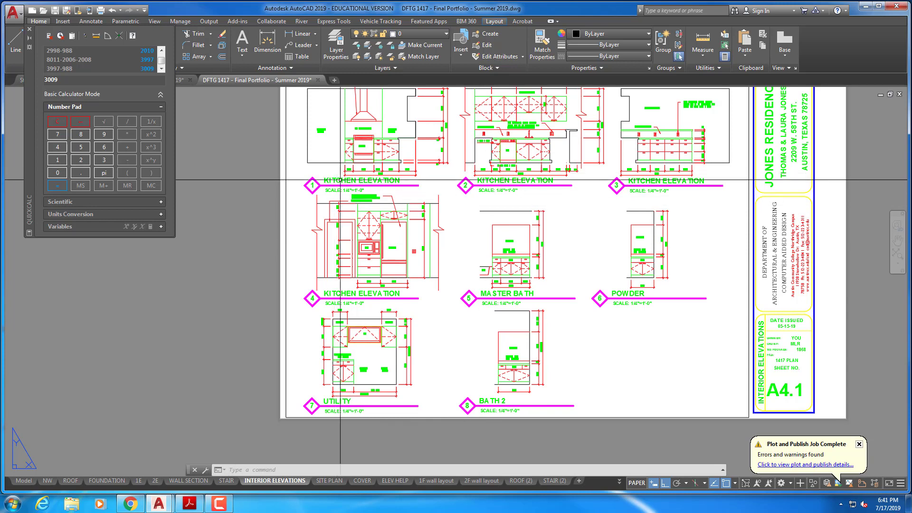
{"action": "left_click", "coordinate": [314, 187]}
{"action": "left_click", "coordinate": [516, 183]}
{"action": "left_click", "coordinate": [616, 185]}
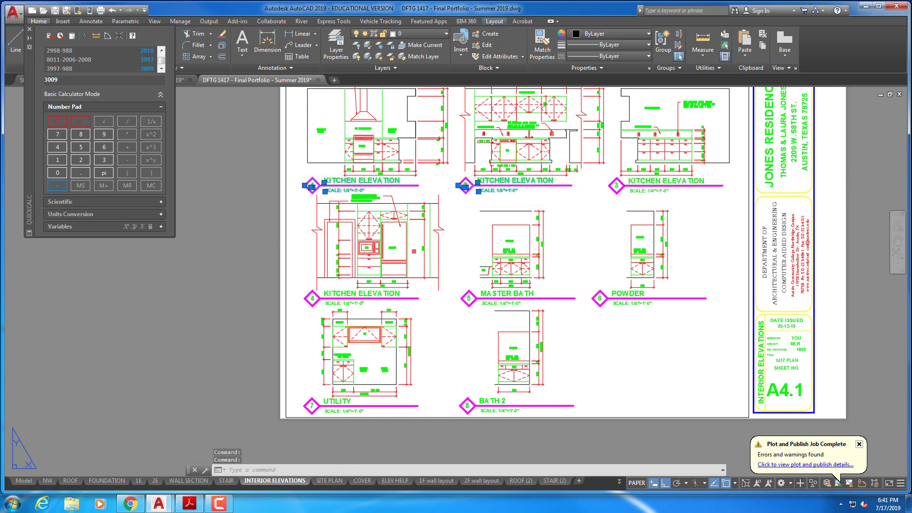
{"action": "key", "text": "Escape"}
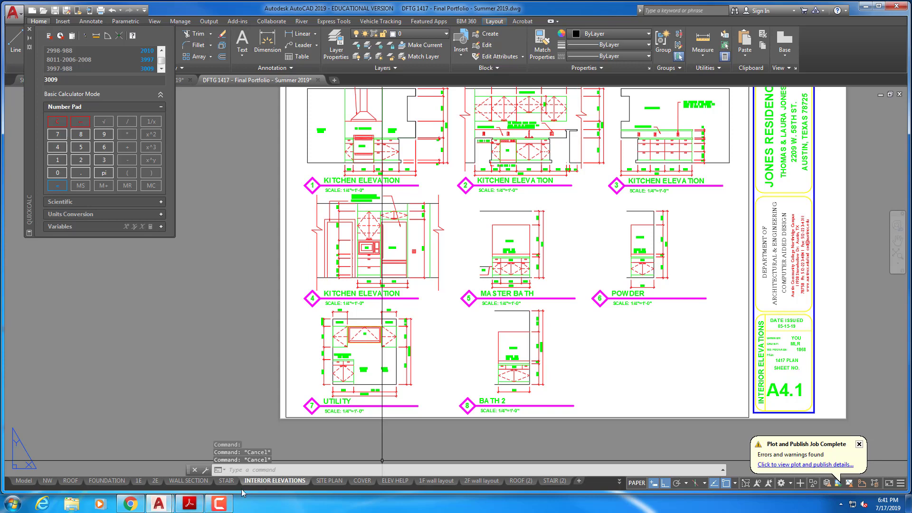
Return to model space, bring the separate vanity cabinets beside the kitchen elevations into view, and close the QuickCalc palette.
{"action": "left_click", "coordinate": [20, 482]}
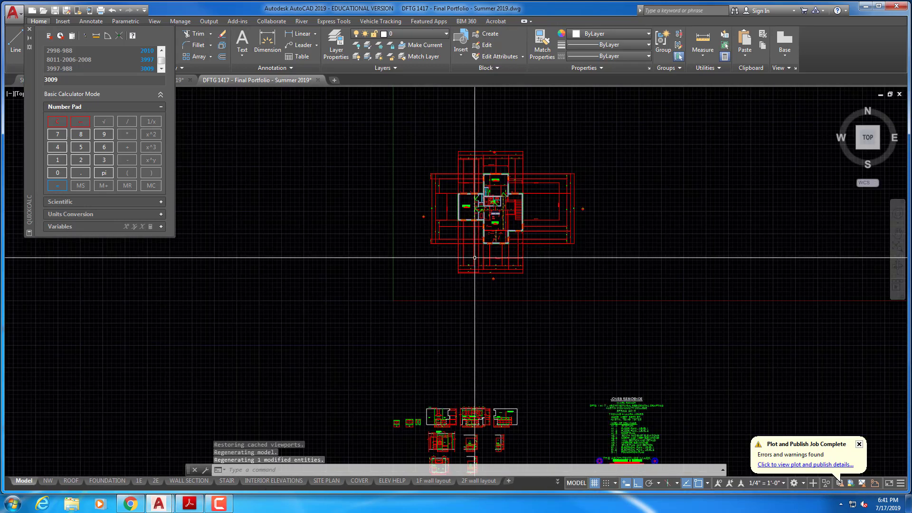
{"action": "scroll", "coordinate": [452, 308], "scroll_direction": "up", "scroll_amount": 4}
{"action": "scroll", "coordinate": [460, 303], "scroll_direction": "up", "scroll_amount": 3}
{"action": "middle_click_drag", "start_coordinate": [460, 302], "coordinate": [470, 165]}
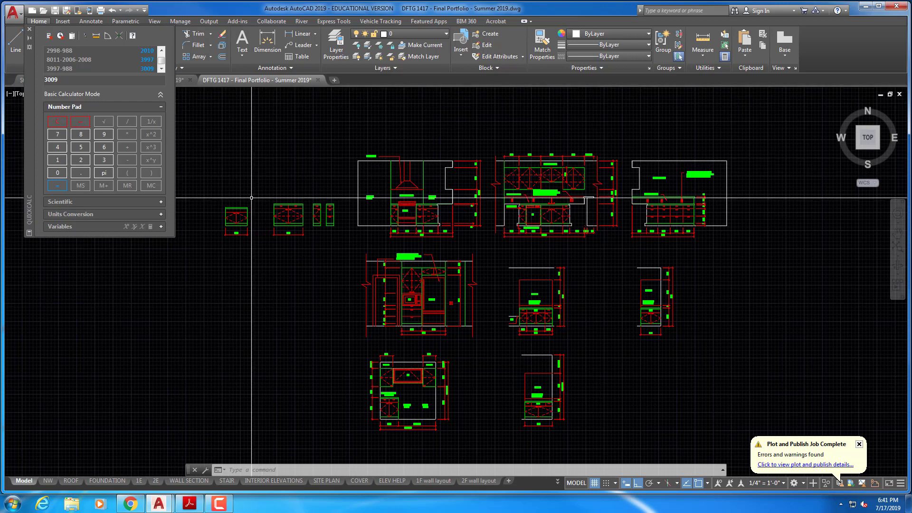
{"action": "middle_click_drag", "start_coordinate": [314, 190], "coordinate": [342, 166]}
{"action": "scroll", "coordinate": [340, 182], "scroll_direction": "up", "scroll_amount": 1}
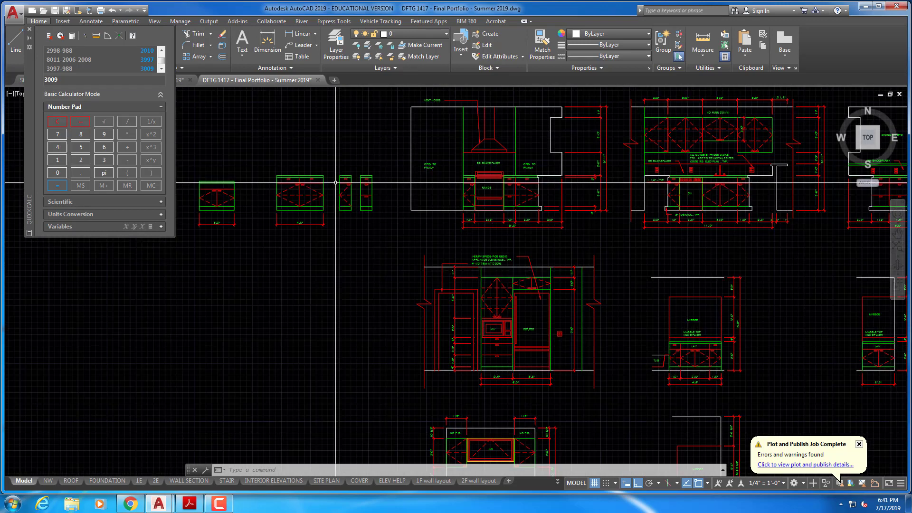
{"action": "scroll", "coordinate": [340, 182], "scroll_direction": "down", "scroll_amount": 1}
{"action": "scroll", "coordinate": [259, 172], "scroll_direction": "up", "scroll_amount": 1}
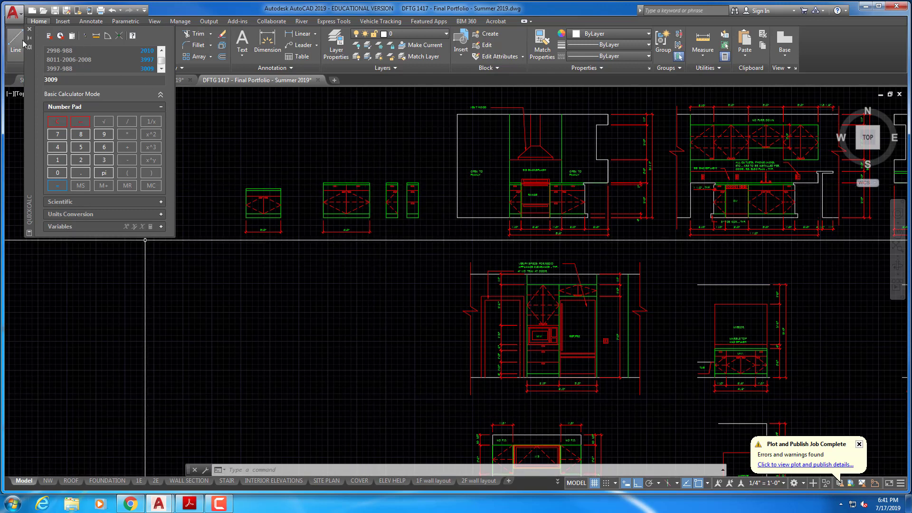
{"action": "left_click", "coordinate": [30, 31]}
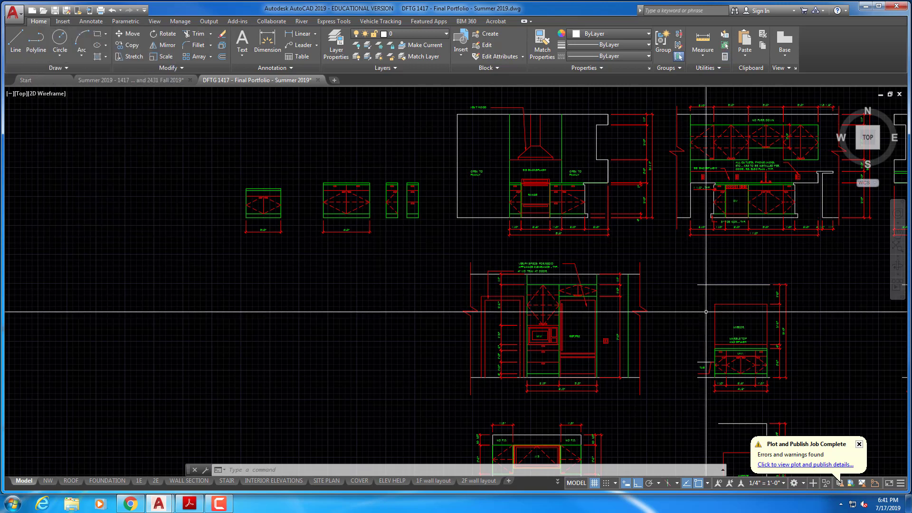